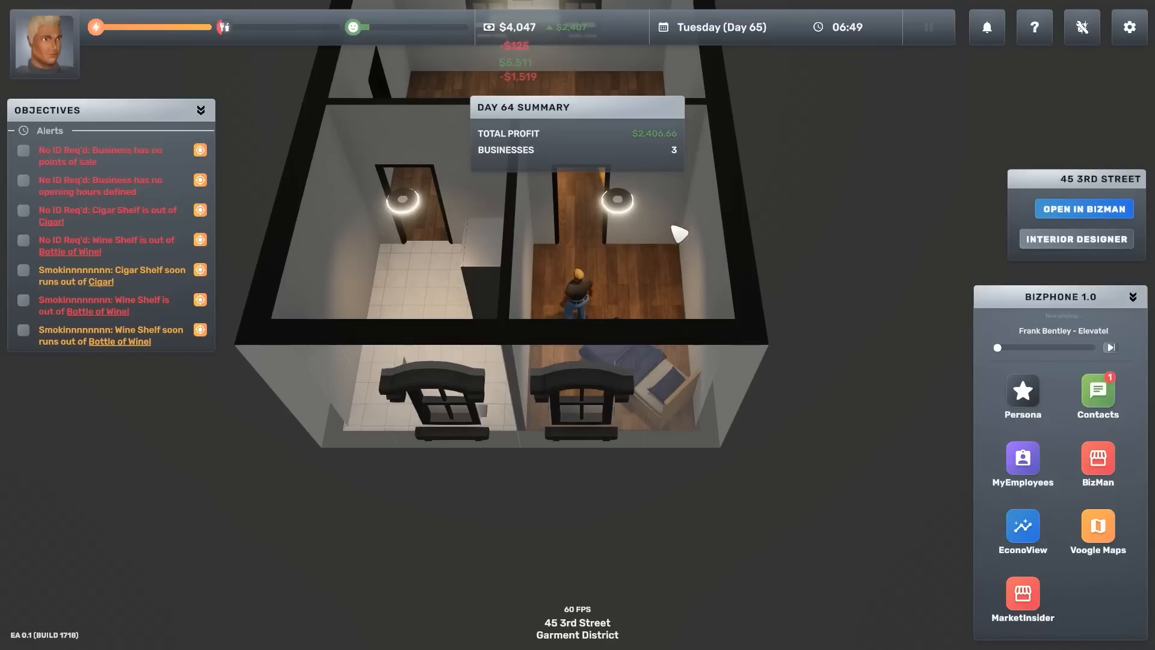
Eat fresh food from the apartment fridge to refill the hunger bar.
{"action": "left_click_drag", "start_coordinate": [584, 248], "coordinate": [471, 421]}
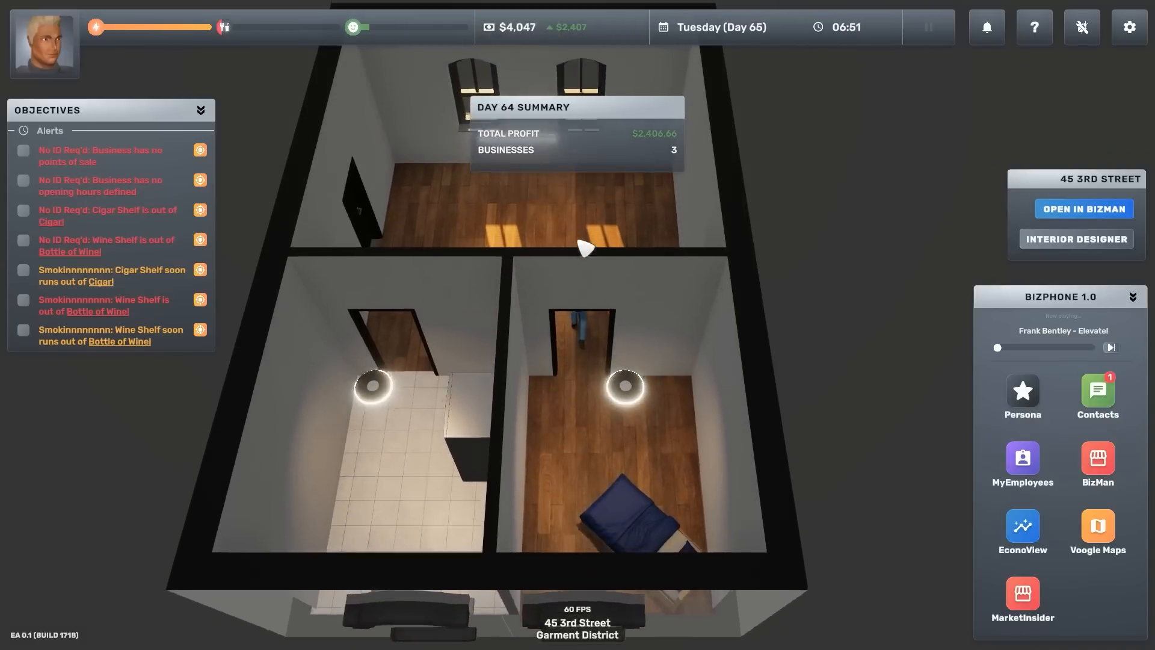
{"action": "scroll", "coordinate": [471, 421], "scroll_direction": "down", "scroll_amount": 5}
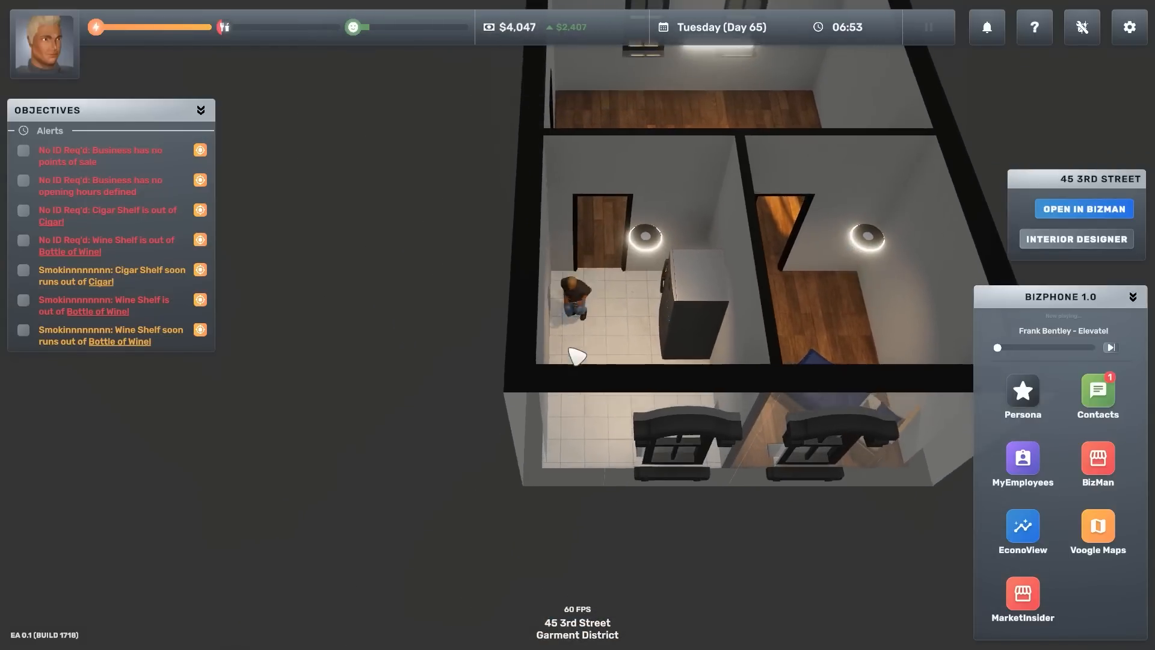
{"action": "left_click", "coordinate": [708, 273]}
{"action": "scroll", "coordinate": [719, 290], "scroll_direction": "down", "scroll_amount": 1}
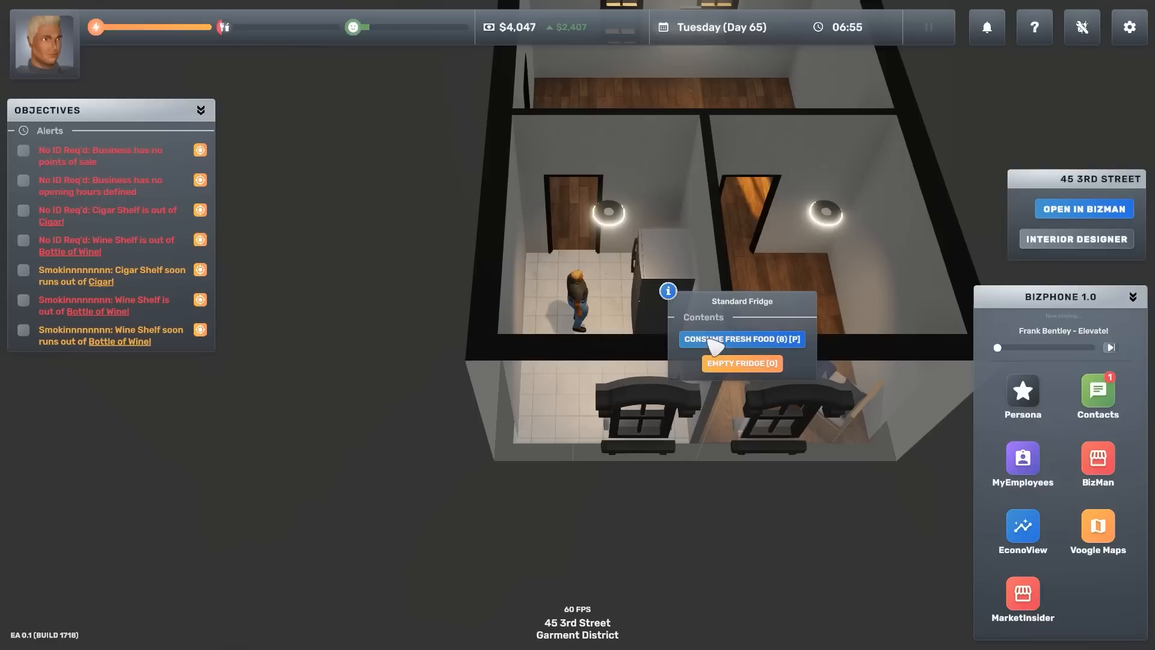
{"action": "left_click", "coordinate": [713, 341]}
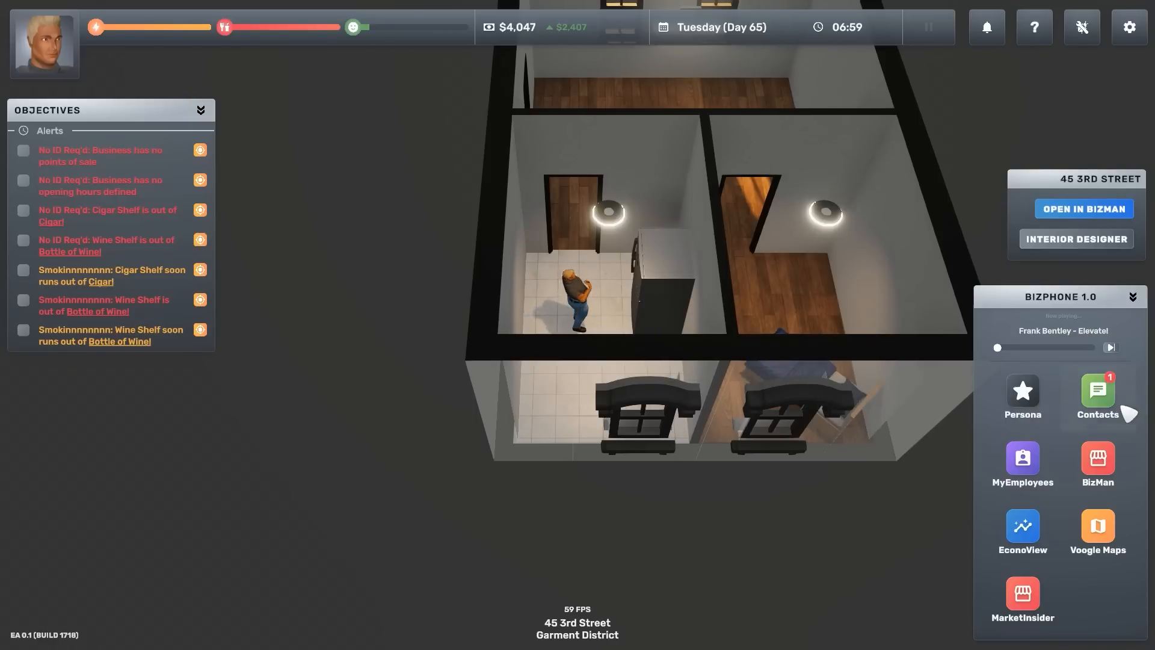
Read the City of New York messages on the BizPhone, then head out to the street.
{"action": "left_click", "coordinate": [1098, 391]}
{"action": "left_click", "coordinate": [204, 172]}
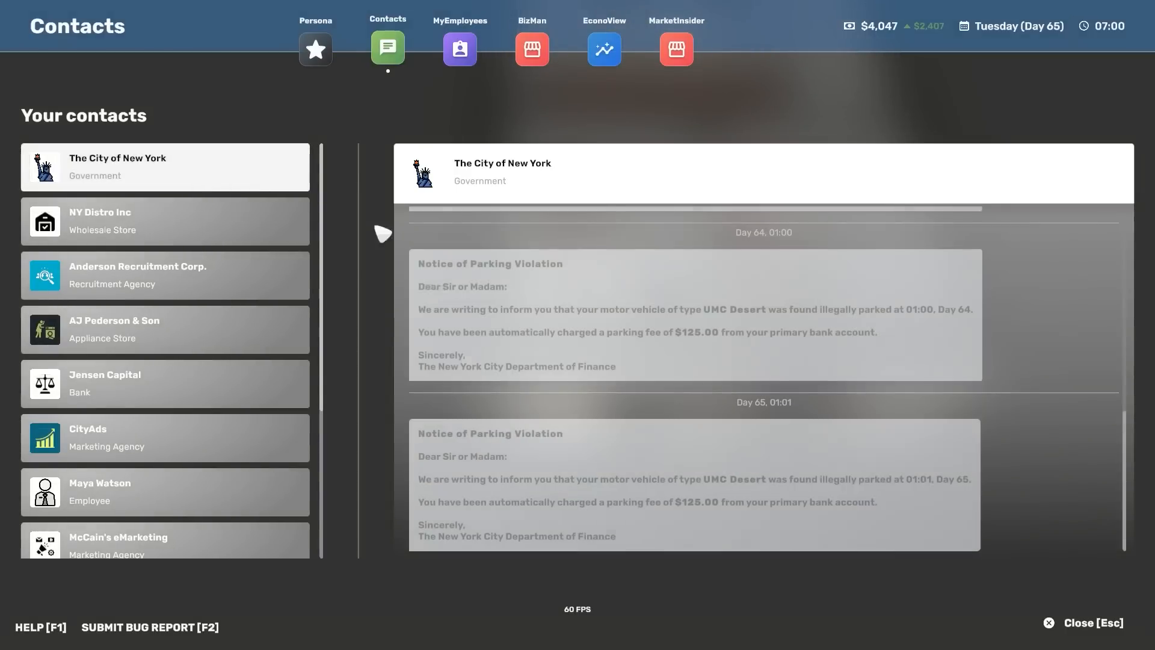
{"action": "left_click", "coordinate": [1091, 626]}
{"action": "left_click", "coordinate": [608, 163]}
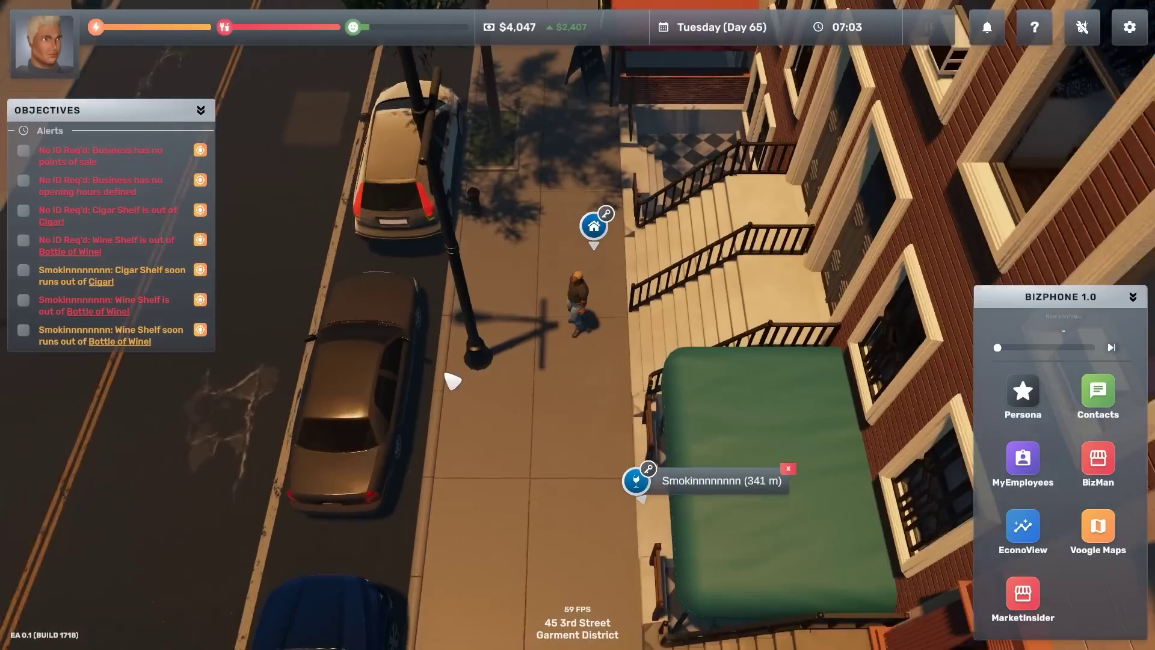
{"action": "scroll", "coordinate": [451, 379], "scroll_direction": "down", "scroll_amount": 5}
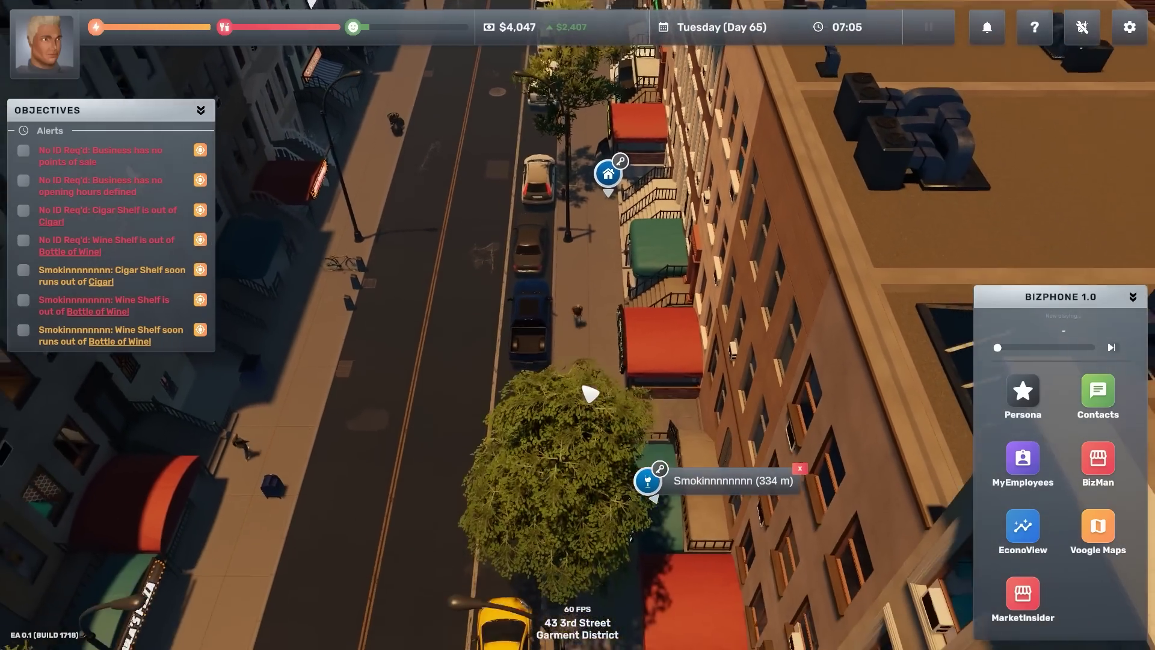
{"action": "scroll", "coordinate": [590, 392], "scroll_direction": "down", "scroll_amount": 1}
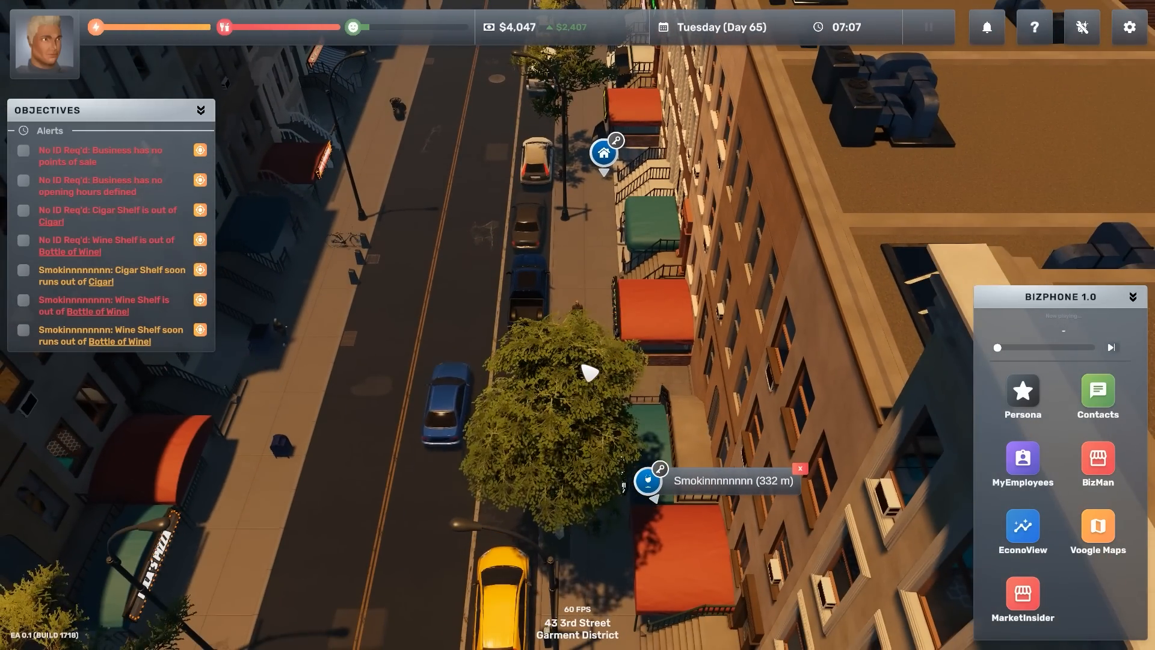
{"action": "scroll", "coordinate": [589, 373], "scroll_direction": "up", "scroll_amount": 2}
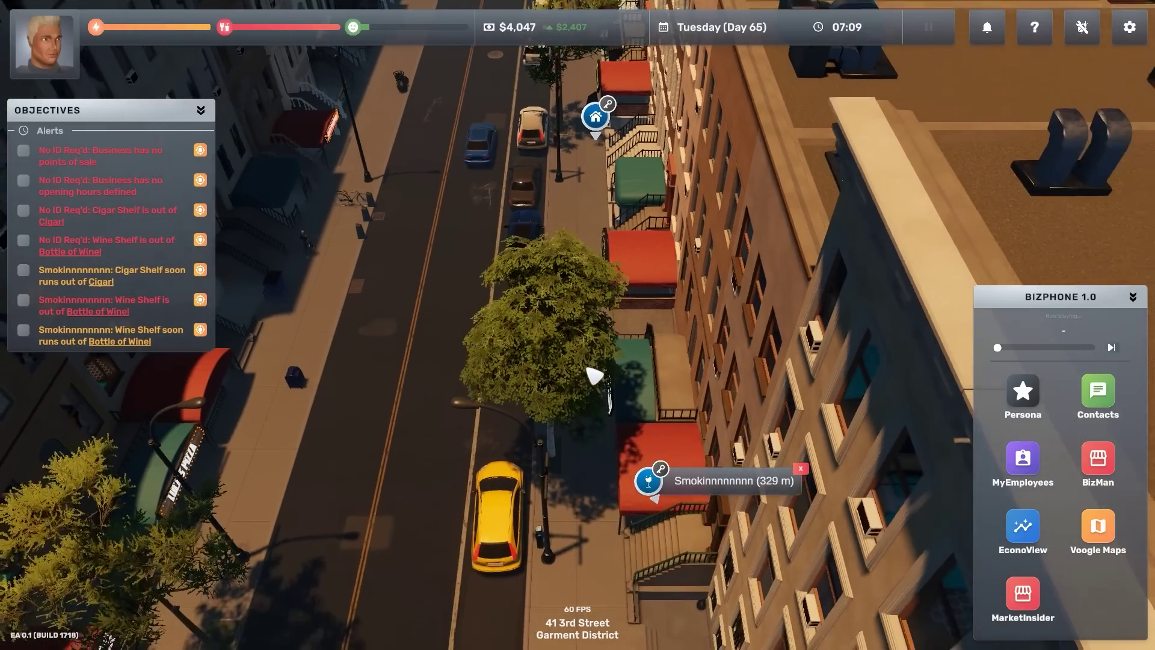
Walk the character down 3rd Street toward the Smokinnnnnnnn store.
{"action": "key", "text": "w"}
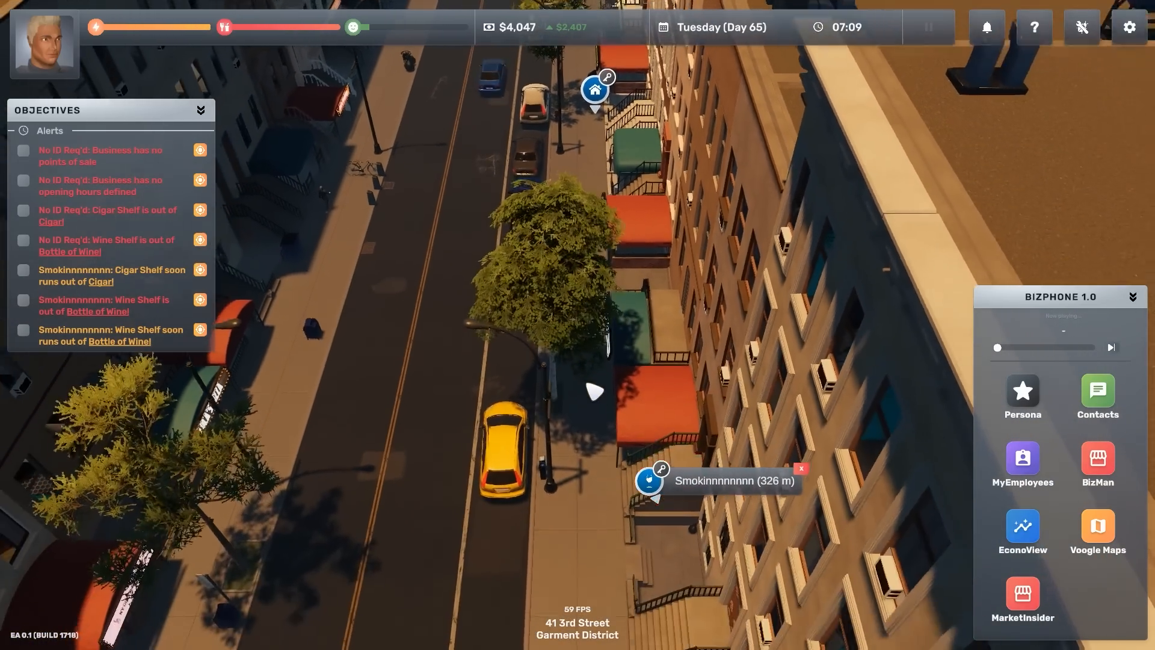
{"action": "key", "text": "w"}
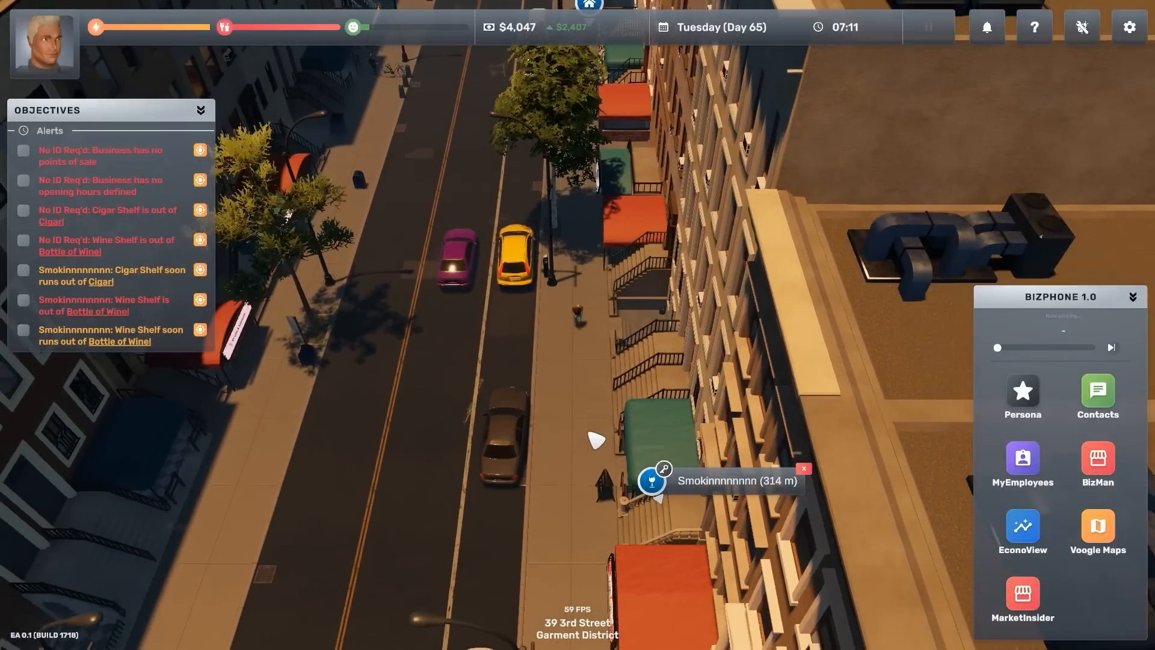
{"action": "key", "text": "w"}
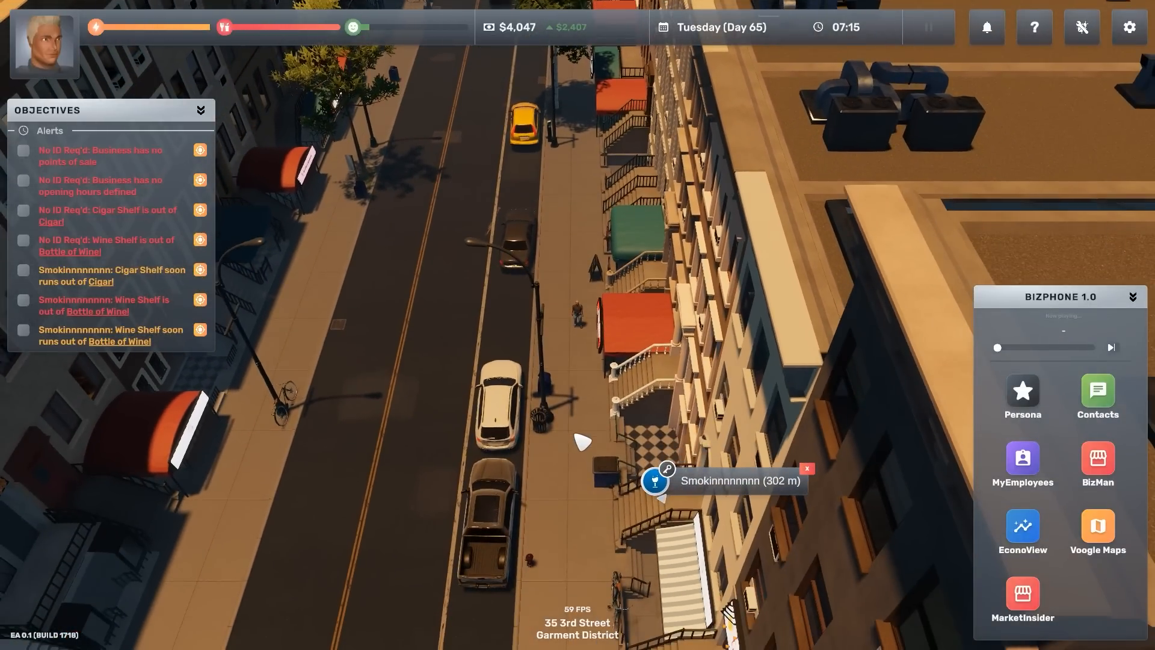
{"action": "key", "text": "w"}
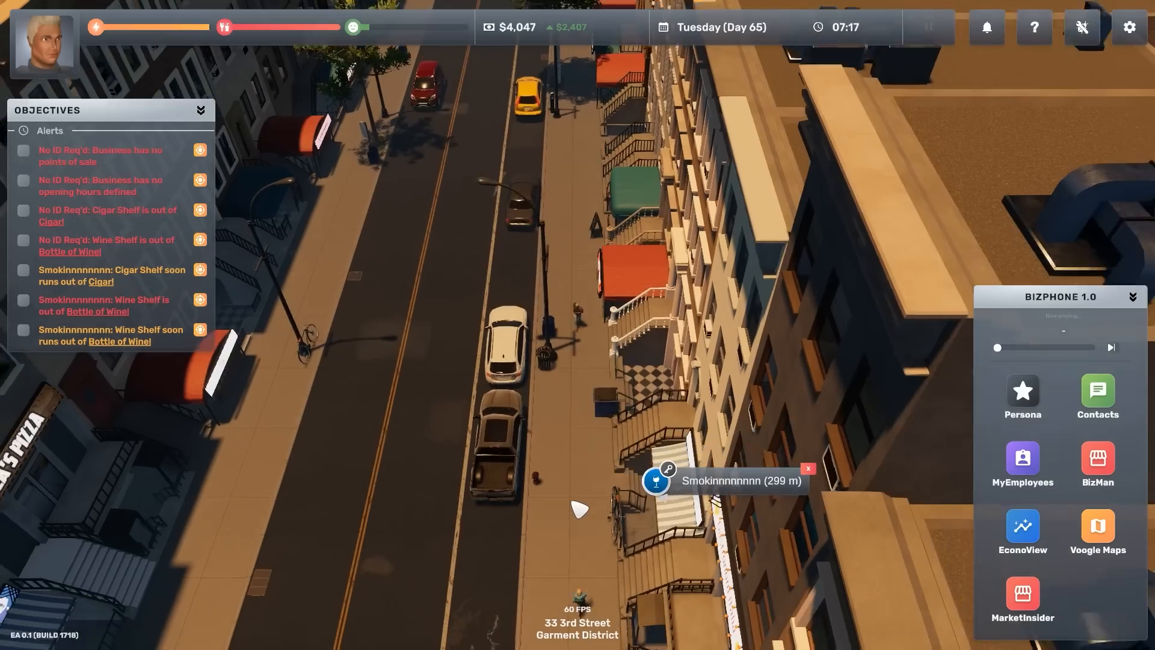
{"action": "key", "text": "w"}
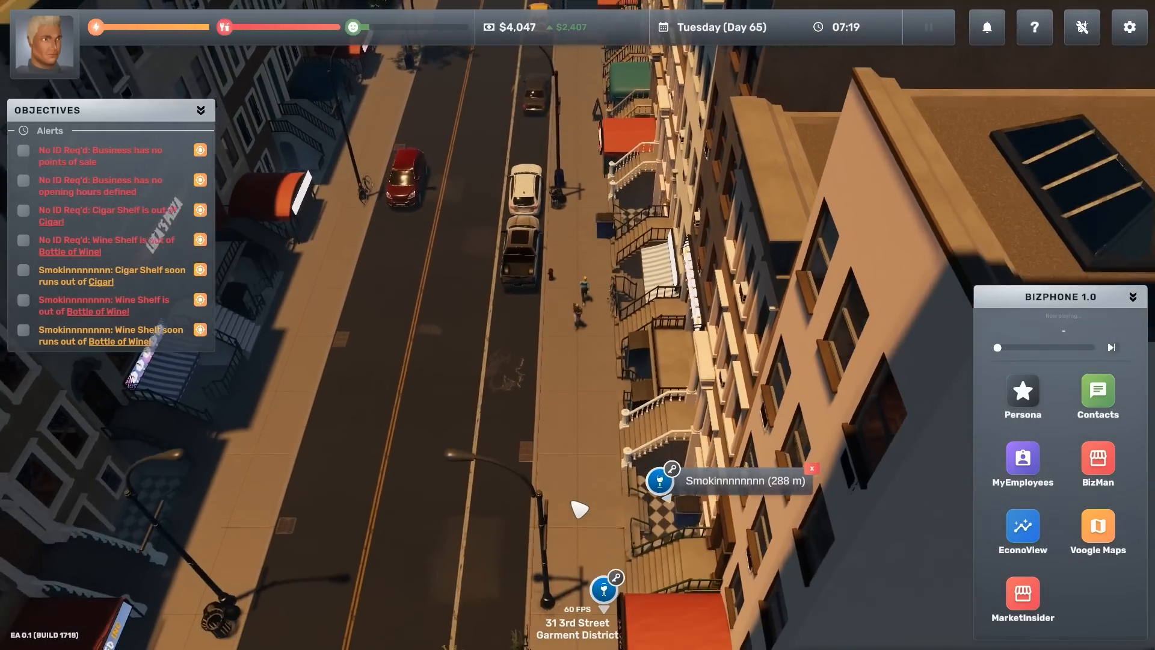
{"action": "key", "text": "w"}
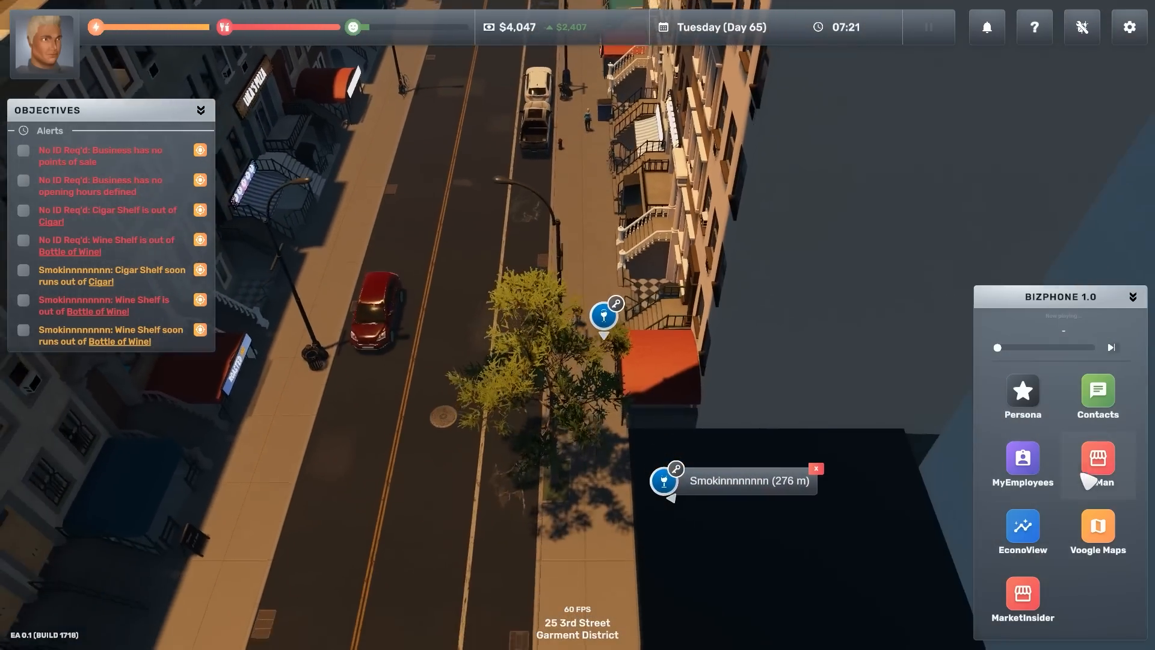
Bring up the Smokinnnnnnnn store's staff schedule in BizMan.
{"action": "left_click", "coordinate": [1097, 458]}
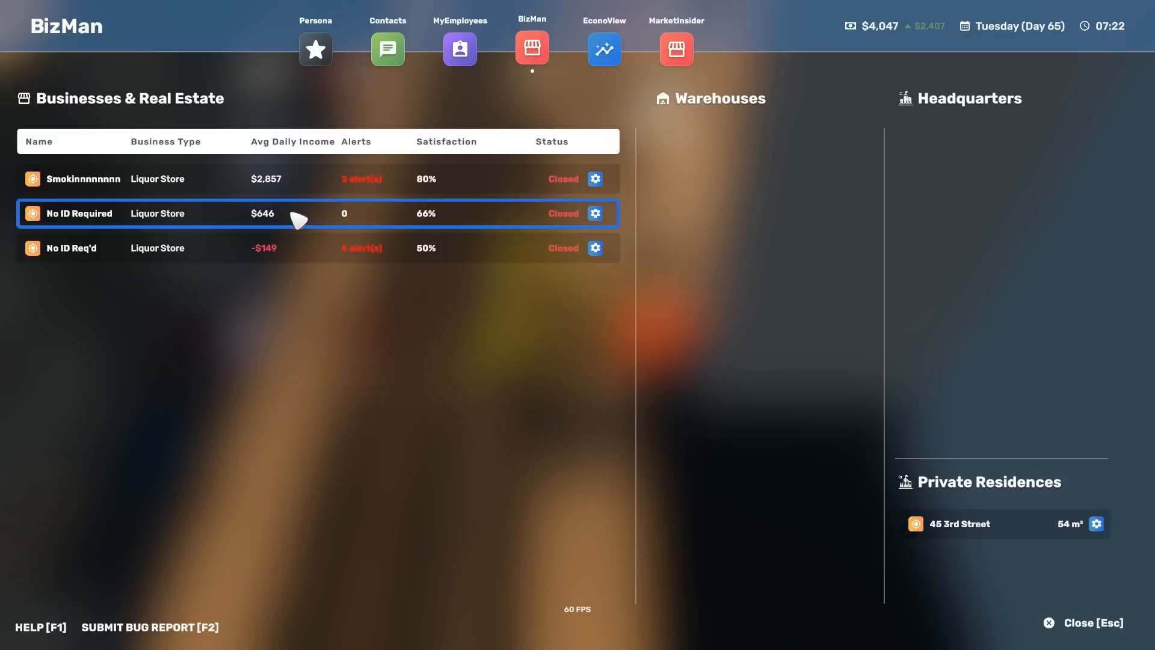
{"action": "left_click", "coordinate": [229, 180]}
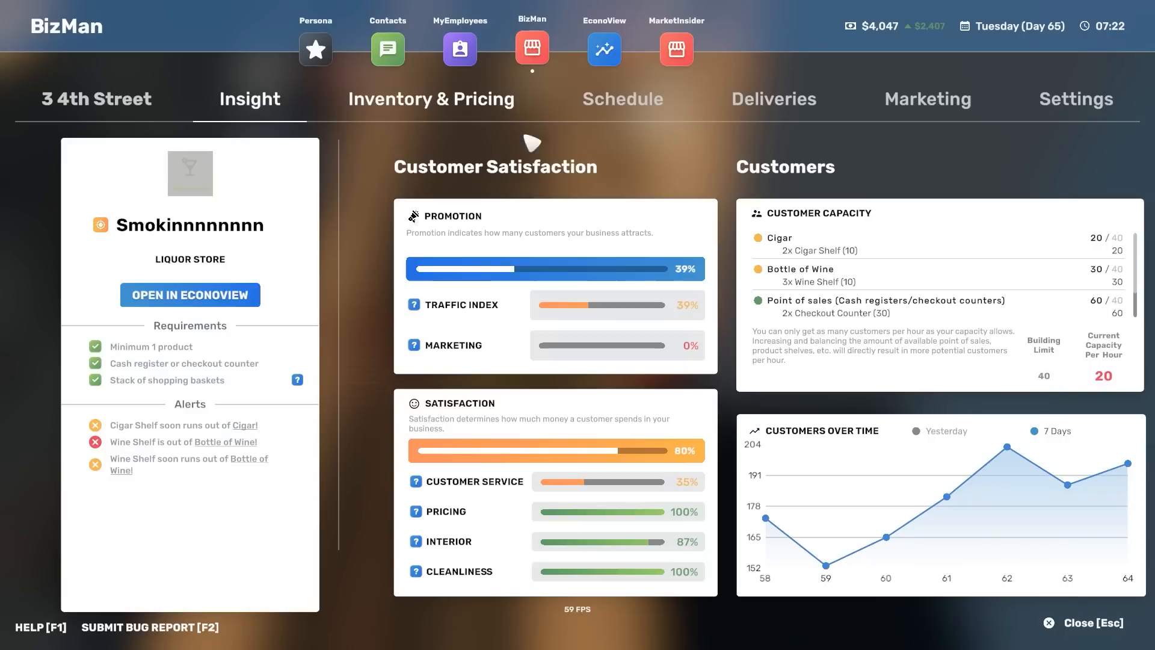
{"action": "left_click", "coordinate": [625, 103]}
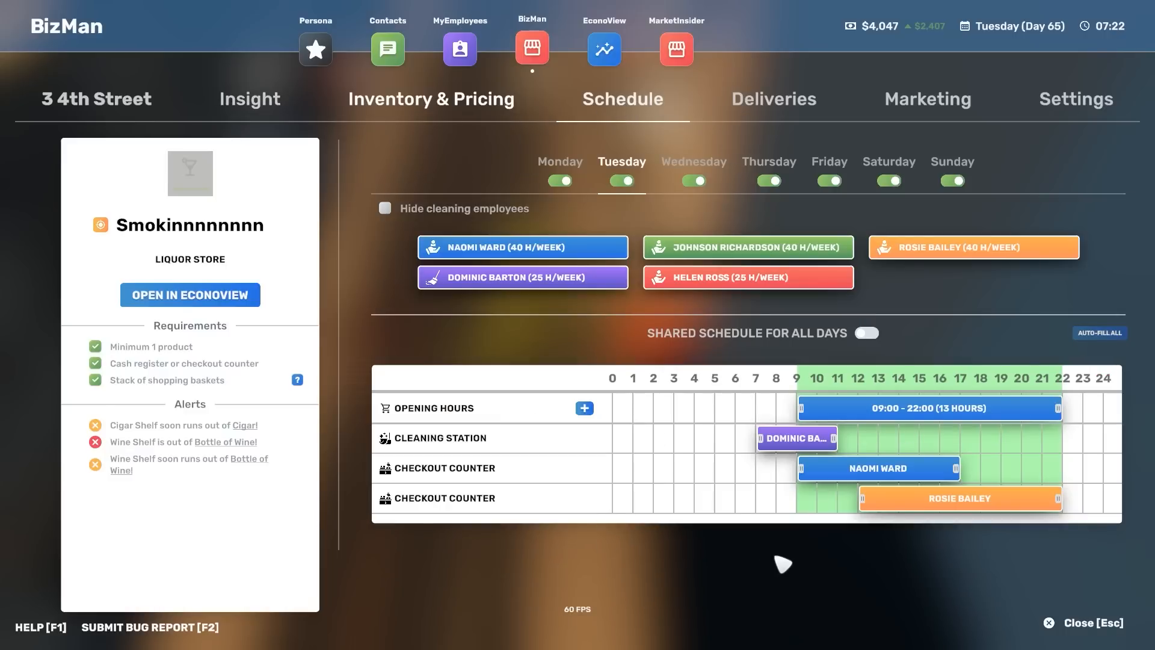
{"action": "mouse_move", "coordinate": [794, 438]}
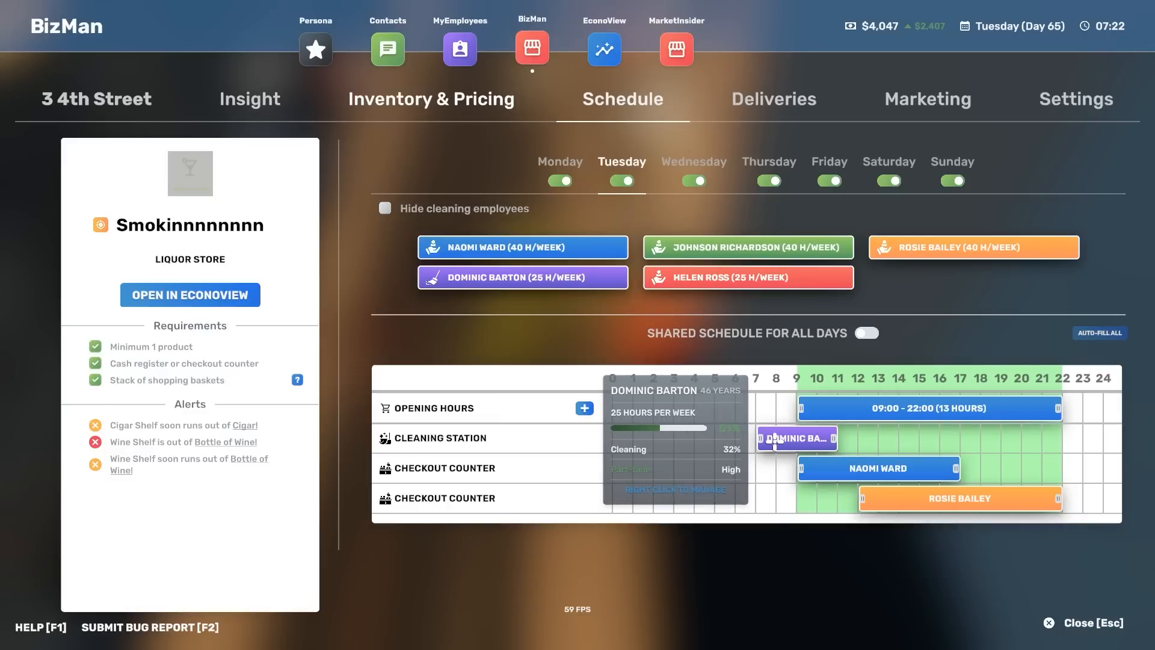
Move the cleaning shift to start at 9:00 opening on Tuesday, Wednesday, Thursday, Friday and Sunday.
{"action": "left_click_drag", "start_coordinate": [776, 437], "coordinate": [814, 433]}
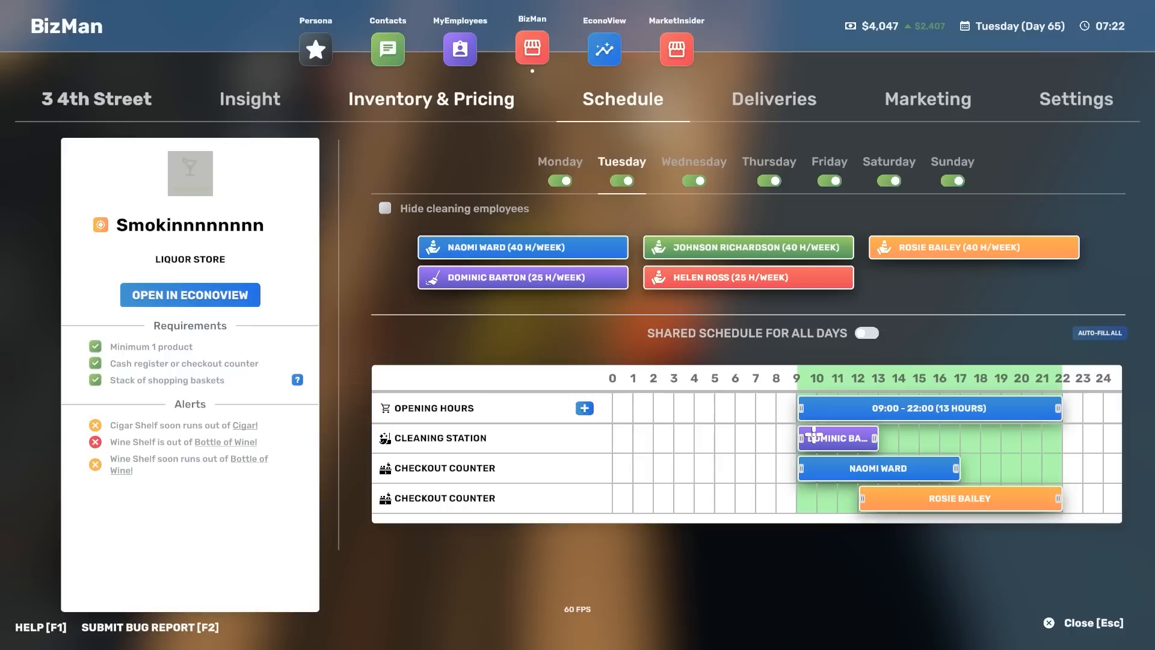
{"action": "left_click", "coordinate": [694, 163]}
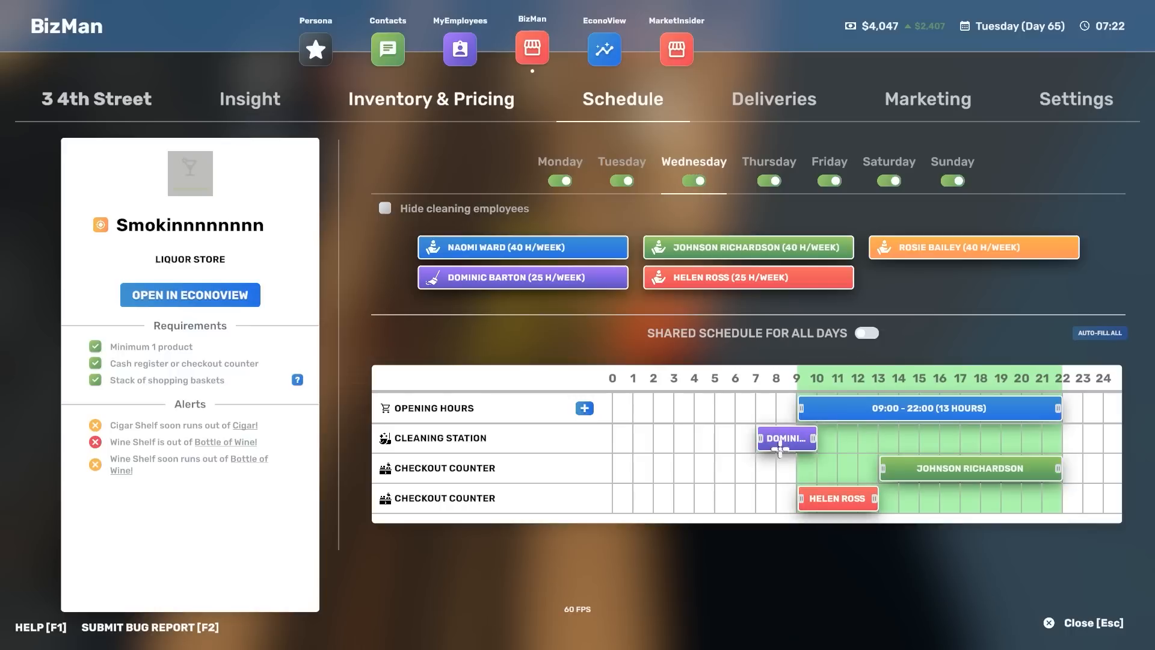
{"action": "left_click_drag", "start_coordinate": [781, 442], "coordinate": [837, 441]}
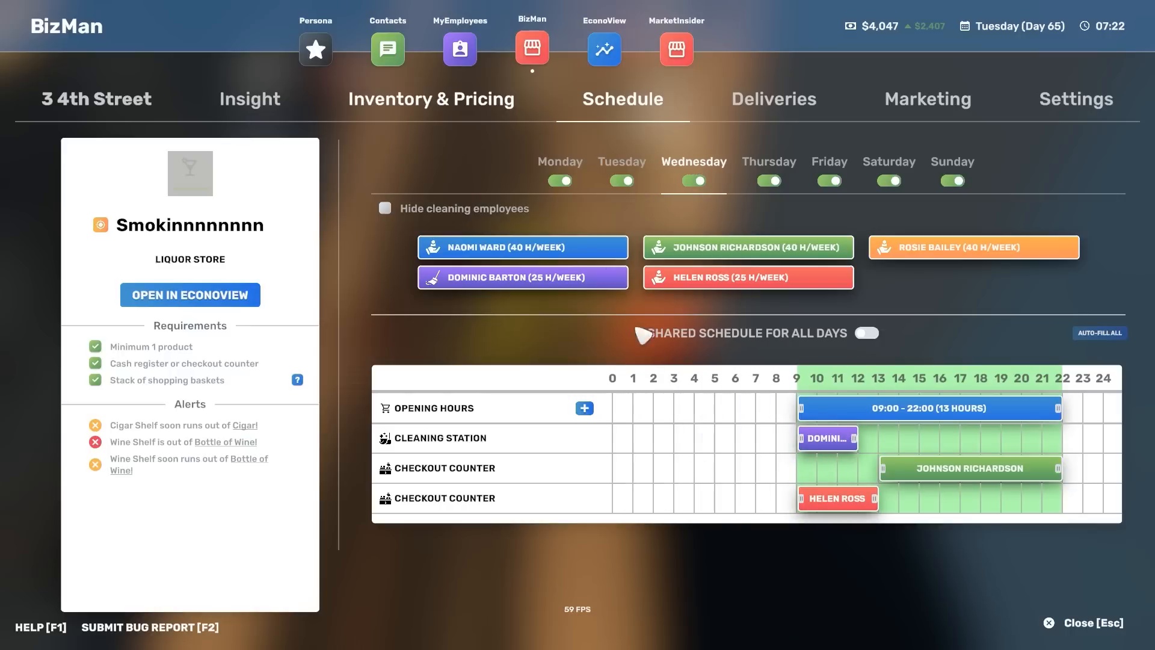
{"action": "left_click", "coordinate": [767, 165]}
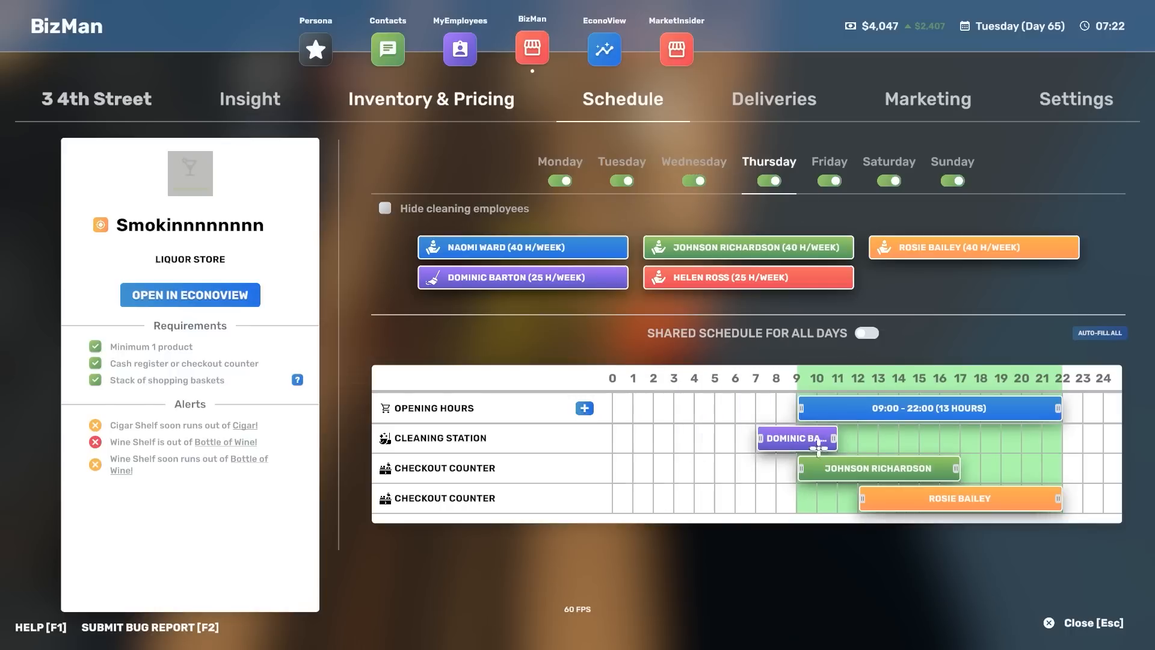
{"action": "left_click_drag", "start_coordinate": [814, 439], "coordinate": [839, 436]}
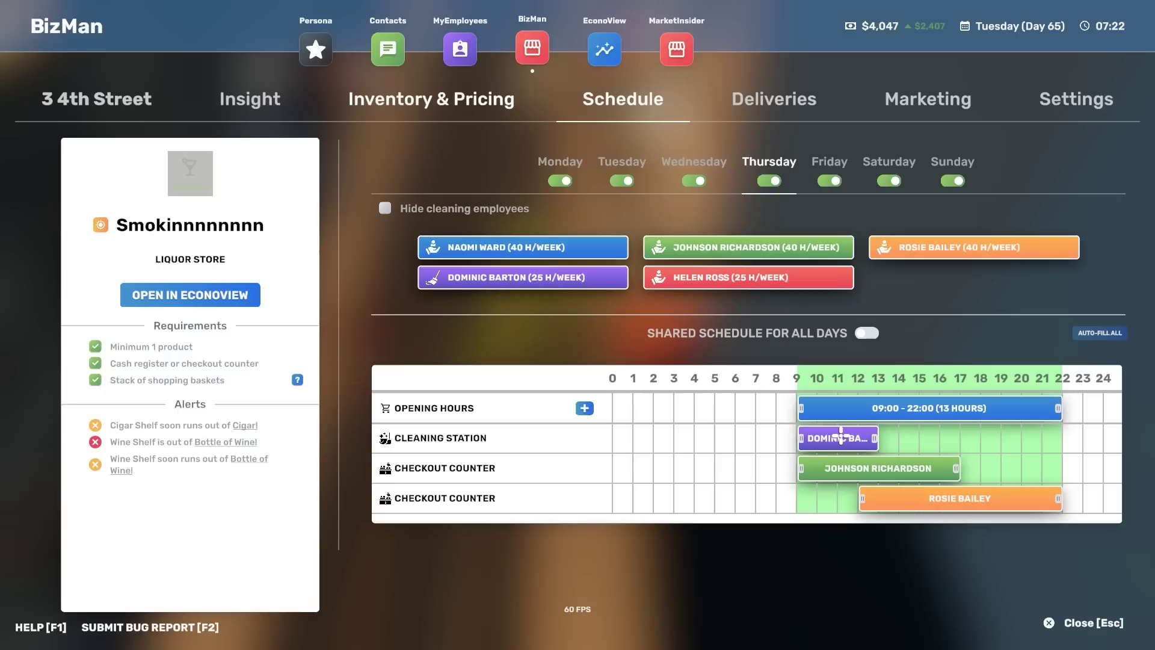
{"action": "left_click", "coordinate": [829, 164]}
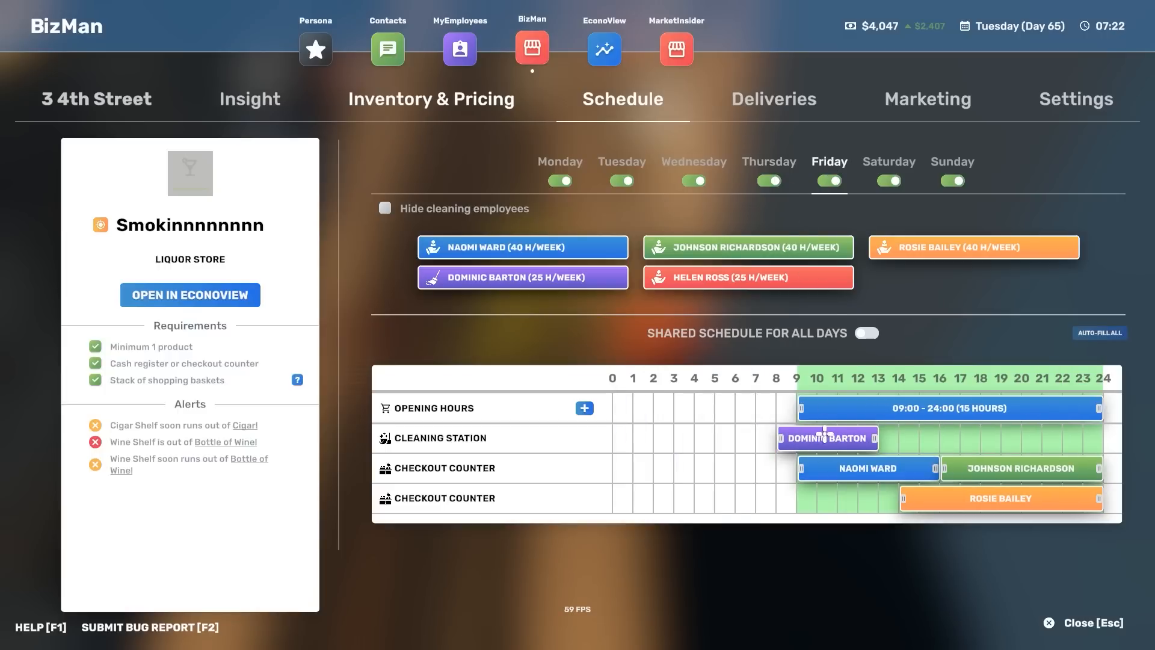
{"action": "mouse_move", "coordinate": [786, 439]}
{"action": "left_mouse_down"}
{"action": "mouse_move", "coordinate": [846, 433]}
{"action": "mouse_move", "coordinate": [827, 438]}
{"action": "left_mouse_up"}
{"action": "left_click", "coordinate": [883, 166]}
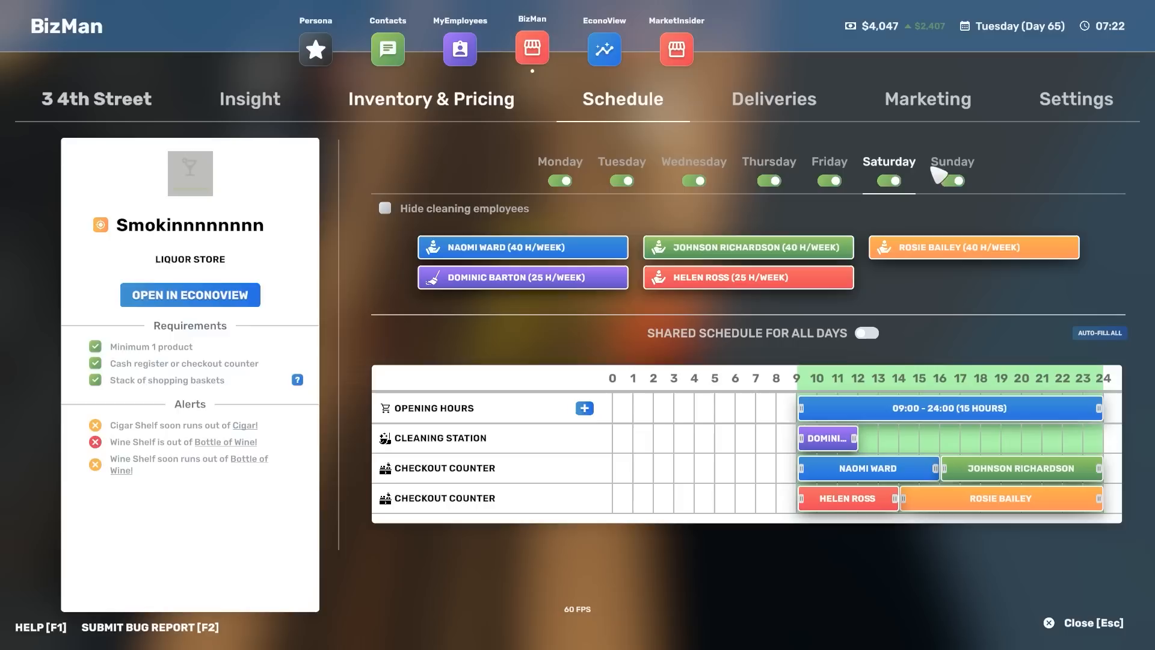
{"action": "left_click", "coordinate": [952, 164]}
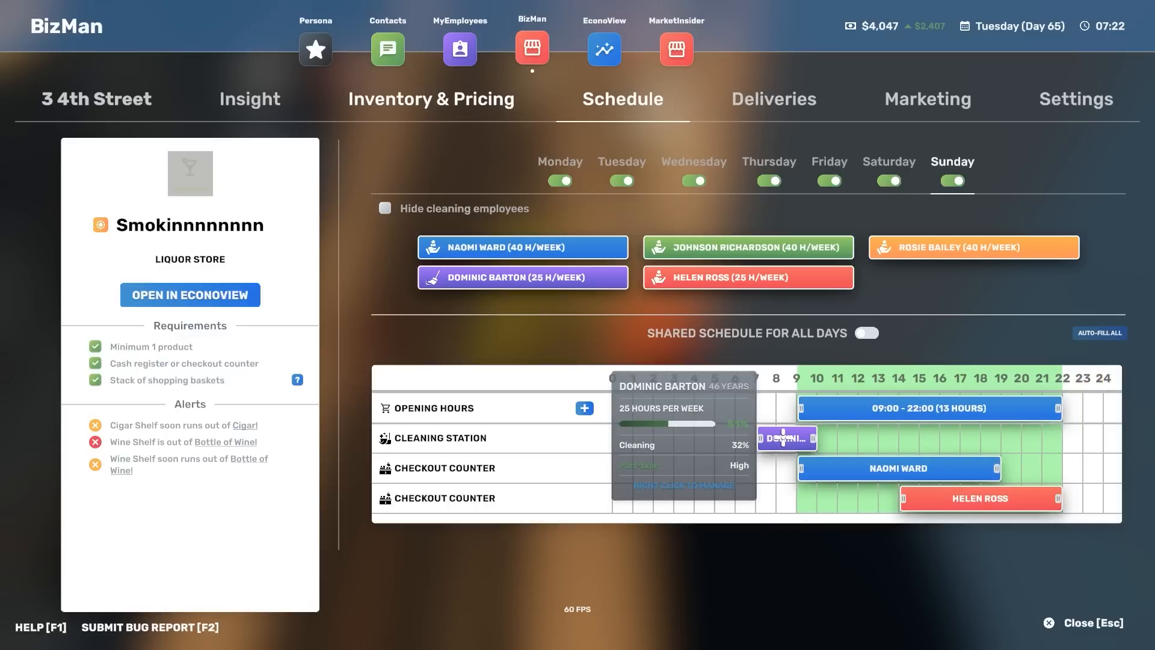
{"action": "left_click_drag", "start_coordinate": [786, 438], "coordinate": [824, 437]}
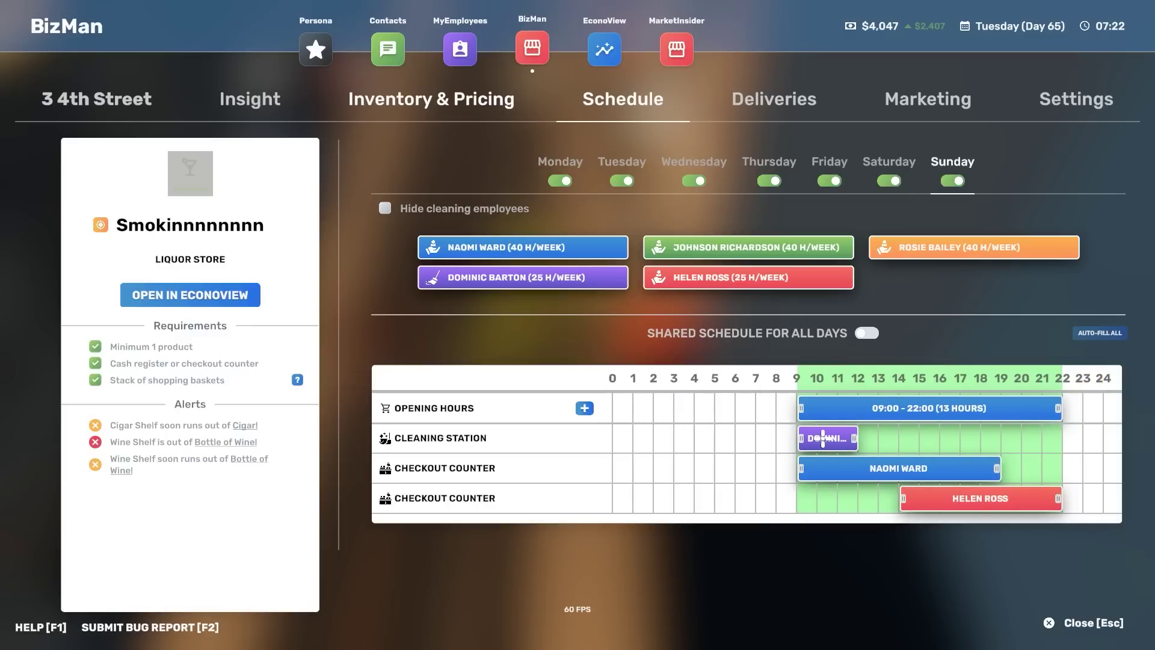
Review the schedule for every day from Monday through Sunday.
{"action": "left_click", "coordinate": [561, 163]}
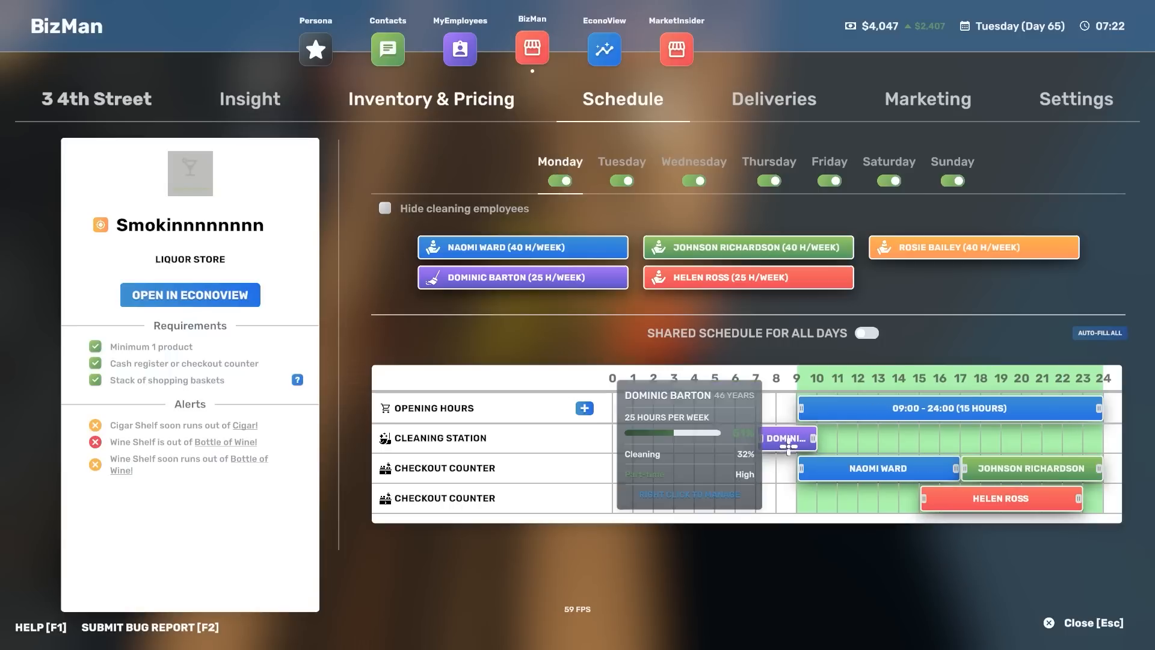
{"action": "left_click", "coordinate": [621, 163]}
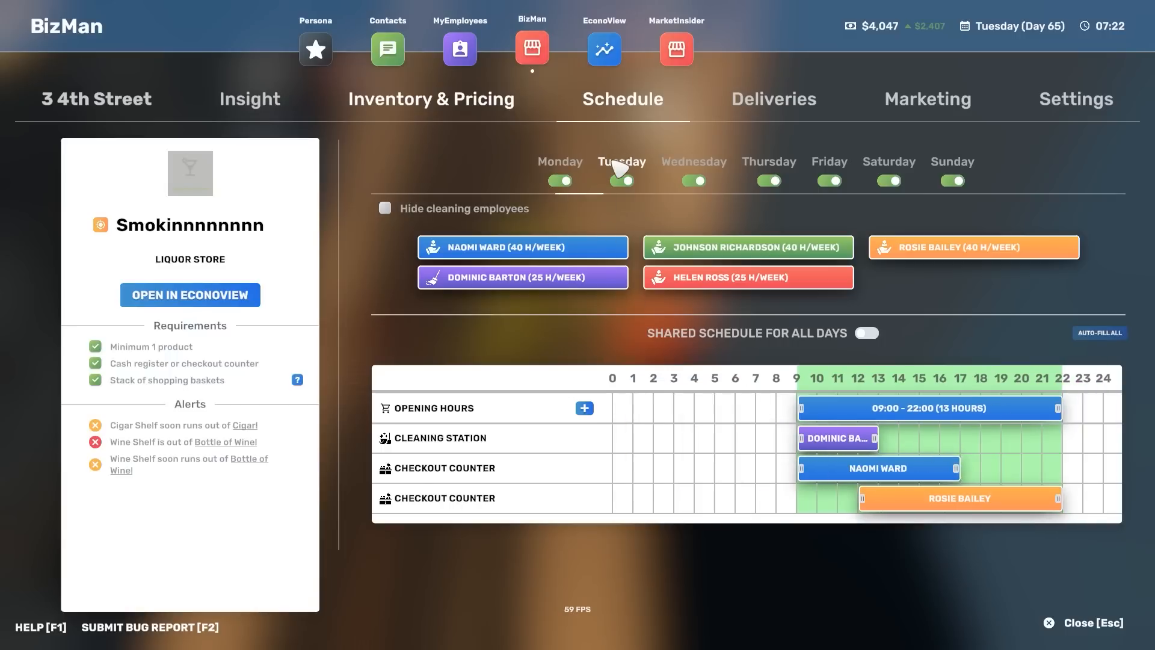
{"action": "left_click", "coordinate": [696, 169]}
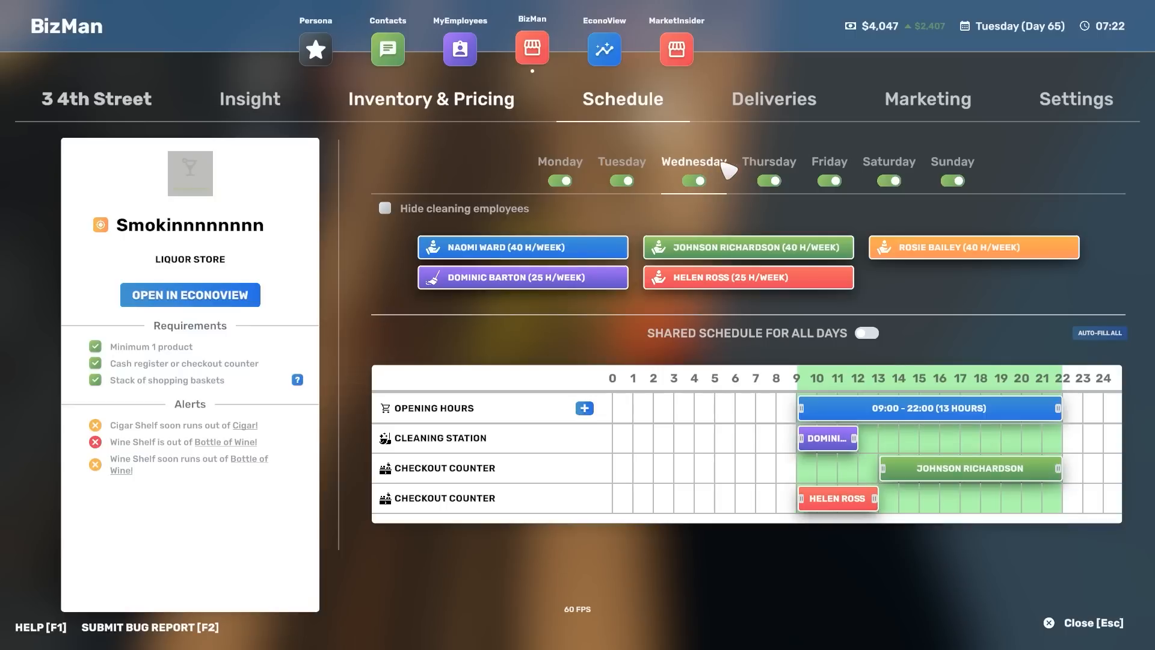
{"action": "left_click", "coordinate": [763, 172]}
{"action": "left_click", "coordinate": [834, 170]}
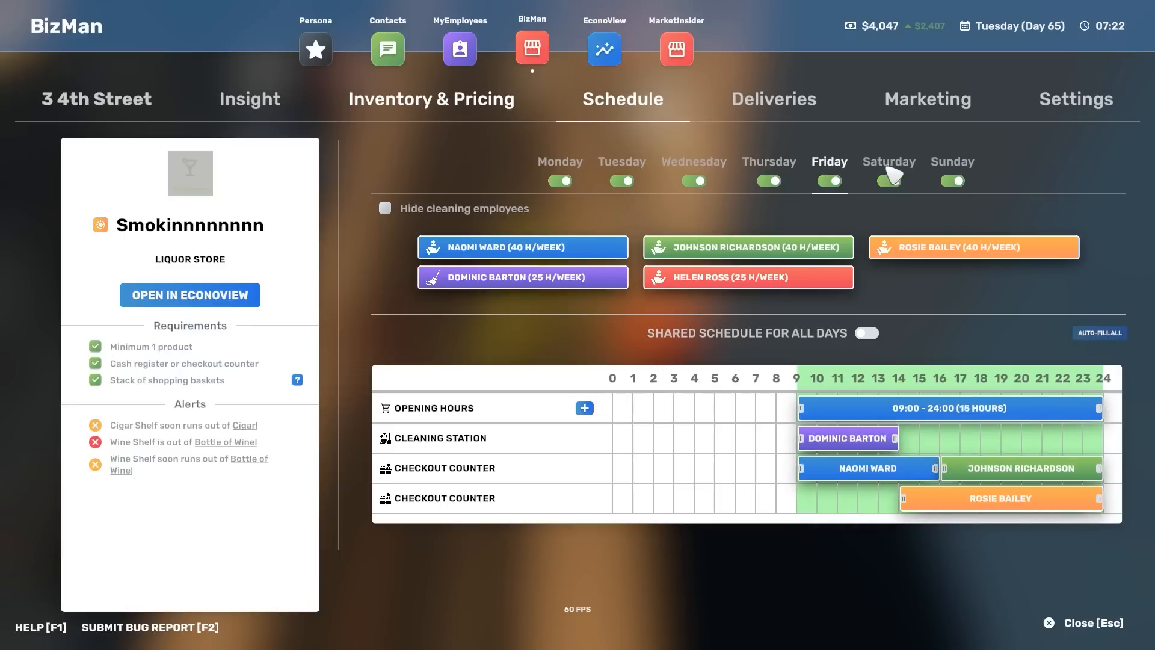
{"action": "left_click", "coordinate": [897, 174]}
{"action": "left_click", "coordinate": [949, 171]}
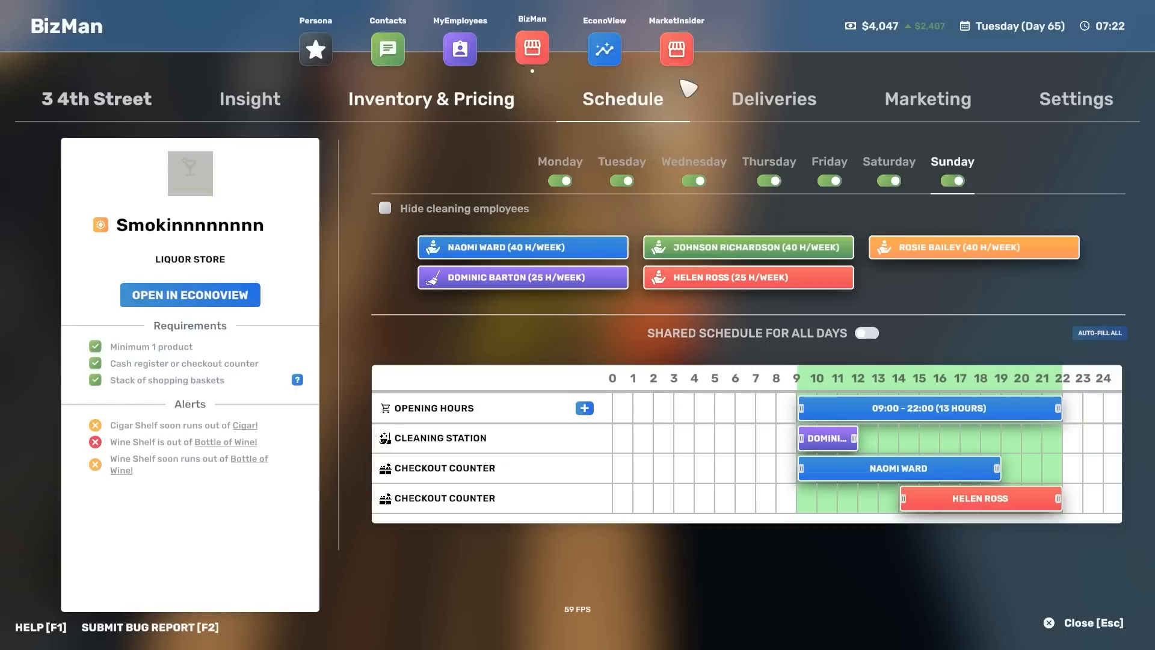
Bring up the No ID Required store's staff schedule.
{"action": "left_click", "coordinate": [537, 50]}
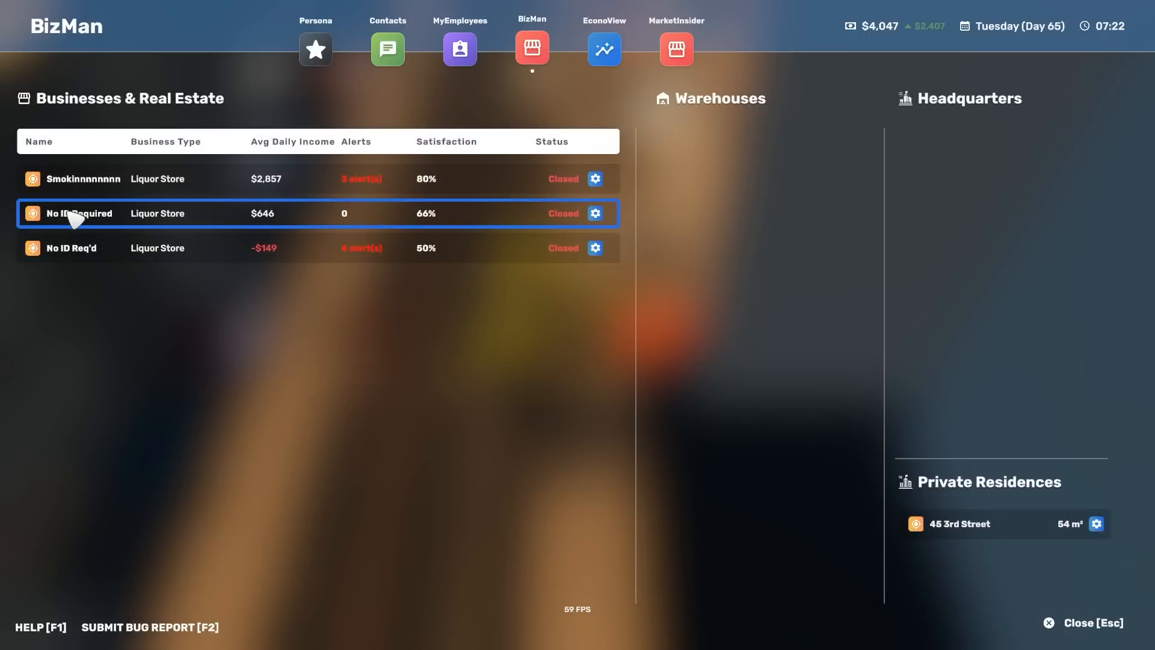
{"action": "left_click", "coordinate": [79, 217]}
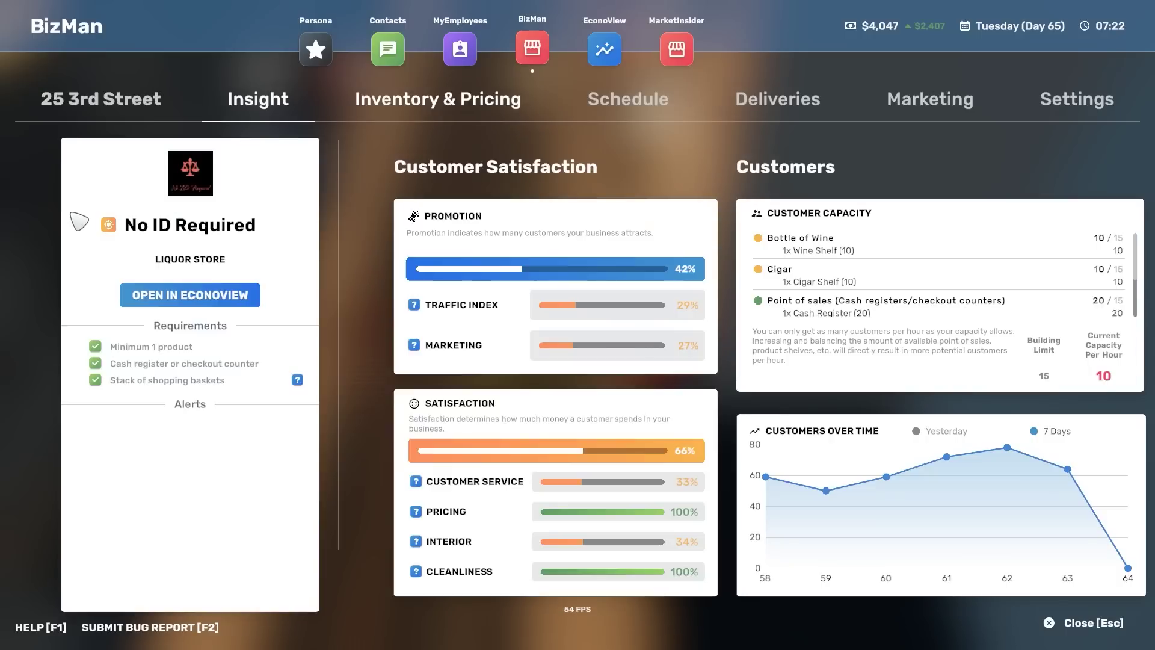
{"action": "left_click", "coordinate": [644, 109]}
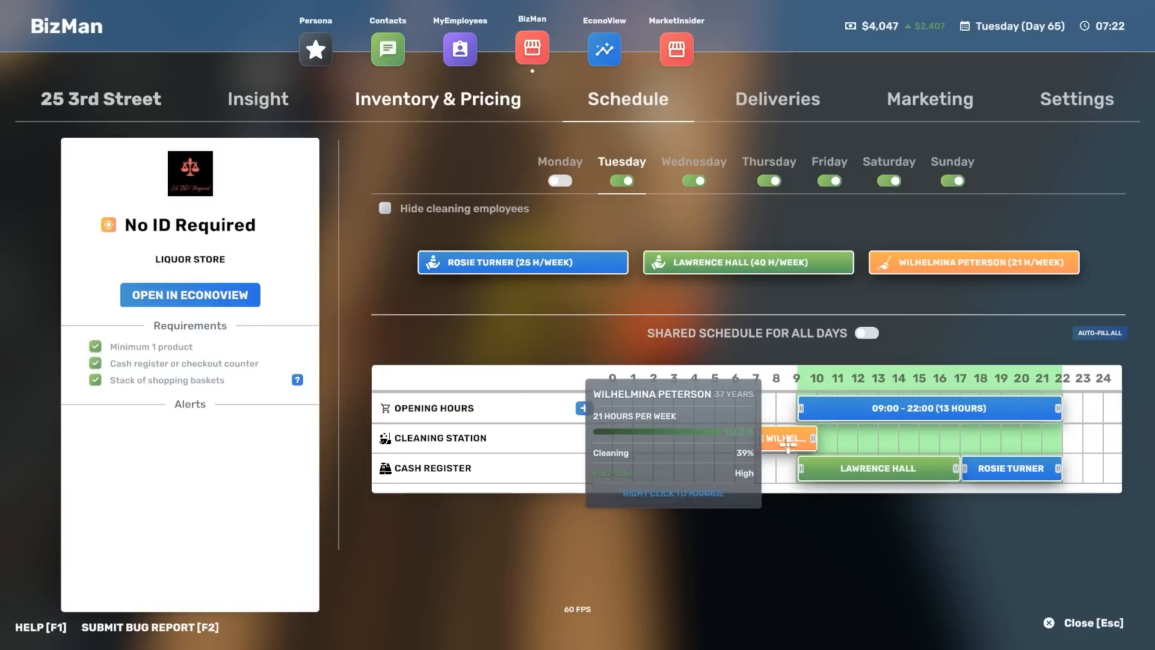
Move the cleaning shift to 9:00–12:00 on Tuesday, Wednesday, Thursday, Saturday and Sunday.
{"action": "left_click_drag", "start_coordinate": [768, 441], "coordinate": [826, 429]}
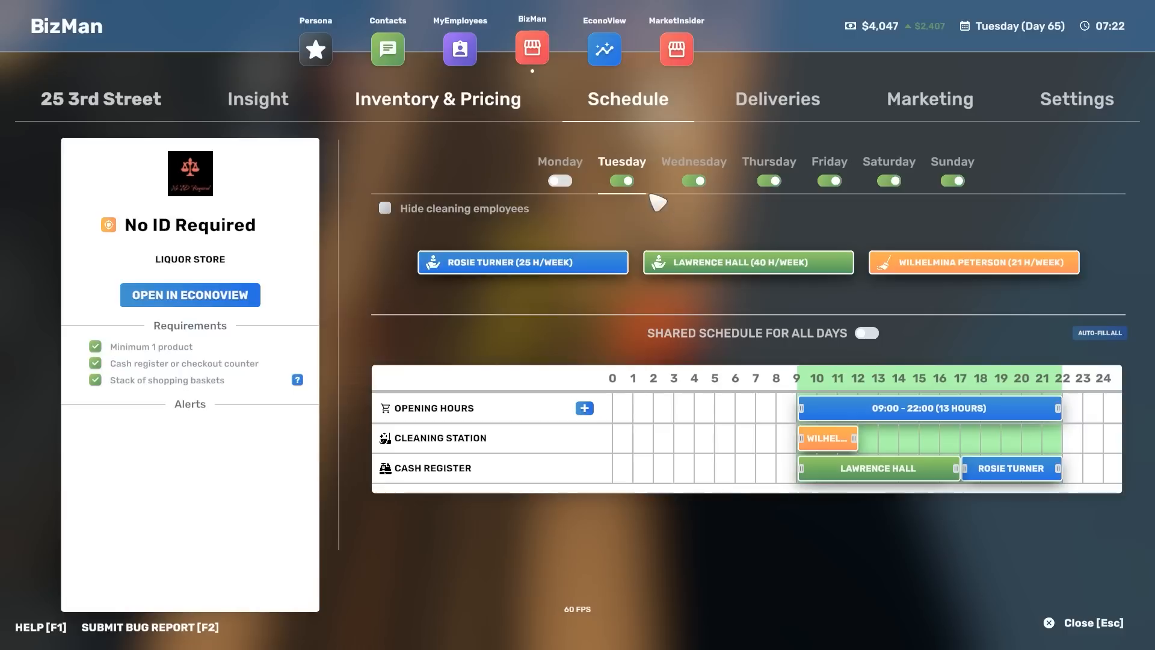
{"action": "left_click", "coordinate": [693, 168]}
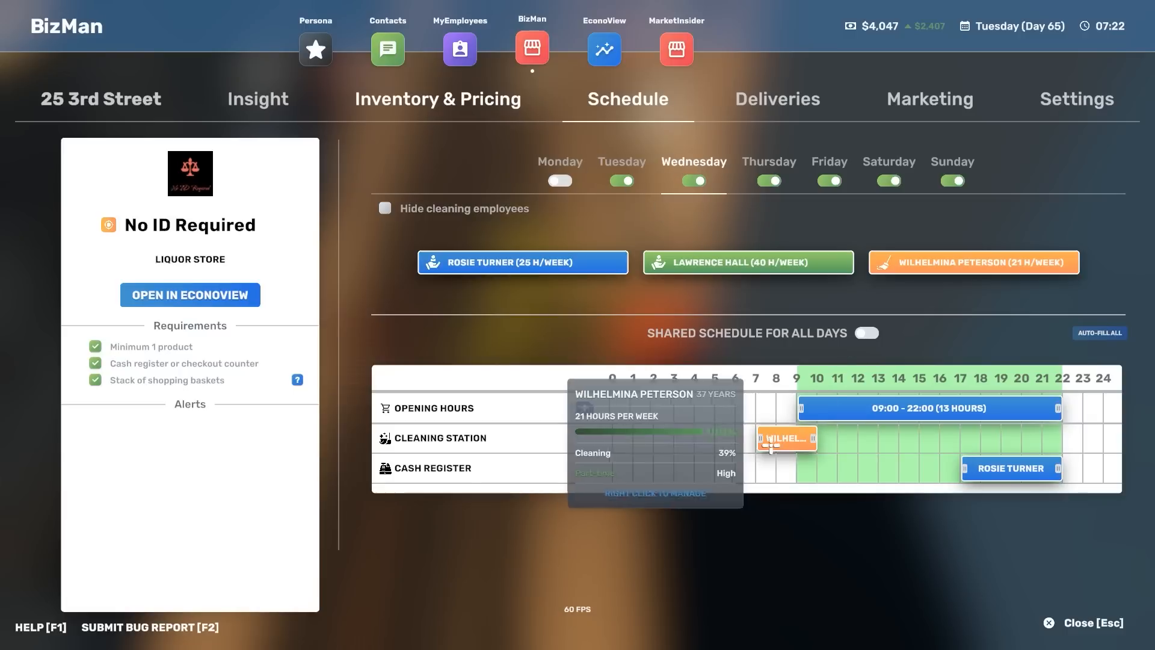
{"action": "mouse_move", "coordinate": [825, 438]}
{"action": "left_mouse_down"}
{"action": "mouse_move", "coordinate": [808, 439]}
{"action": "mouse_move", "coordinate": [834, 435]}
{"action": "left_mouse_up"}
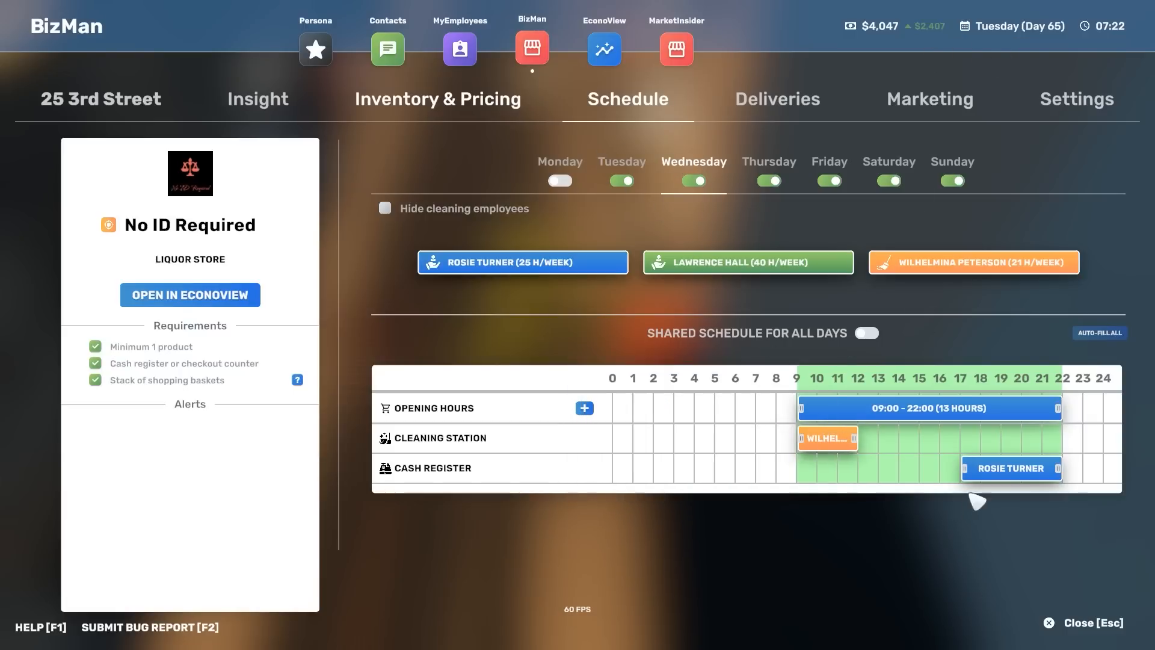
{"action": "left_click", "coordinate": [622, 167]}
{"action": "left_click", "coordinate": [686, 168]}
{"action": "left_click", "coordinate": [782, 167]}
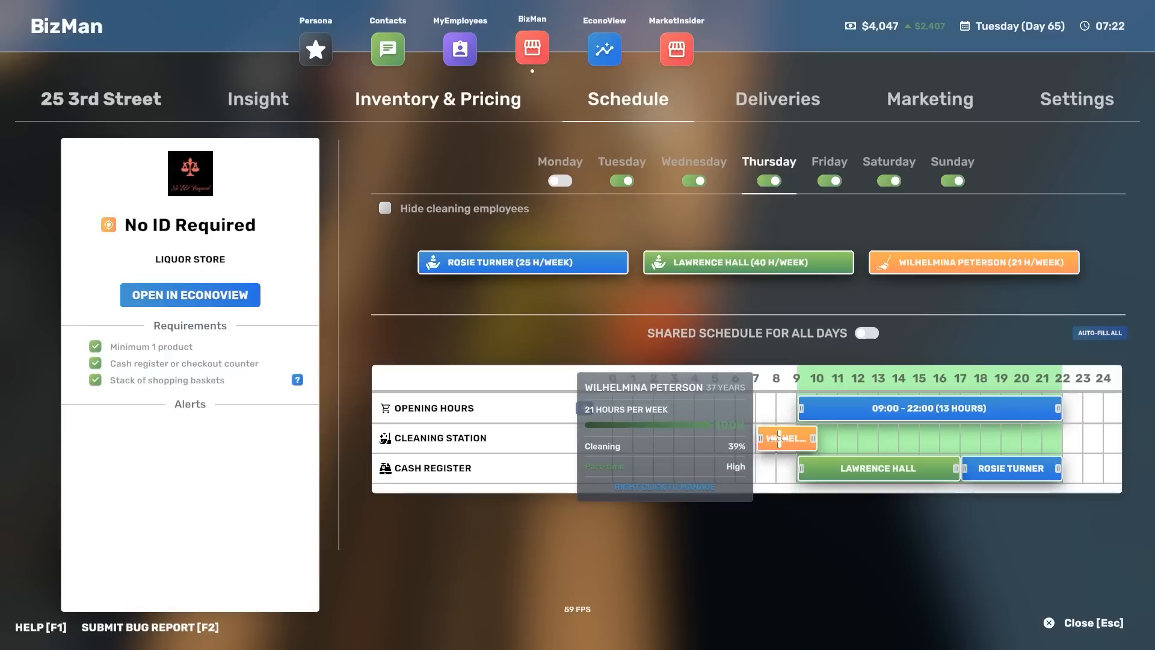
{"action": "left_click_drag", "start_coordinate": [798, 438], "coordinate": [839, 438]}
{"action": "left_click", "coordinate": [826, 166]}
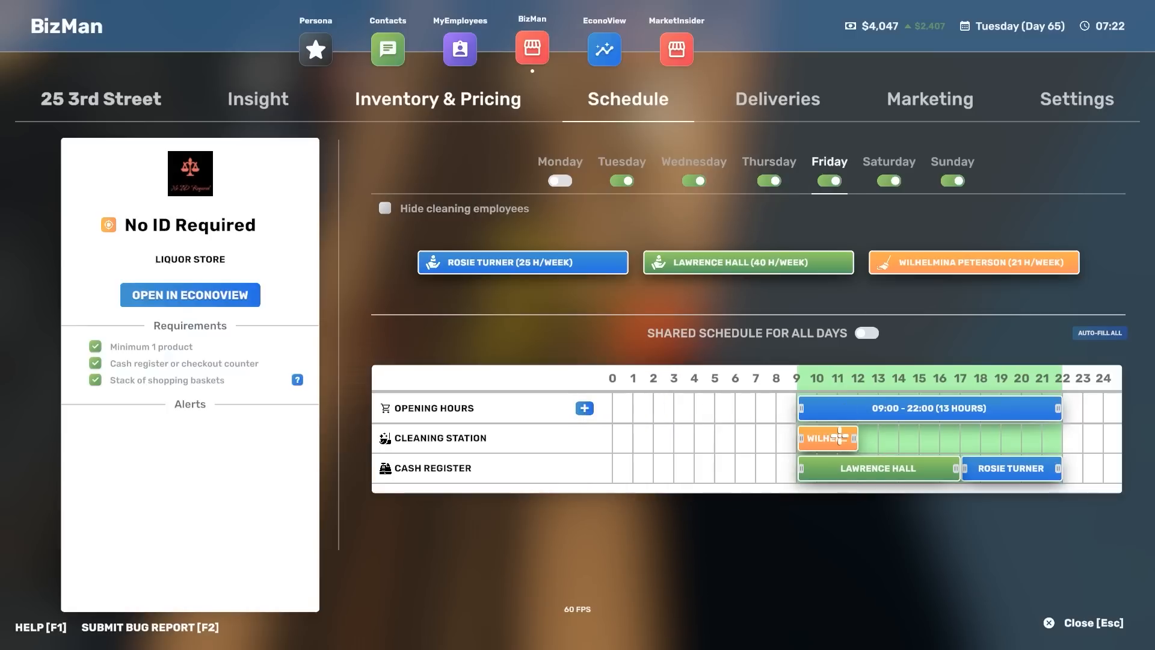
{"action": "left_click", "coordinate": [889, 167]}
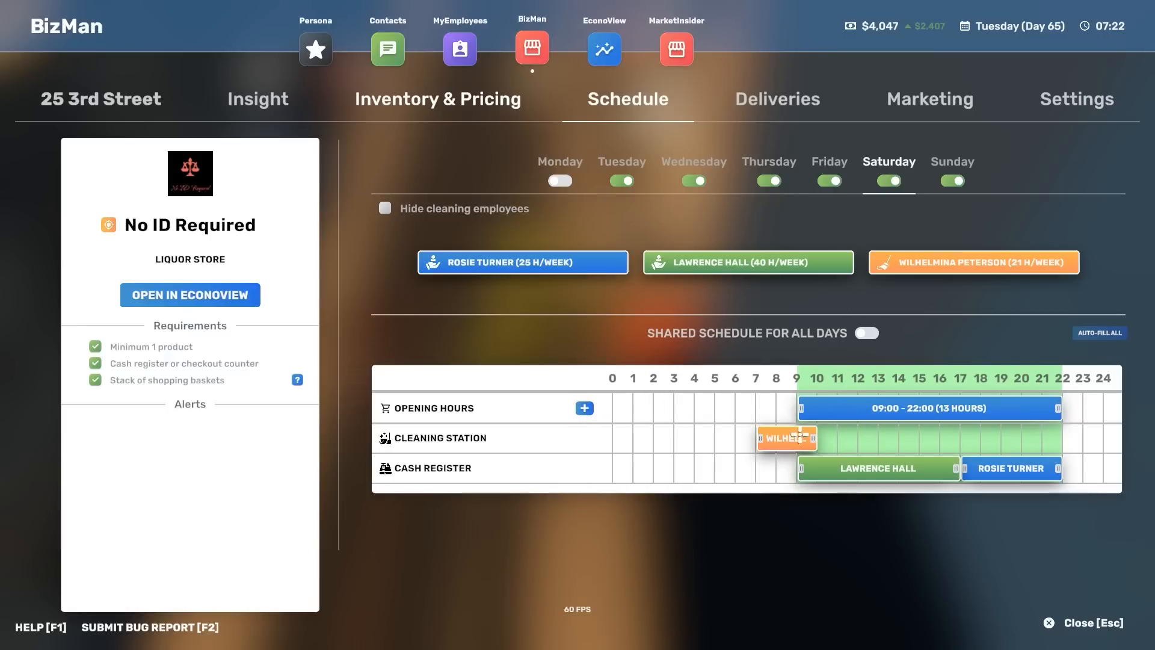
{"action": "left_click_drag", "start_coordinate": [801, 438], "coordinate": [842, 438]}
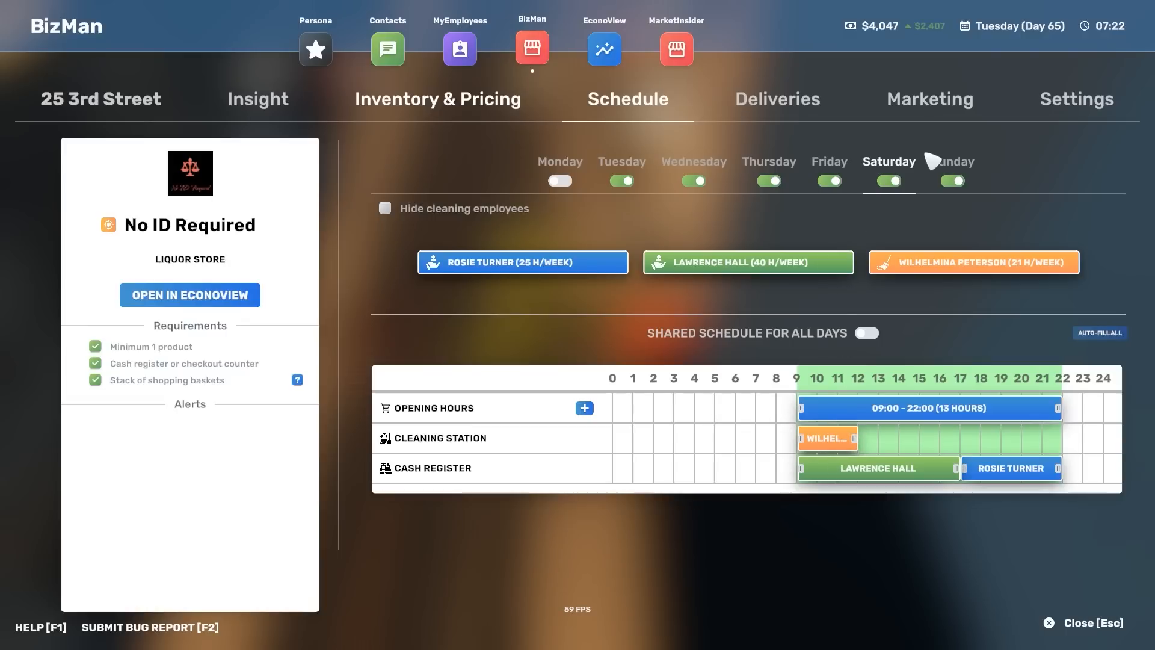
{"action": "left_click", "coordinate": [952, 169]}
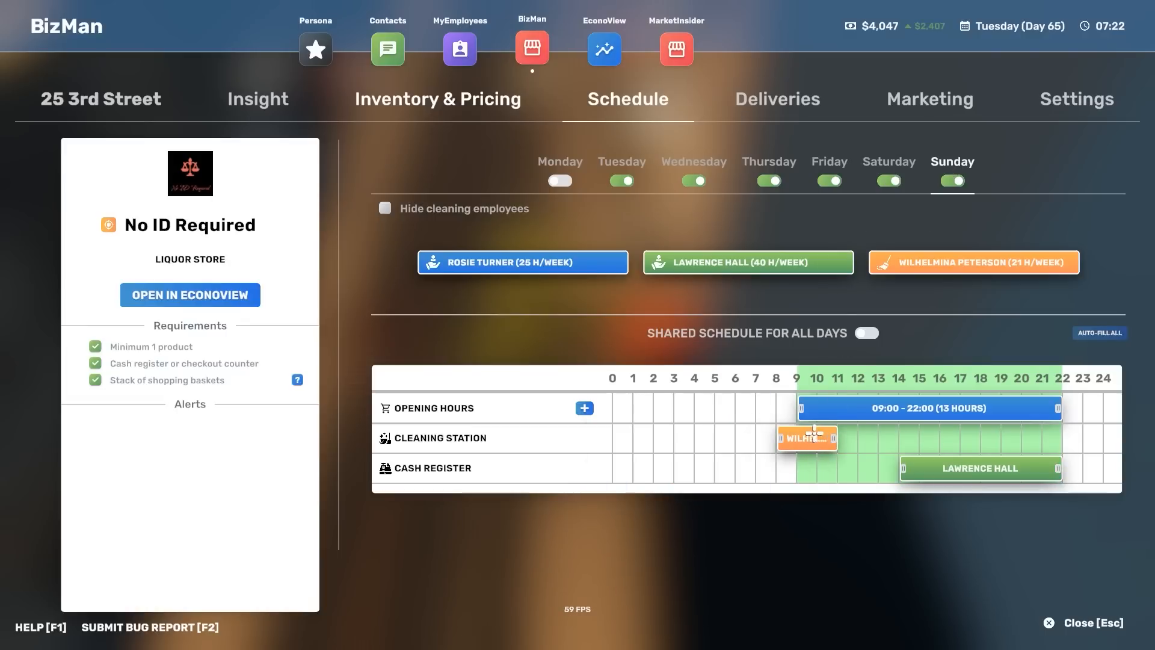
{"action": "left_click_drag", "start_coordinate": [790, 441], "coordinate": [828, 436]}
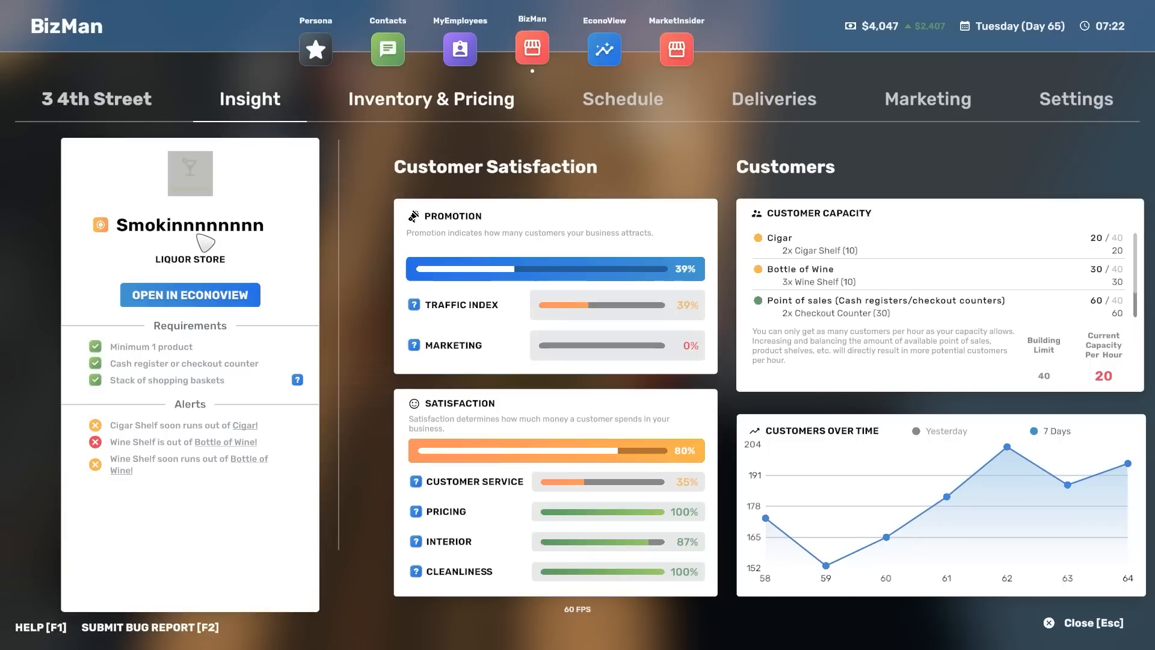
Leave BizMan back to the street and briefly check the contacts list.
{"action": "left_click", "coordinate": [1088, 627]}
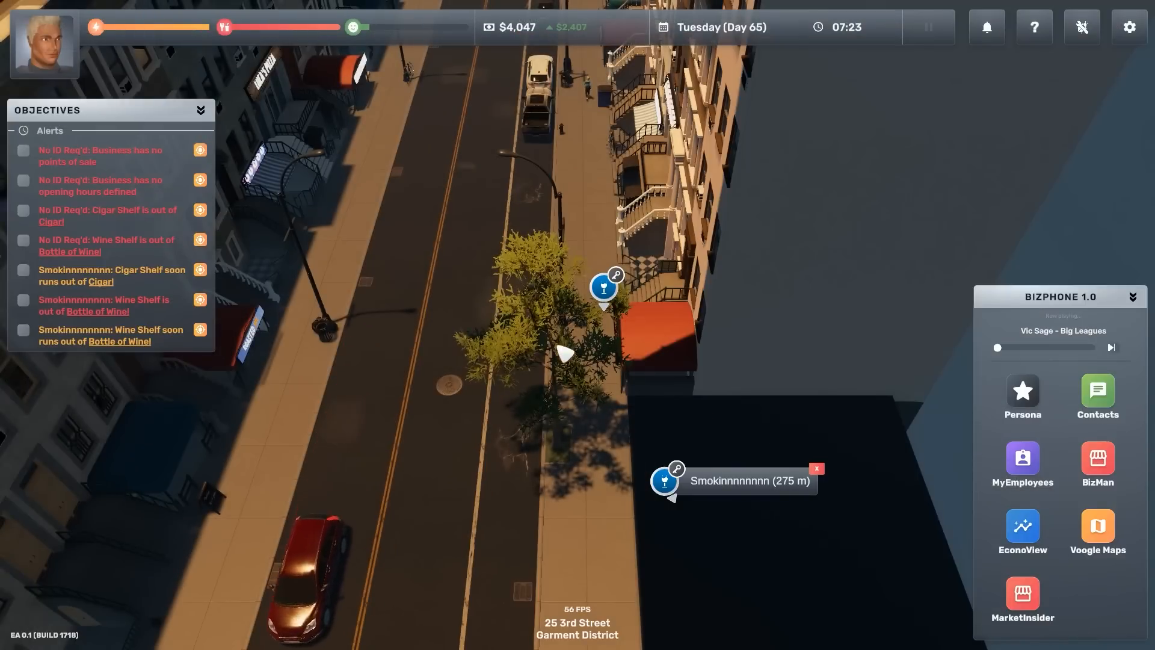
{"action": "left_click_drag", "start_coordinate": [580, 502], "coordinate": [580, 361]}
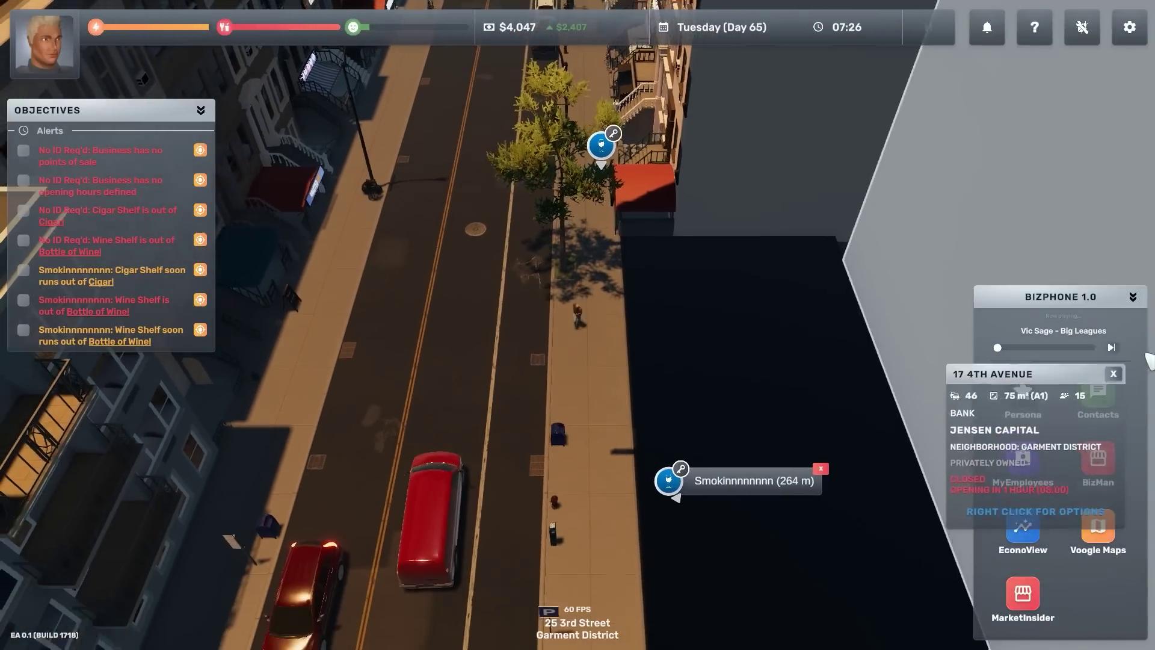
{"action": "right_click", "coordinate": [903, 271]}
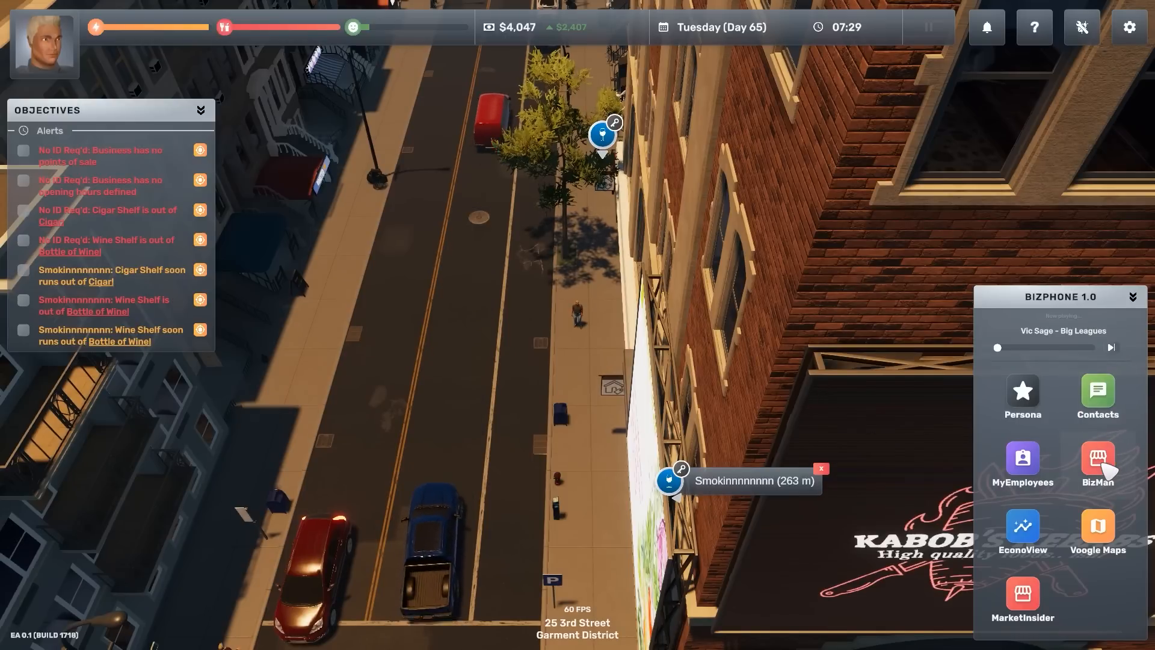
{"action": "left_click", "coordinate": [1098, 398]}
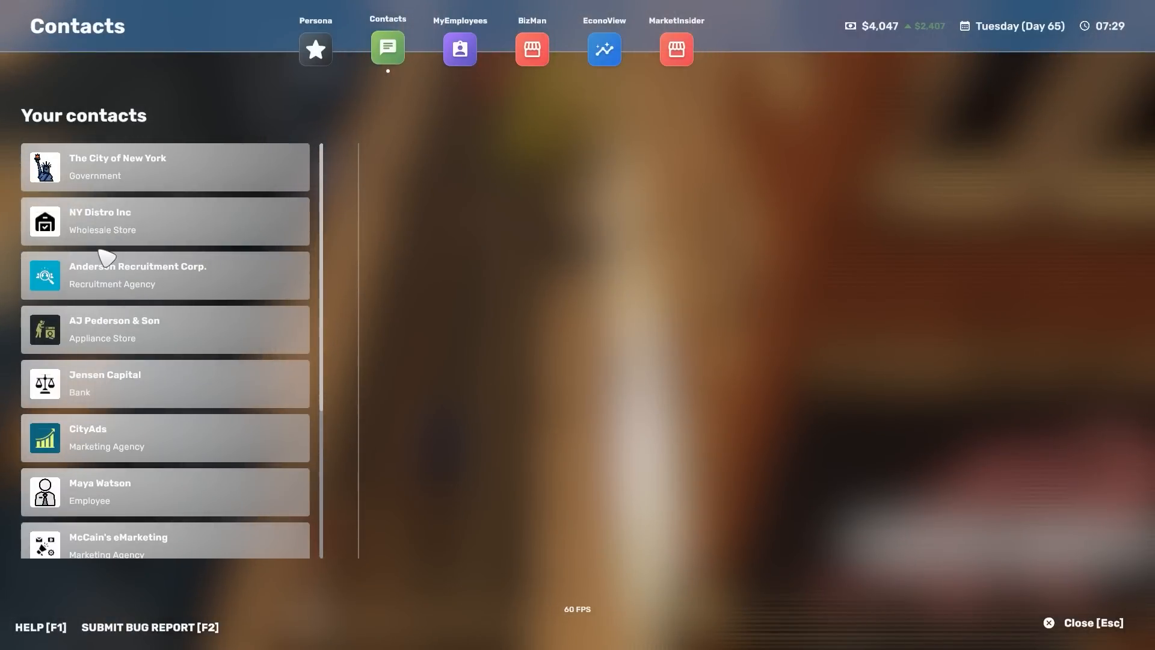
{"action": "left_click", "coordinate": [1076, 626]}
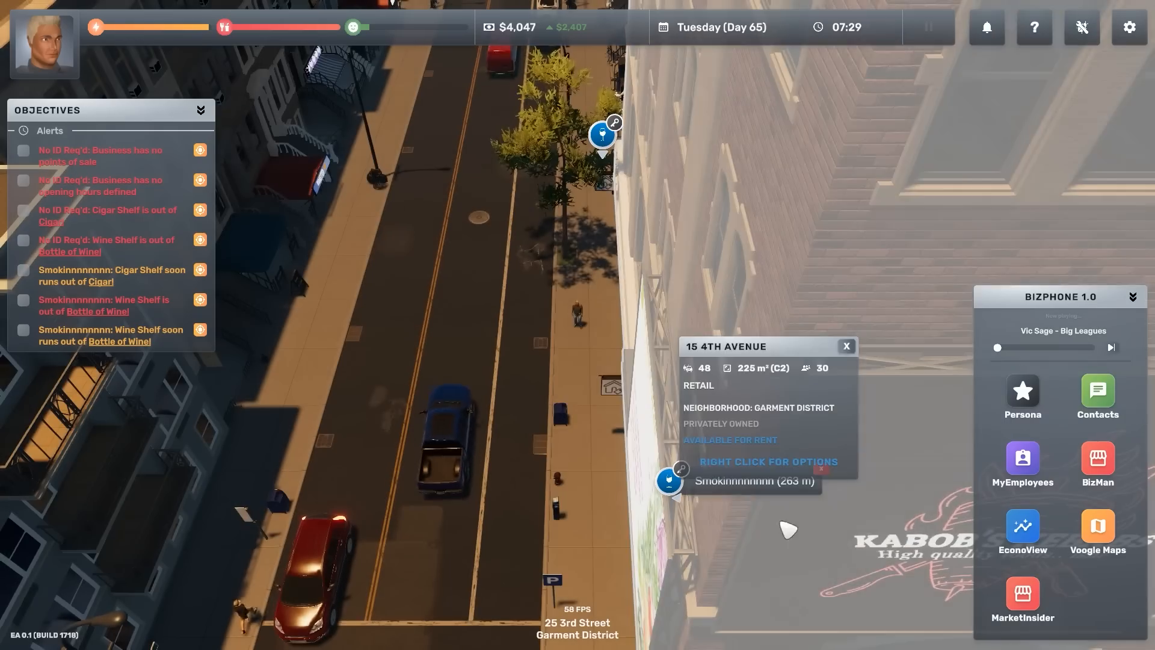
Walk along 3rd Street and down 5th Avenue to the intersection by The Suits Law Firm.
{"action": "key", "text": "w"}
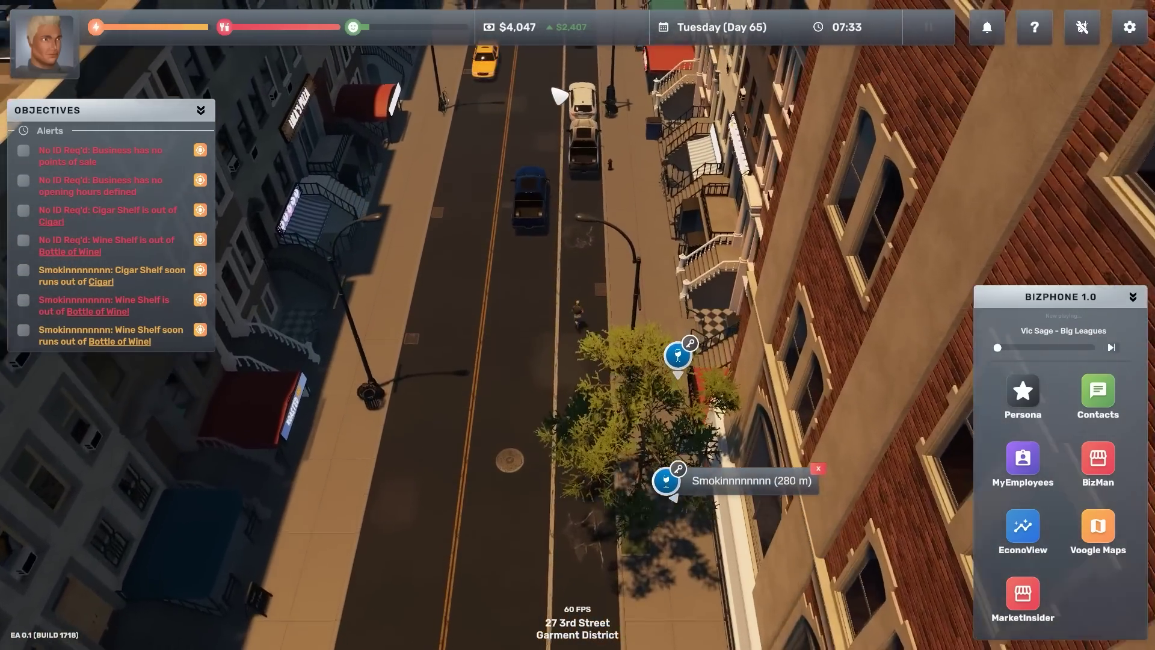
{"action": "key", "text": "w"}
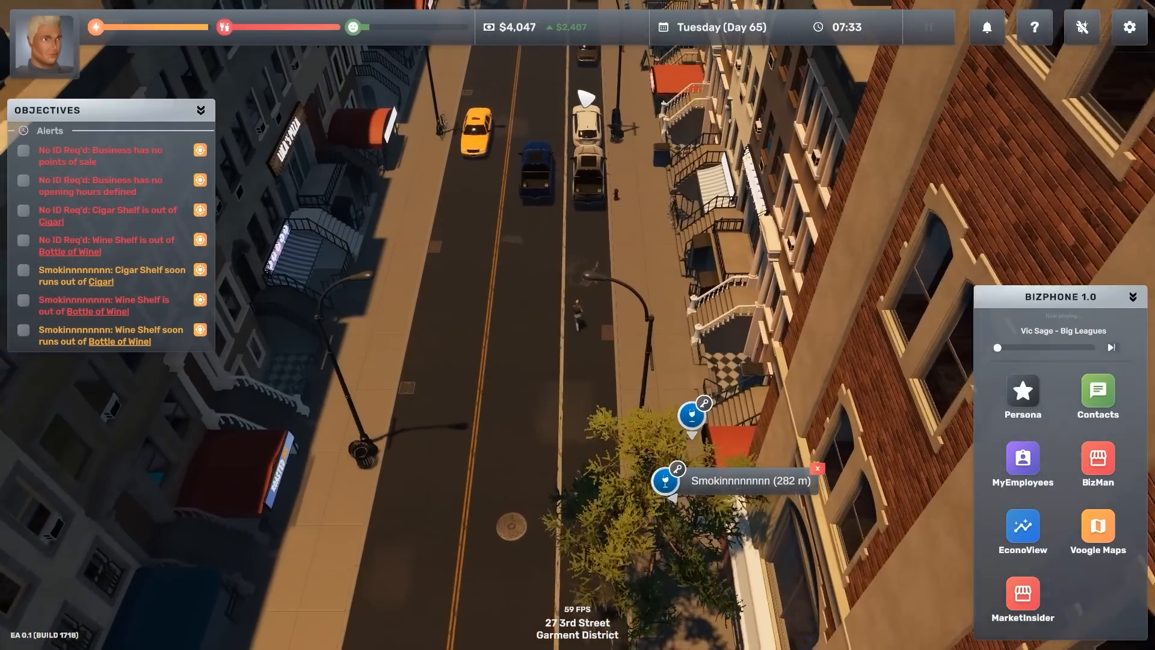
{"action": "key", "text": "w"}
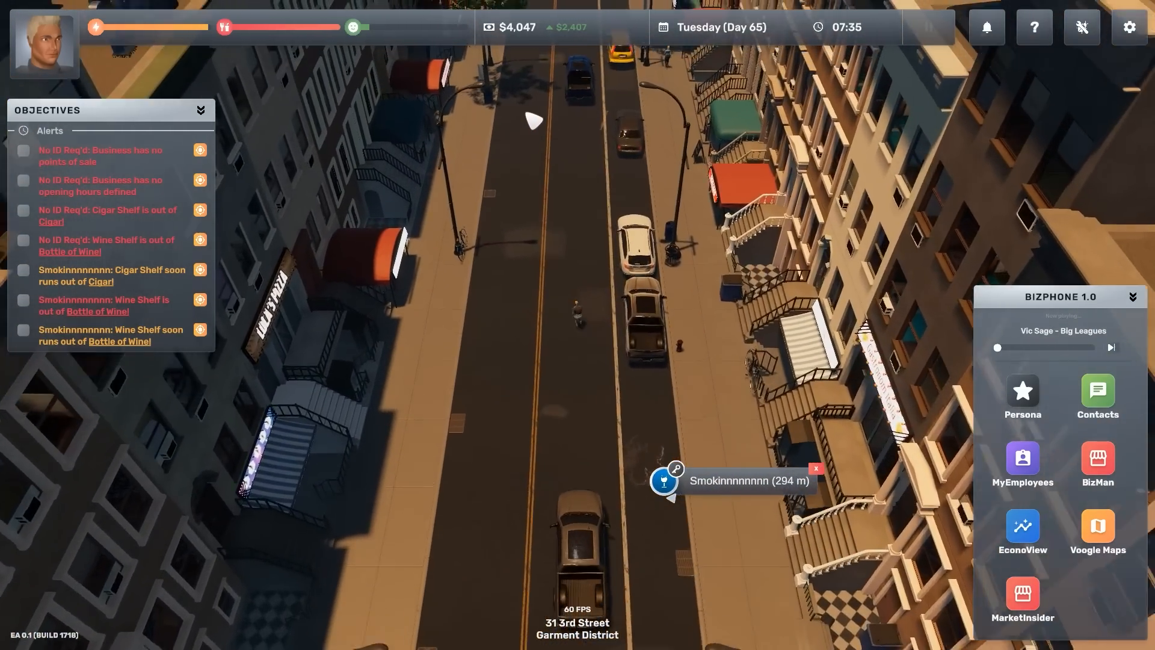
{"action": "key", "text": "w"}
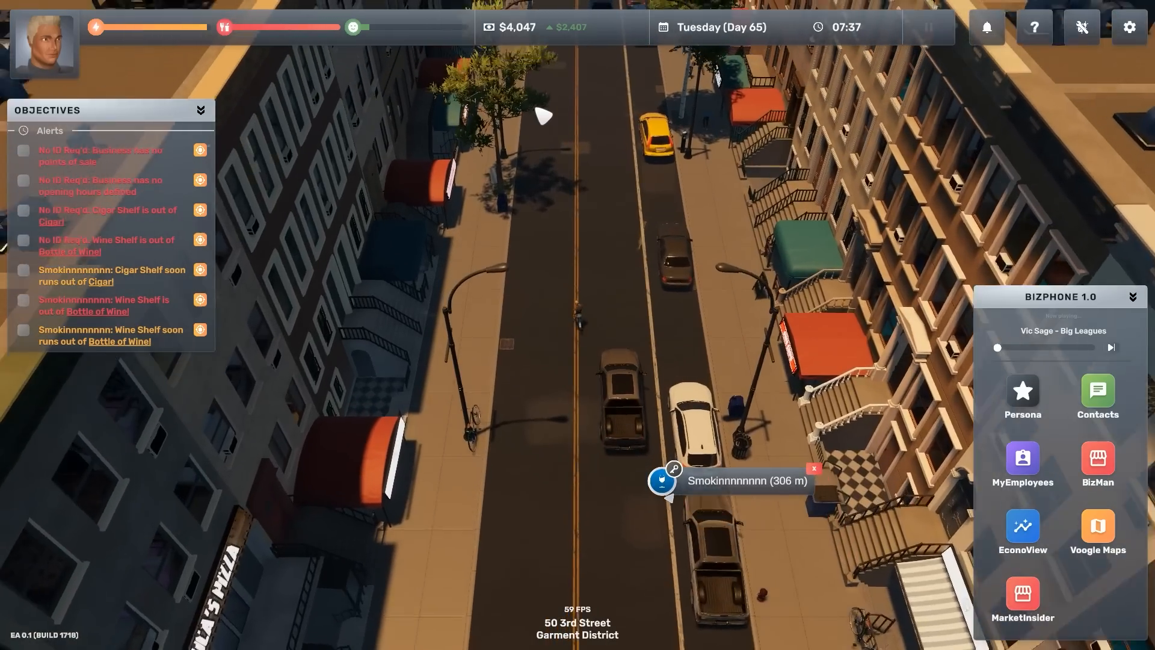
{"action": "key", "text": "w"}
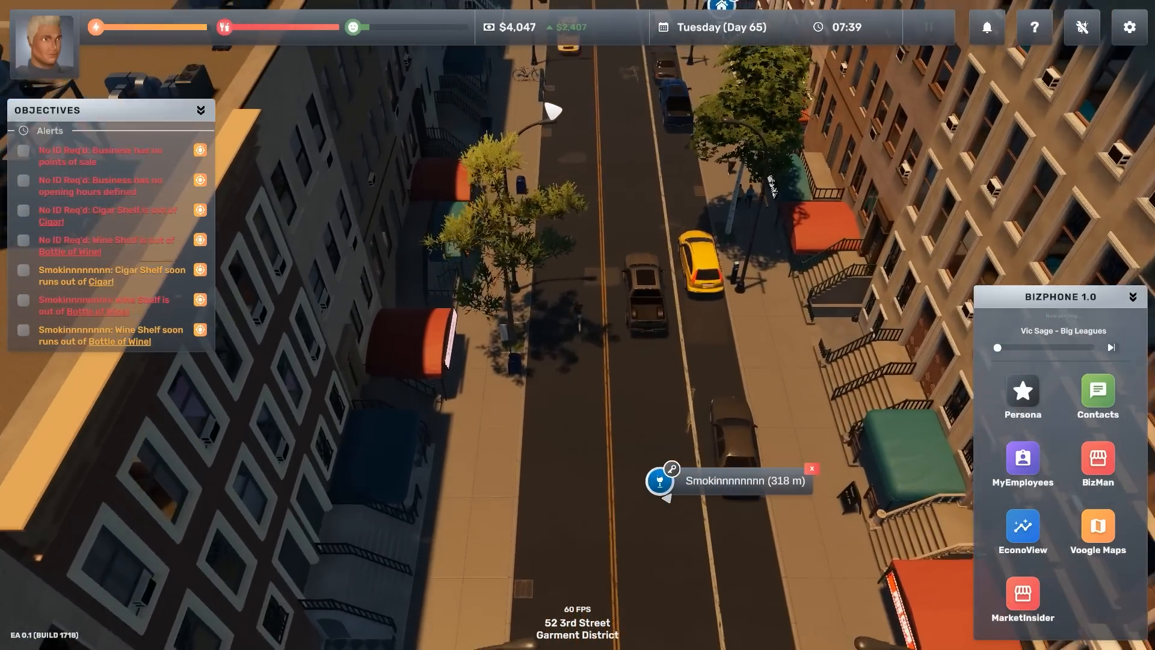
{"action": "key", "text": "w"}
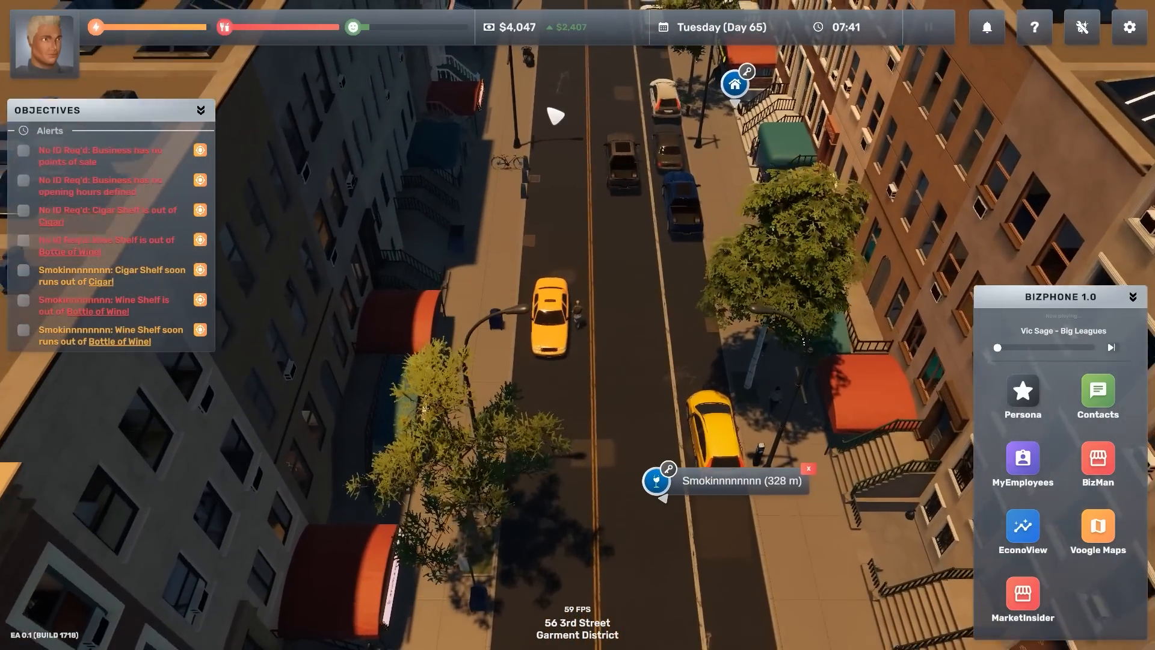
{"action": "key", "text": "w"}
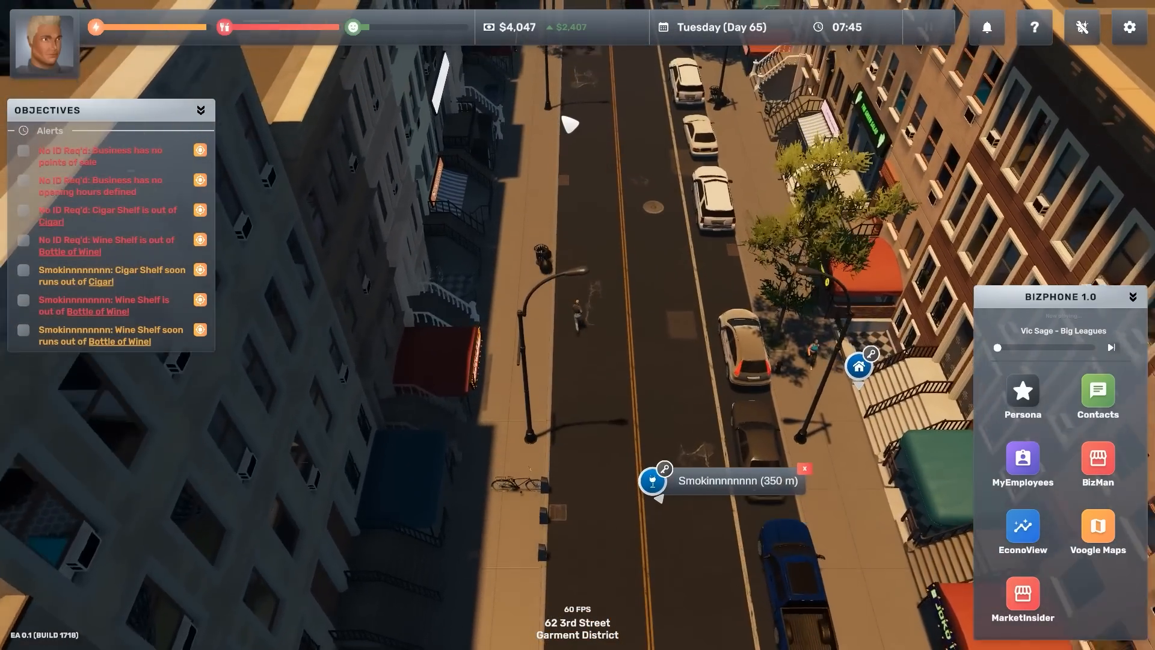
{"action": "key", "text": "w"}
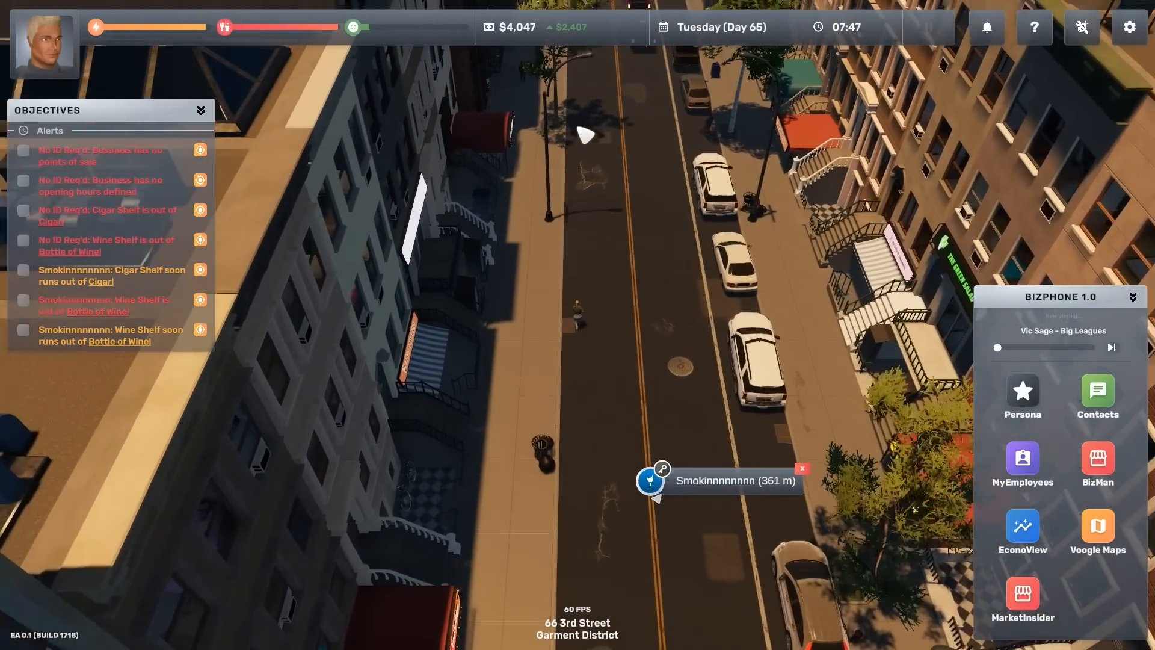
{"action": "key", "text": "w"}
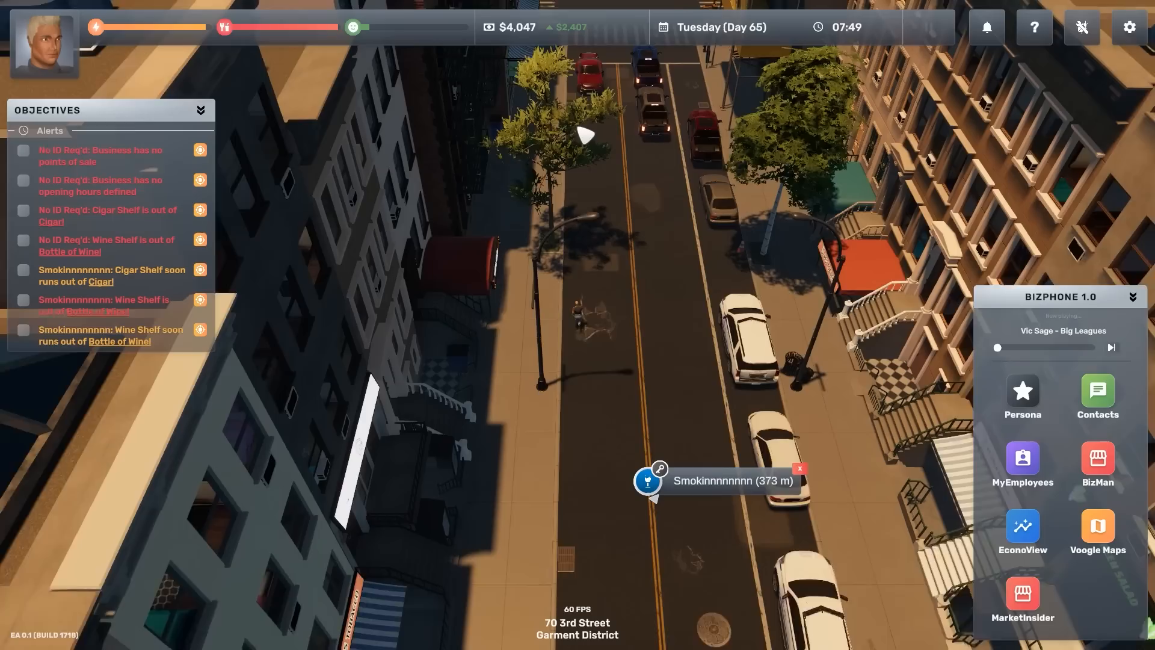
{"action": "key", "text": "w"}
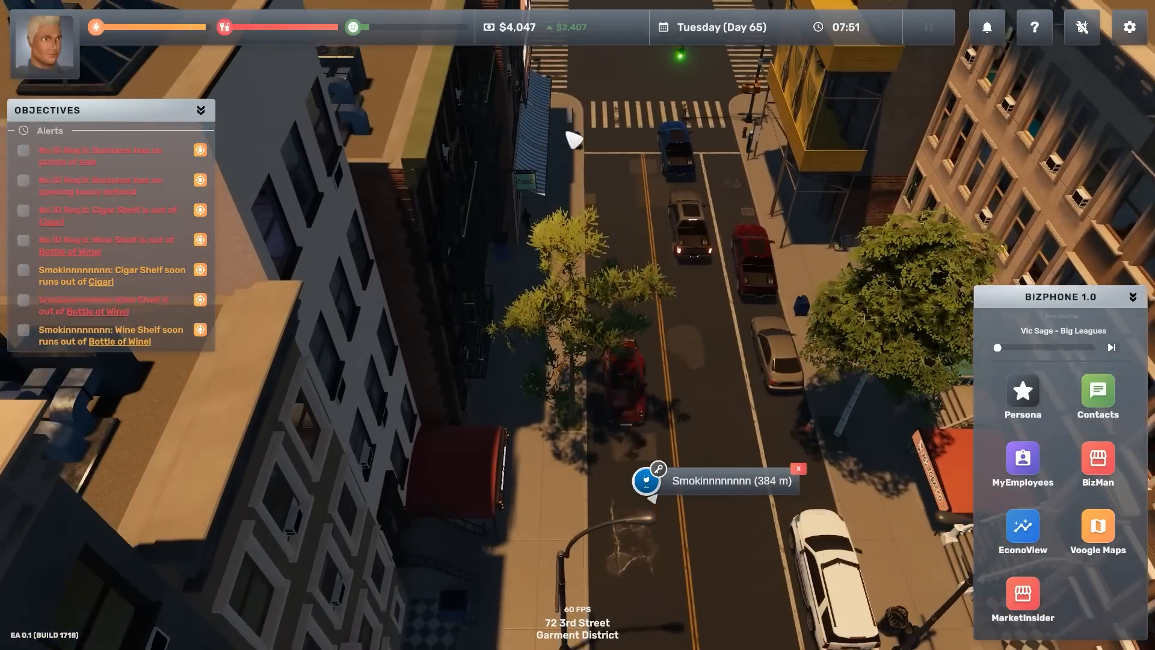
{"action": "key", "text": "w"}
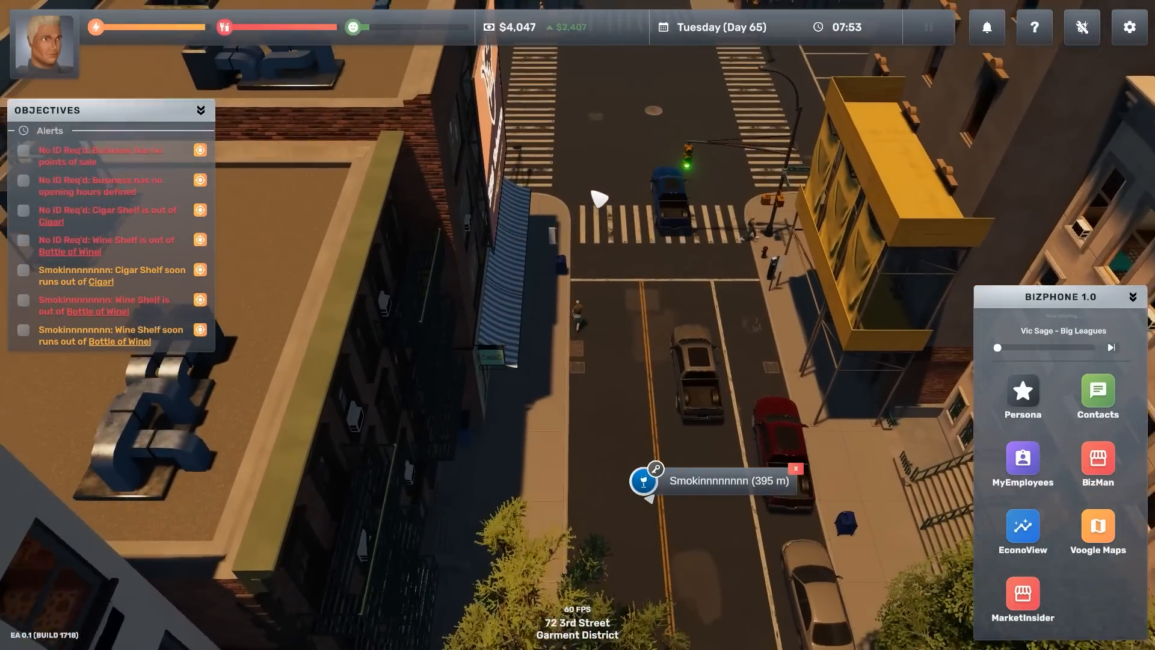
{"action": "key", "text": "w"}
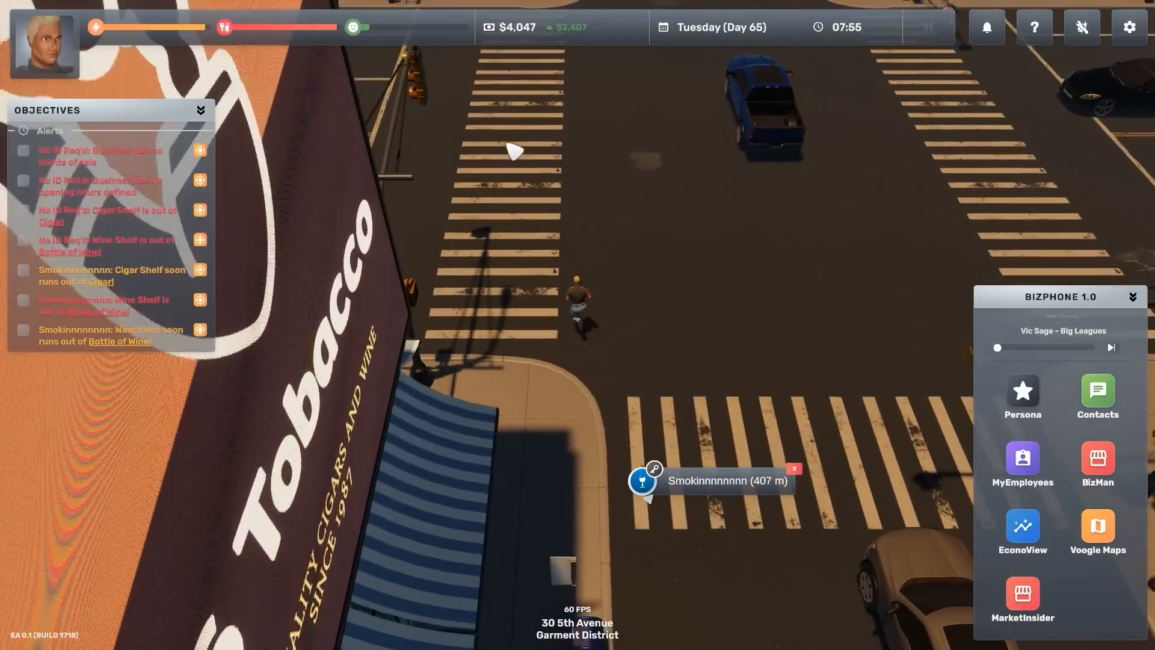
{"action": "key", "text": "w"}
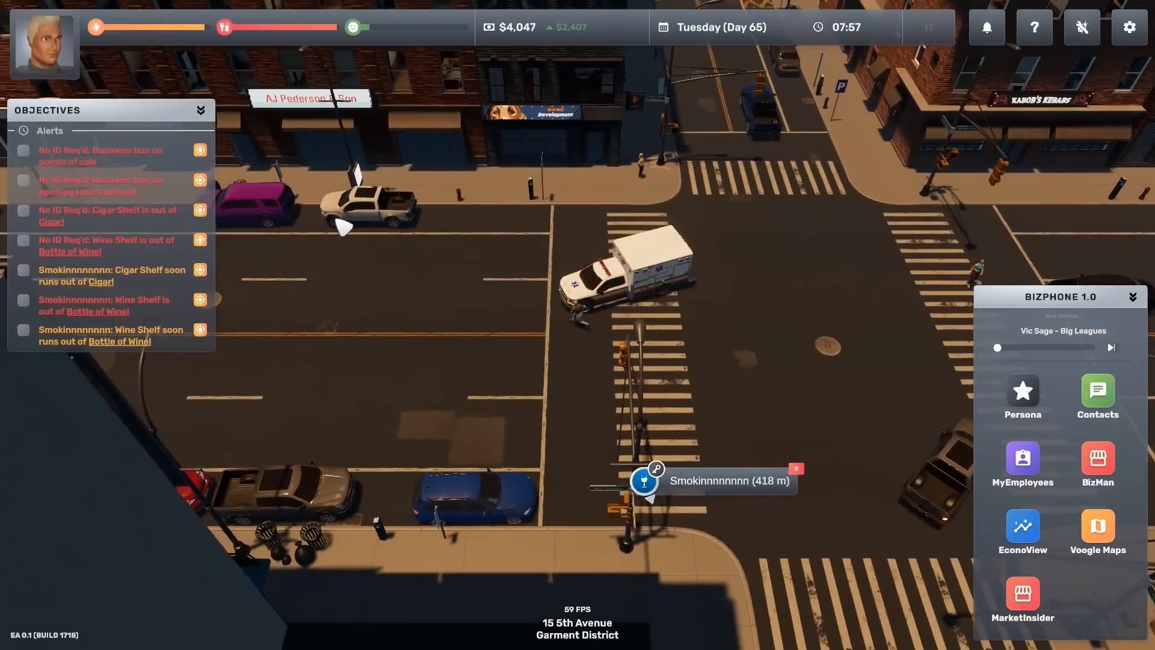
{"action": "key", "text": "w"}
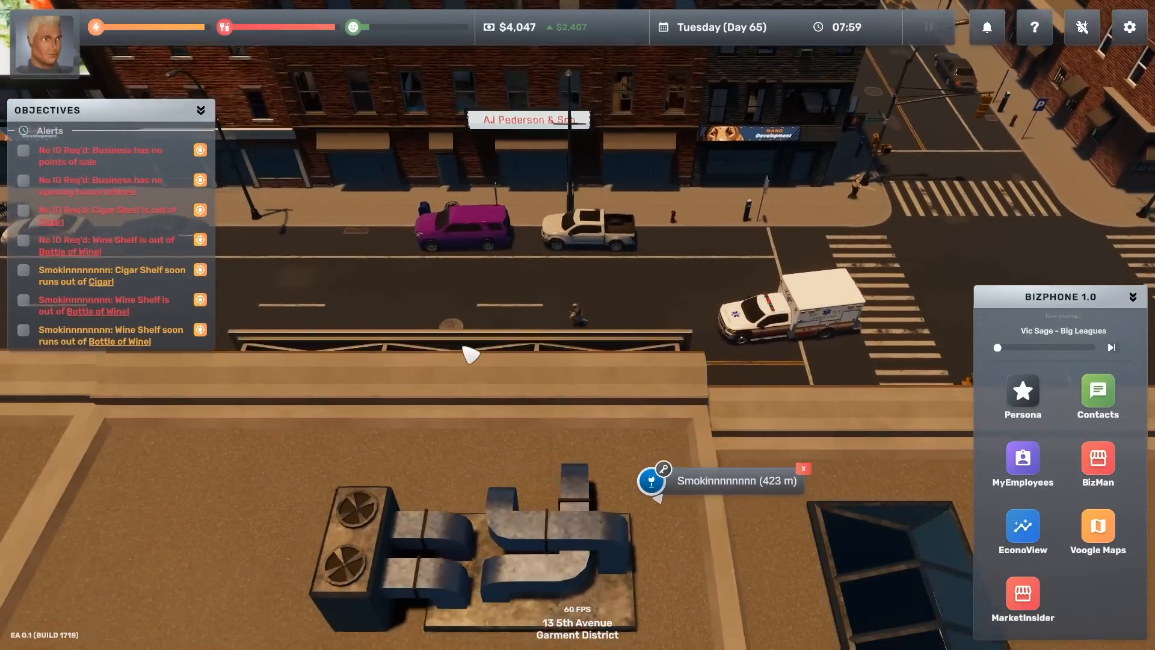
{"action": "key", "text": "w"}
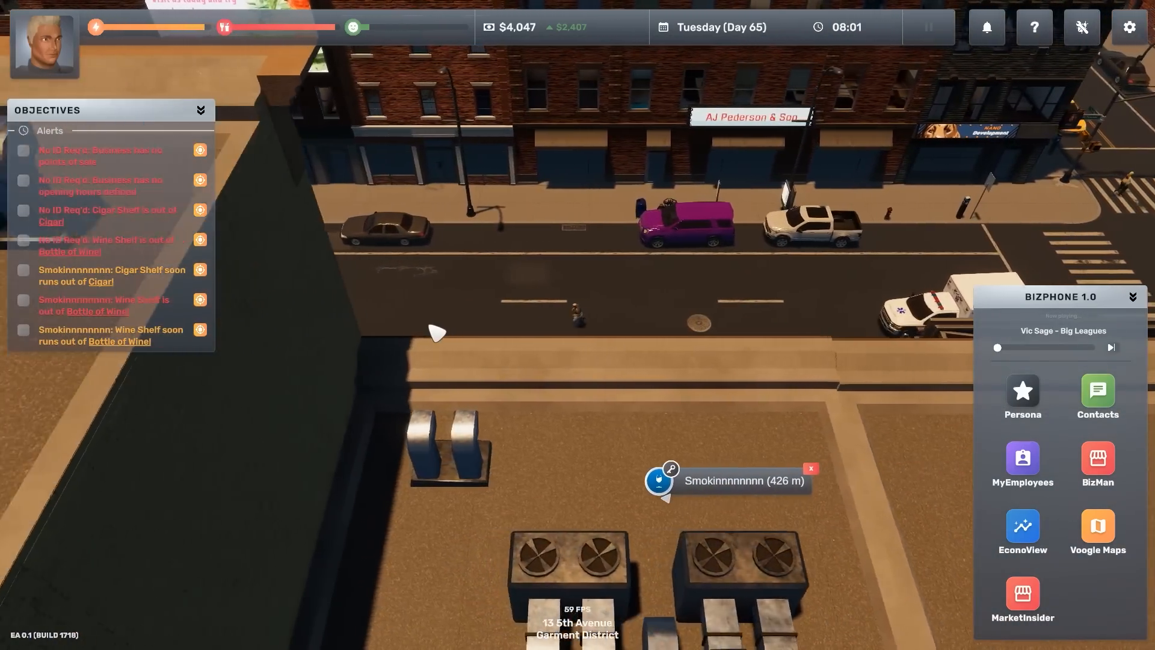
{"action": "key", "text": "w"}
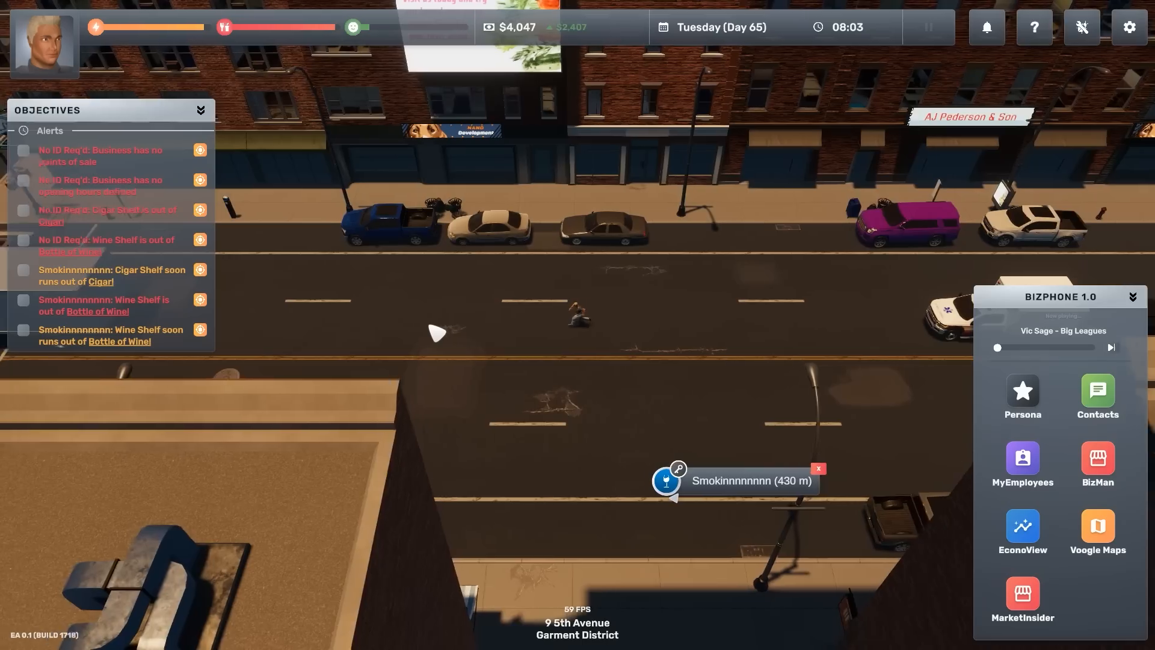
{"action": "key", "text": "w"}
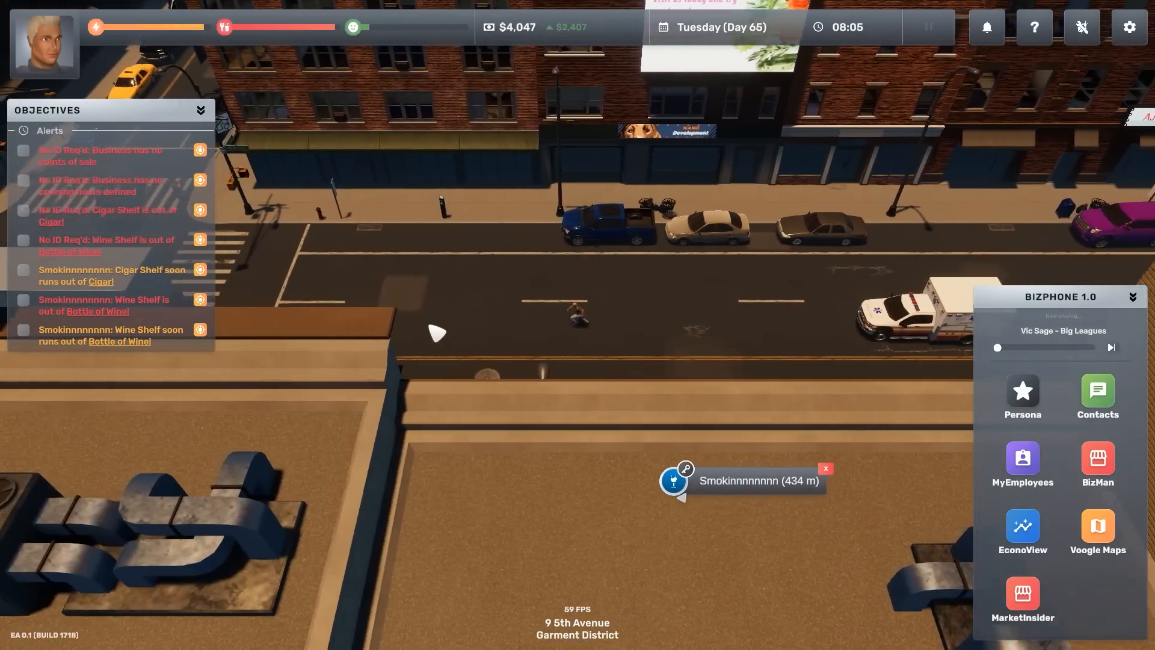
{"action": "key", "text": "w"}
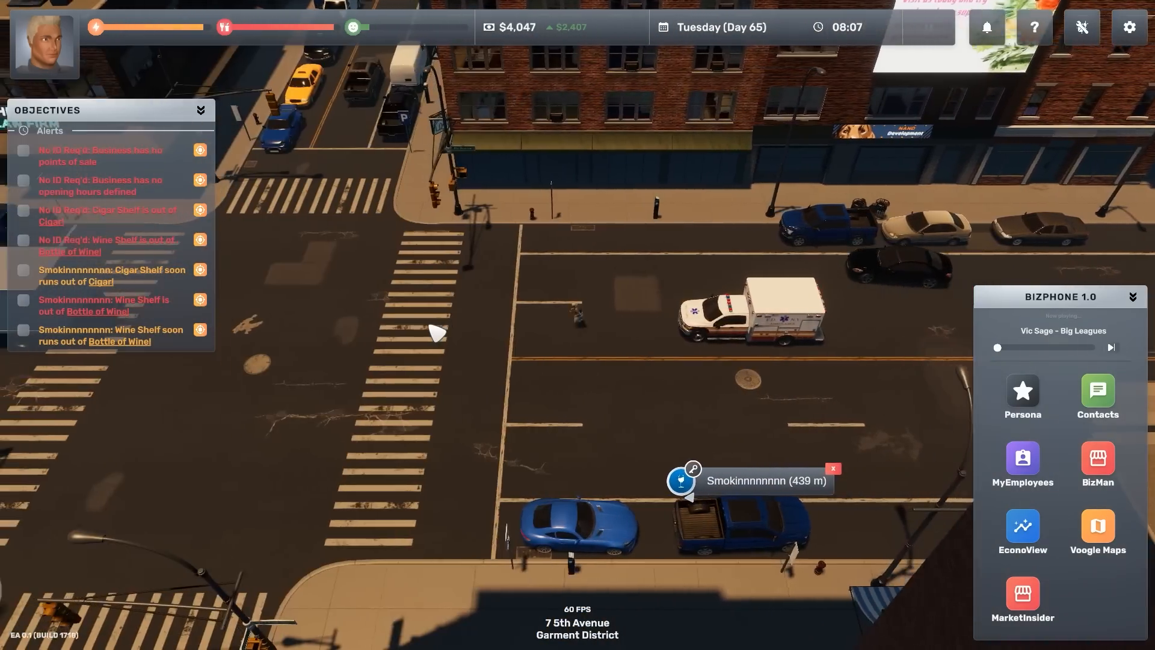
{"action": "key", "text": "w"}
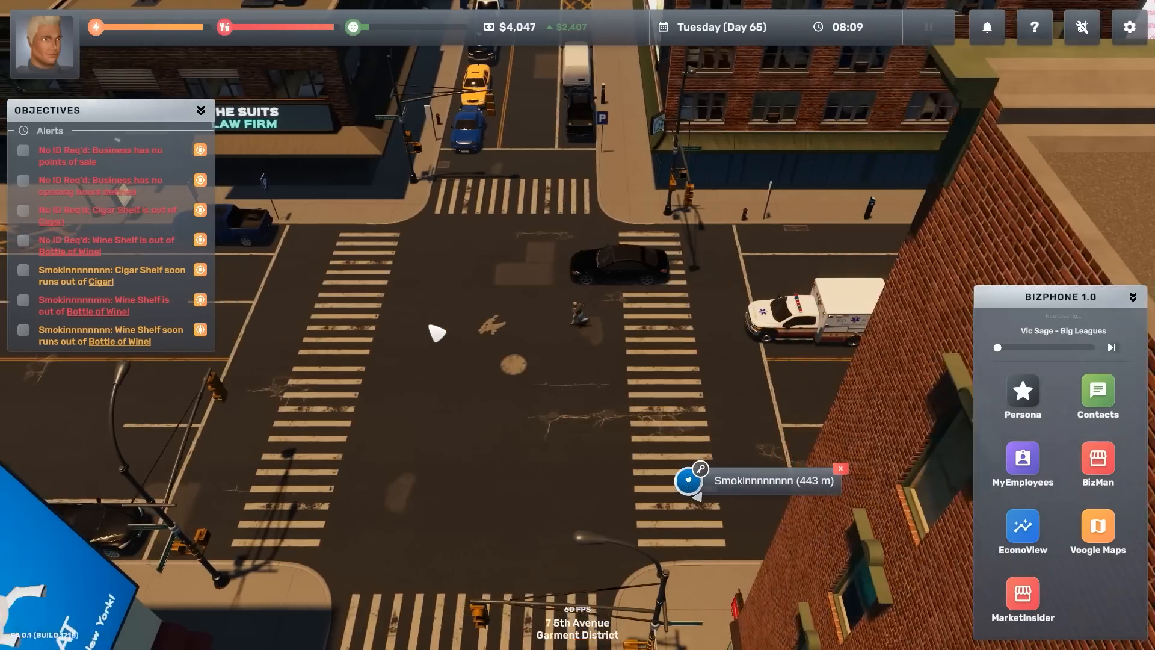
{"action": "key", "text": "w"}
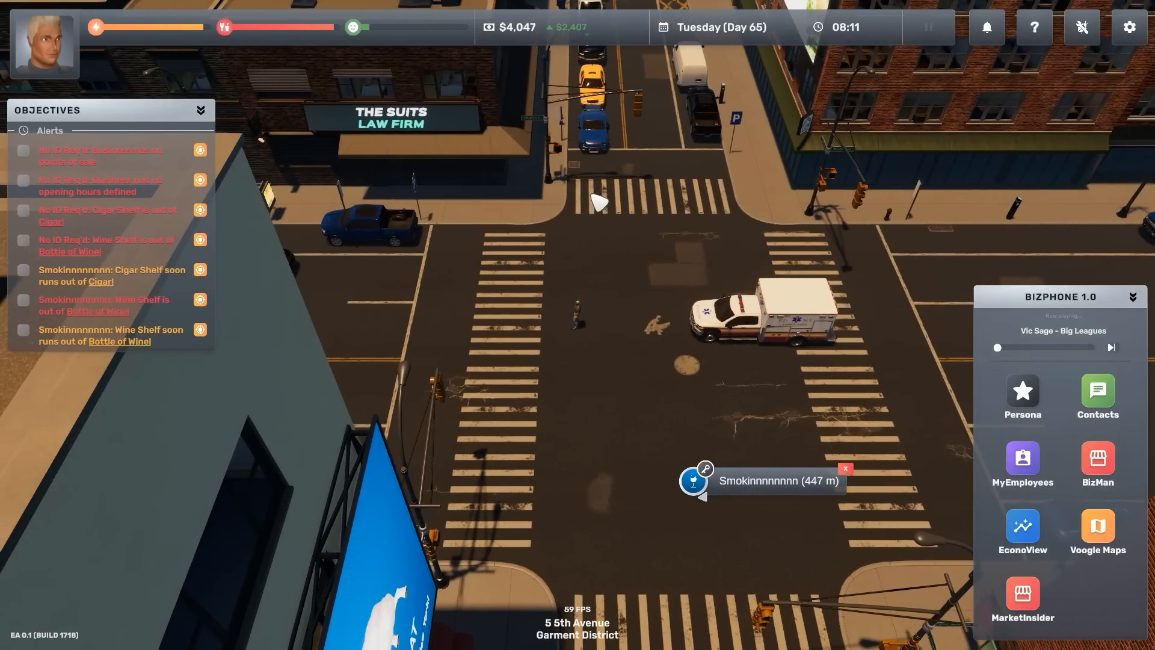
Look up Metro Wholesale and NY Distro Inc at 37 1st Street on Voogle Maps, then close it.
{"action": "left_click", "coordinate": [1099, 526]}
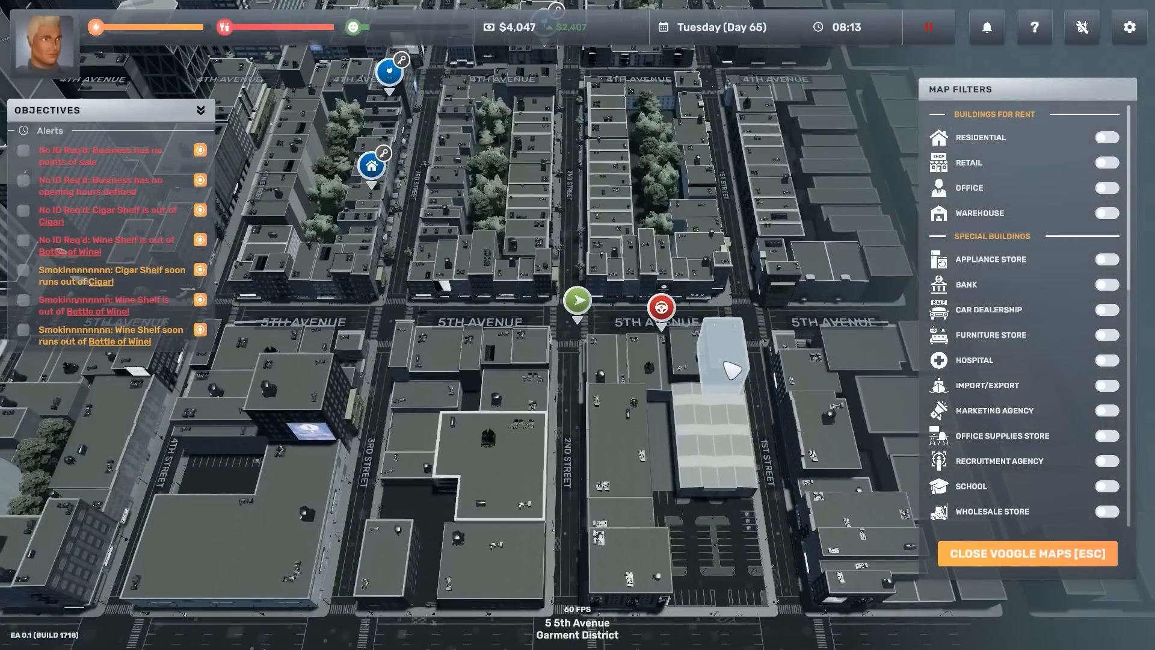
{"action": "left_click", "coordinate": [722, 287]}
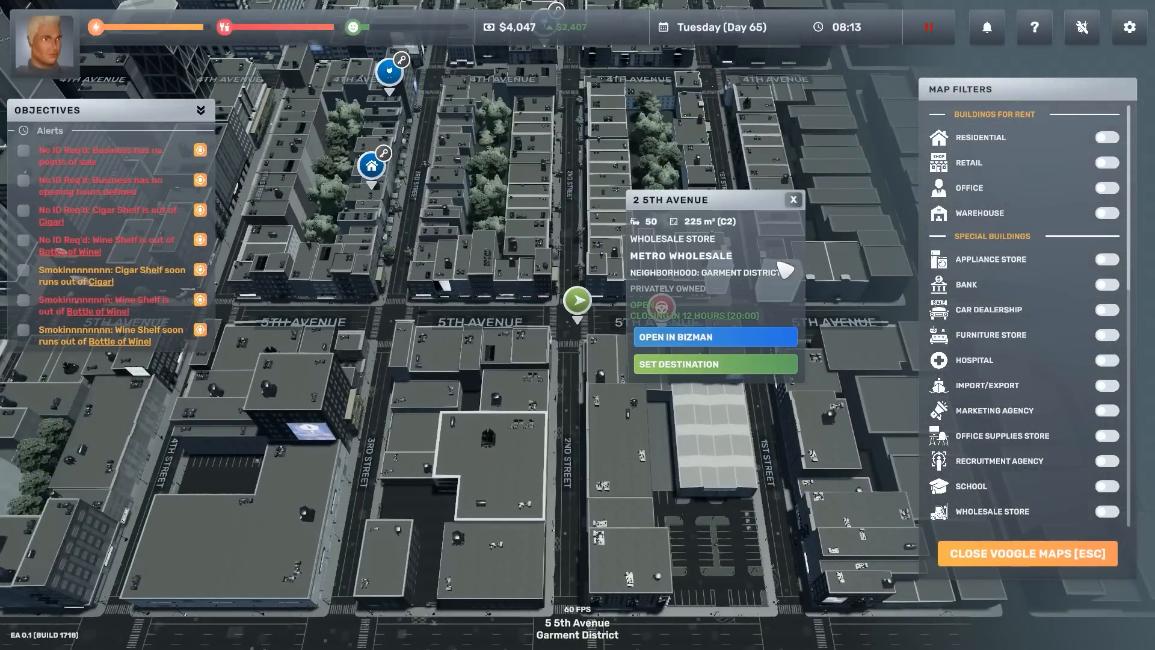
{"action": "left_click", "coordinate": [793, 200]}
{"action": "left_click", "coordinate": [817, 433]}
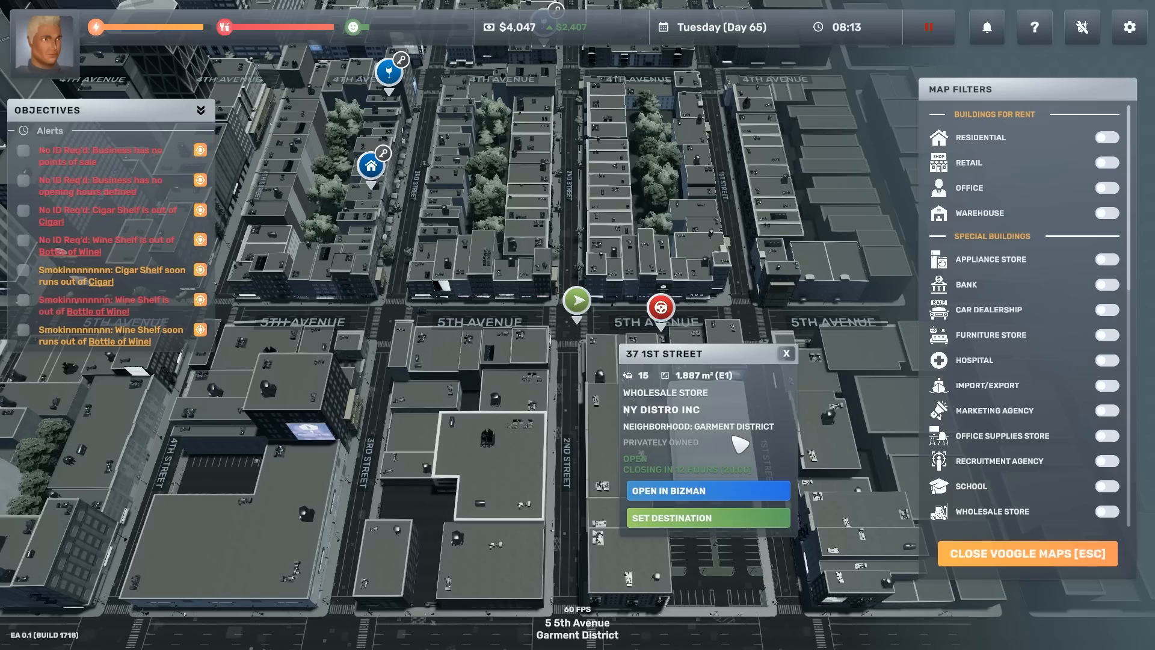
{"action": "left_click", "coordinate": [786, 353]}
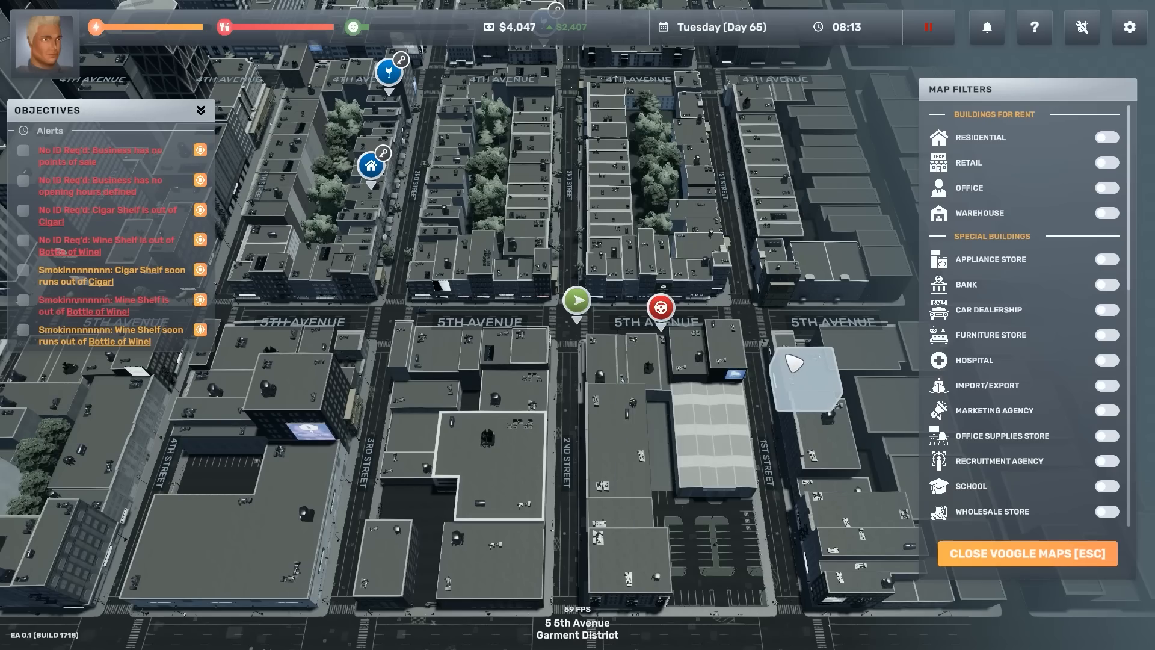
Walk down 1st Street to the NY Distro Inc warehouse at 37 1st Street.
{"action": "left_click", "coordinate": [1028, 553]}
{"action": "scroll", "coordinate": [692, 400], "scroll_direction": "up", "scroll_amount": 5}
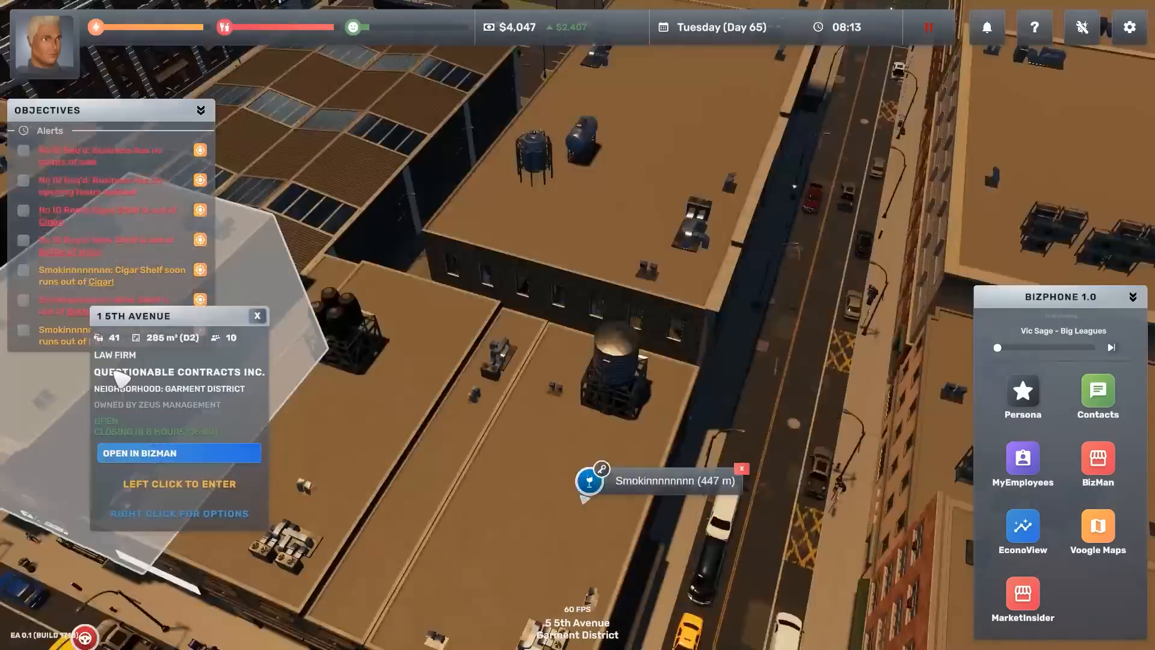
{"action": "scroll", "coordinate": [541, 360], "scroll_direction": "up", "scroll_amount": 5}
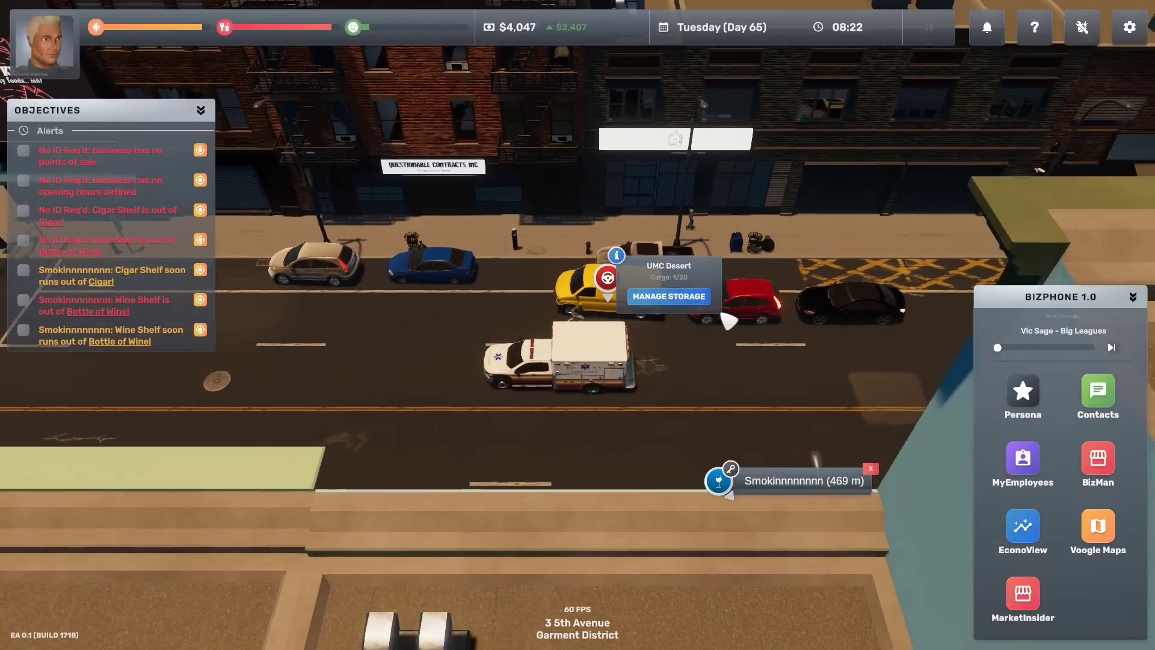
{"action": "left_click", "coordinate": [686, 298]}
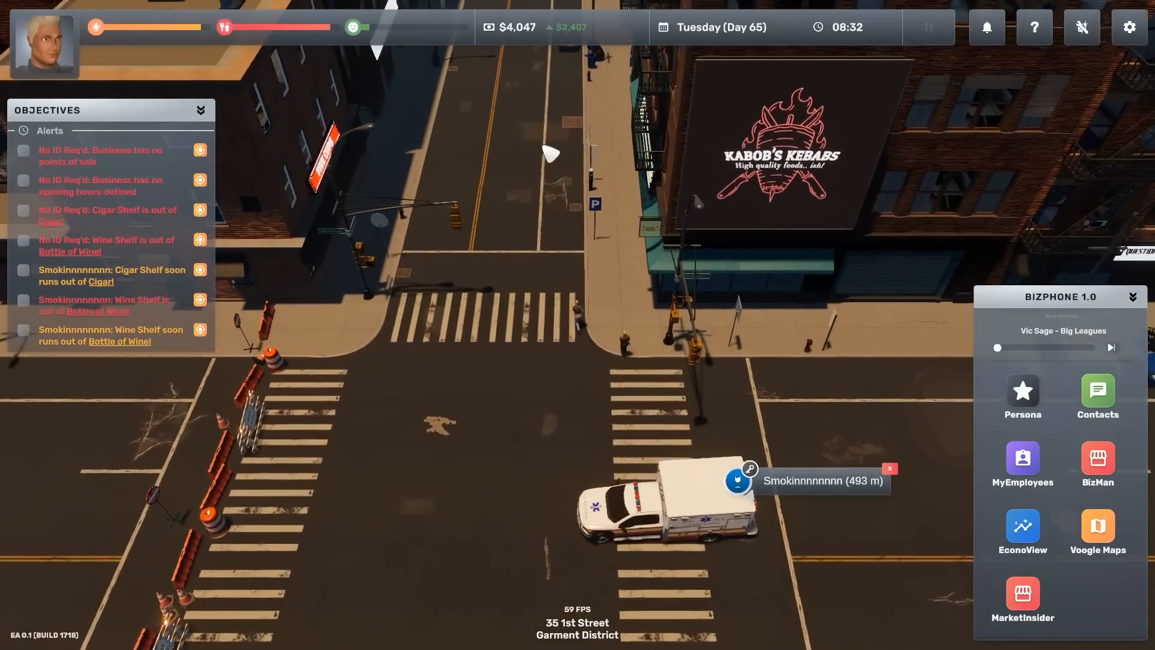
{"action": "key", "text": "w"}
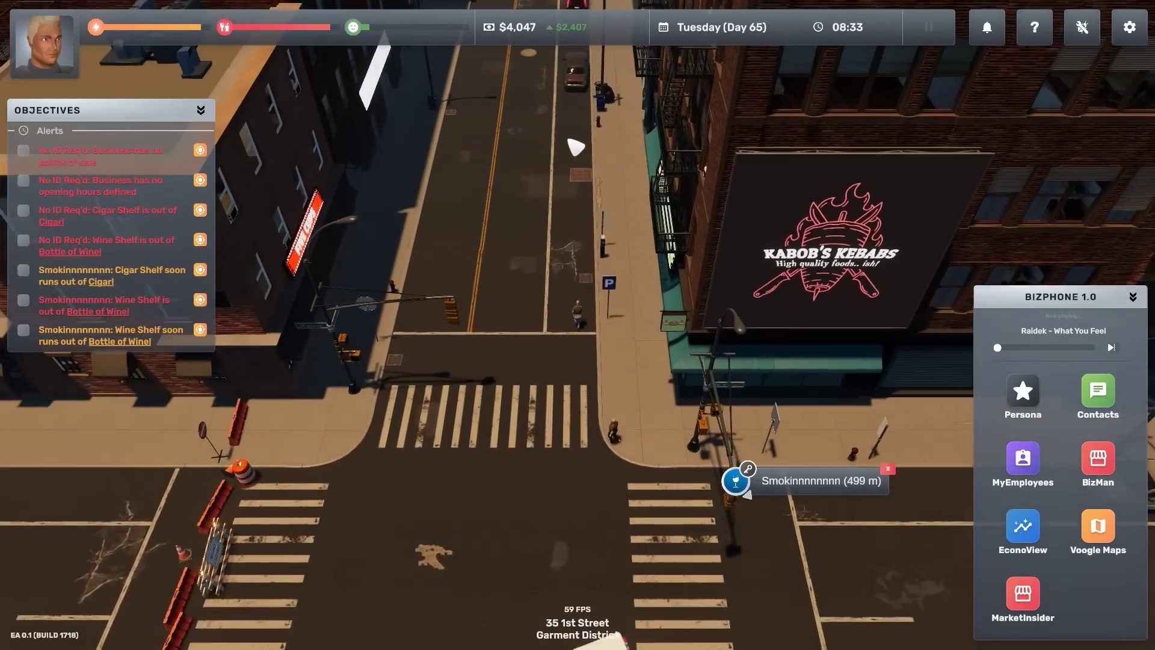
{"action": "key", "text": "w"}
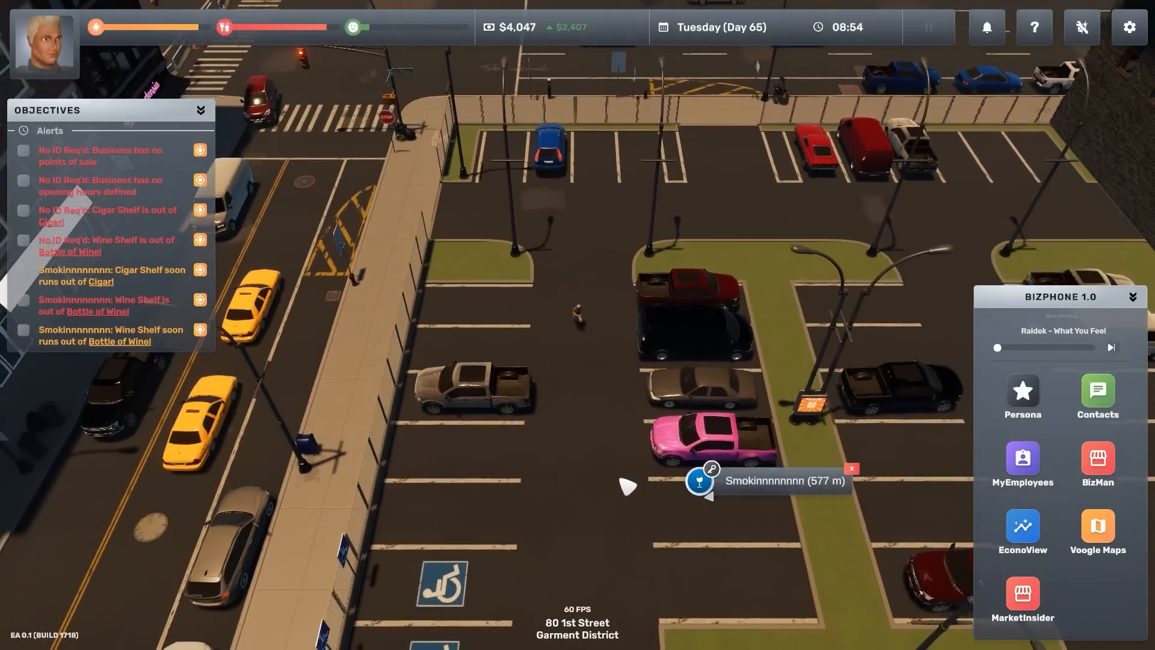
{"action": "key", "text": "q"}
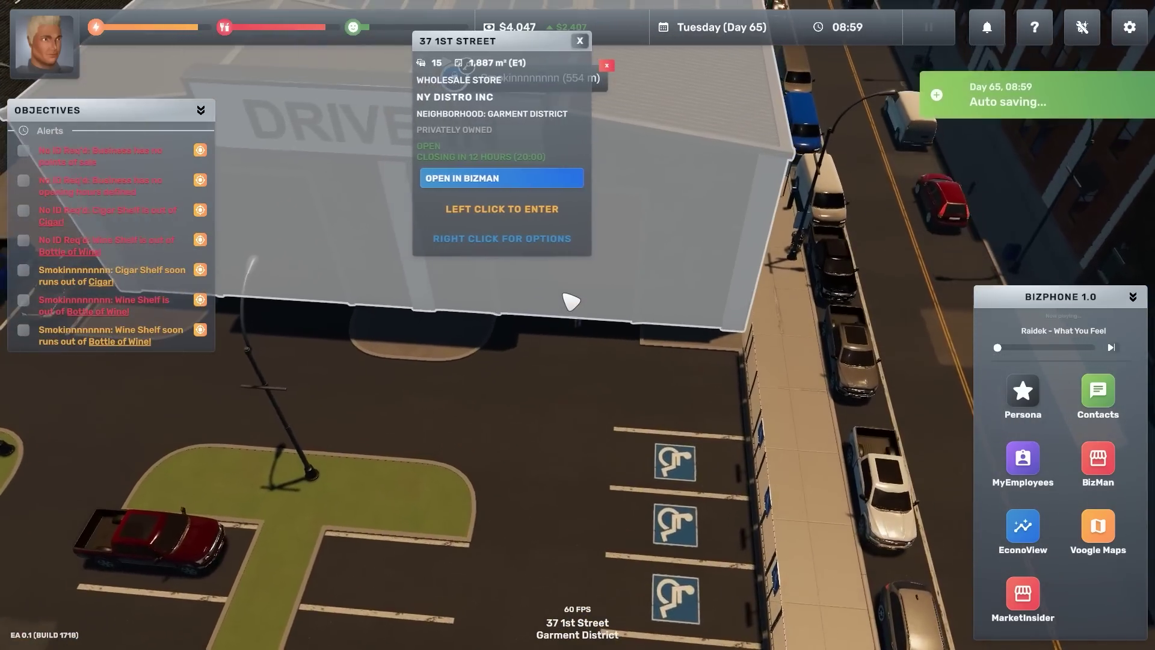
Enter the NY Distro Inc warehouse and board the forklift.
{"action": "left_click", "coordinate": [570, 300]}
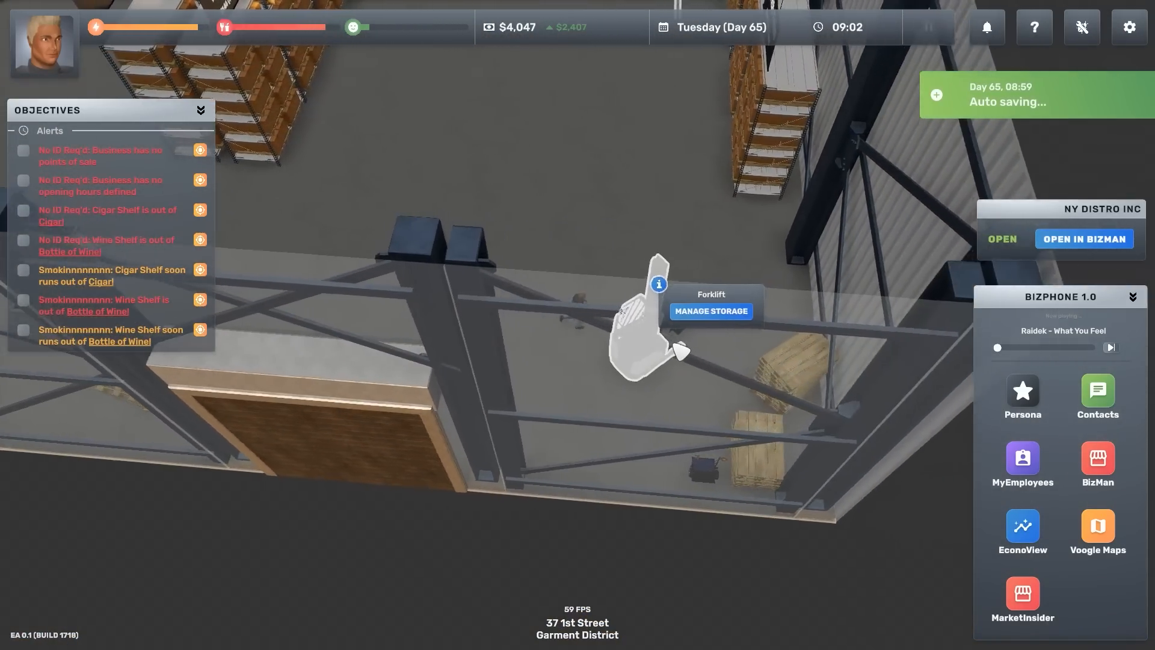
{"action": "left_click", "coordinate": [679, 351]}
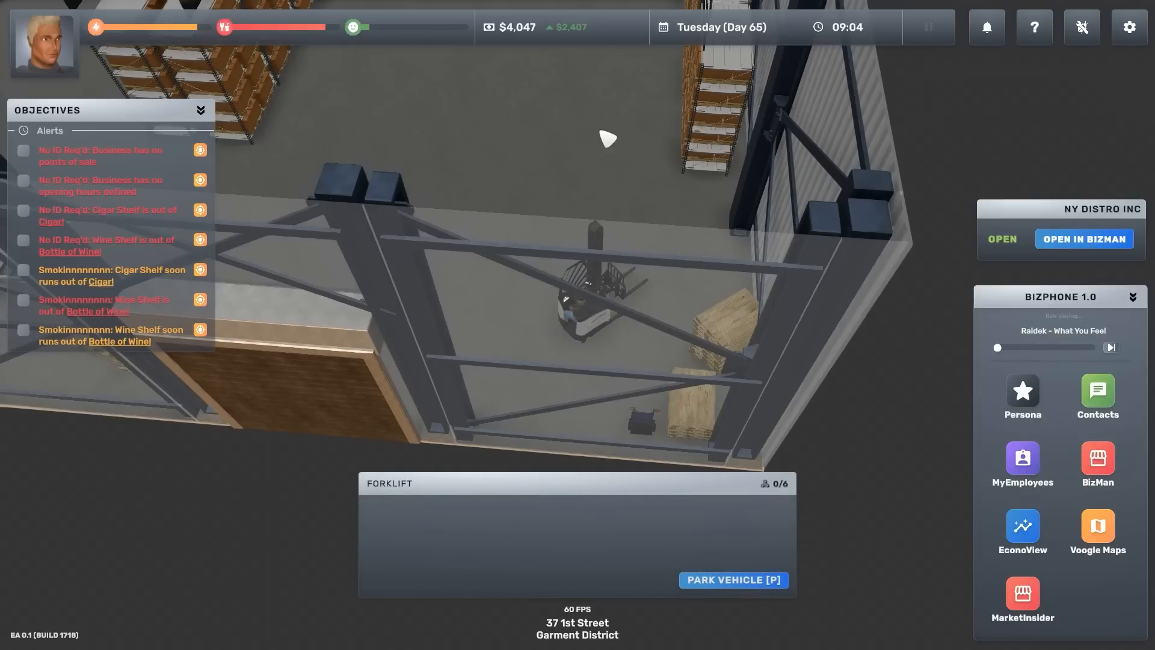
Drive the forklift through the aisles toward the Cigar and Bottle of Wine shelves.
{"action": "key", "text": "w"}
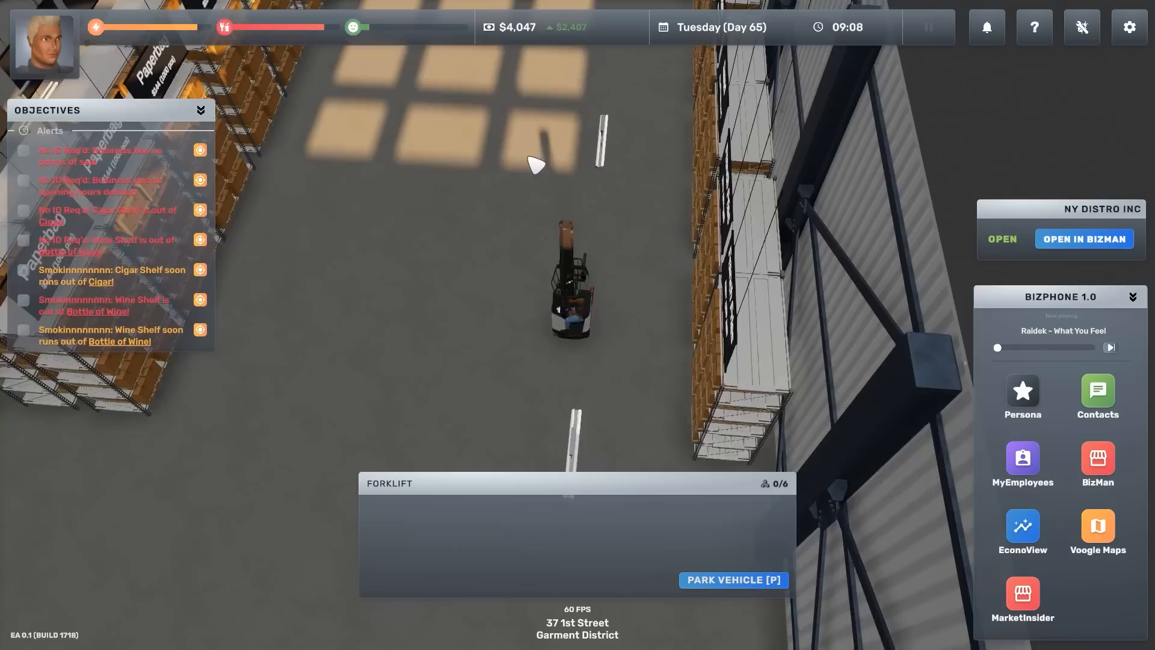
{"action": "key", "text": "w"}
{"action": "key", "text": "w"}
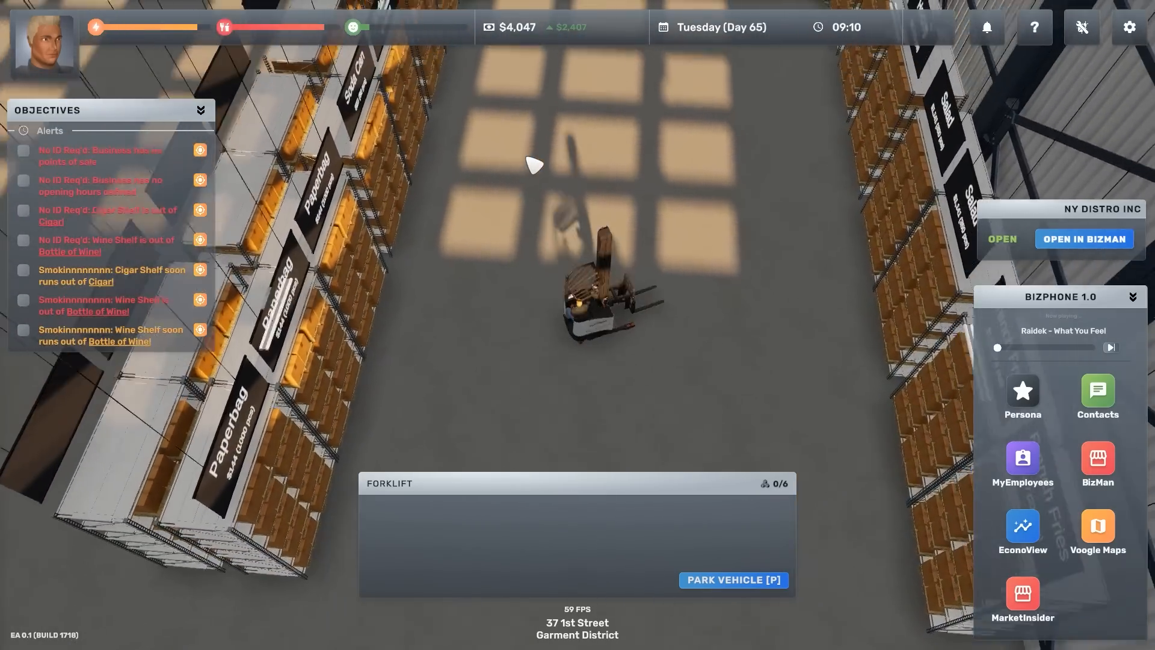
{"action": "key", "text": "w"}
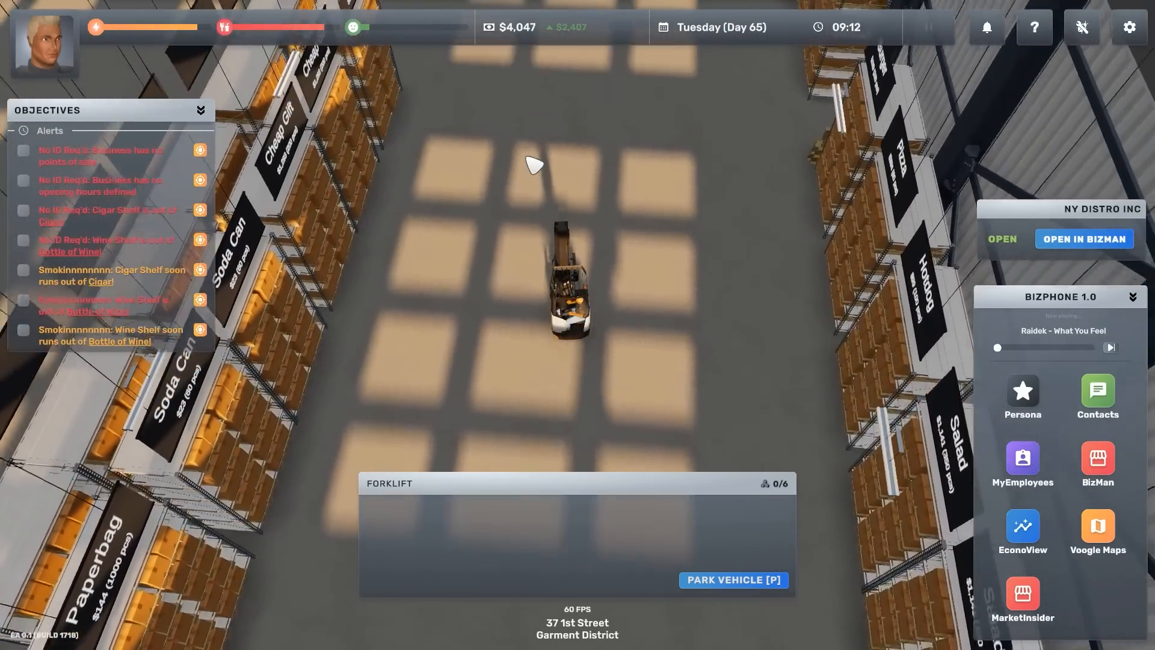
{"action": "key", "text": "w"}
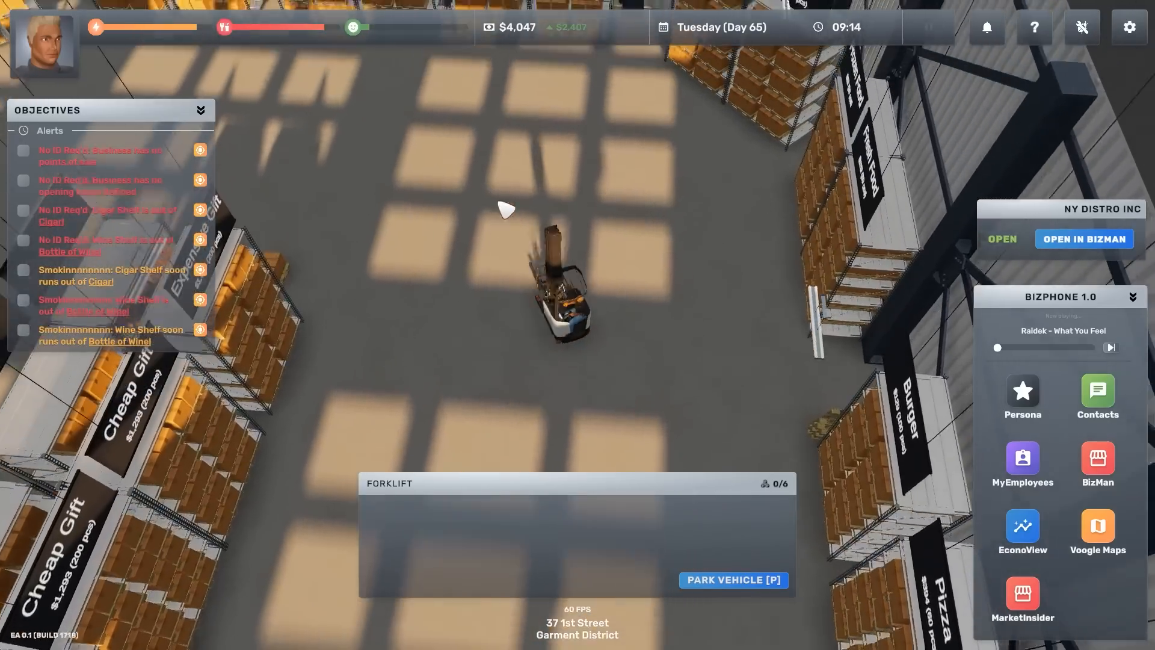
{"action": "key", "text": "w"}
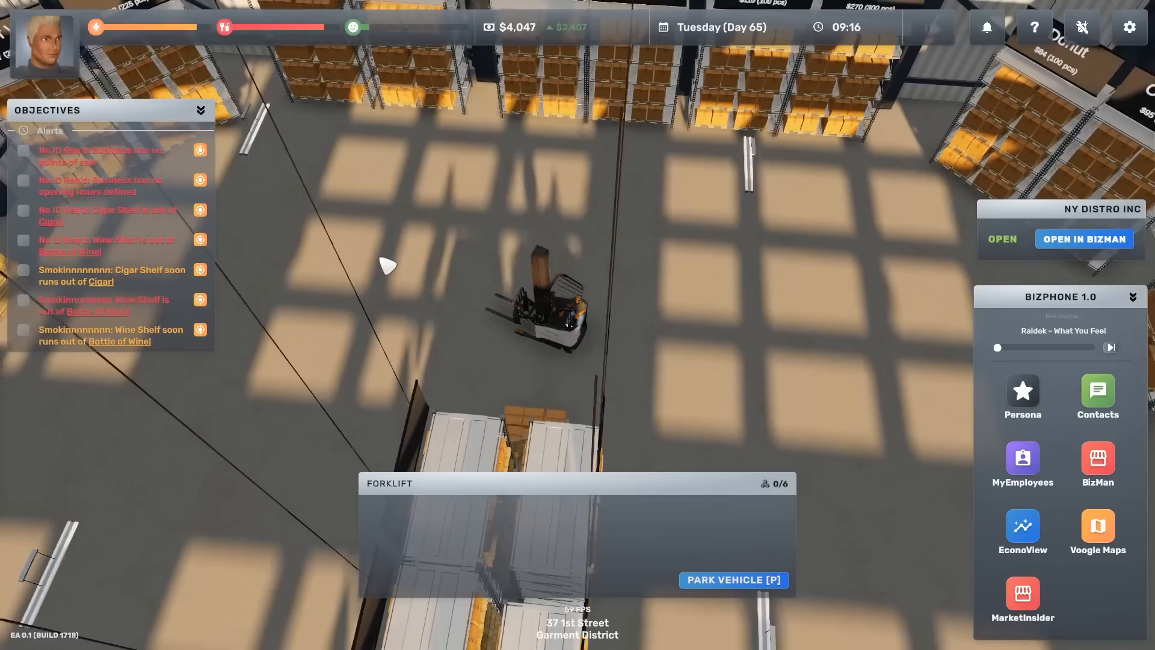
{"action": "key", "text": "w"}
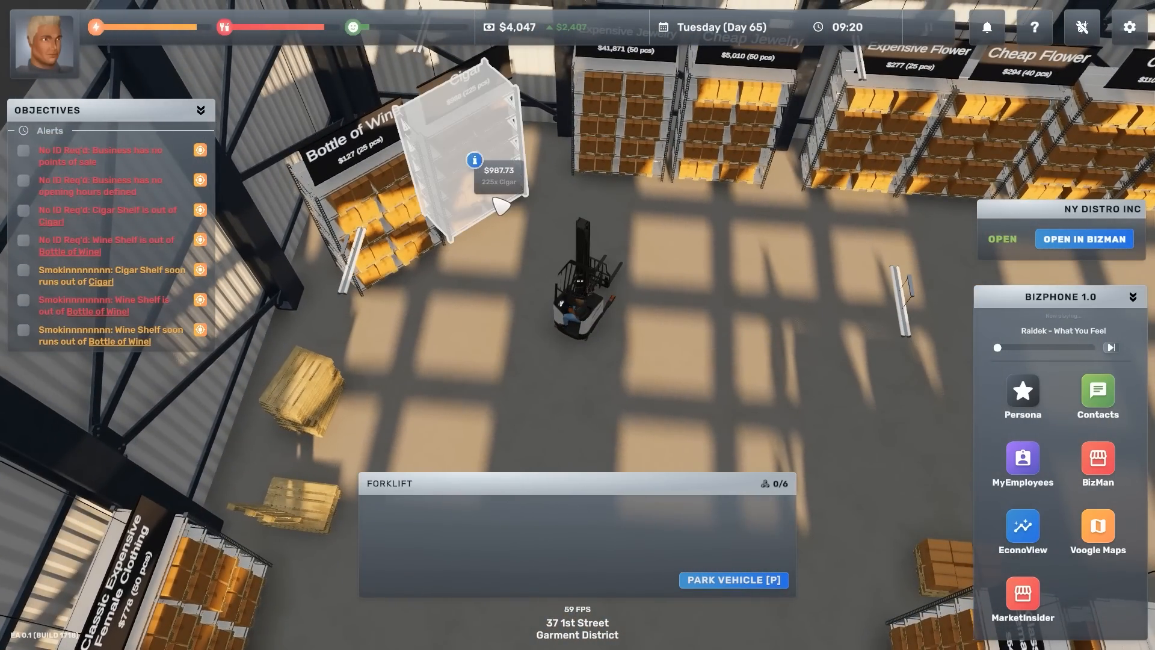
Pick up a Cigar pallet from the shelf and back the loaded forklift away.
{"action": "key", "text": "w"}
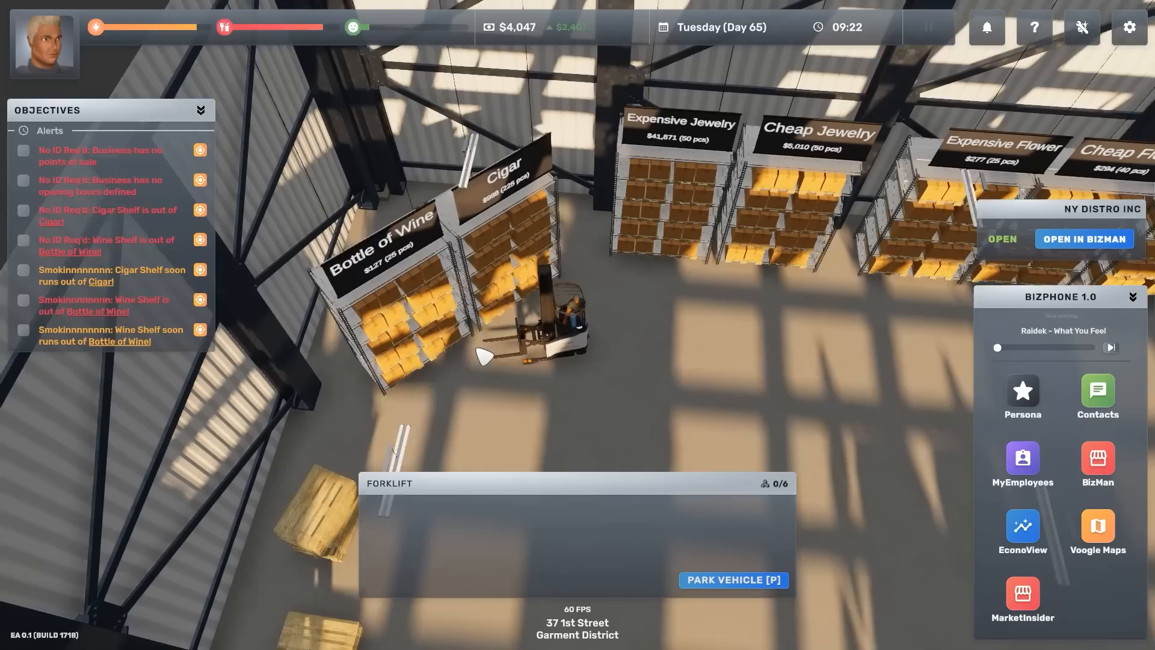
{"action": "key", "text": "w"}
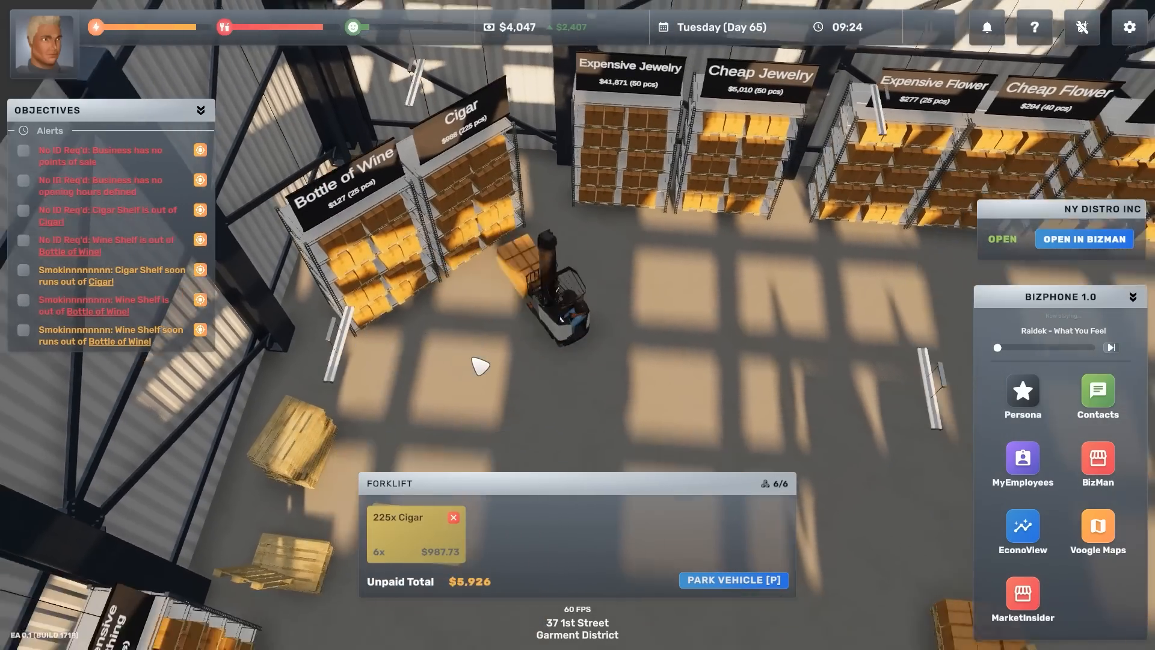
{"action": "key", "text": "w"}
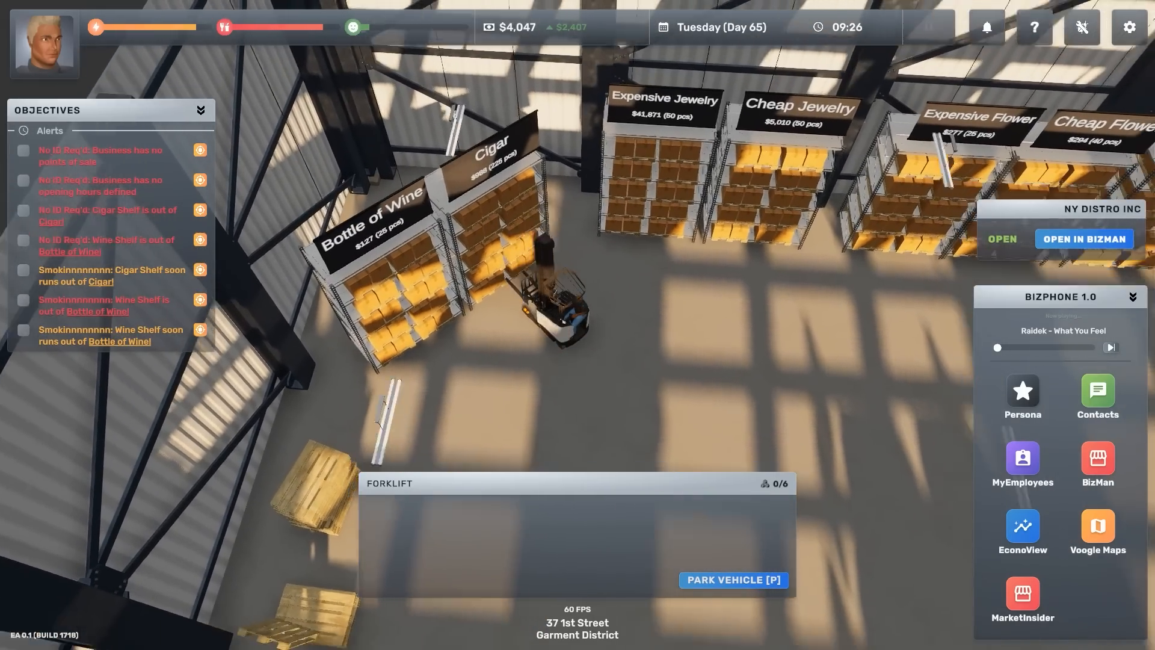
{"action": "key", "text": "w"}
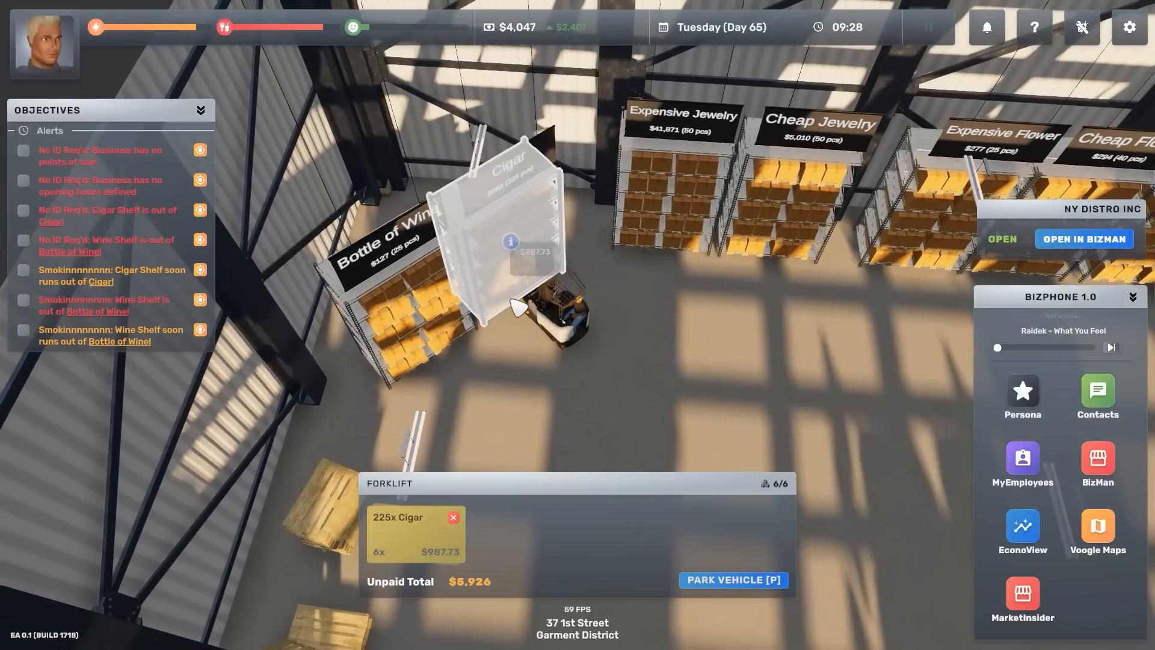
{"action": "key", "text": "w"}
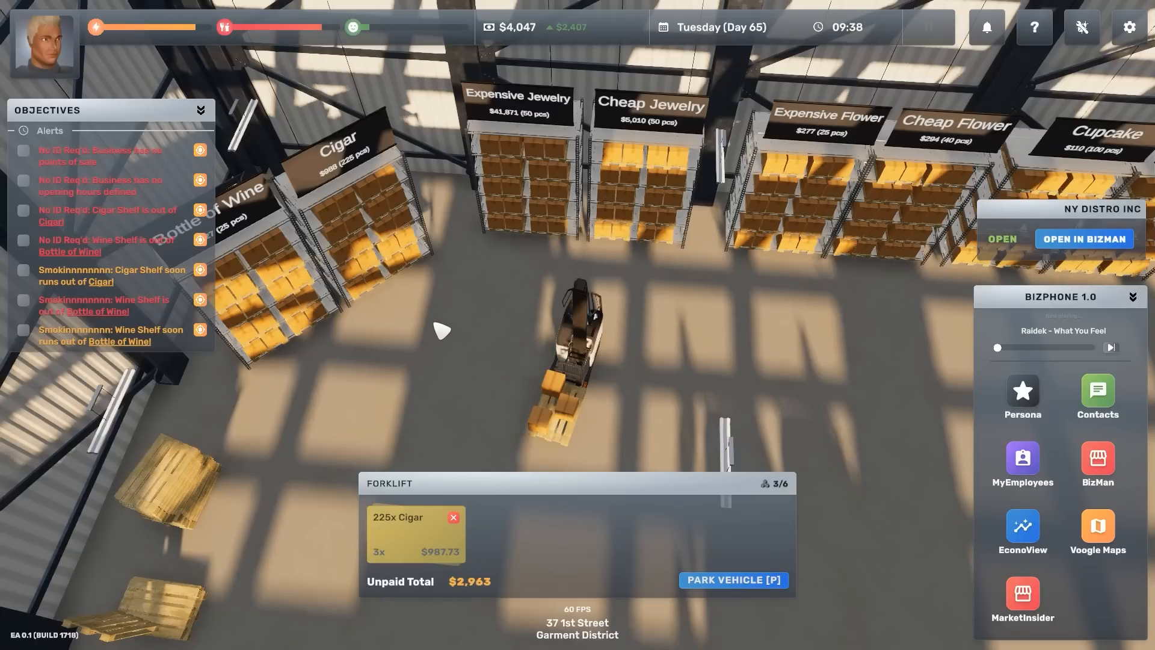
Drive the loaded forklift down the aisle toward the checkout counters.
{"action": "key", "text": "w"}
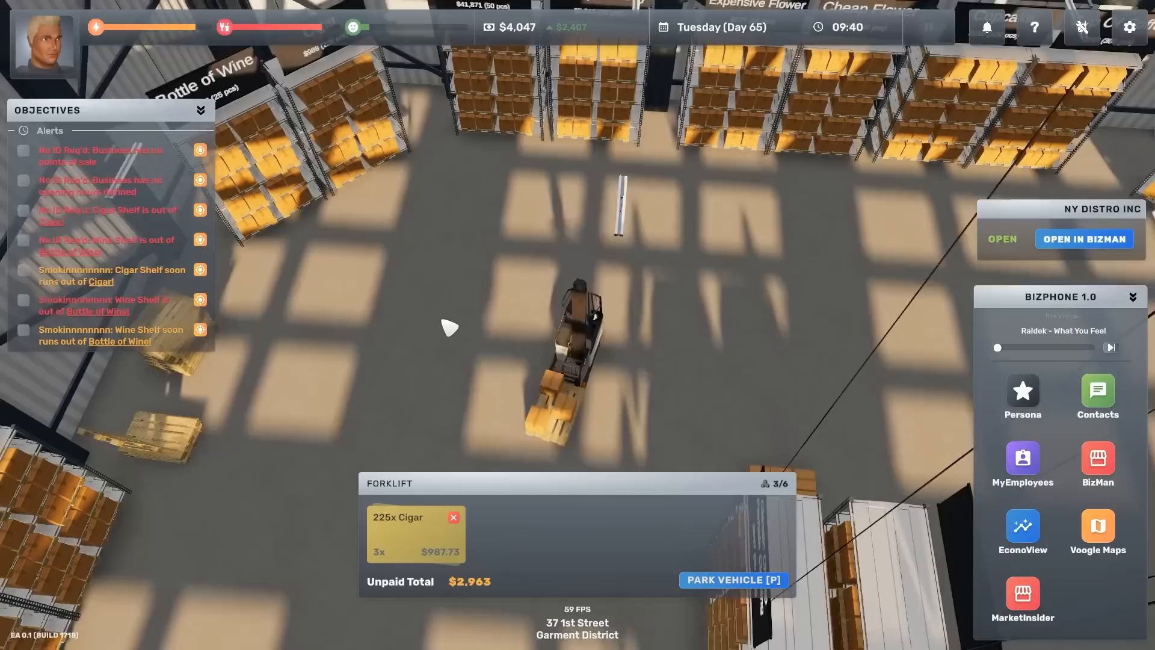
{"action": "key", "text": "w"}
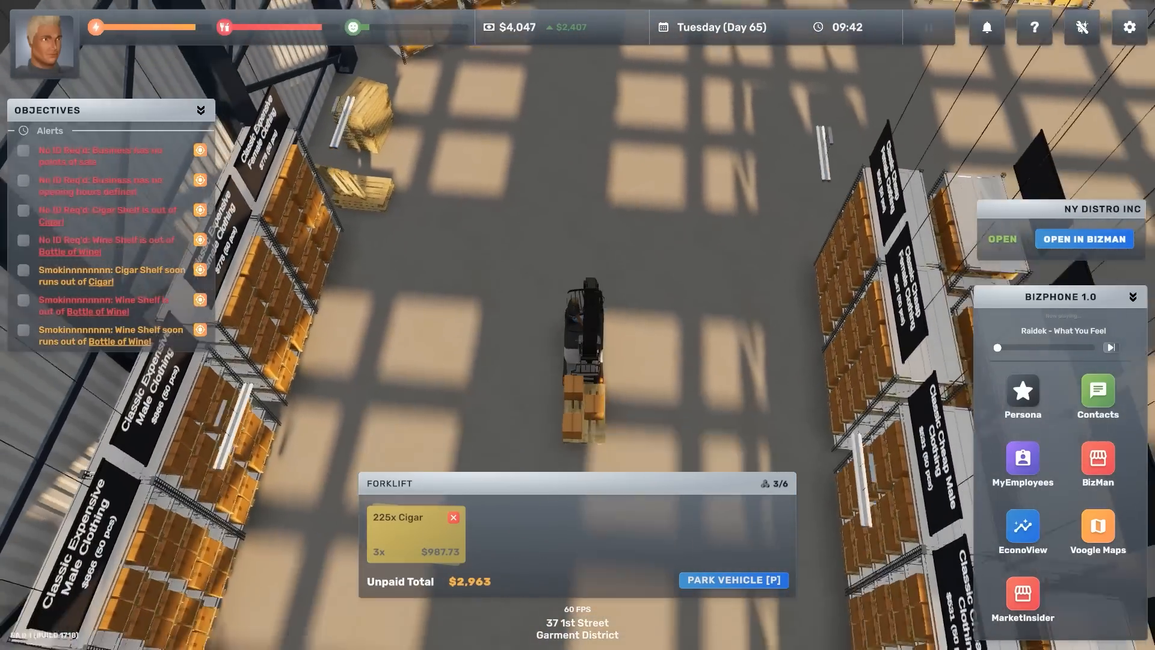
{"action": "key", "text": "w"}
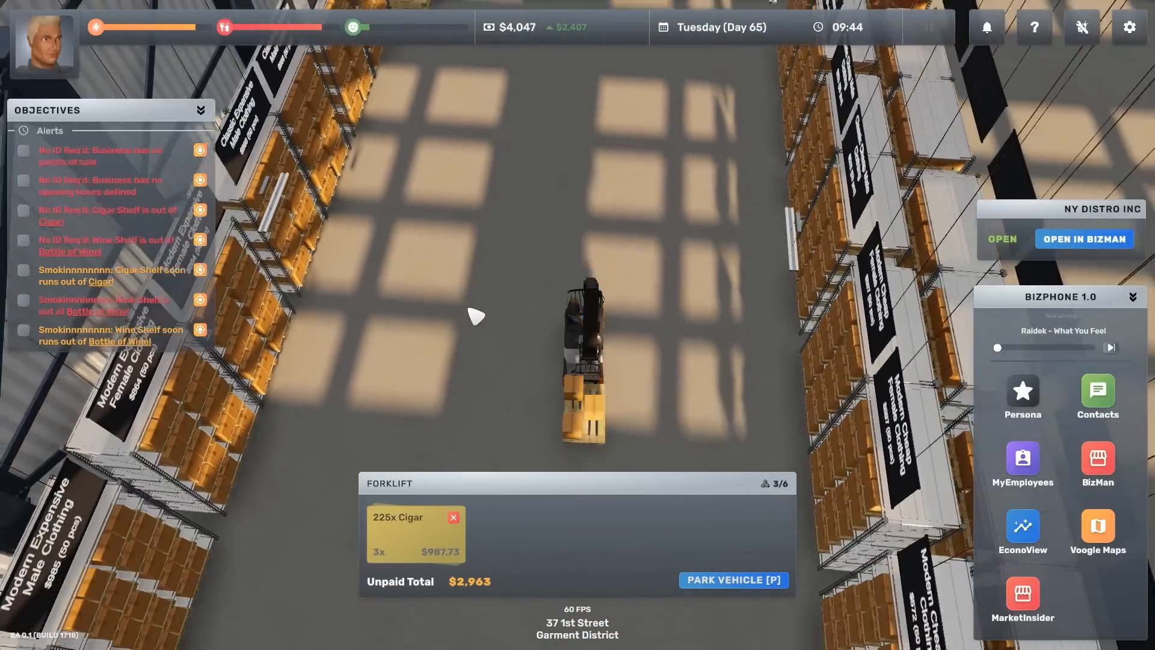
{"action": "key", "text": "w"}
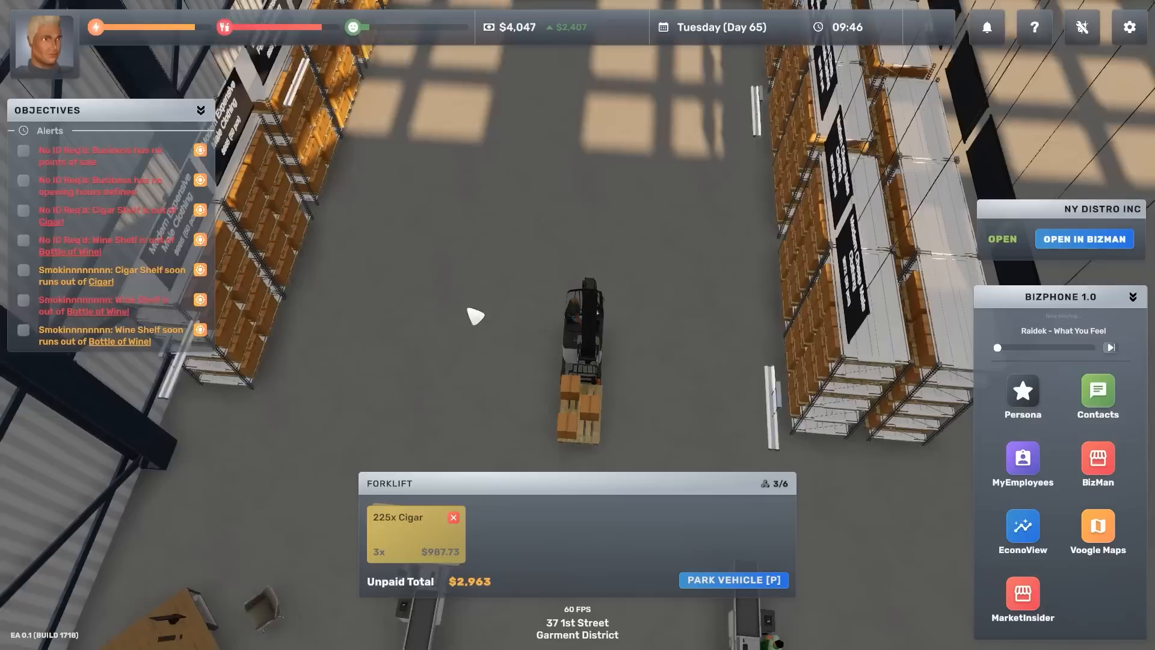
{"action": "key", "text": "w"}
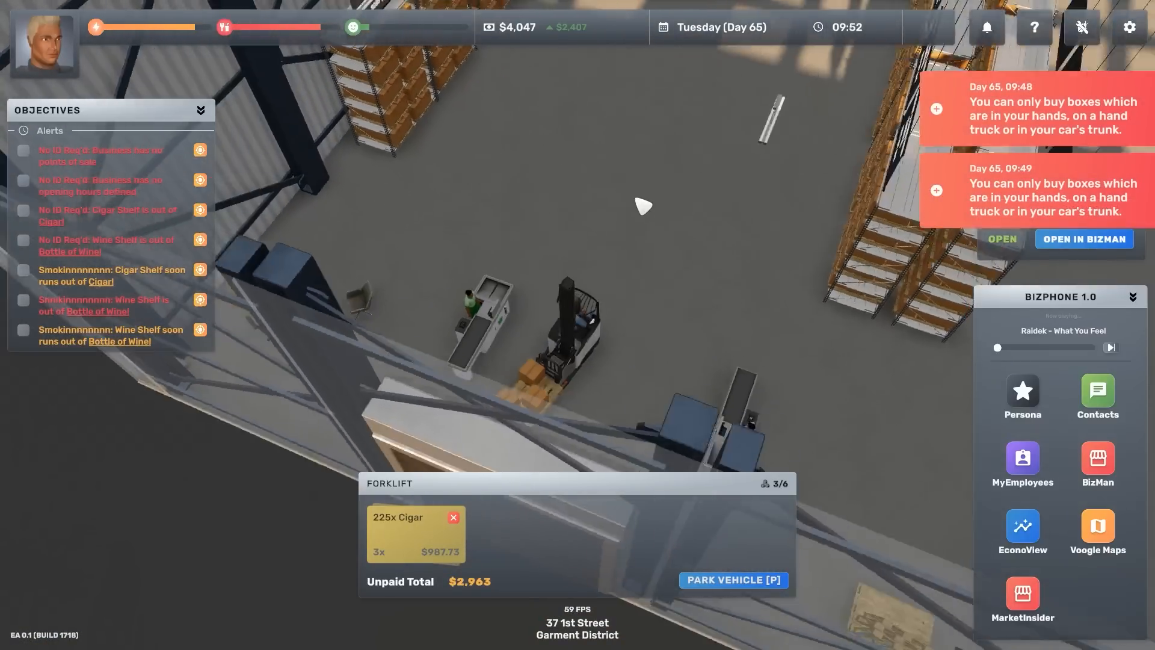
{"action": "left_click_drag", "start_coordinate": [562, 163], "coordinate": [1030, 326]}
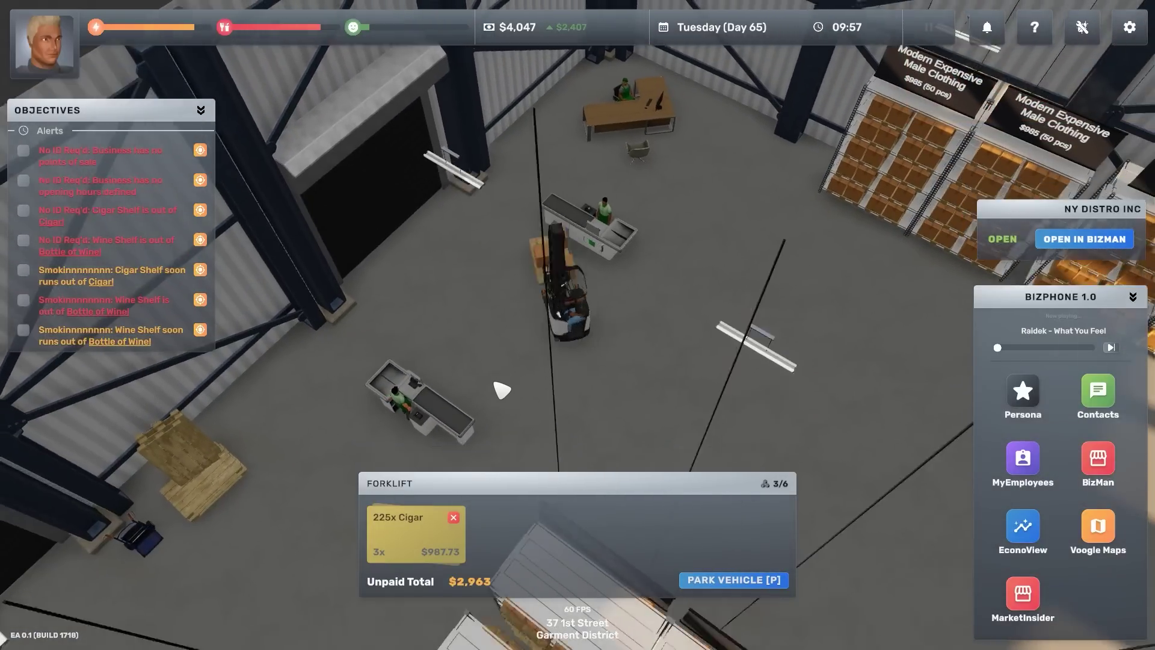
{"action": "left_click_drag", "start_coordinate": [500, 390], "coordinate": [501, 388]}
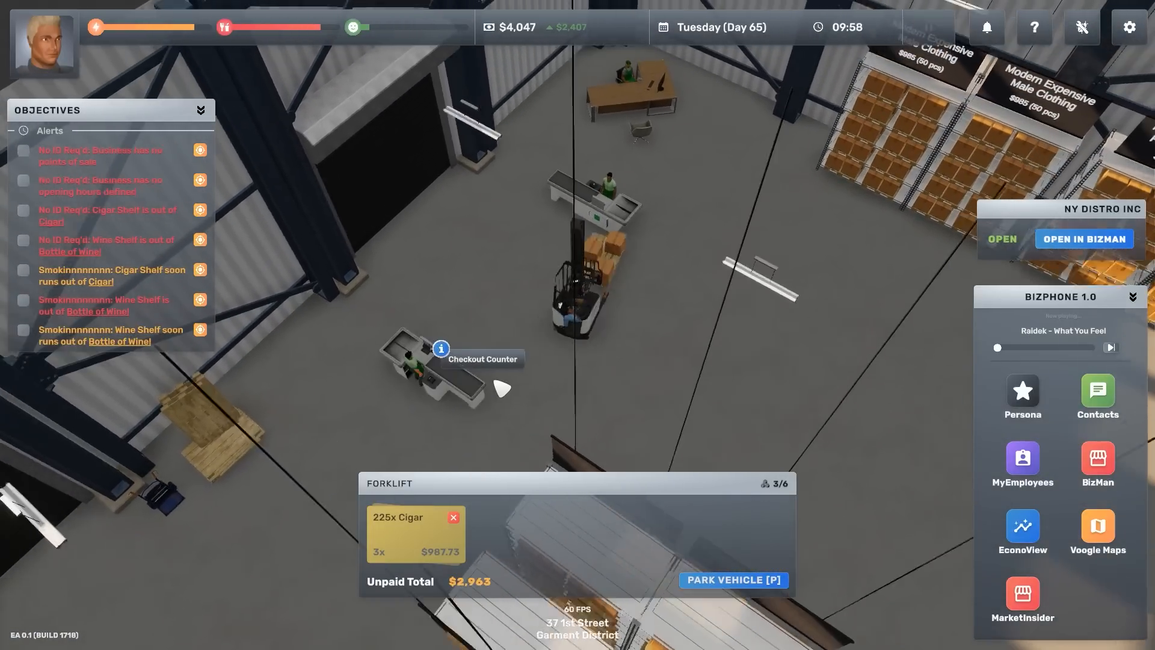
{"action": "key", "text": "w"}
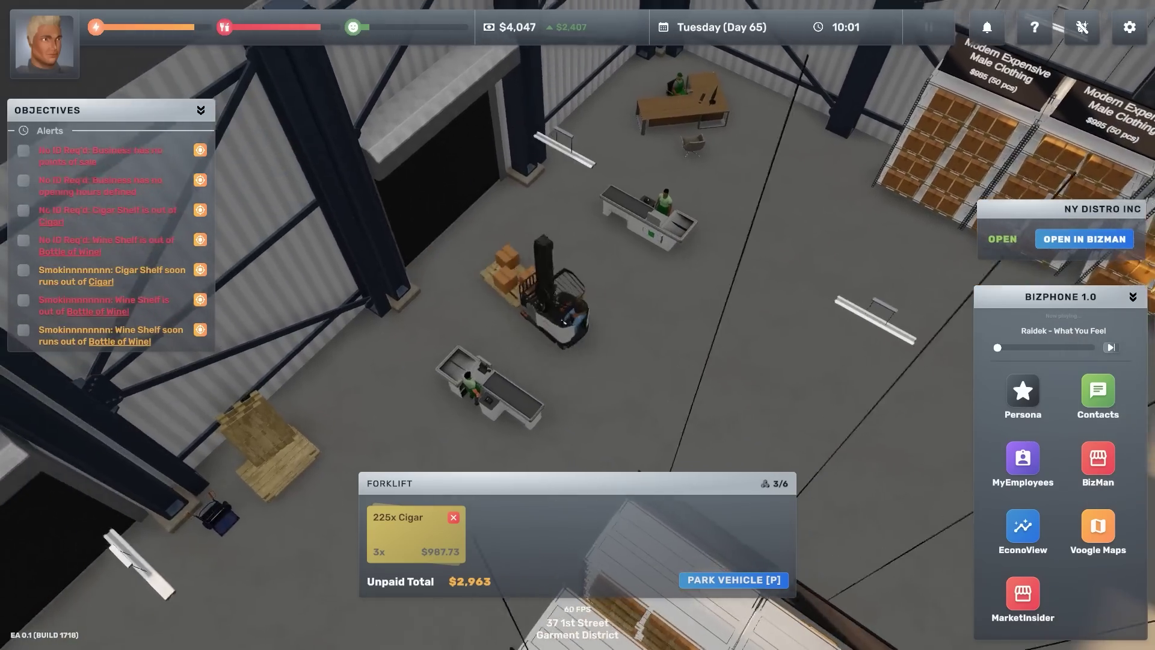
{"action": "left_click_drag", "start_coordinate": [486, 388], "coordinate": [487, 389]}
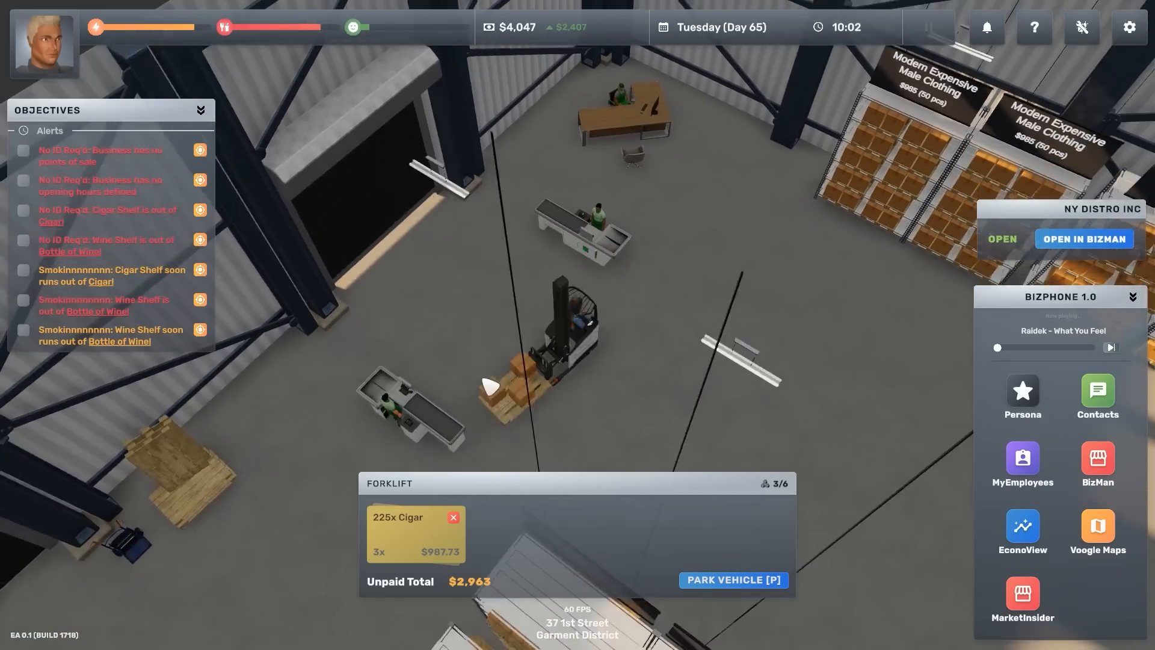
Drive the cigar pallet back down the aisle to the Cigar shelf.
{"action": "key", "text": "w"}
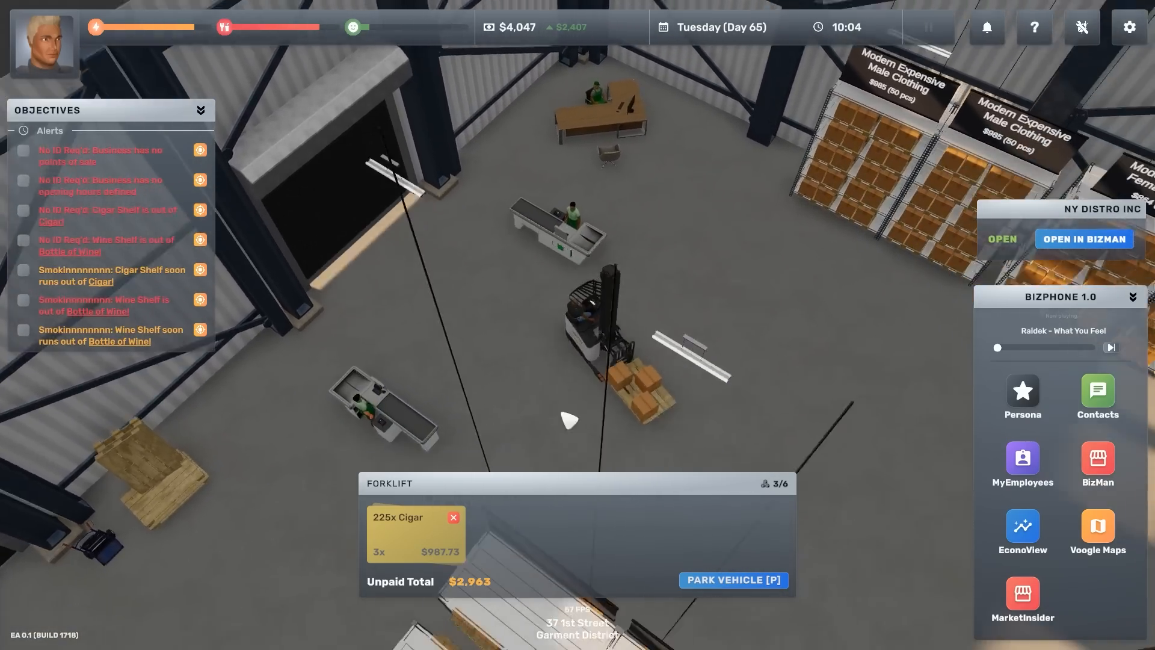
{"action": "key", "text": "w"}
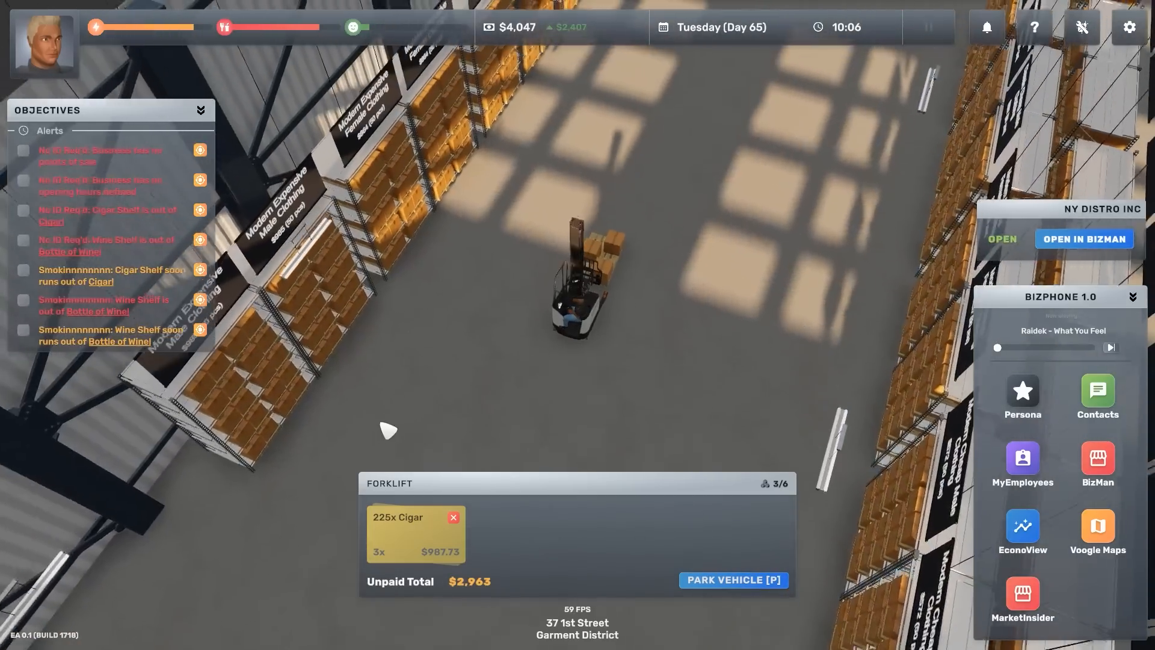
{"action": "key", "text": "w"}
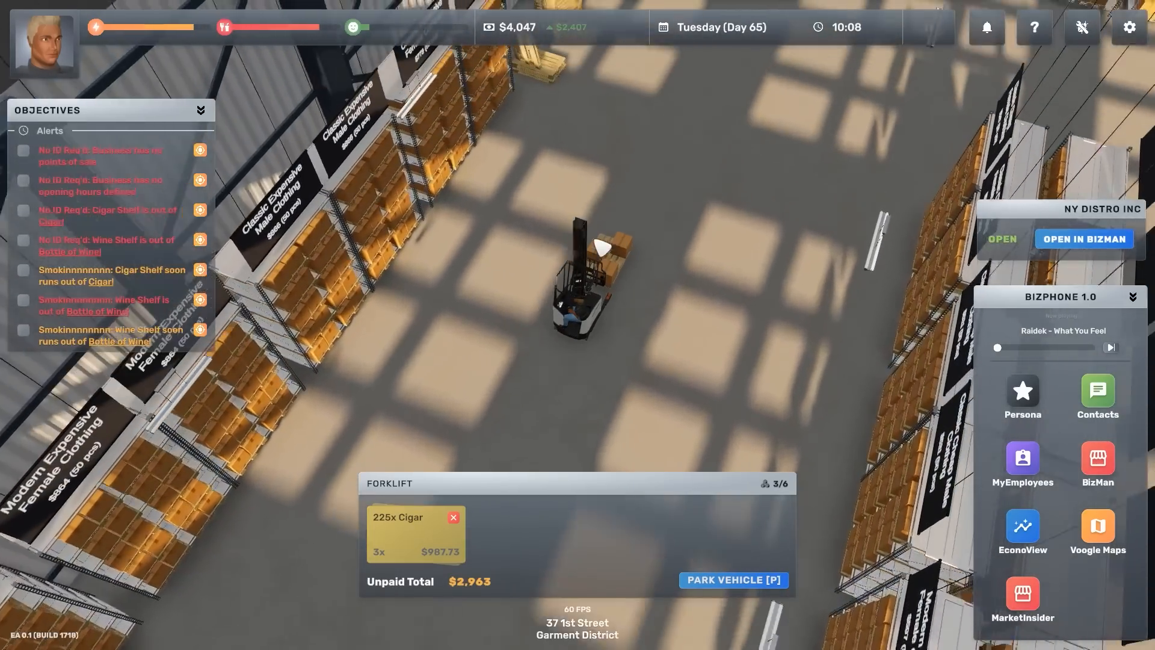
{"action": "key", "text": "w"}
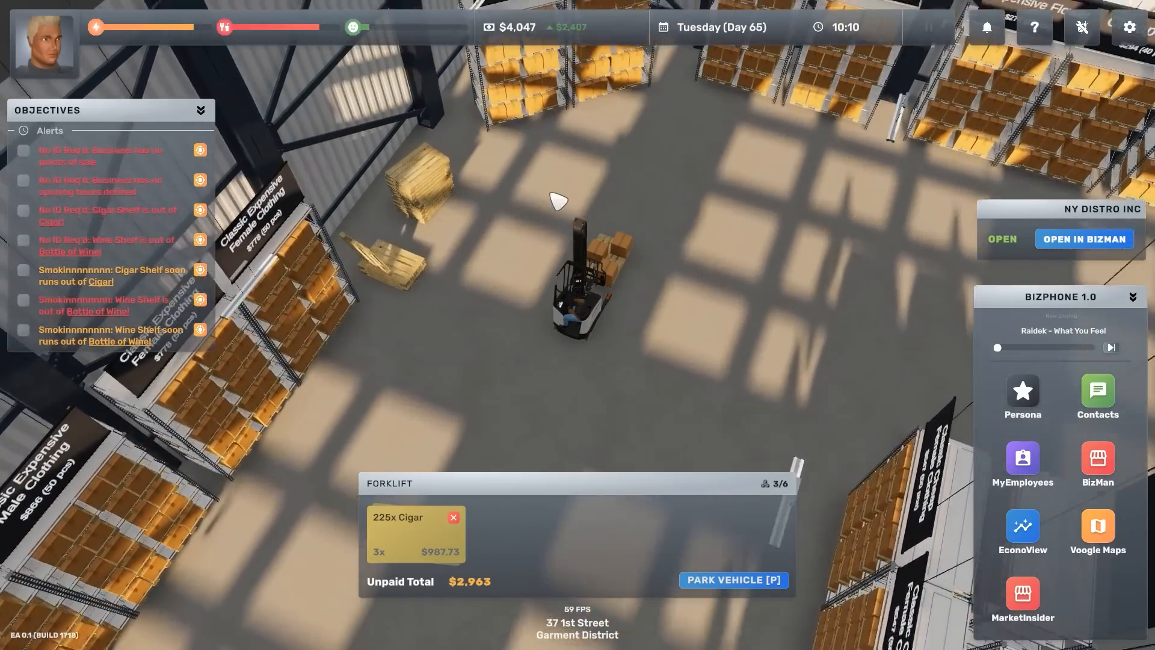
{"action": "key", "text": "w"}
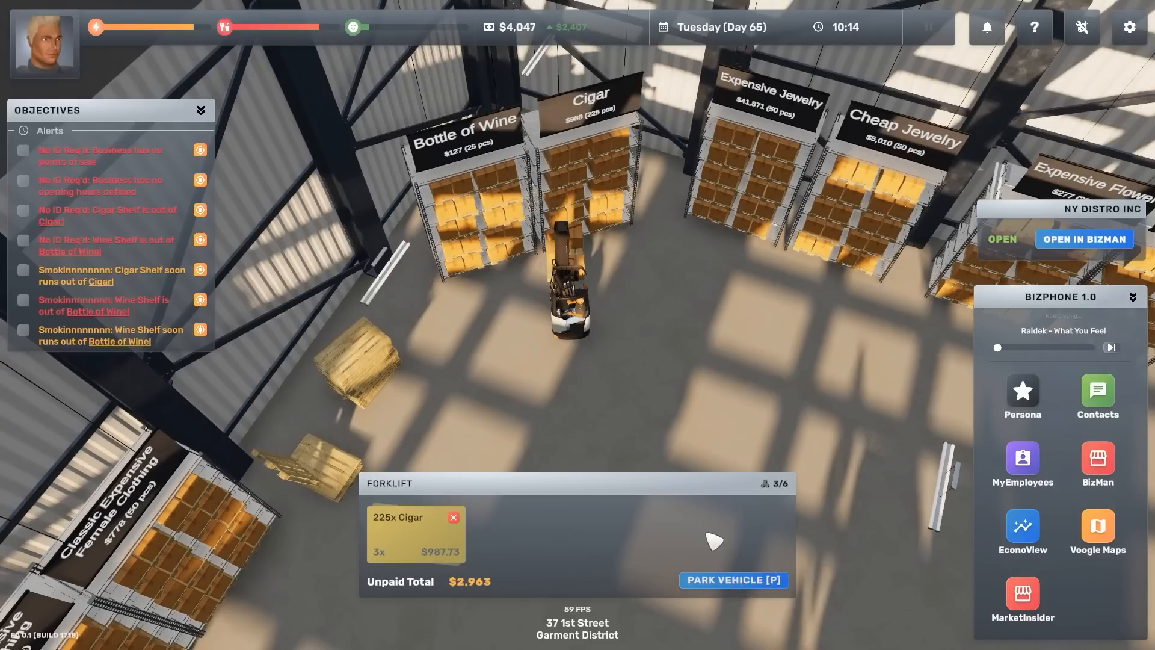
Unload the cigar boxes onto the shelf and get out of the parked forklift.
{"action": "key", "text": "e"}
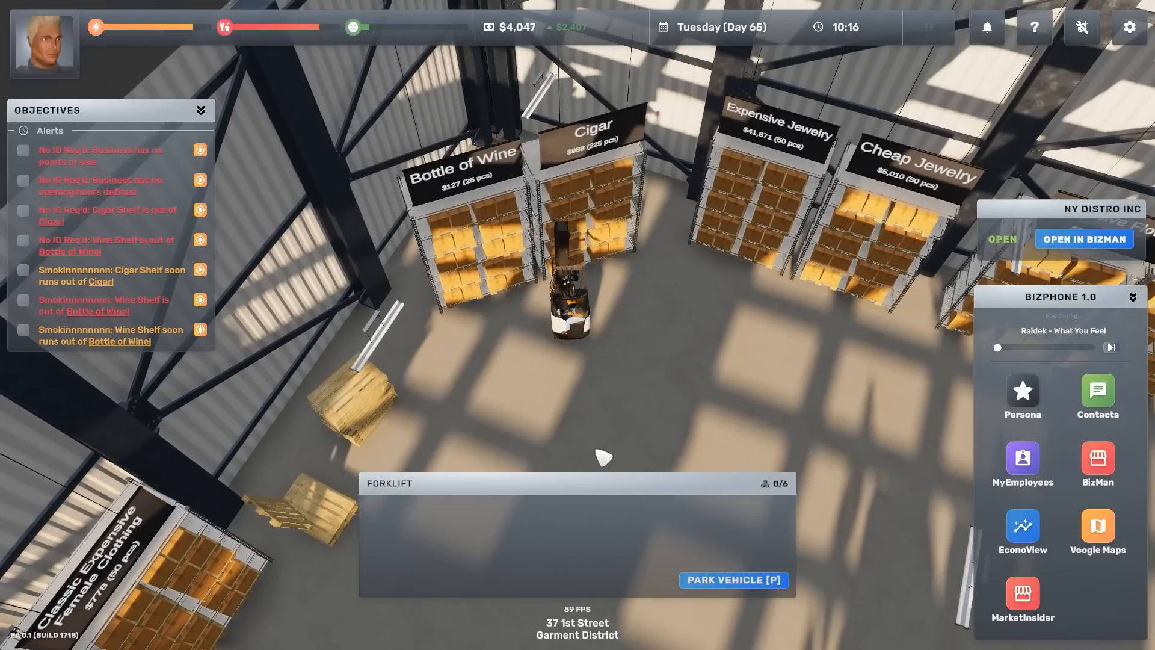
{"action": "left_click", "coordinate": [707, 582]}
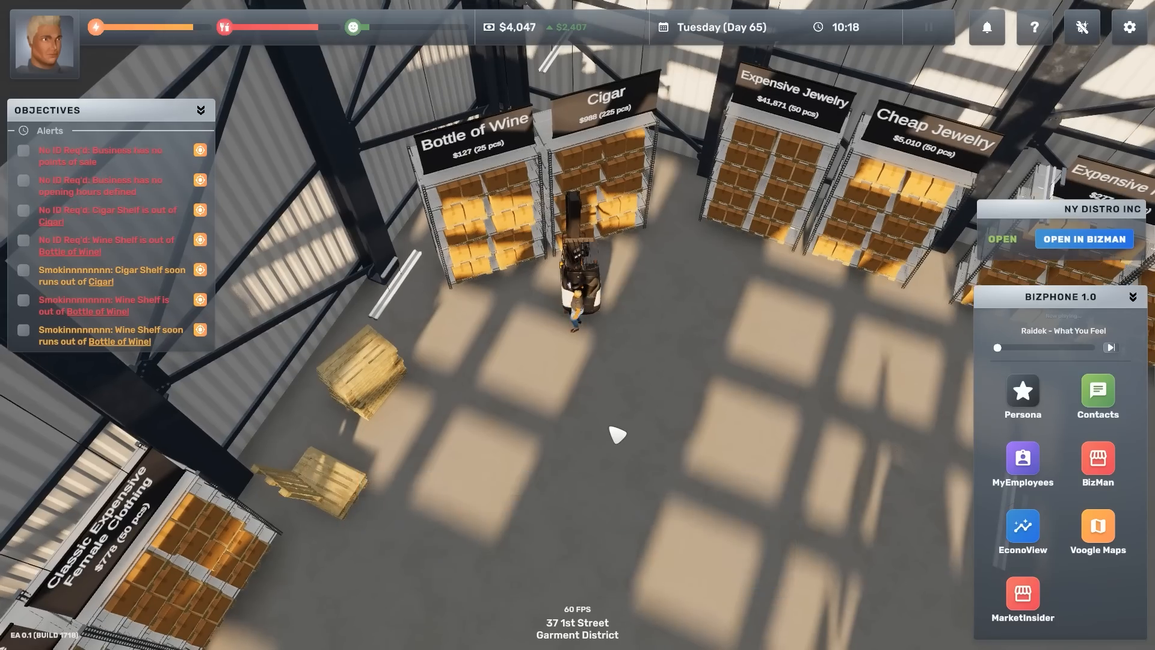
{"action": "key", "text": "s"}
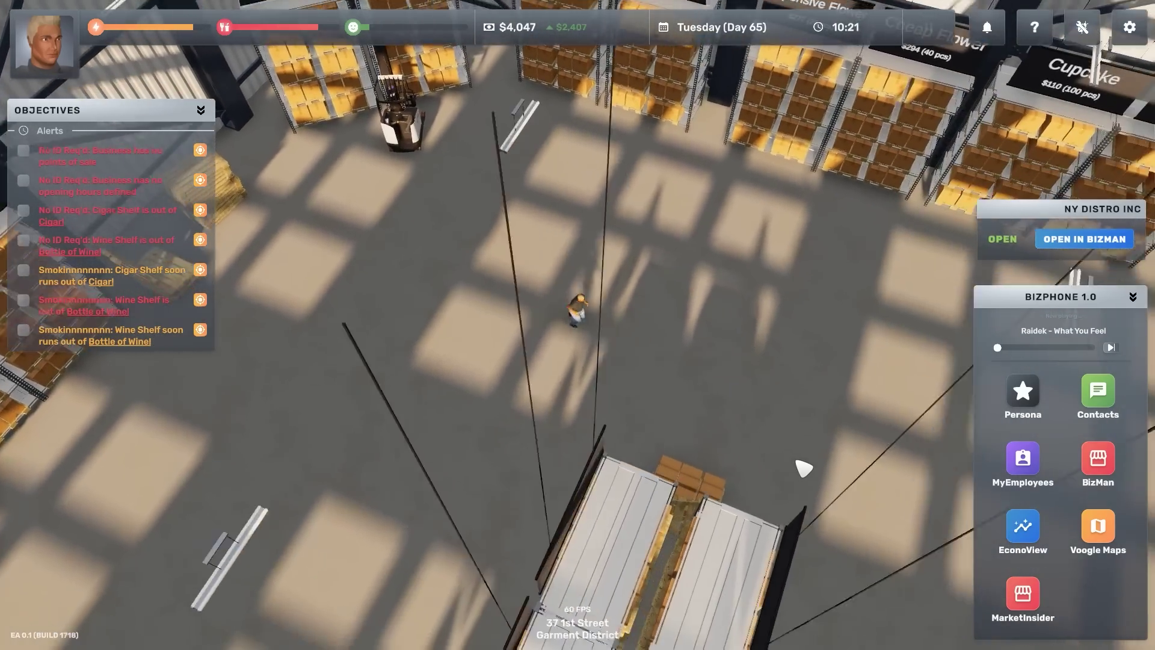
Walk over to the corner and pick up the hand truck.
{"action": "mouse_move", "coordinate": [804, 468]}
{"action": "left_mouse_down"}
{"action": "mouse_move", "coordinate": [511, 470]}
{"action": "mouse_move", "coordinate": [686, 235]}
{"action": "mouse_move", "coordinate": [794, 185]}
{"action": "mouse_move", "coordinate": [873, 245]}
{"action": "left_mouse_up"}
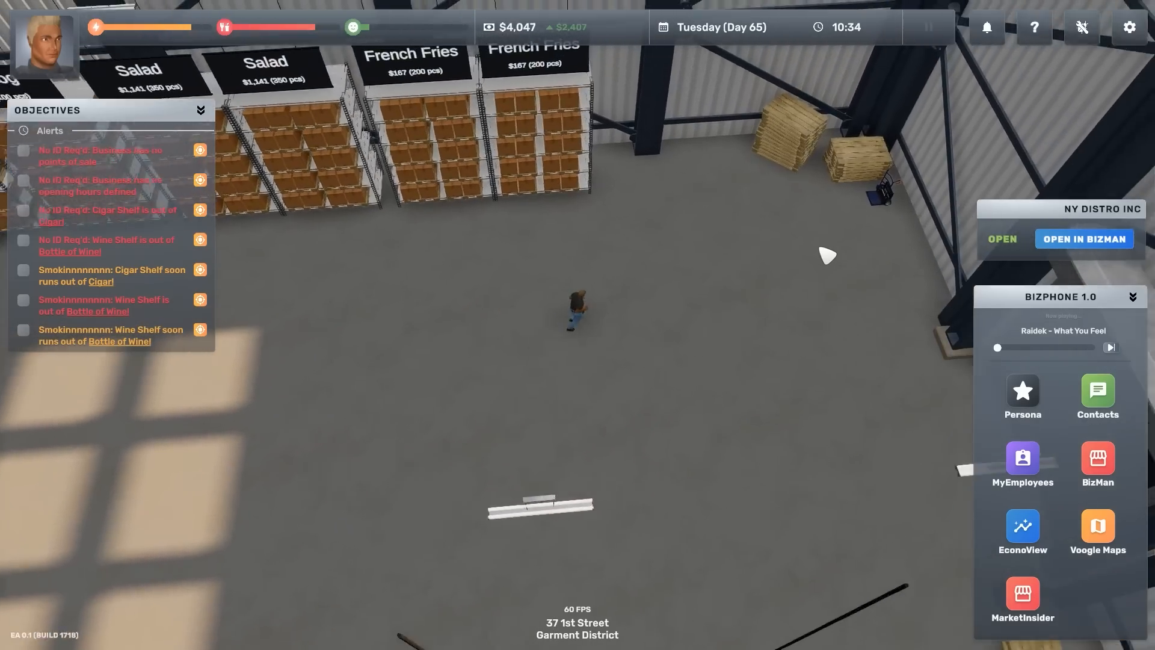
{"action": "left_click_drag", "start_coordinate": [875, 255], "coordinate": [703, 282]}
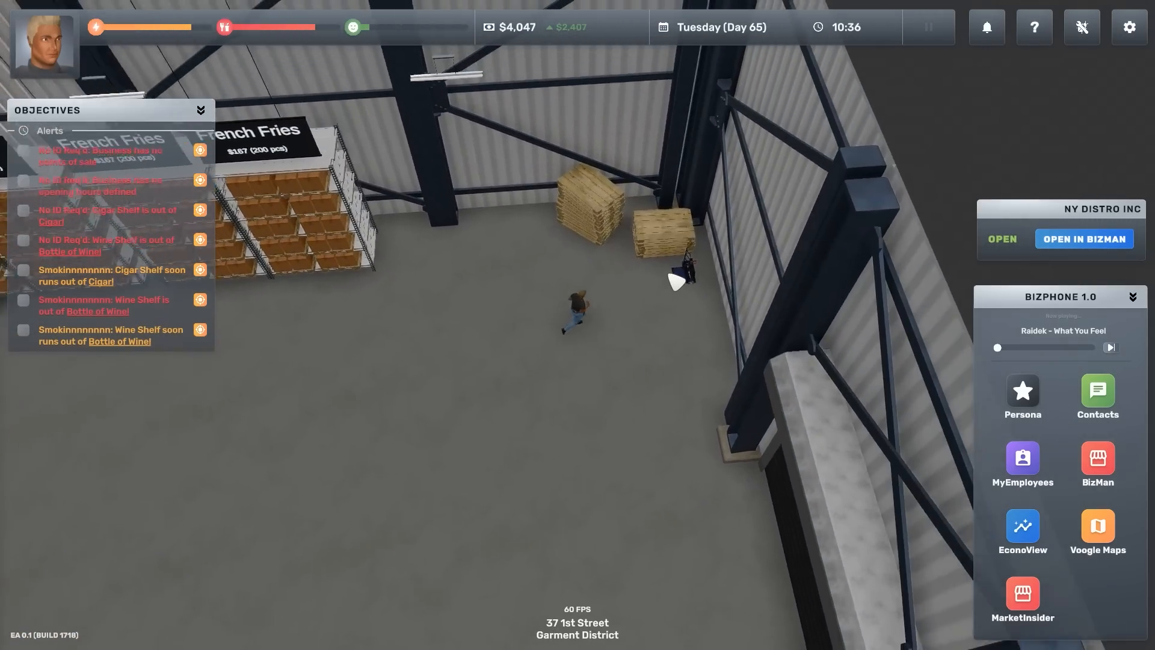
{"action": "left_click", "coordinate": [631, 302]}
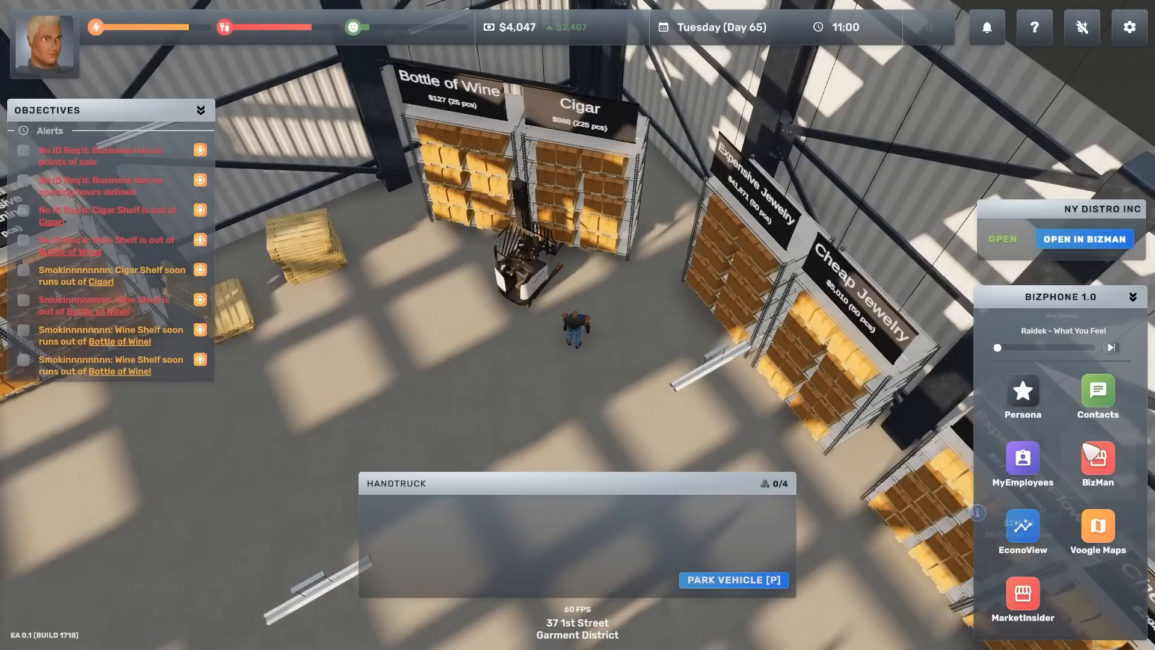
Call NY Distro Inc from the BizPhone contacts and get an 'occupied, call later' reply.
{"action": "left_click", "coordinate": [1097, 394]}
{"action": "scroll", "coordinate": [234, 379], "scroll_direction": "down", "scroll_amount": 3}
{"action": "scroll", "coordinate": [155, 399], "scroll_direction": "up", "scroll_amount": 3}
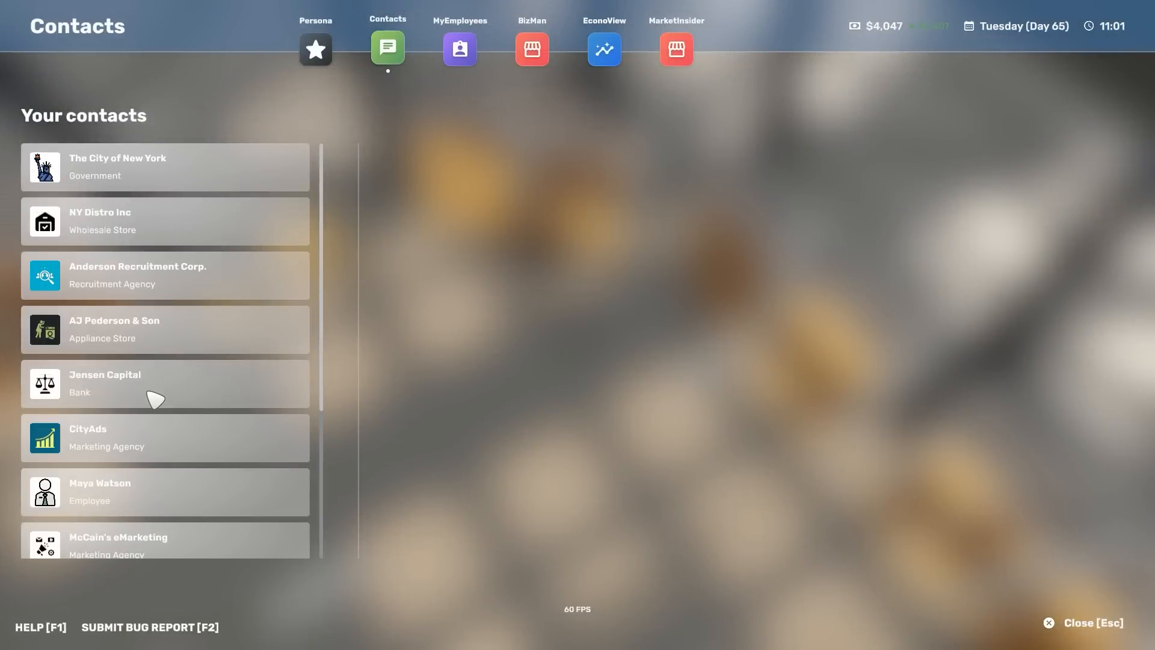
{"action": "left_click", "coordinate": [137, 215]}
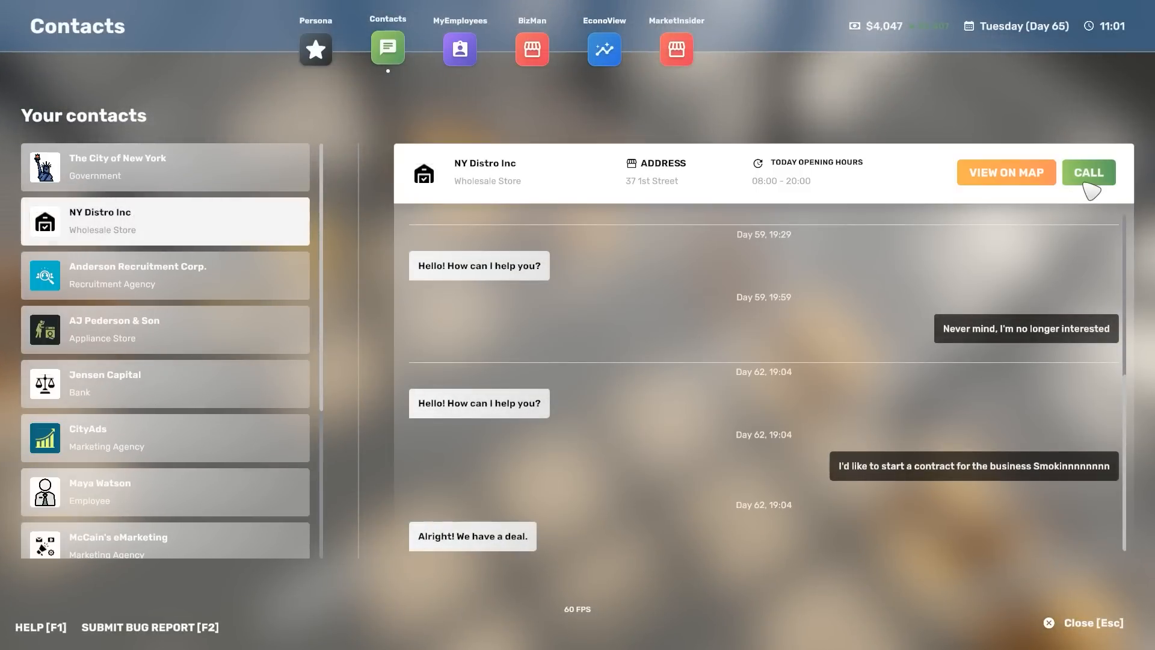
{"action": "left_click", "coordinate": [1089, 174]}
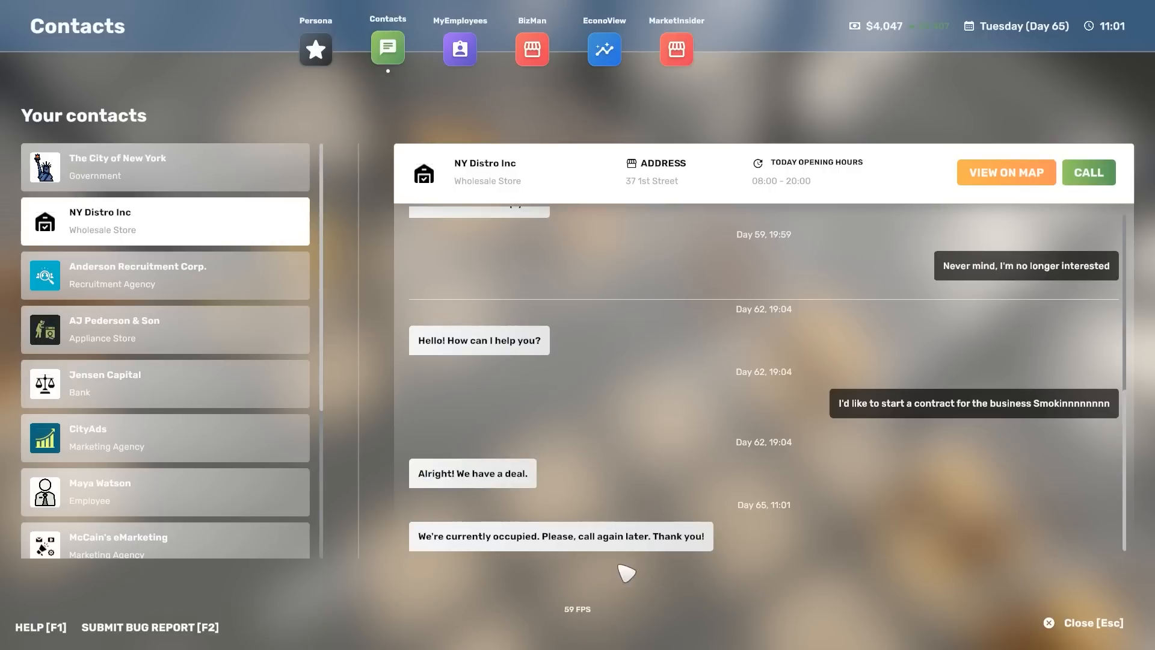
{"action": "left_click", "coordinate": [1092, 623]}
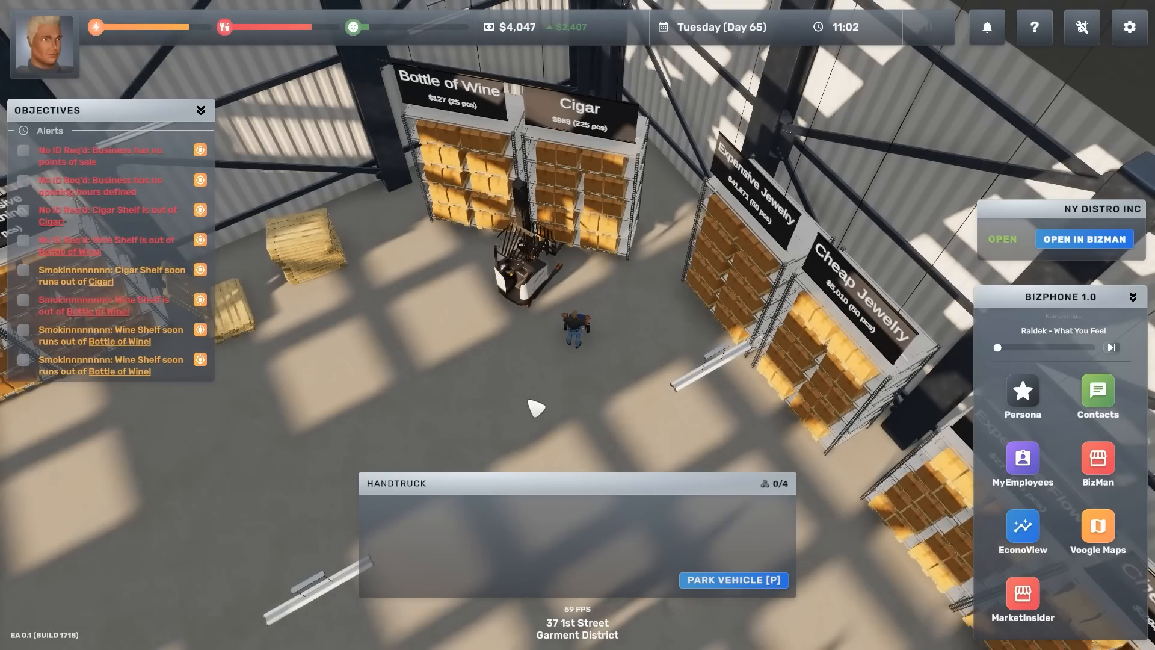
Park the hand truck with P and walk past the checkouts out through the warehouse opening.
{"action": "left_click_drag", "start_coordinate": [370, 417], "coordinate": [703, 611]}
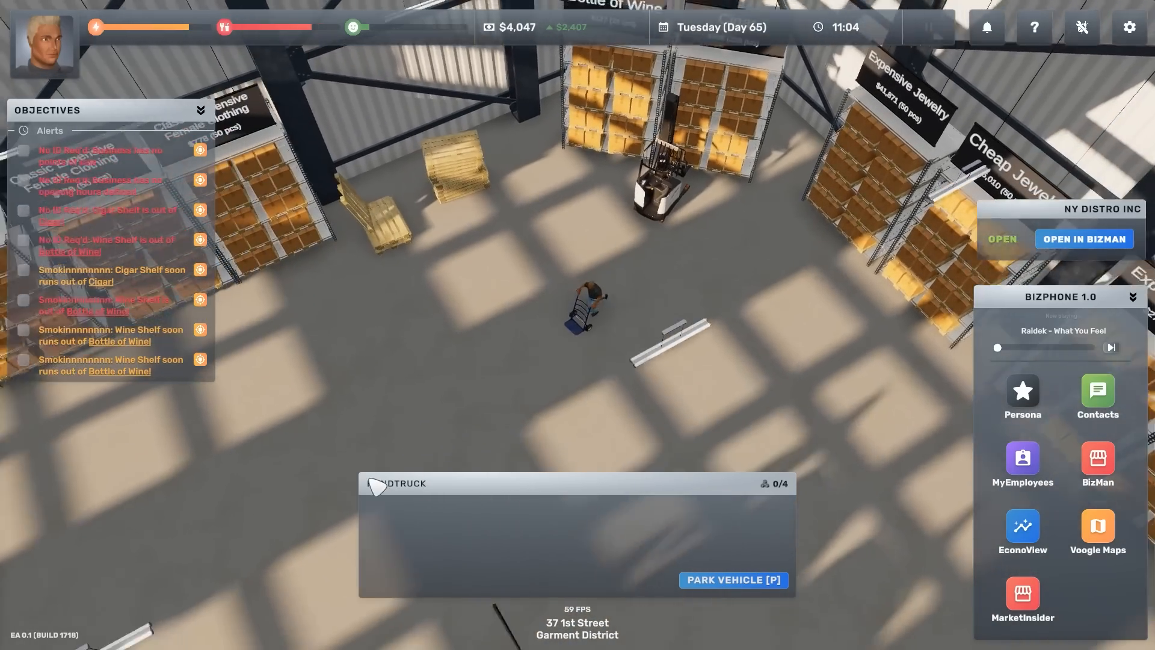
{"action": "key", "text": "p"}
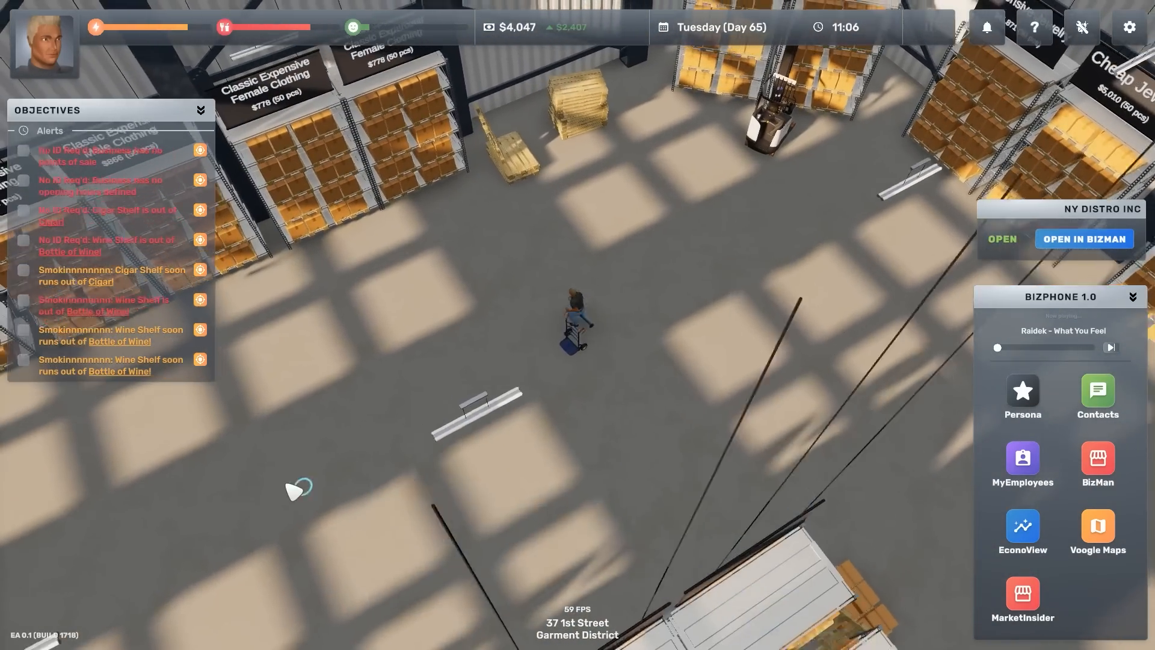
{"action": "key", "text": "w"}
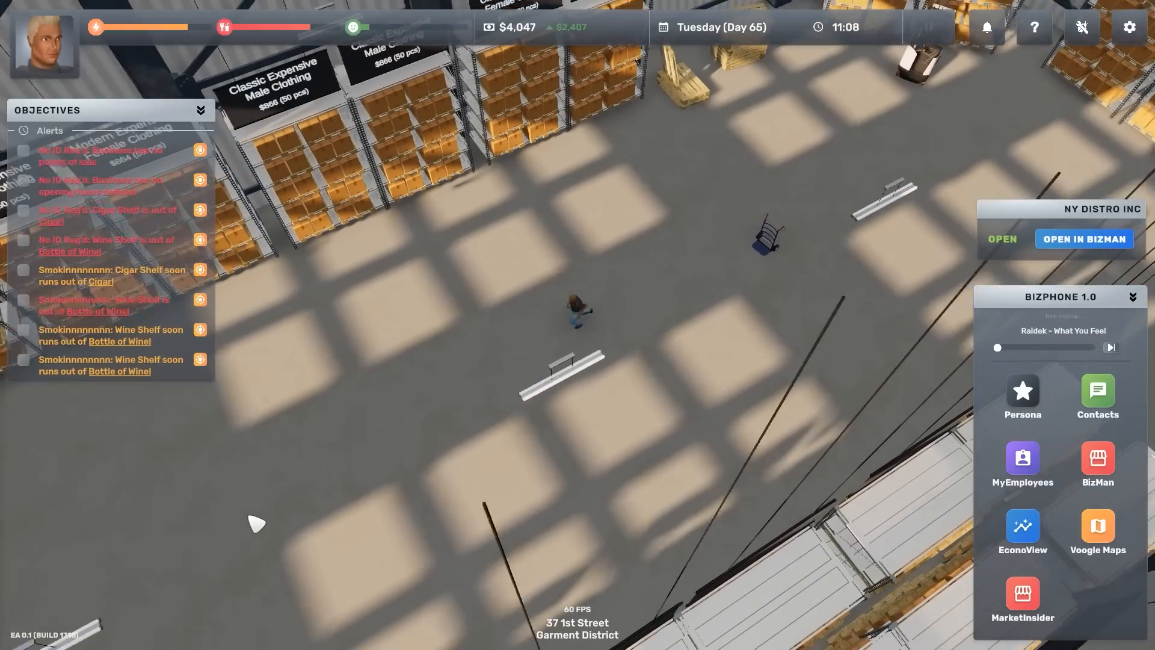
{"action": "key", "text": "w"}
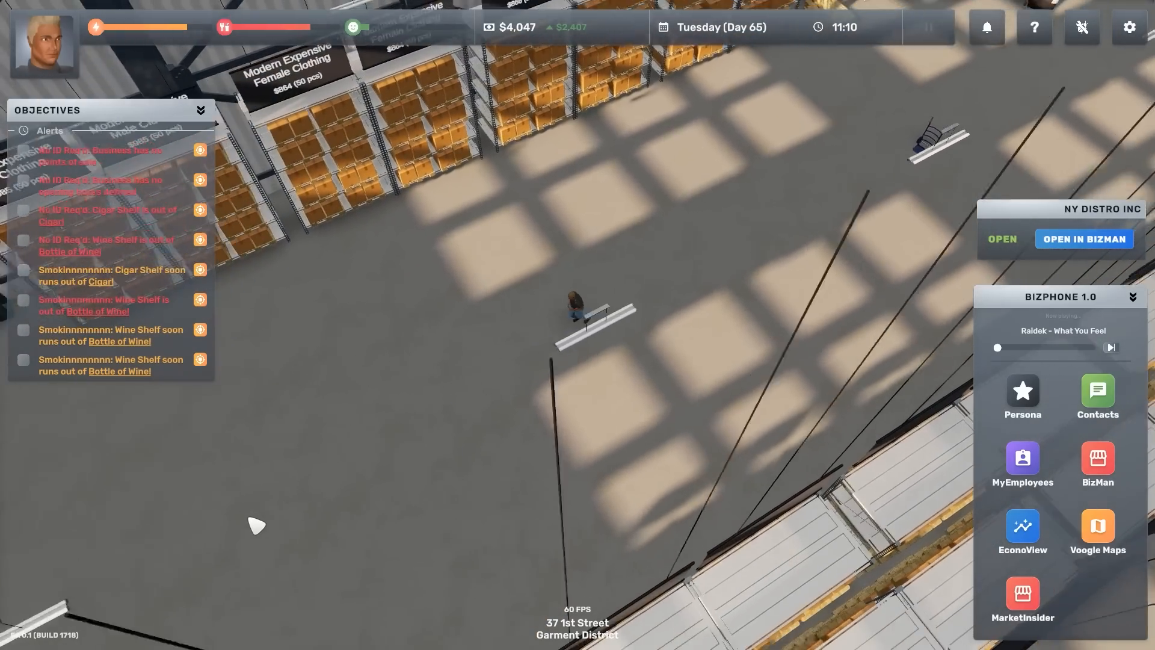
{"action": "key", "text": "w"}
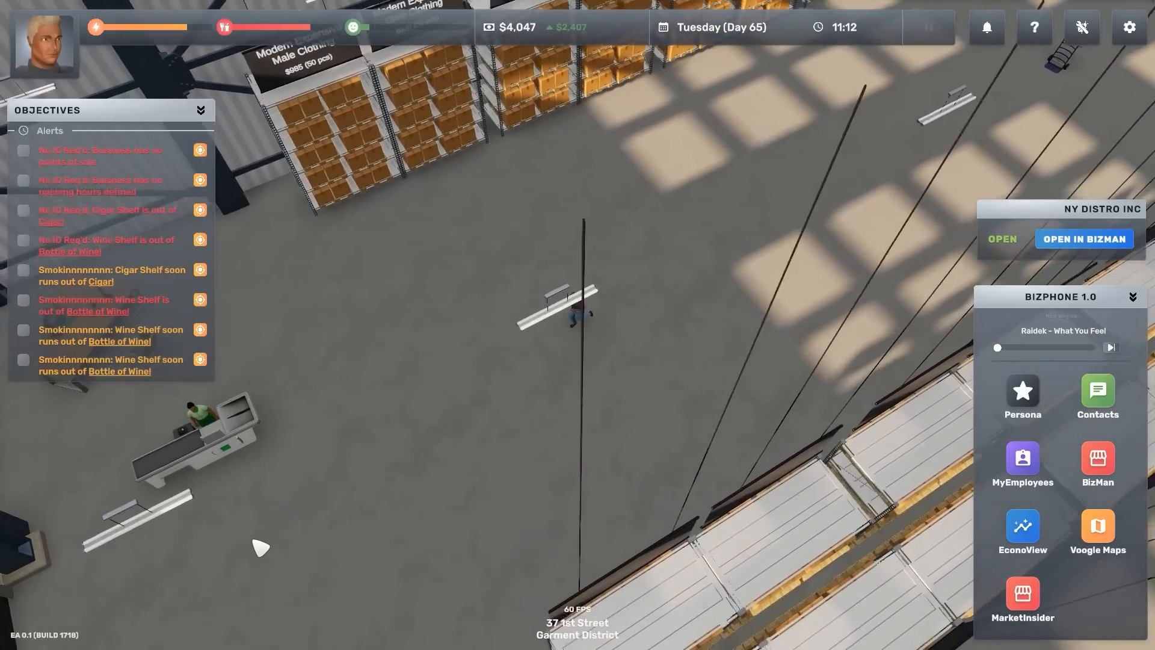
{"action": "key", "text": "q"}
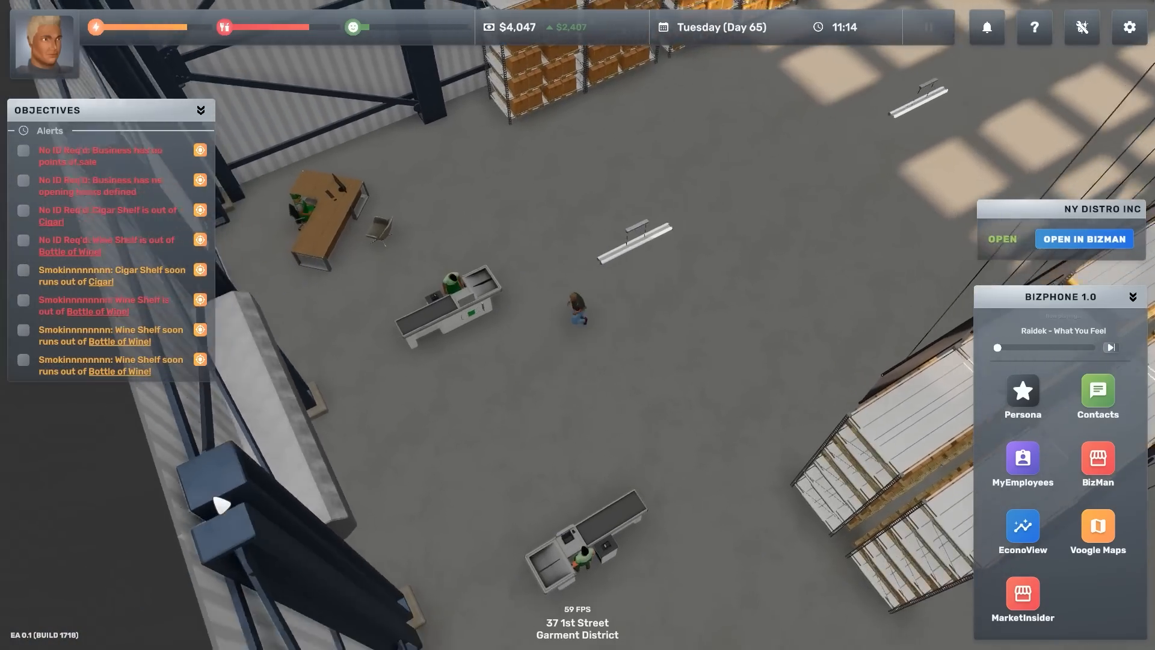
{"action": "key", "text": "w"}
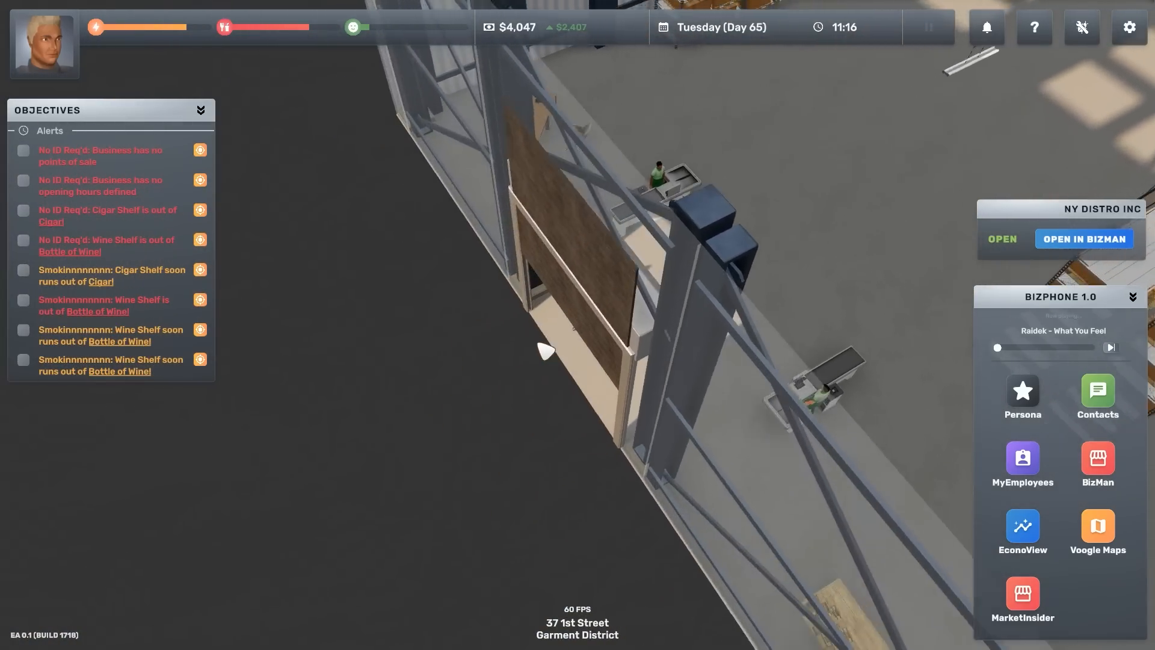
{"action": "scroll", "coordinate": [545, 350], "scroll_direction": "down", "scroll_amount": 5}
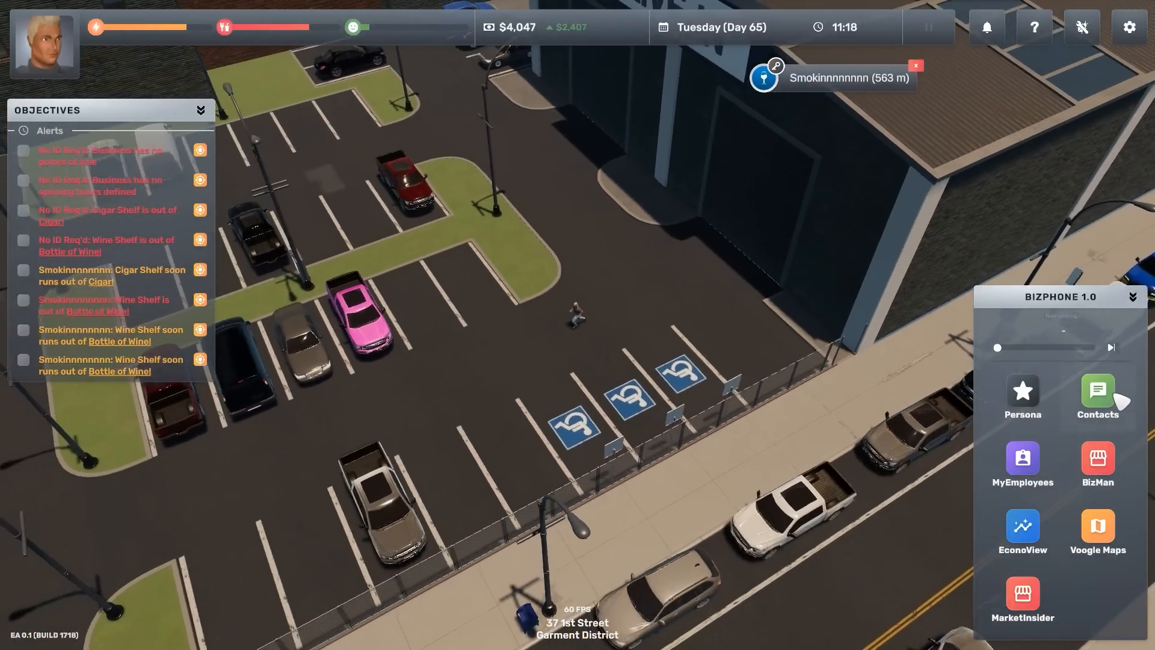
Call NY Distro Inc again from the contacts list, this time getting through.
{"action": "left_click", "coordinate": [1098, 392]}
{"action": "left_click", "coordinate": [176, 237]}
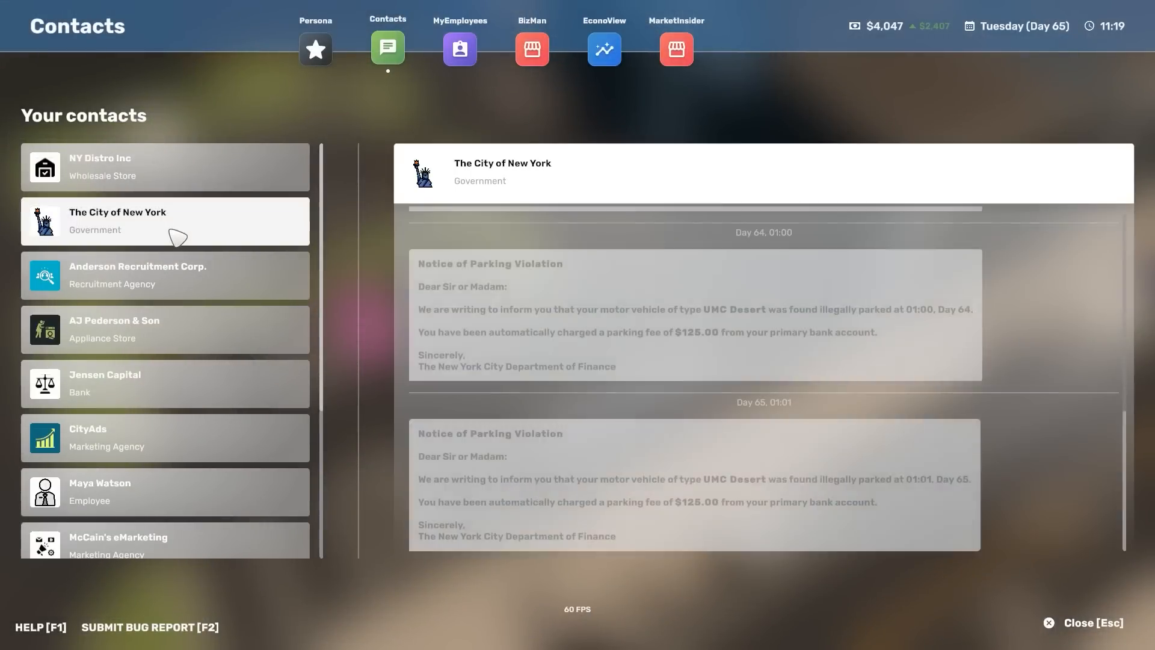
{"action": "left_click", "coordinate": [202, 180]}
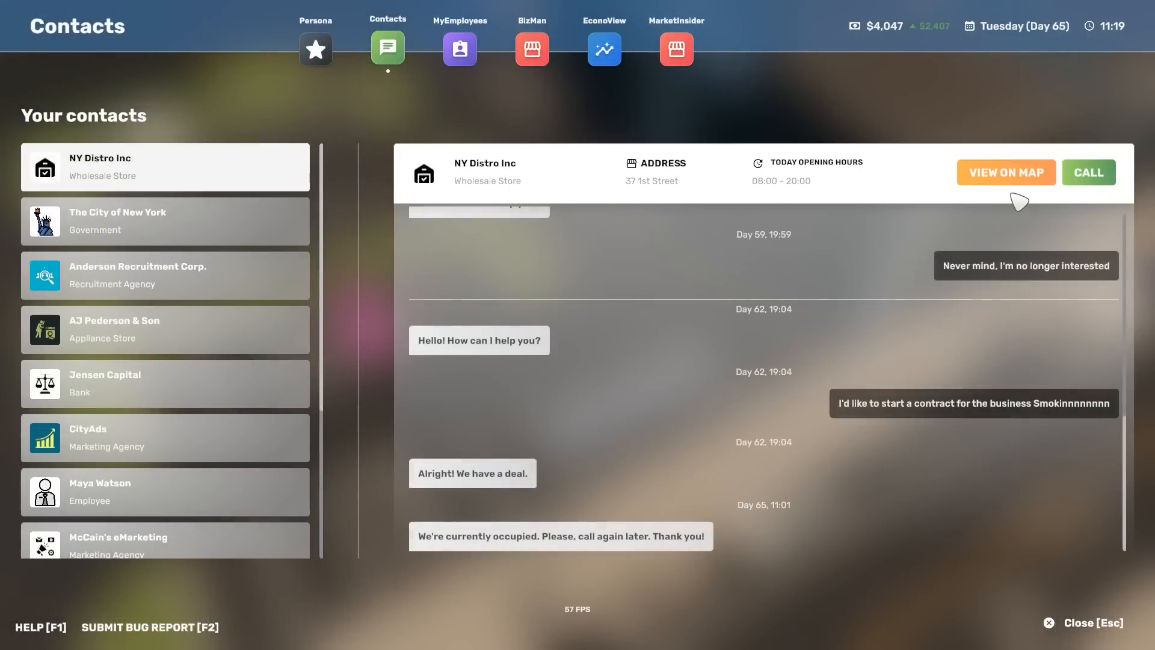
{"action": "left_click", "coordinate": [1089, 173]}
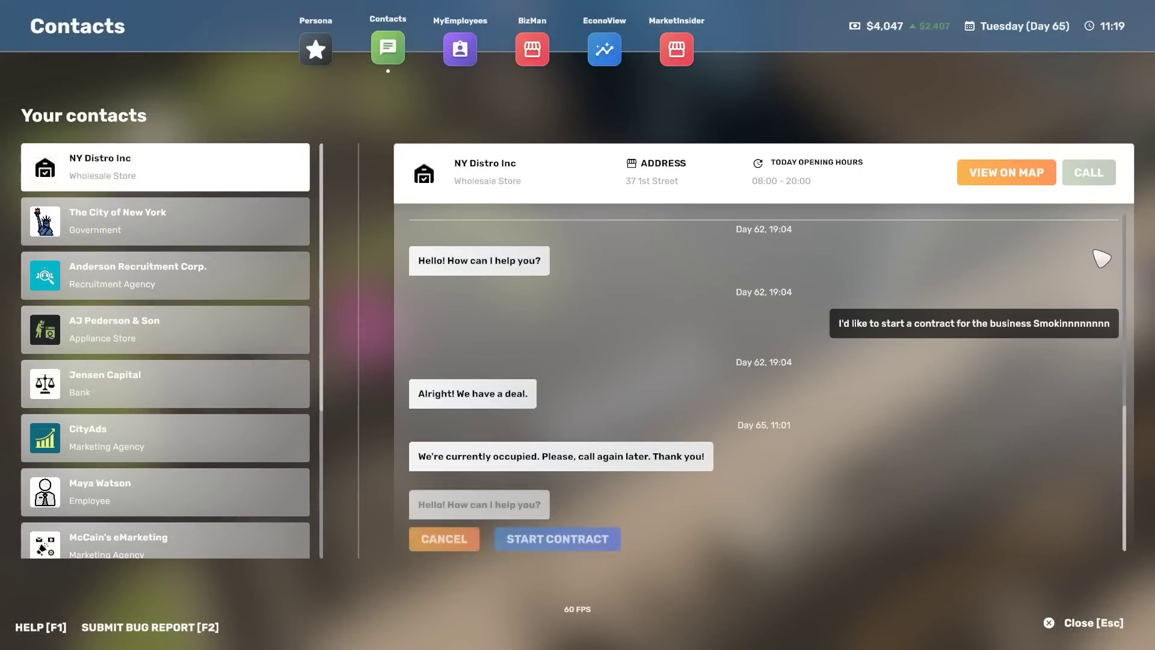
Set up a delivery contract for Smokinnnnnnnn and accept the $1,000 fee, 20-box offer.
{"action": "left_click", "coordinate": [576, 542]}
{"action": "left_click", "coordinate": [984, 434]}
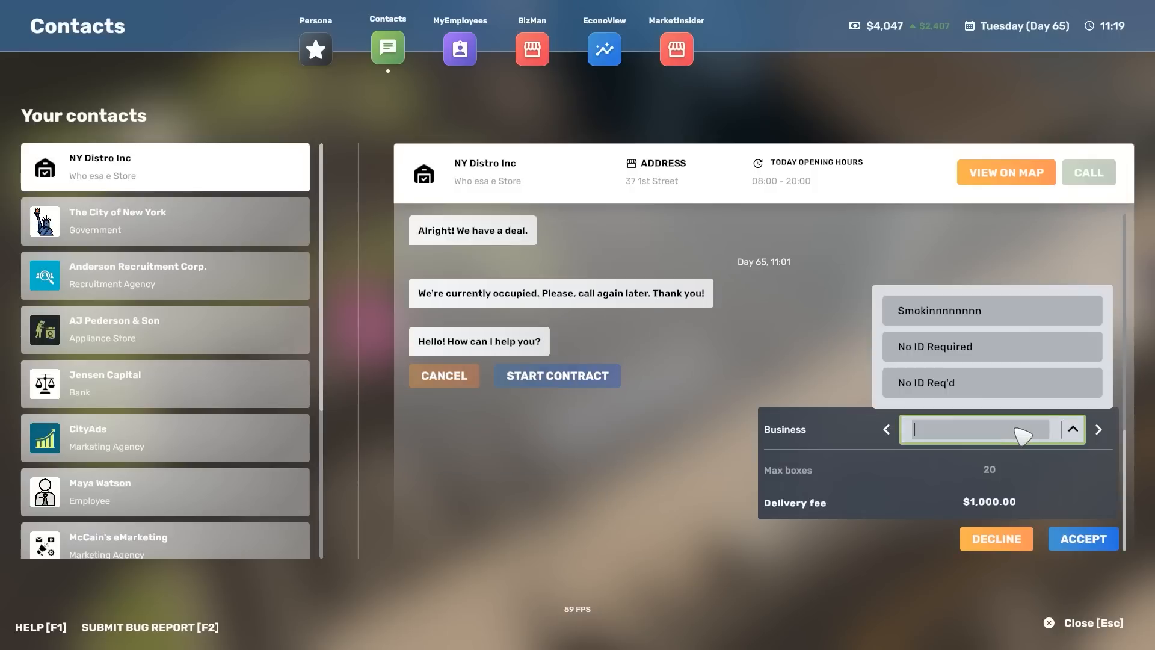
{"action": "left_click", "coordinate": [1006, 320]}
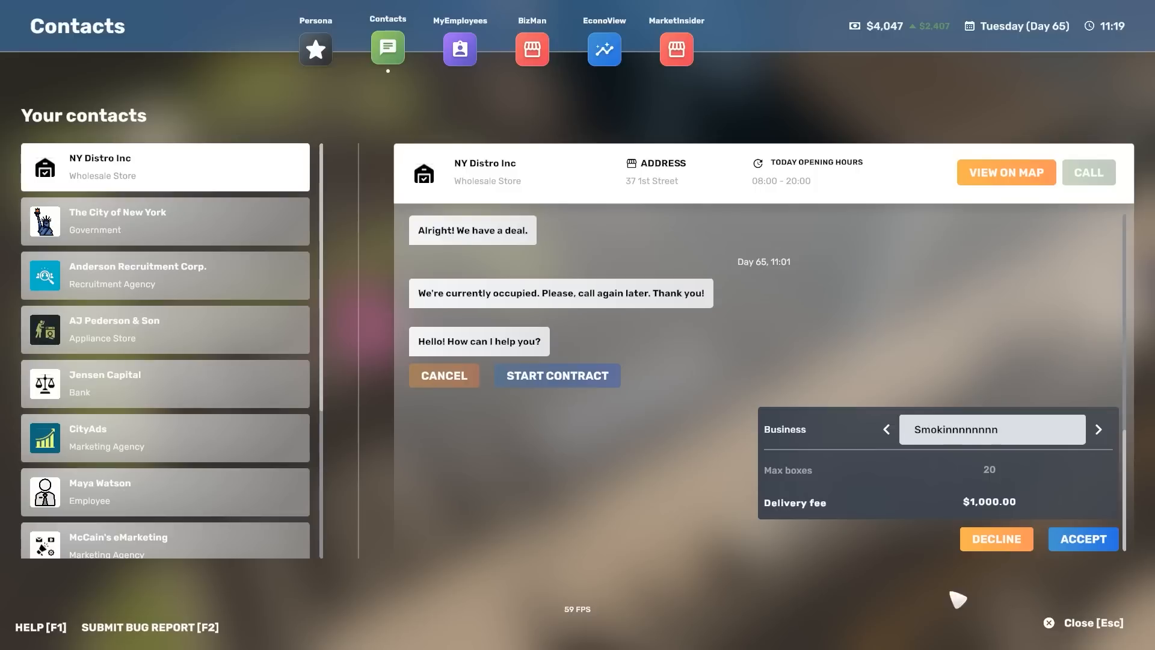
{"action": "left_click", "coordinate": [1082, 538]}
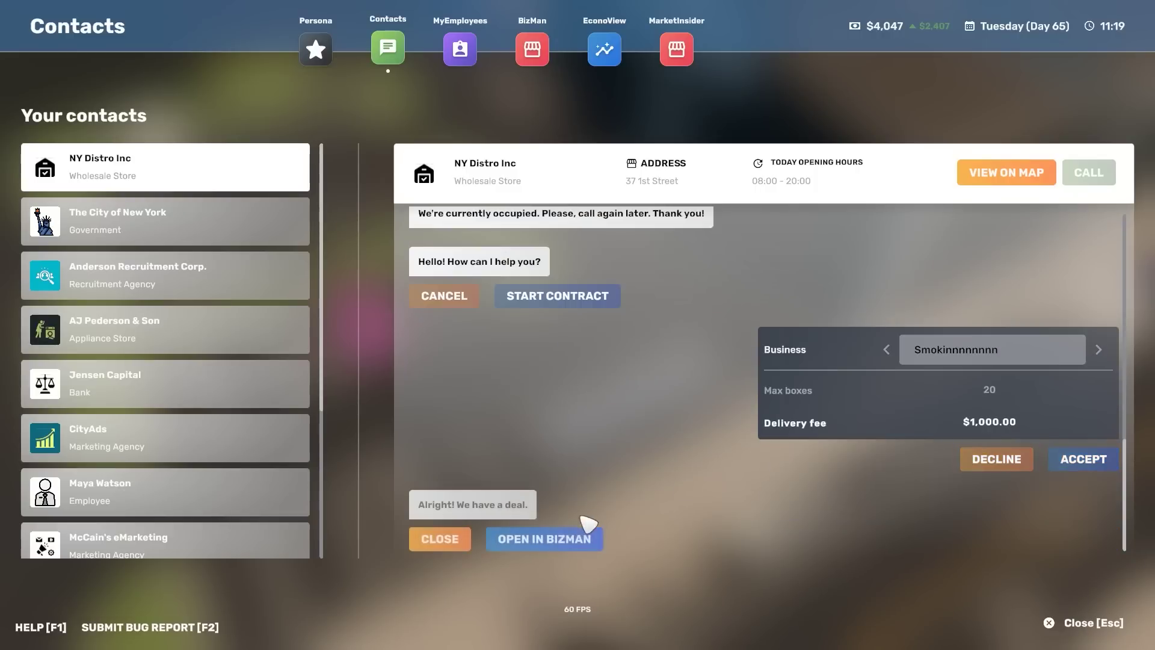
Review the new contract in BizMan against the Sunday one and move its day to Tuesday.
{"action": "left_click", "coordinate": [596, 550]}
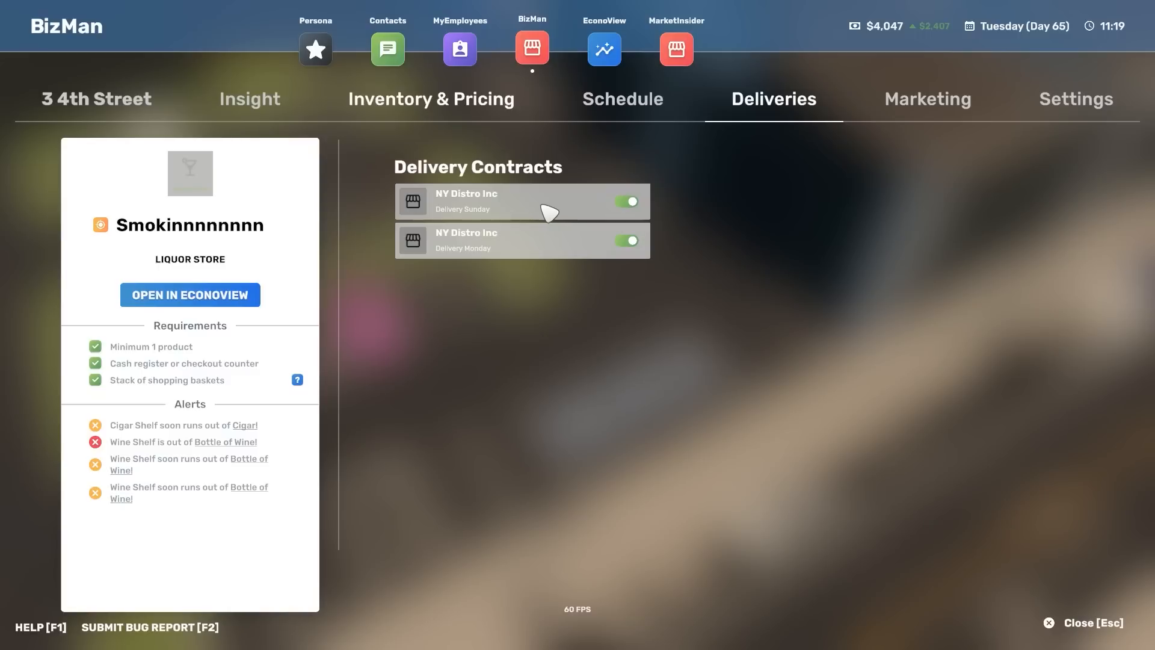
{"action": "left_click", "coordinate": [542, 215]}
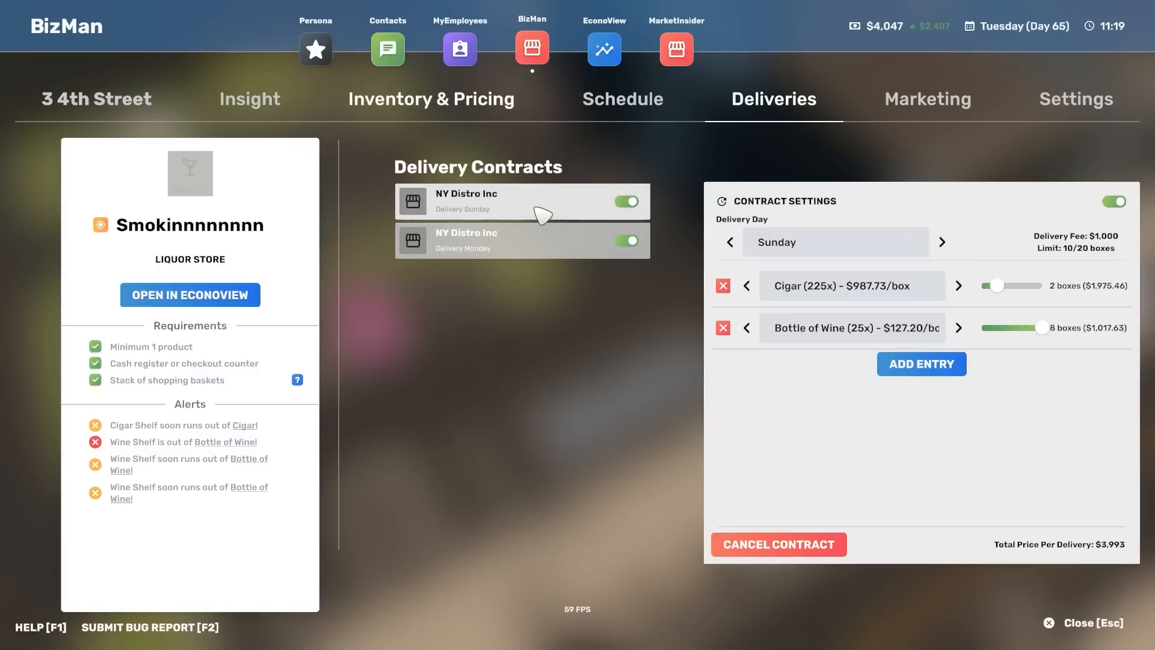
{"action": "left_click", "coordinate": [520, 244]}
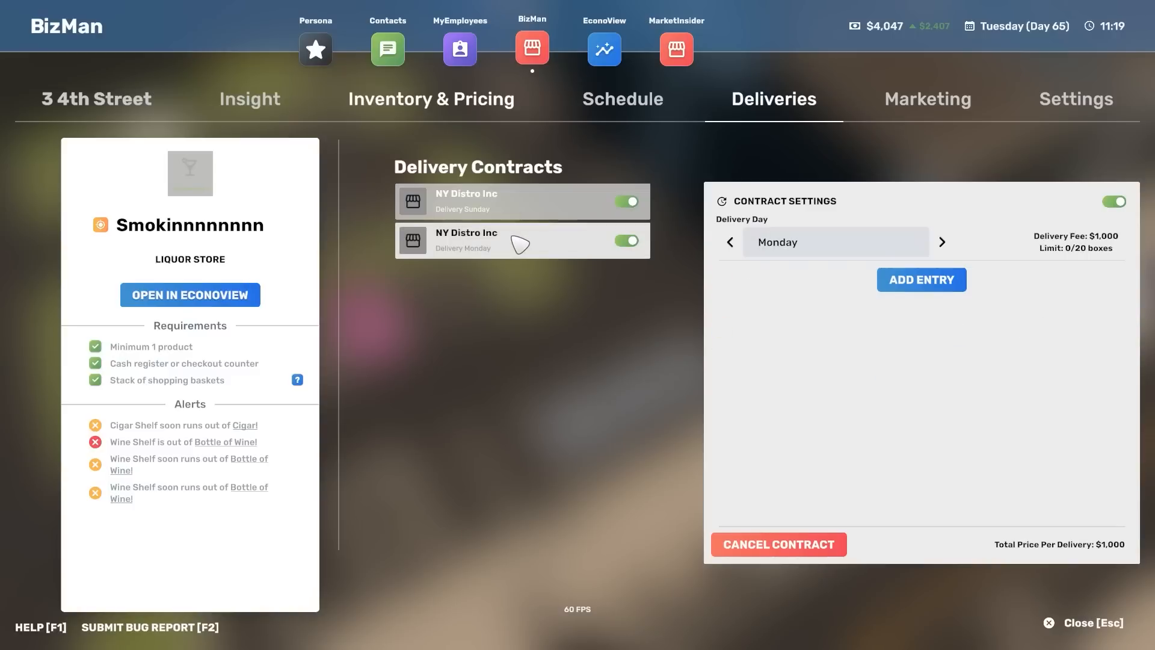
{"action": "left_click", "coordinate": [520, 215]}
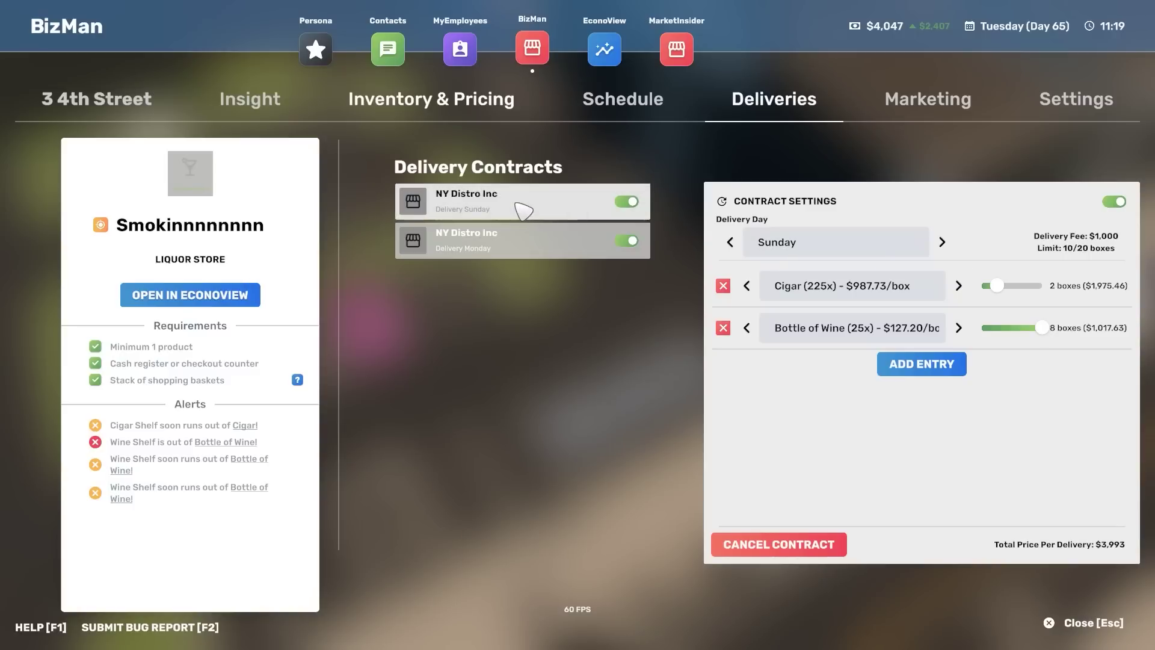
{"action": "left_click", "coordinate": [523, 243]}
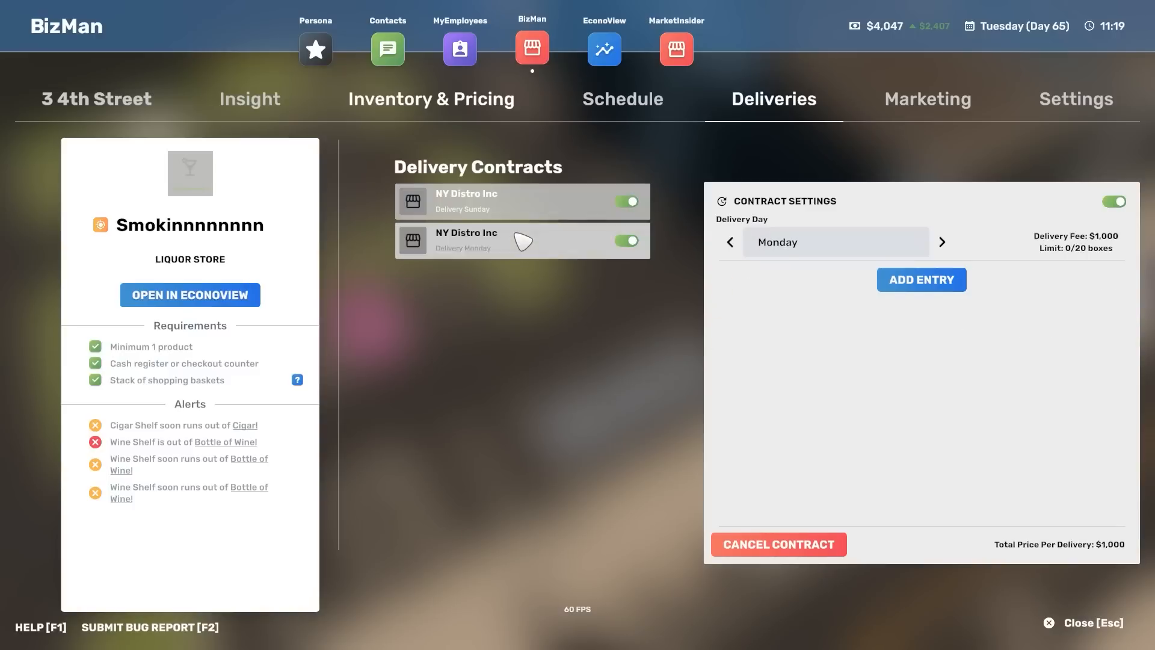
{"action": "left_click", "coordinate": [944, 241]}
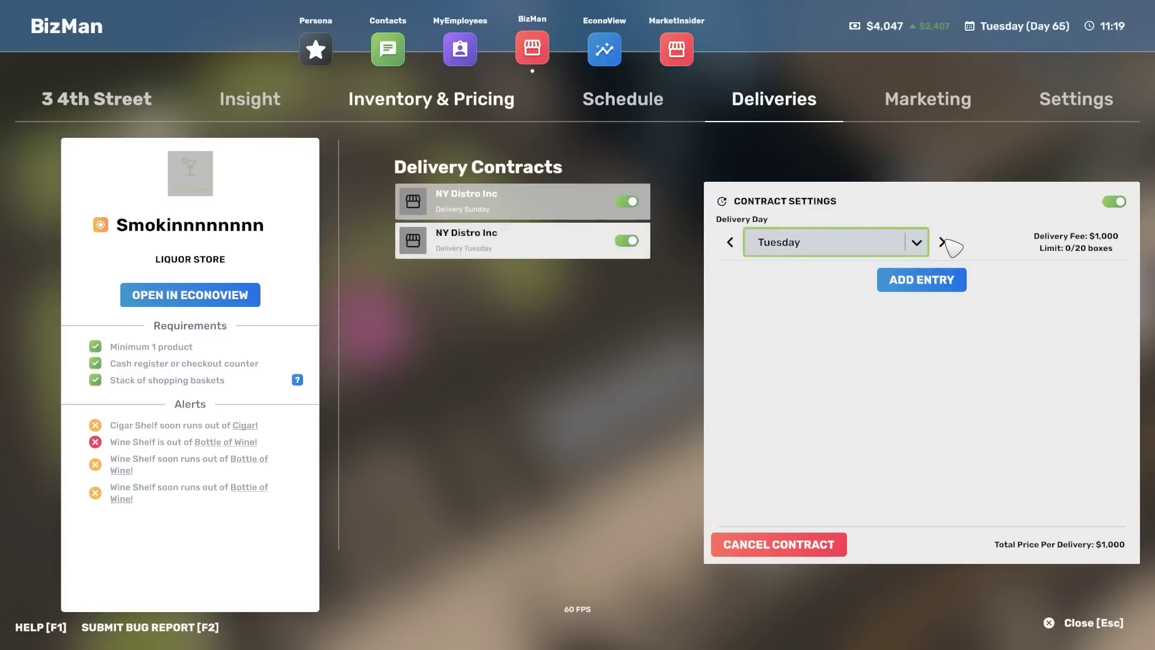
{"action": "left_click", "coordinate": [485, 217]}
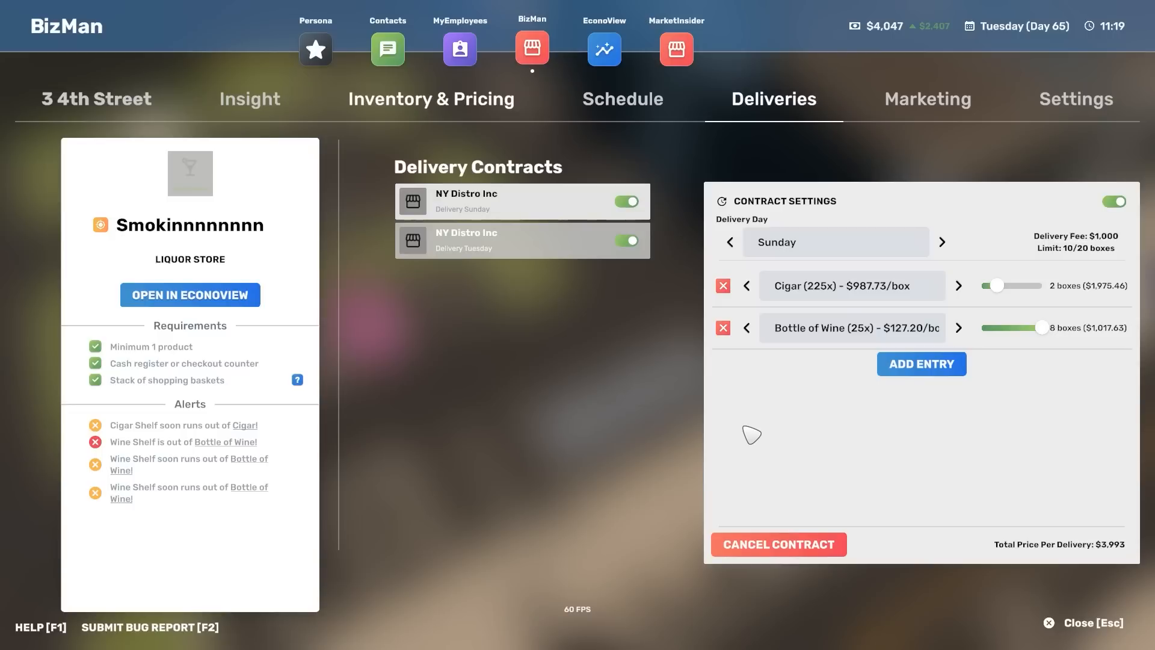
{"action": "left_click", "coordinate": [546, 253]}
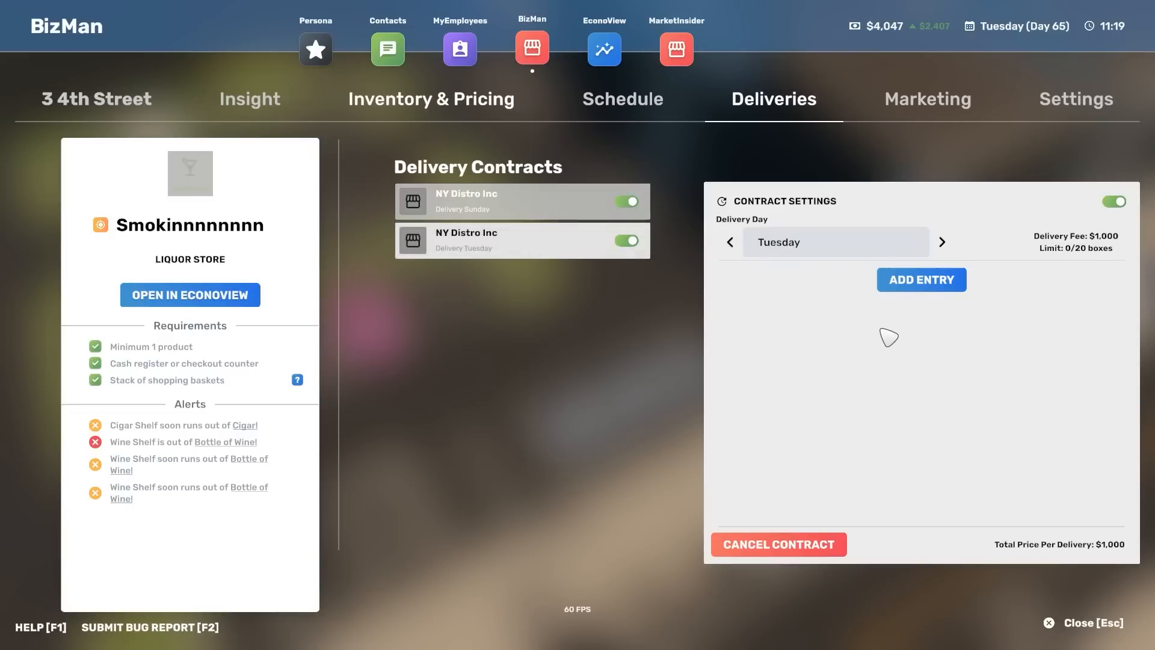
Add entries for 2 boxes of Cigar and 8 boxes of Bottle of Wine to the contract.
{"action": "left_click", "coordinate": [934, 281]}
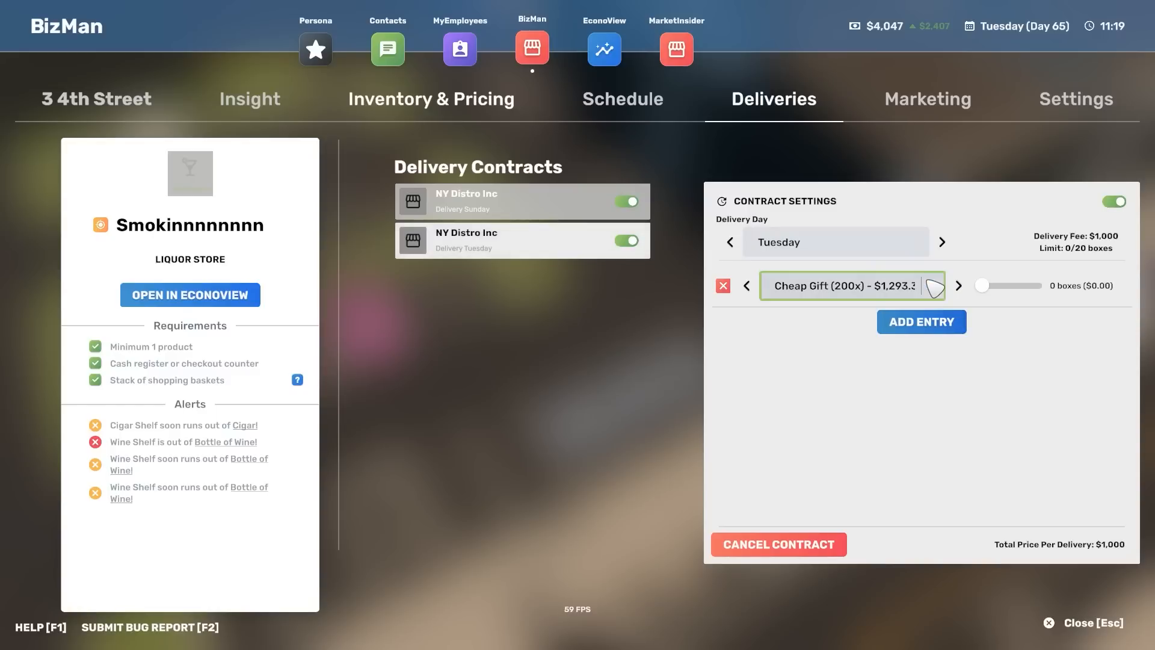
{"action": "left_click", "coordinate": [934, 285]}
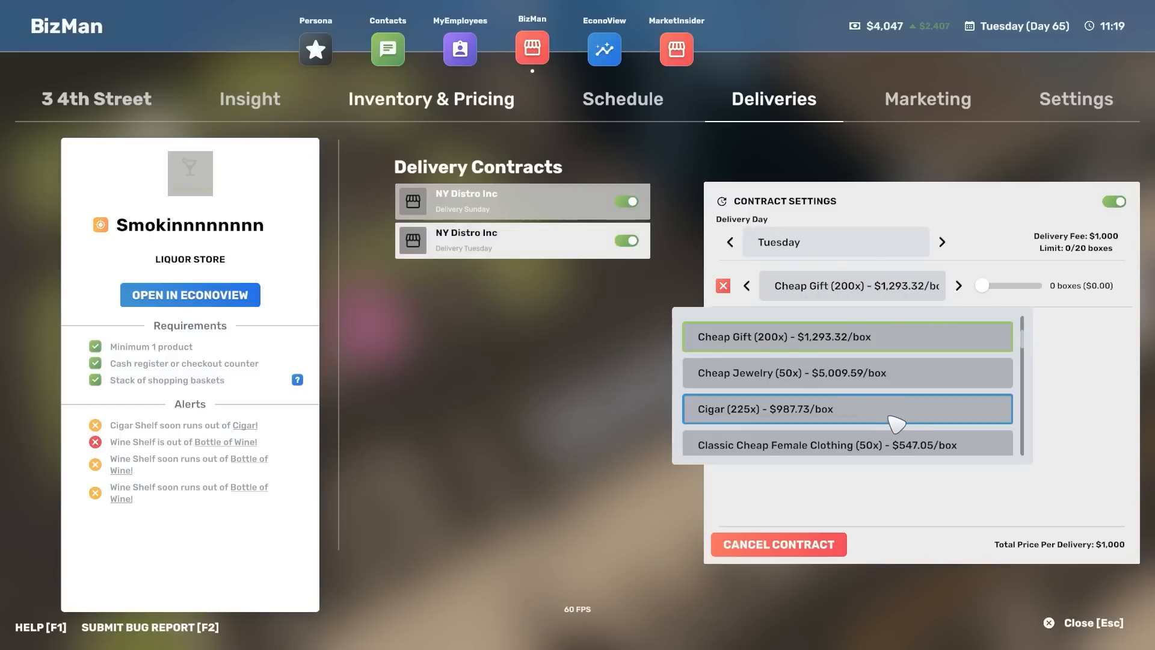
{"action": "left_click", "coordinate": [896, 416]}
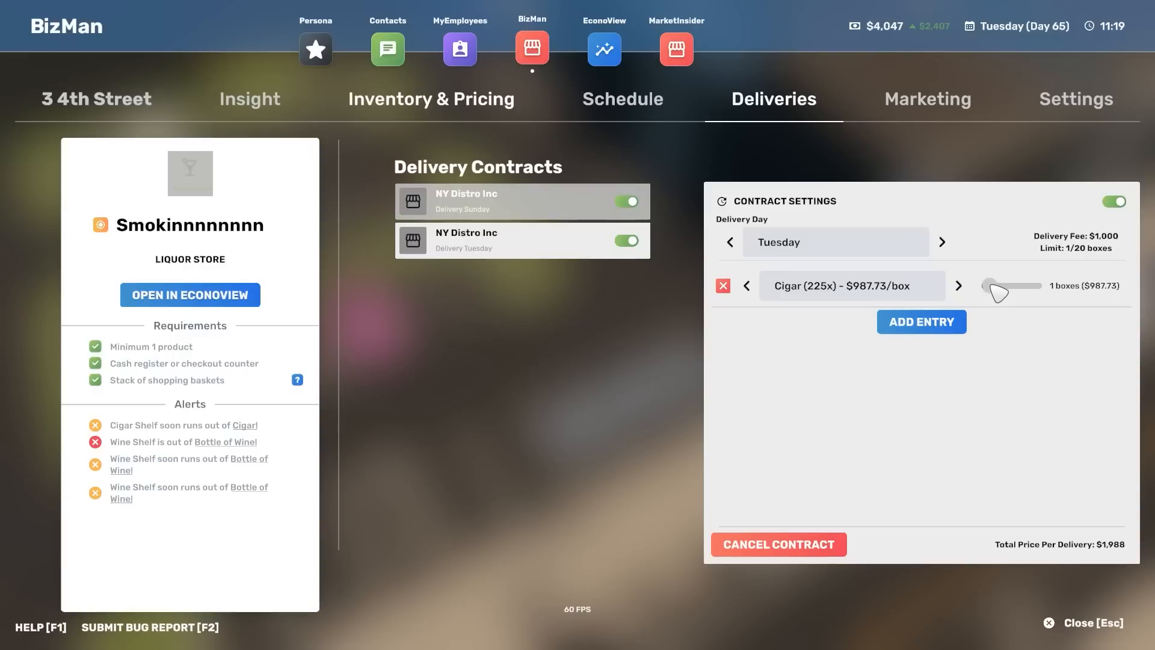
{"action": "left_click", "coordinate": [953, 325]}
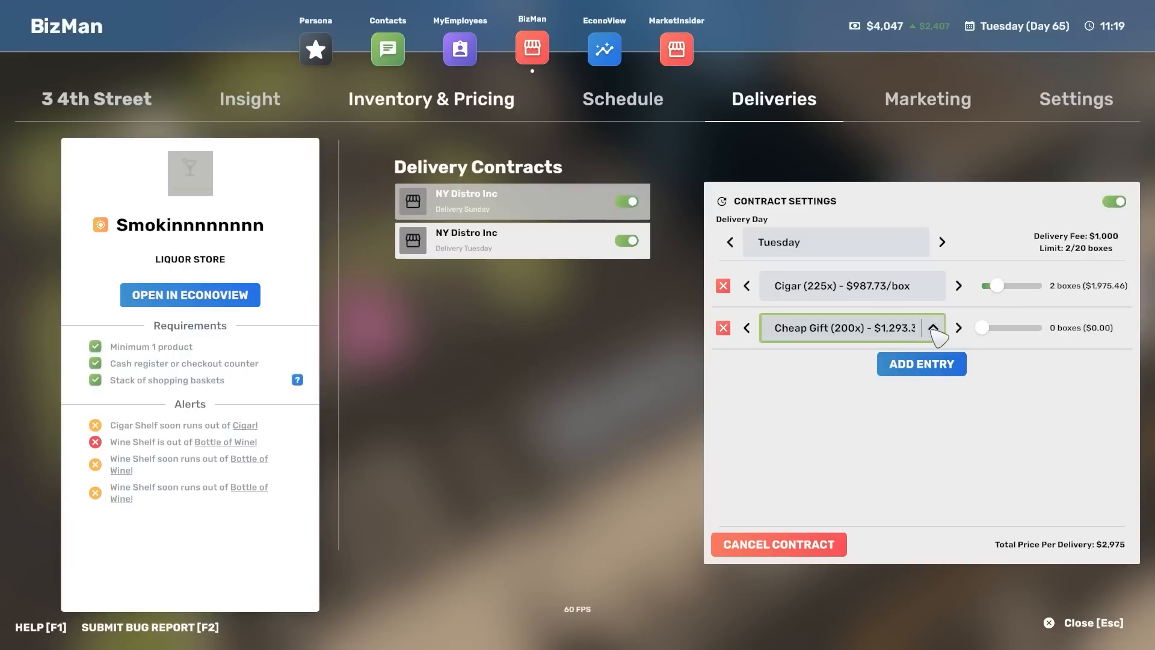
{"action": "scroll", "coordinate": [916, 439], "scroll_direction": "down", "scroll_amount": 3}
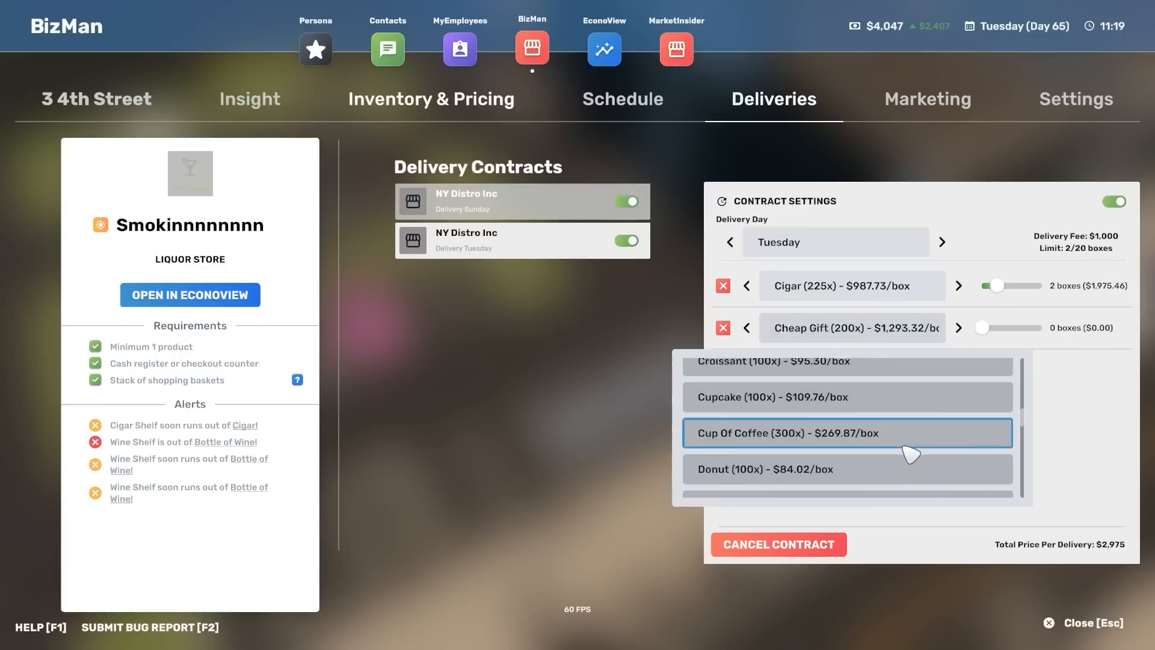
{"action": "scroll", "coordinate": [915, 439], "scroll_direction": "down", "scroll_amount": 3}
{"action": "scroll", "coordinate": [914, 439], "scroll_direction": "down", "scroll_amount": 3}
{"action": "scroll", "coordinate": [916, 440], "scroll_direction": "down", "scroll_amount": 2}
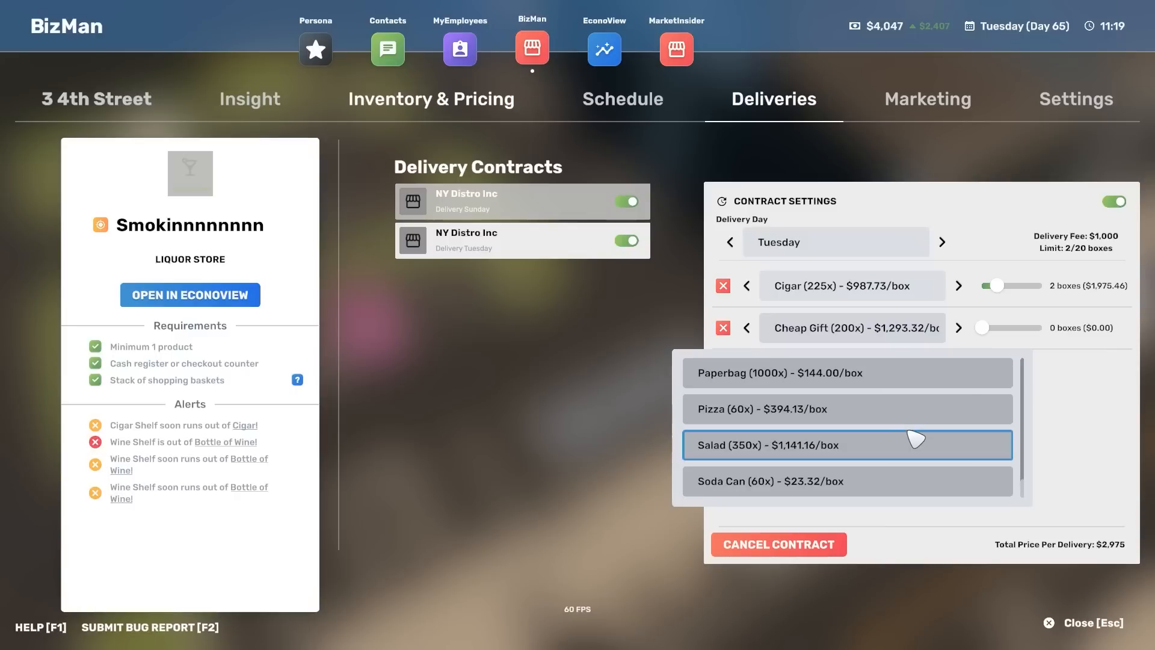
{"action": "scroll", "coordinate": [915, 439], "scroll_direction": "up", "scroll_amount": 4}
{"action": "scroll", "coordinate": [914, 439], "scroll_direction": "down", "scroll_amount": 2}
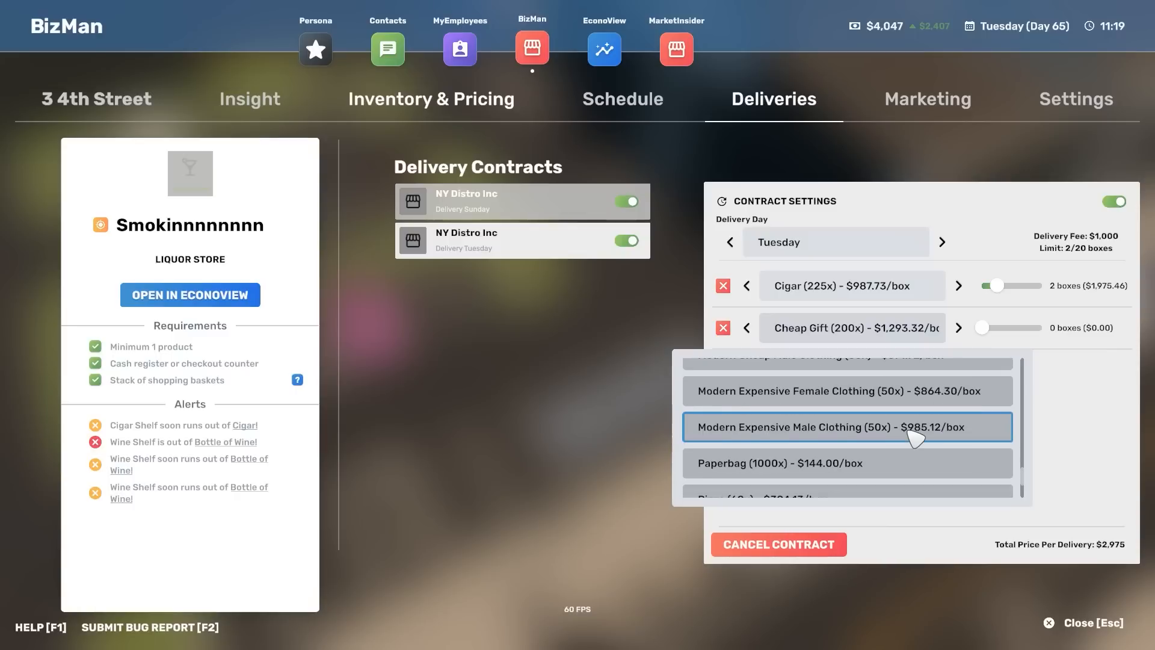
{"action": "scroll", "coordinate": [915, 439], "scroll_direction": "up", "scroll_amount": 5}
{"action": "scroll", "coordinate": [915, 439], "scroll_direction": "up", "scroll_amount": 3}
{"action": "scroll", "coordinate": [915, 439], "scroll_direction": "up", "scroll_amount": 3}
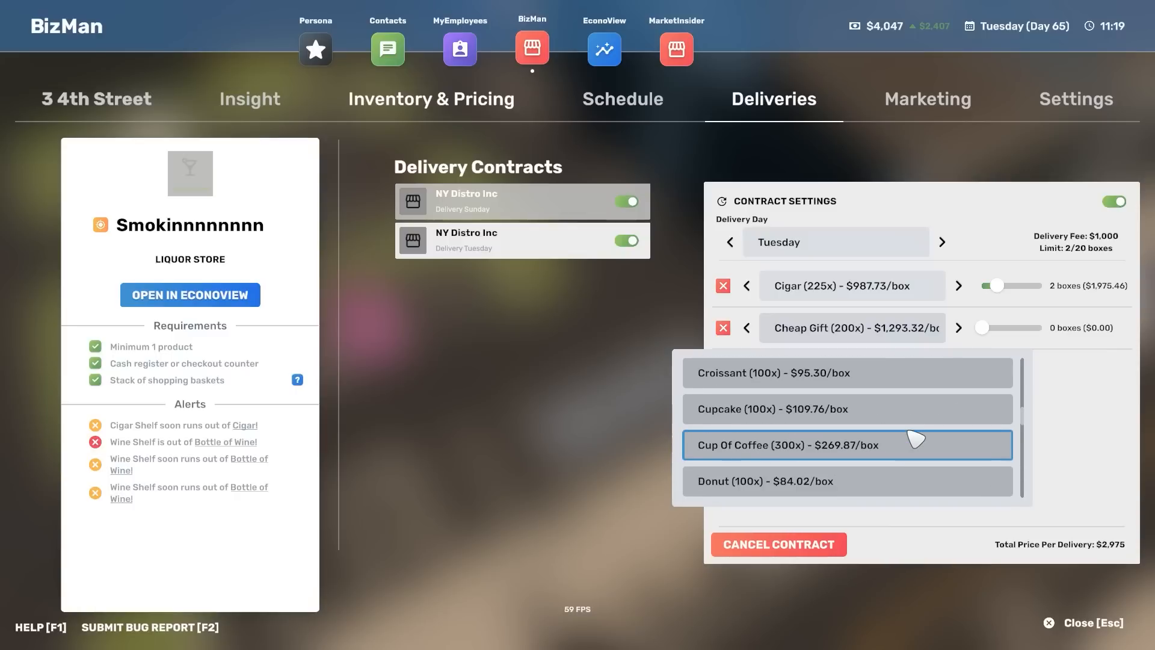
{"action": "scroll", "coordinate": [916, 438], "scroll_direction": "up", "scroll_amount": 3}
{"action": "scroll", "coordinate": [915, 438], "scroll_direction": "up", "scroll_amount": 3}
{"action": "scroll", "coordinate": [902, 424], "scroll_direction": "up", "scroll_amount": 1}
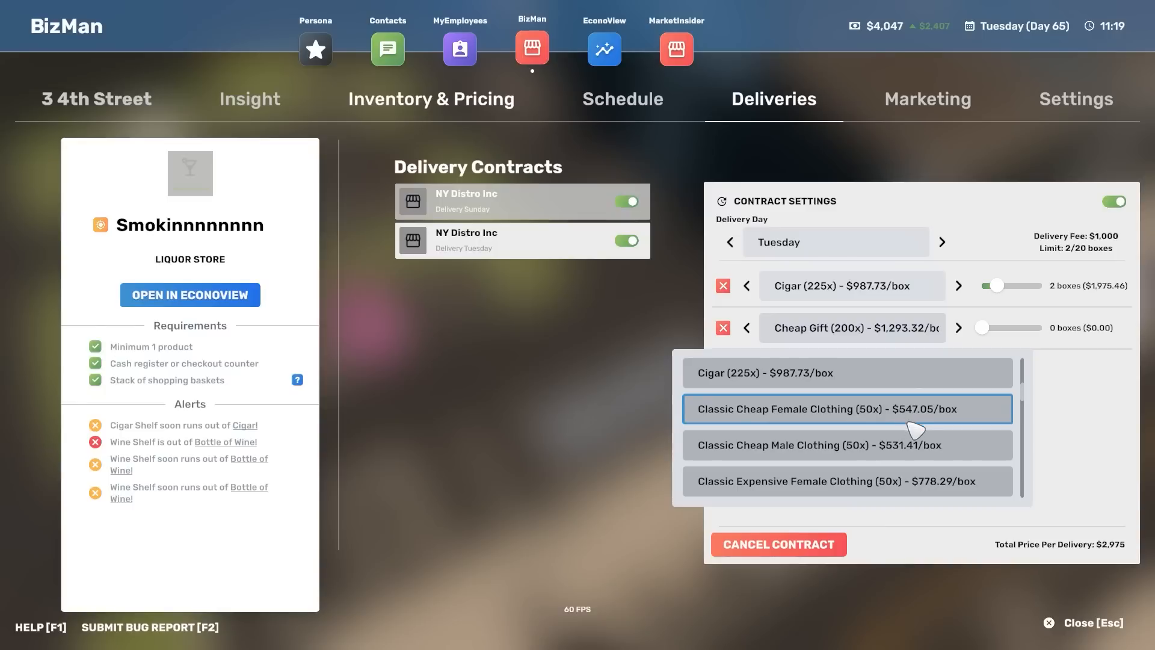
{"action": "scroll", "coordinate": [915, 430], "scroll_direction": "down", "scroll_amount": 3}
{"action": "scroll", "coordinate": [926, 451], "scroll_direction": "down", "scroll_amount": 3}
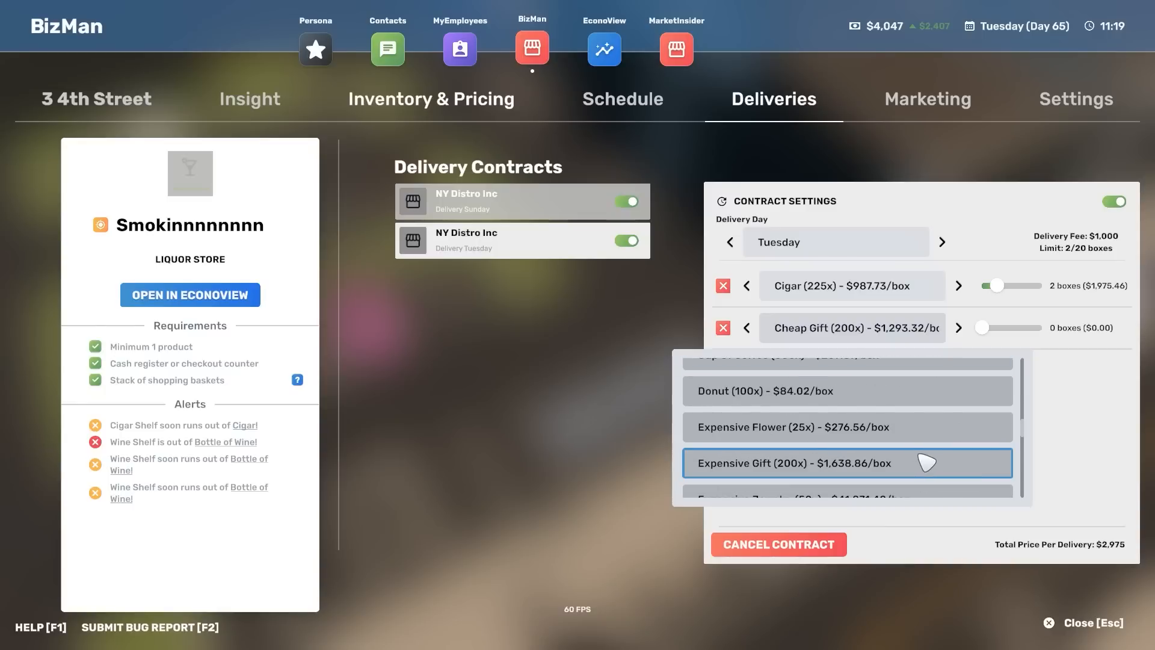
{"action": "scroll", "coordinate": [926, 463], "scroll_direction": "up", "scroll_amount": 3}
{"action": "scroll", "coordinate": [926, 463], "scroll_direction": "up", "scroll_amount": 3}
{"action": "scroll", "coordinate": [926, 462], "scroll_direction": "down", "scroll_amount": 2}
{"action": "scroll", "coordinate": [926, 460], "scroll_direction": "down", "scroll_amount": 3}
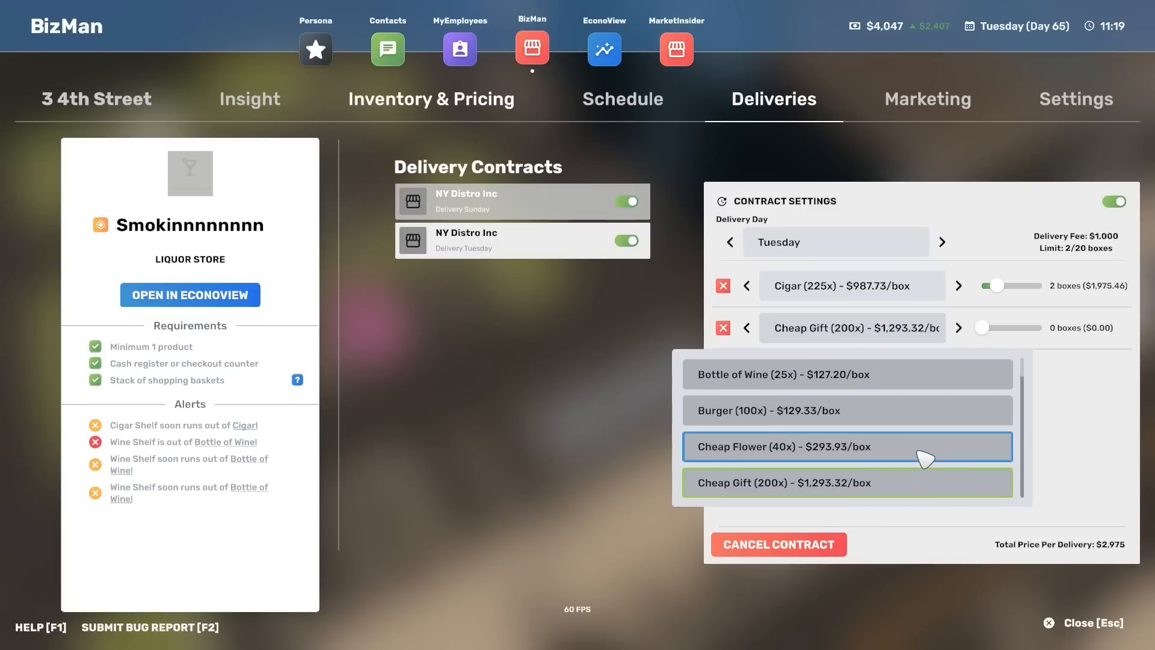
{"action": "left_click", "coordinate": [870, 385]}
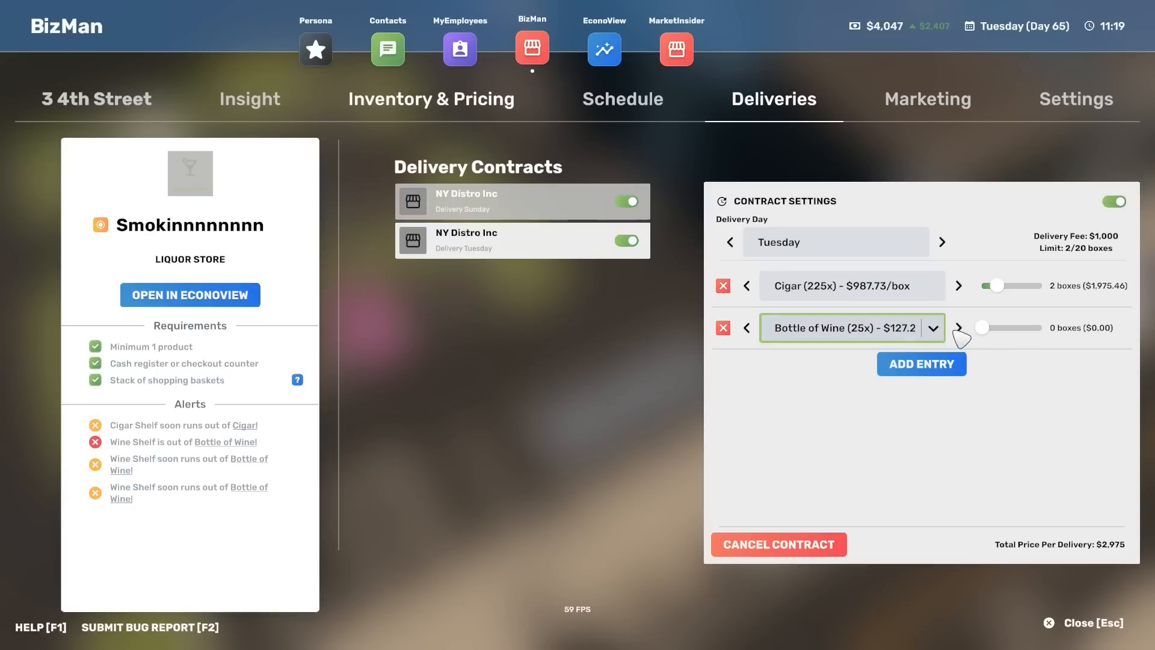
{"action": "left_click_drag", "start_coordinate": [996, 327], "coordinate": [1054, 342]}
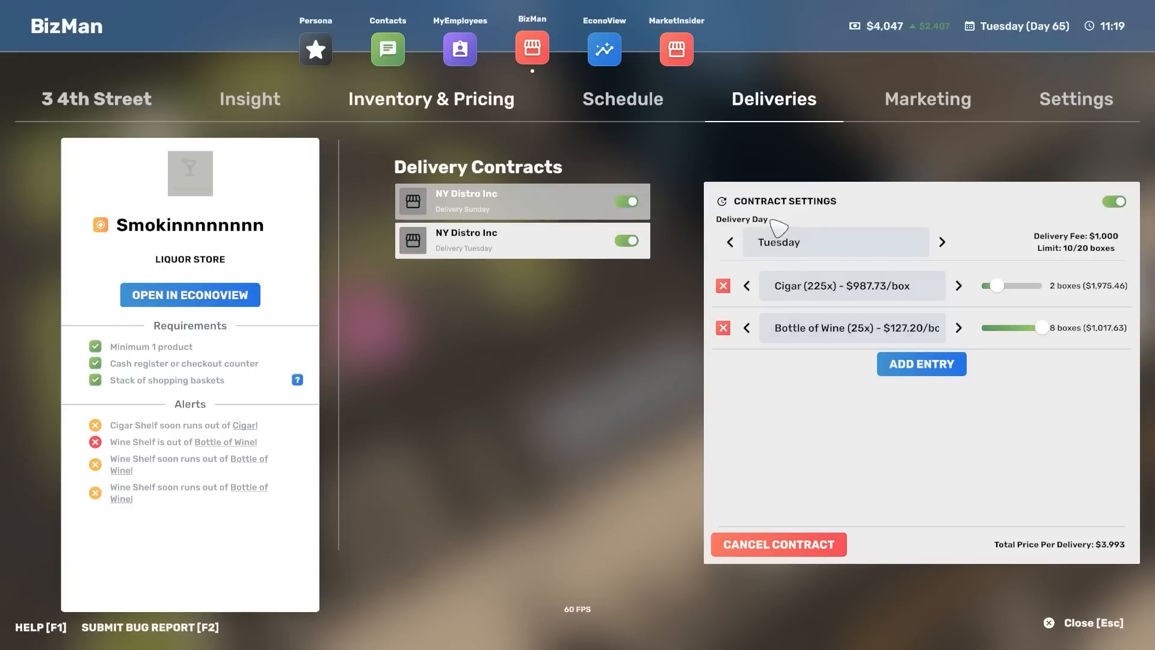
Switch the contract's delivery day to Wednesday and close the business manager.
{"action": "left_click", "coordinate": [919, 244]}
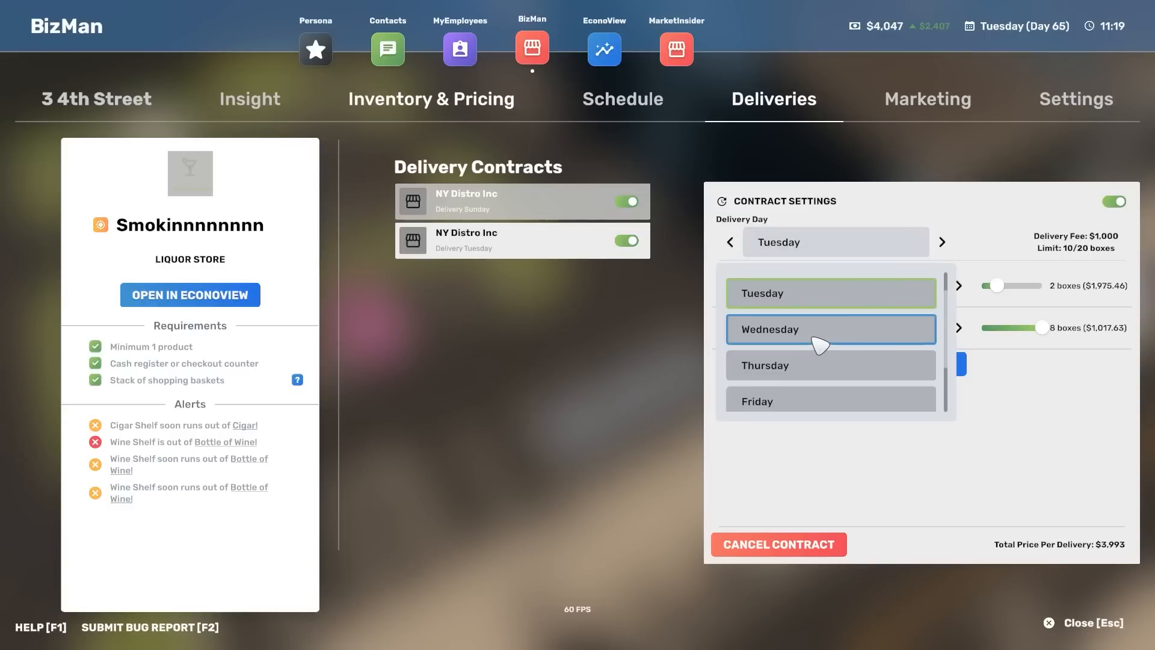
{"action": "left_click", "coordinate": [821, 344]}
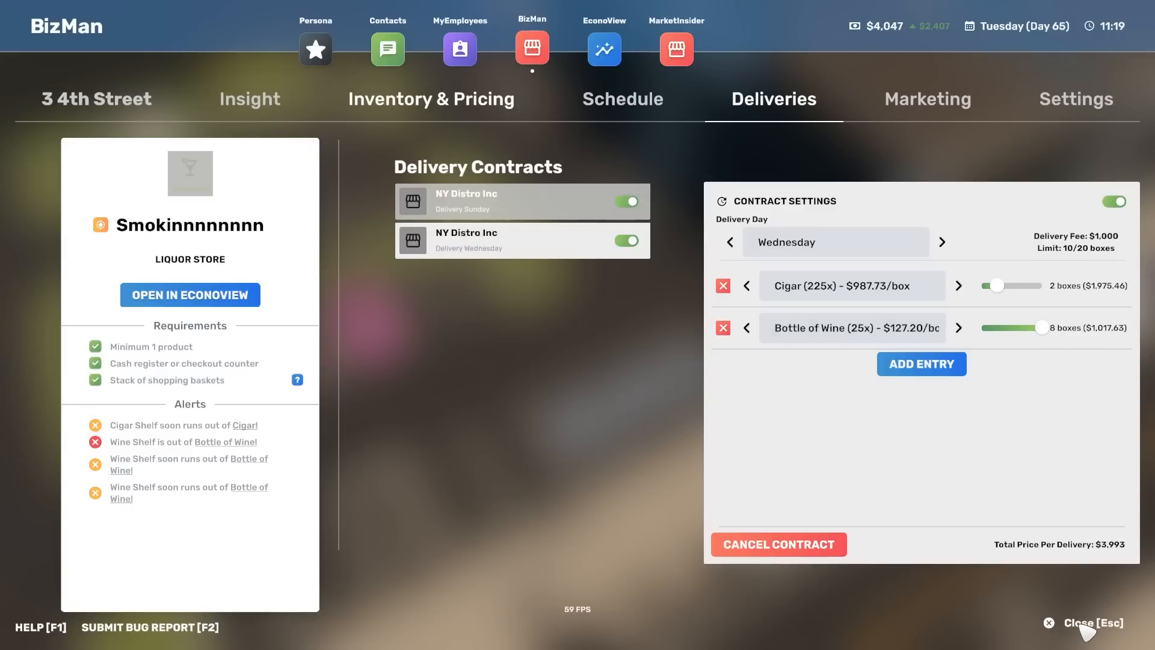
{"action": "left_click", "coordinate": [1087, 625]}
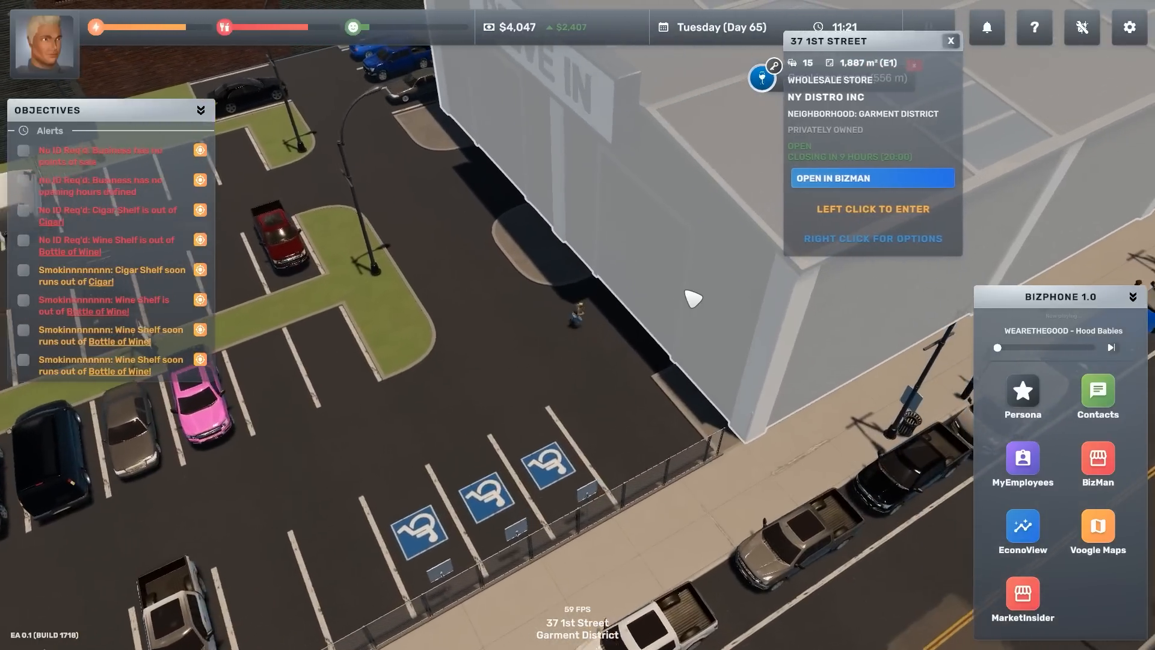
Enter NY Distro Inc, grab the handtruck and wheel it along the aisles to the Cigar shelf.
{"action": "left_click", "coordinate": [686, 298]}
{"action": "scroll", "coordinate": [668, 309], "scroll_direction": "up", "scroll_amount": 4}
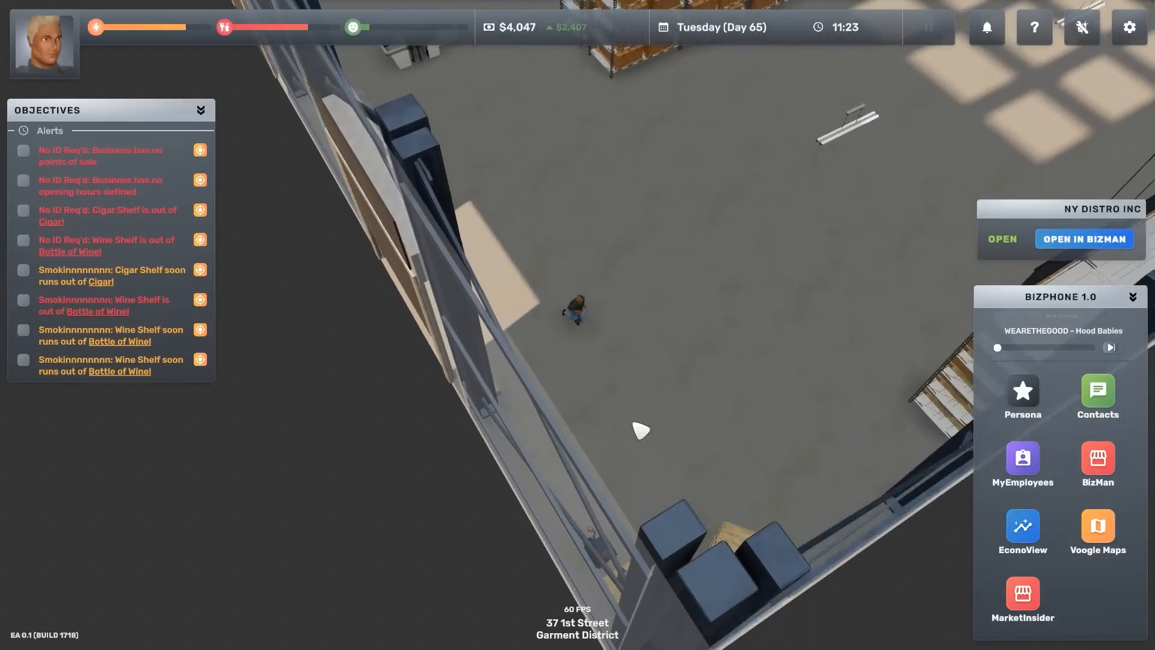
{"action": "scroll", "coordinate": [603, 454], "scroll_direction": "up", "scroll_amount": 3}
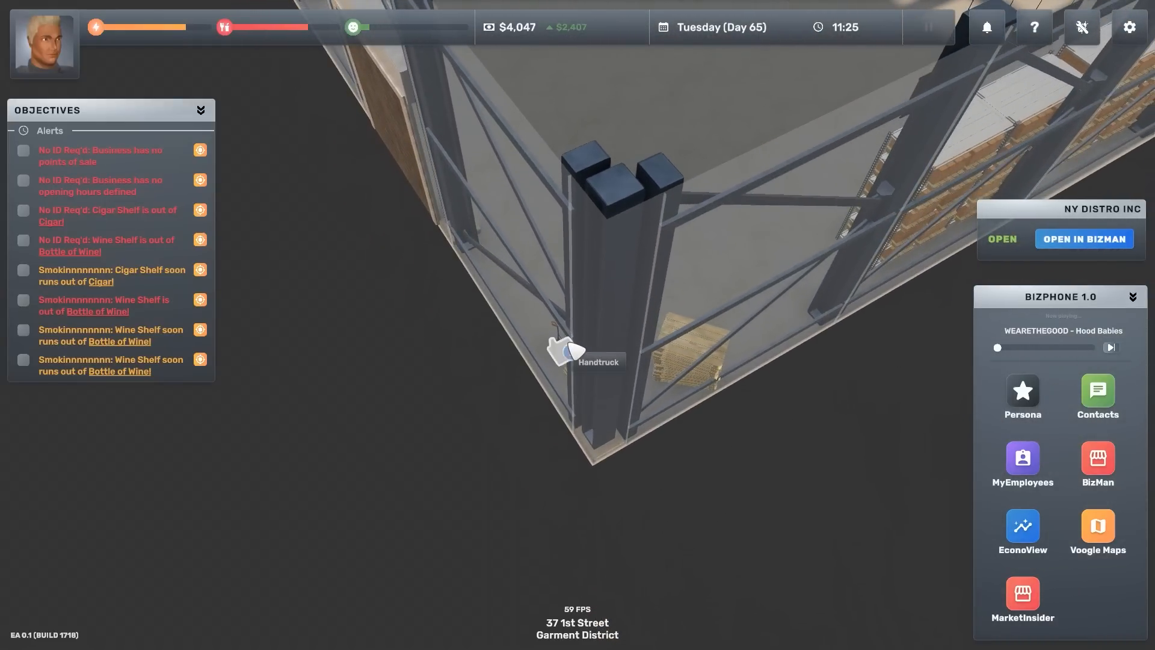
{"action": "left_click", "coordinate": [569, 350]}
{"action": "left_click_drag", "start_coordinate": [771, 136], "coordinate": [681, 151]}
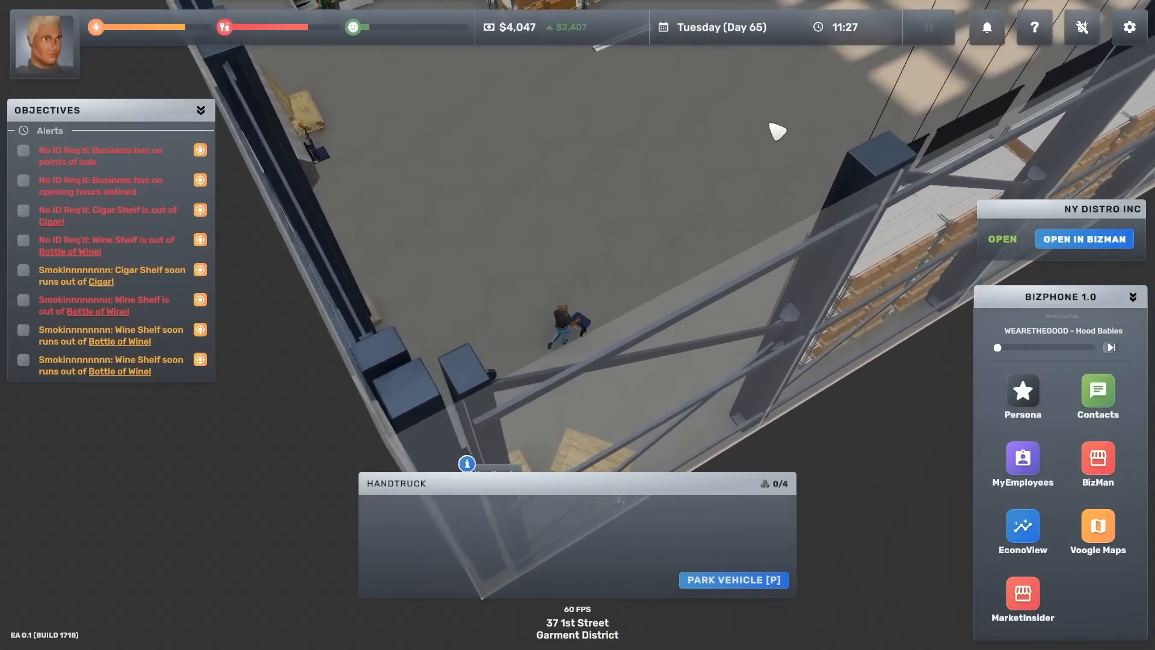
{"action": "key", "text": "e"}
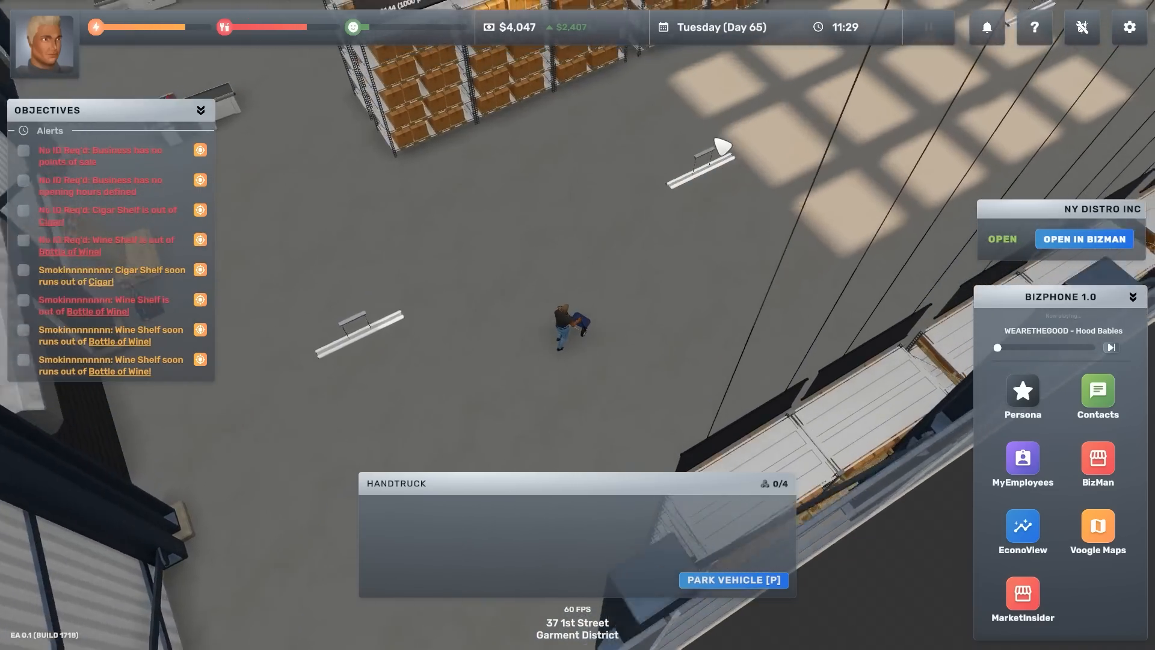
{"action": "key", "text": "e"}
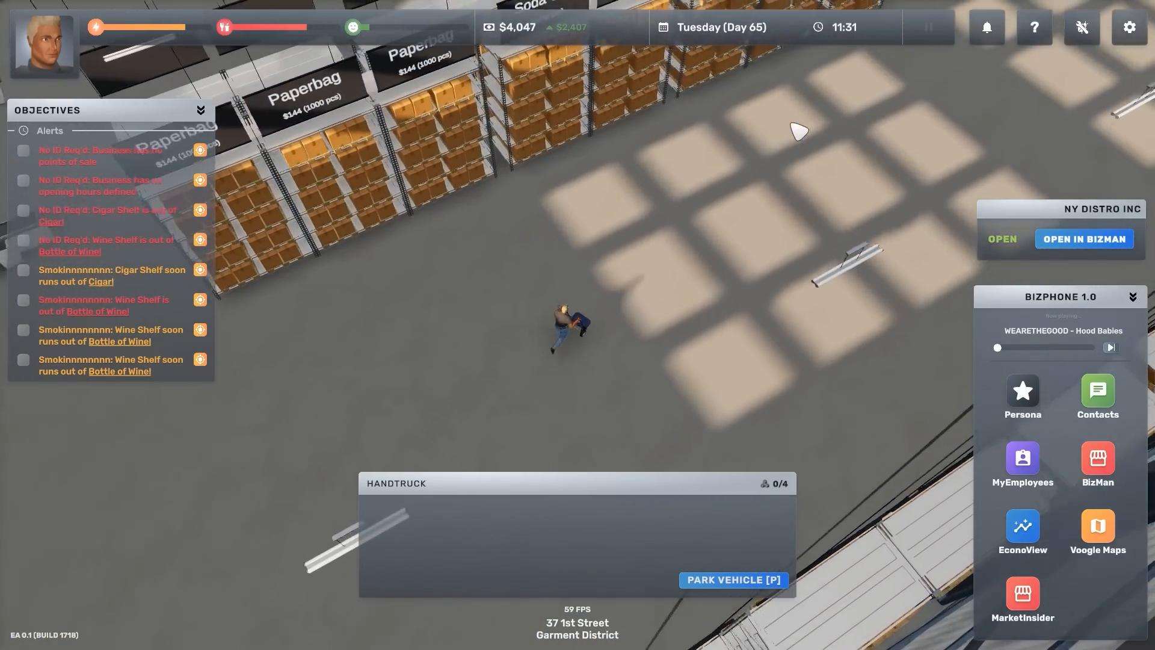
{"action": "key", "text": "w"}
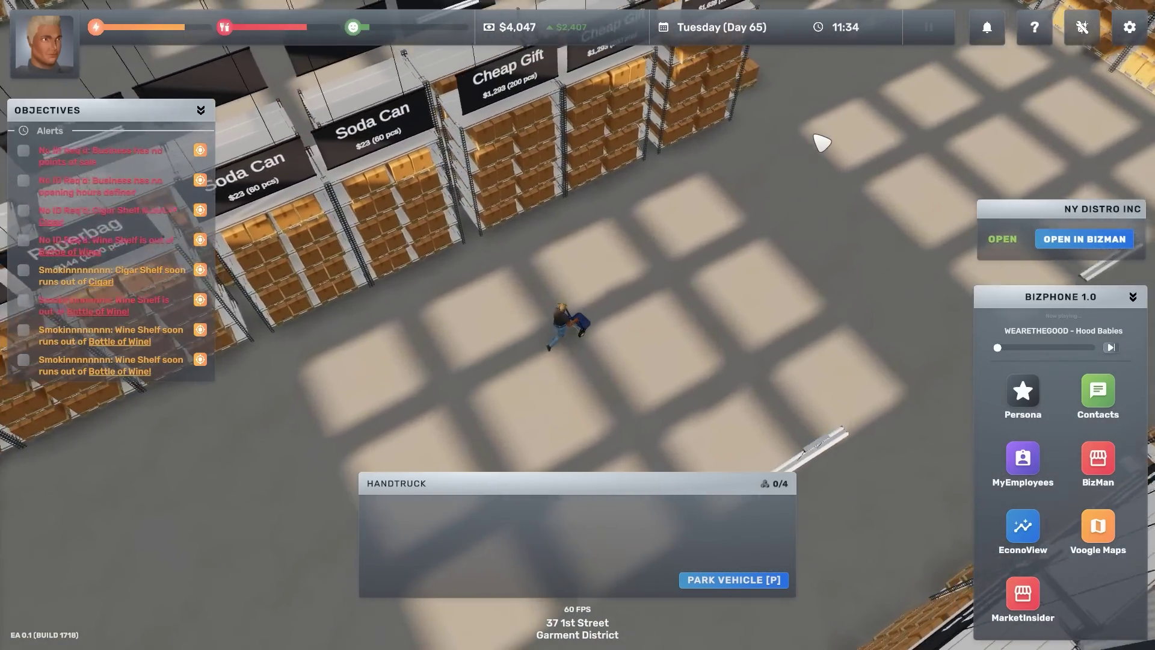
{"action": "key", "text": "w"}
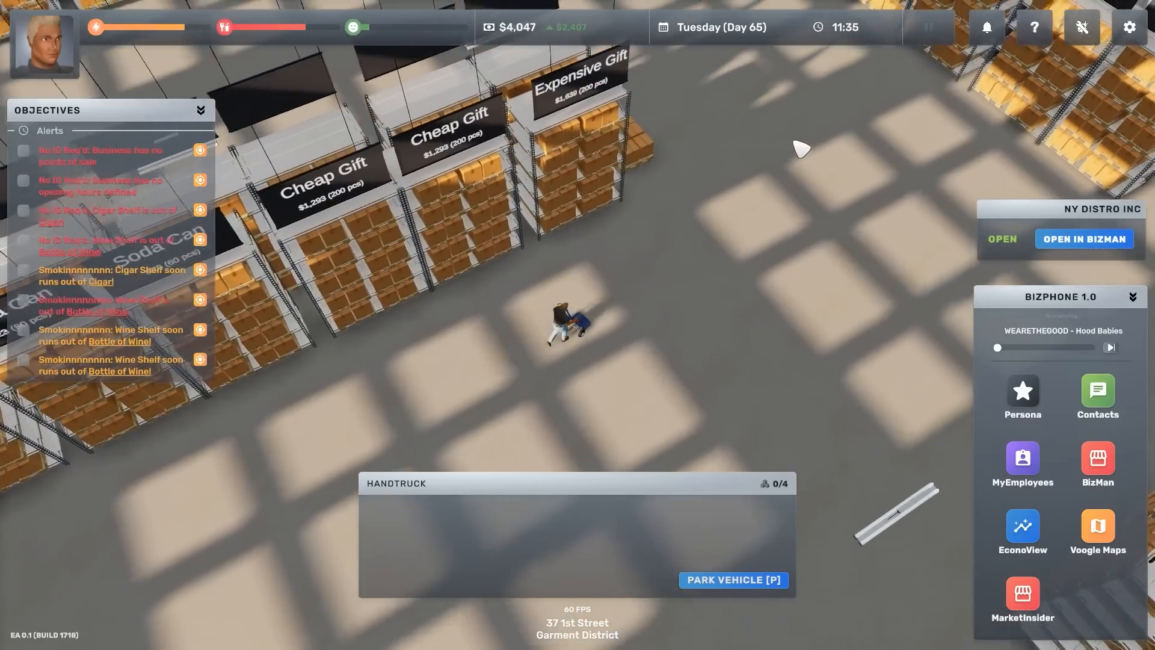
{"action": "key", "text": "w"}
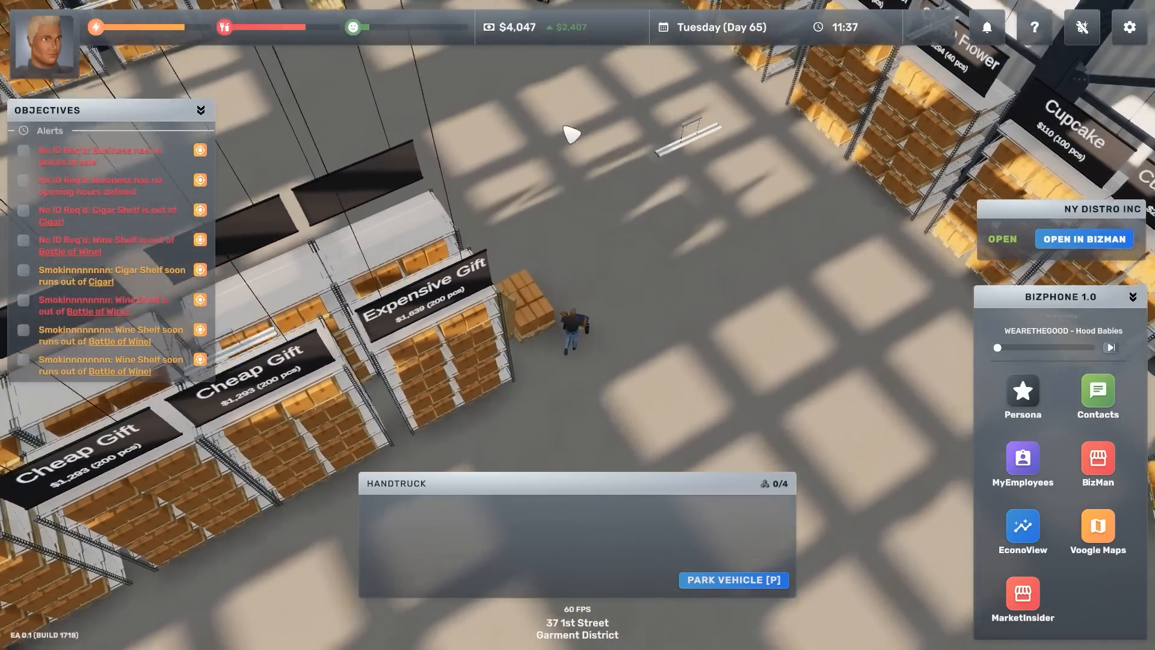
{"action": "key", "text": "w"}
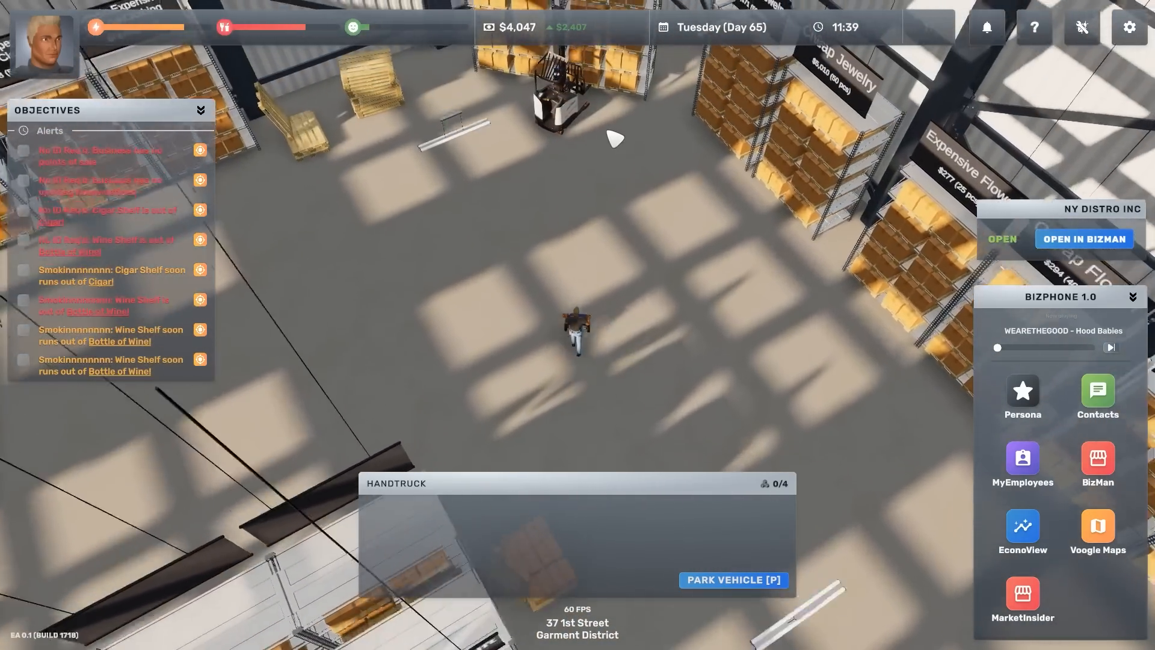
{"action": "key", "text": "w"}
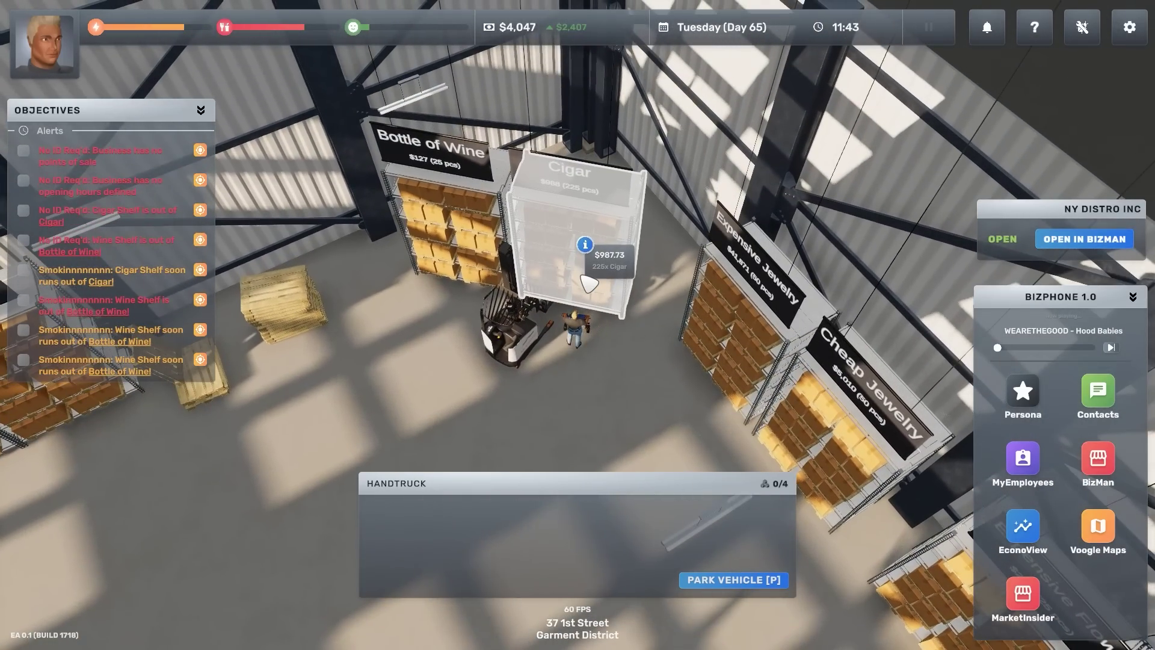
Load 225 cigars and three 25-bottle cases of wine onto the handtruck.
{"action": "left_click", "coordinate": [589, 284]}
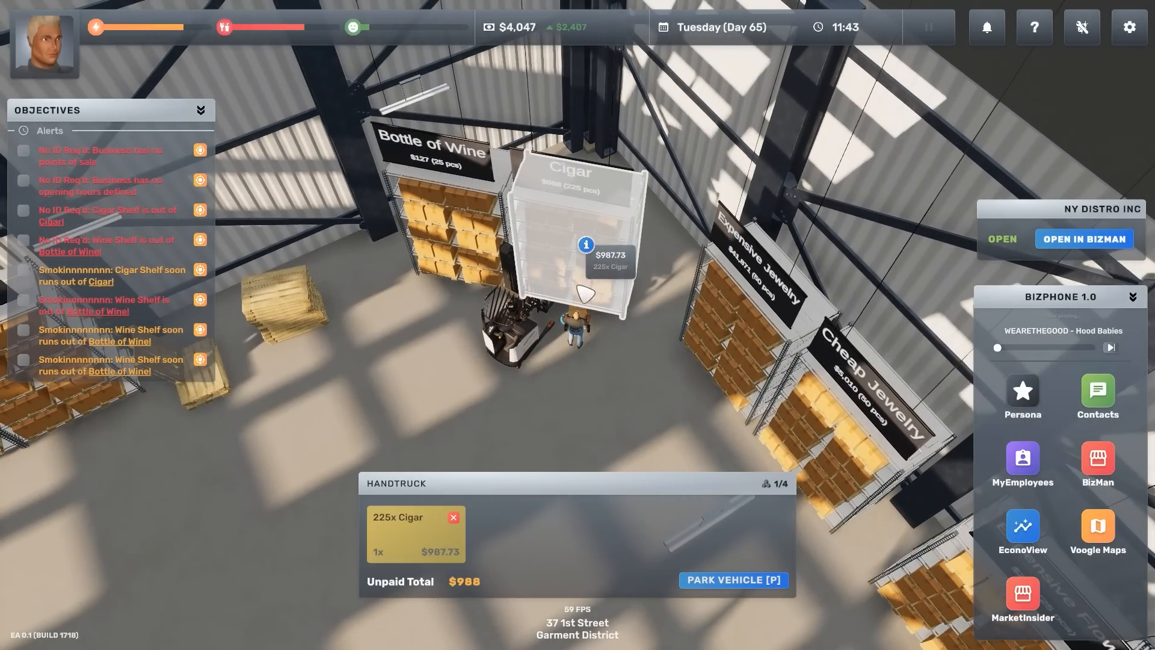
{"action": "key", "text": "w"}
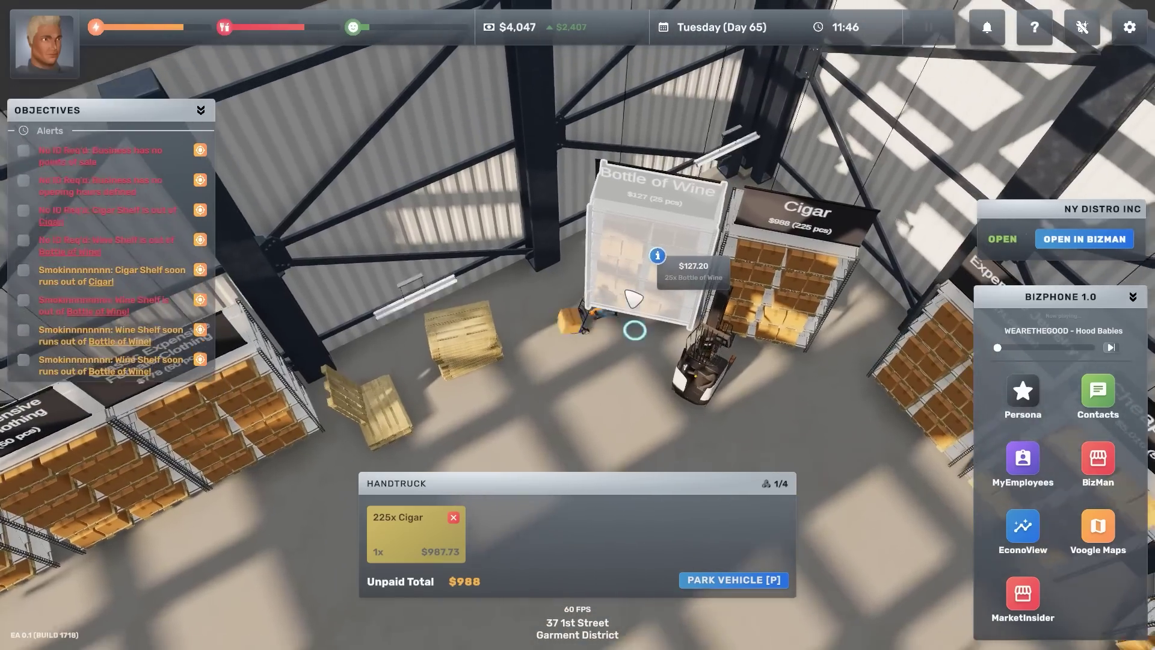
{"action": "left_click", "coordinate": [616, 274]}
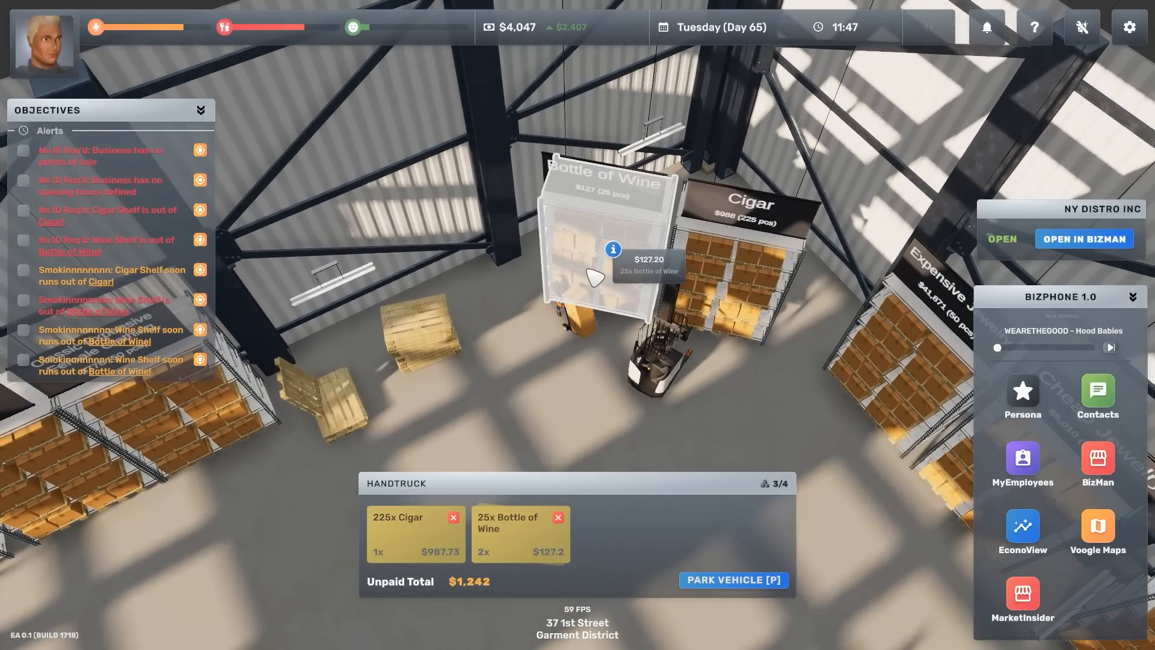
{"action": "left_click", "coordinate": [595, 277]}
Wheel the goods to the checkout and place the $1,369 order for the cigars and wine.
{"action": "key", "text": "s"}
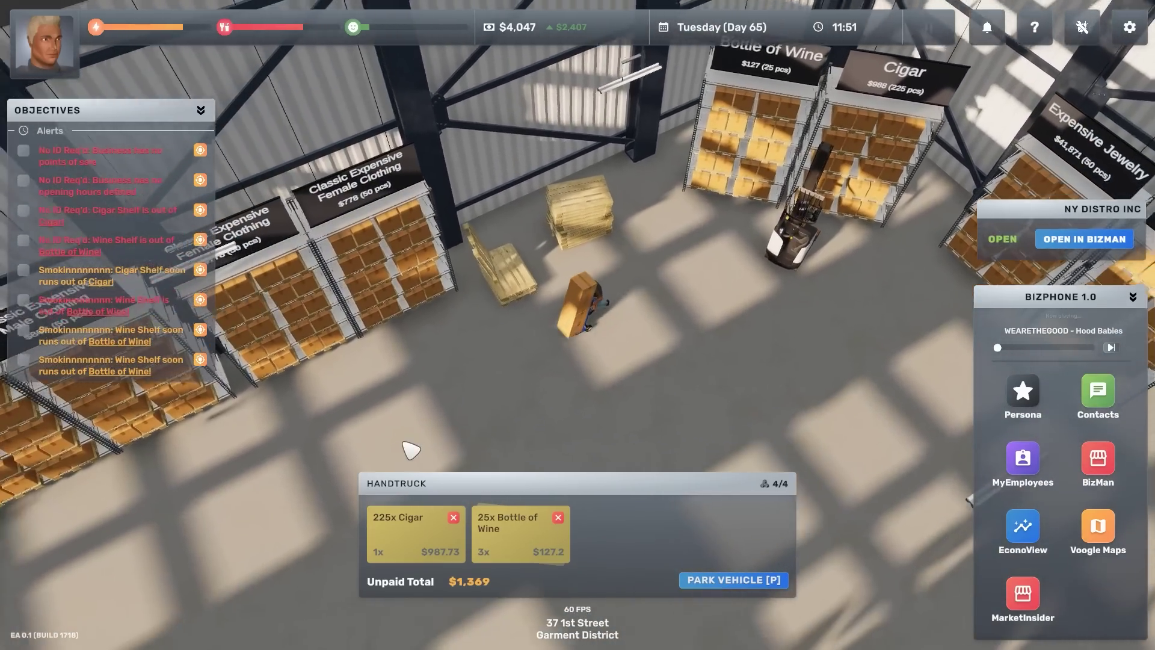
{"action": "key", "text": "w"}
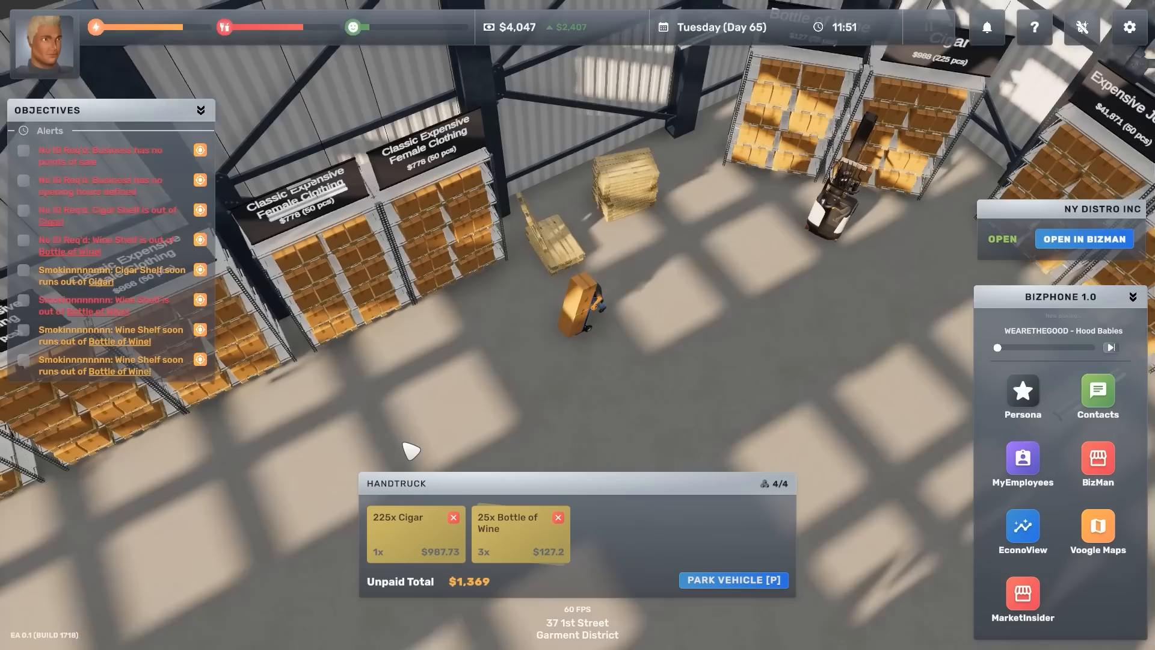
{"action": "key", "text": "w"}
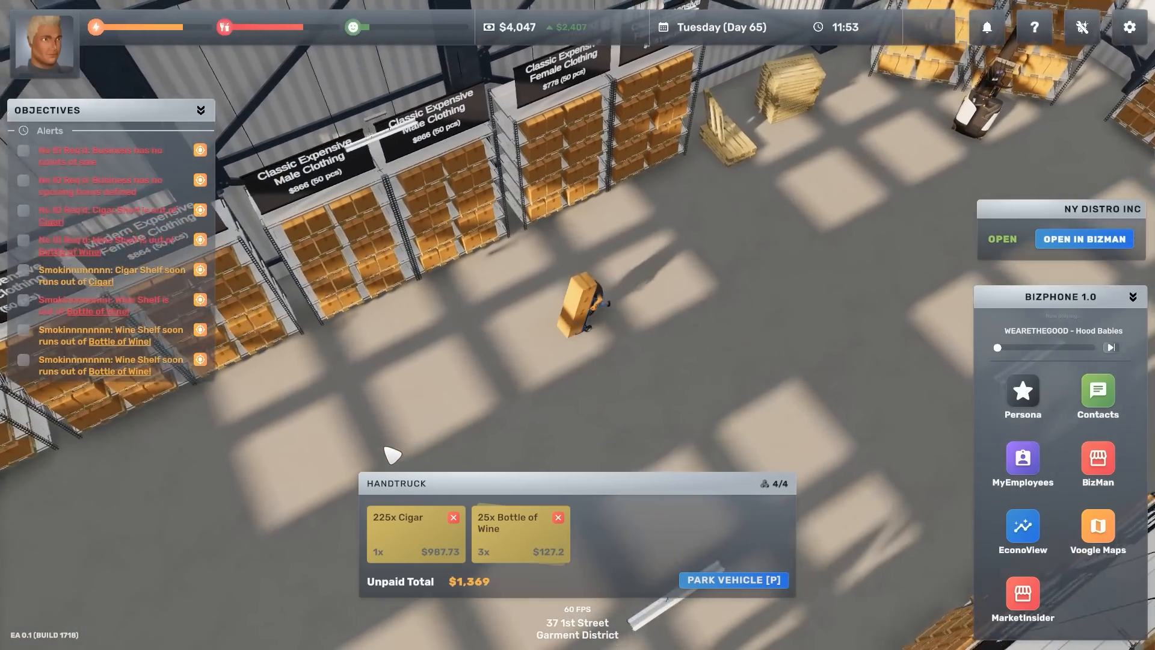
{"action": "key", "text": "w"}
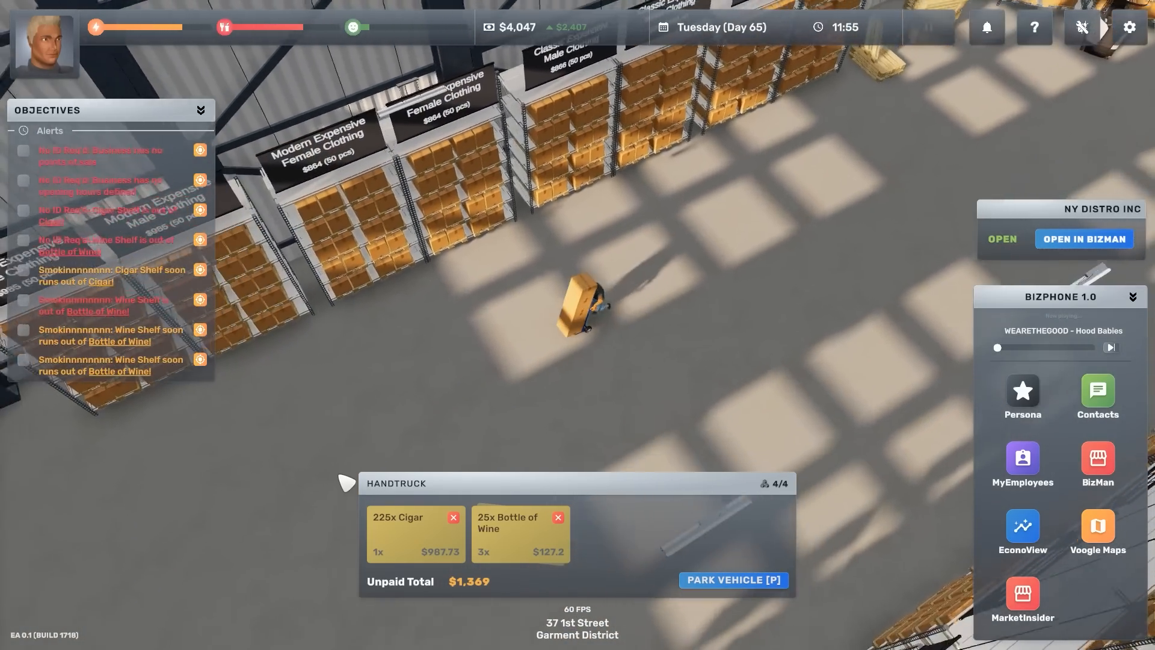
{"action": "key", "text": "w"}
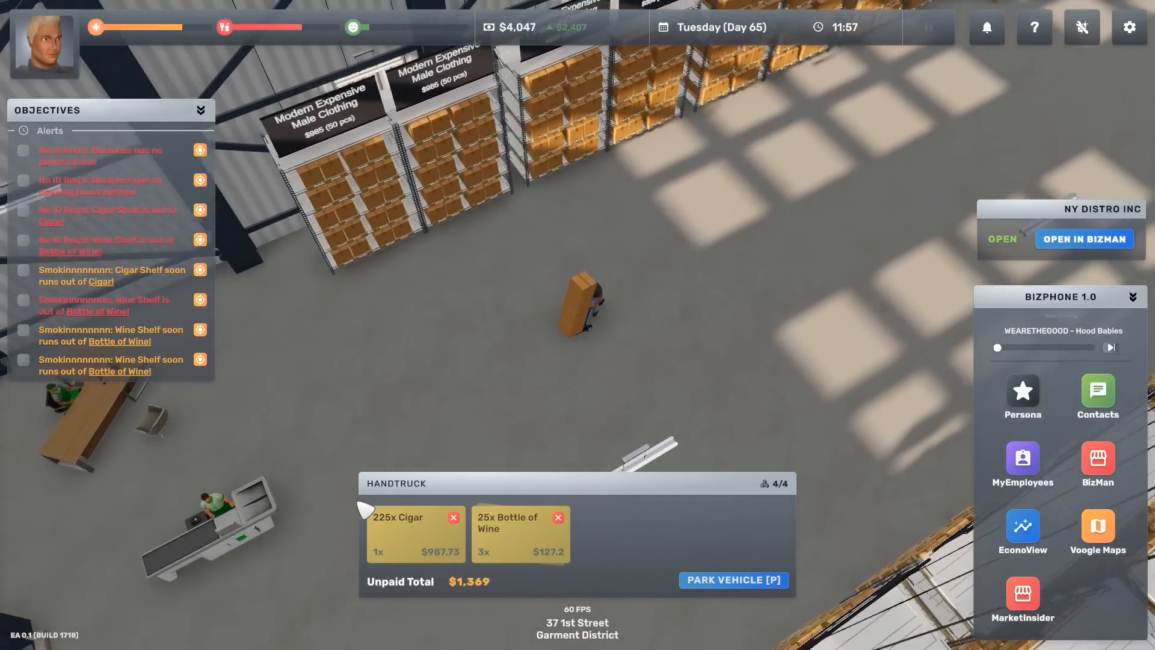
{"action": "key", "text": "w"}
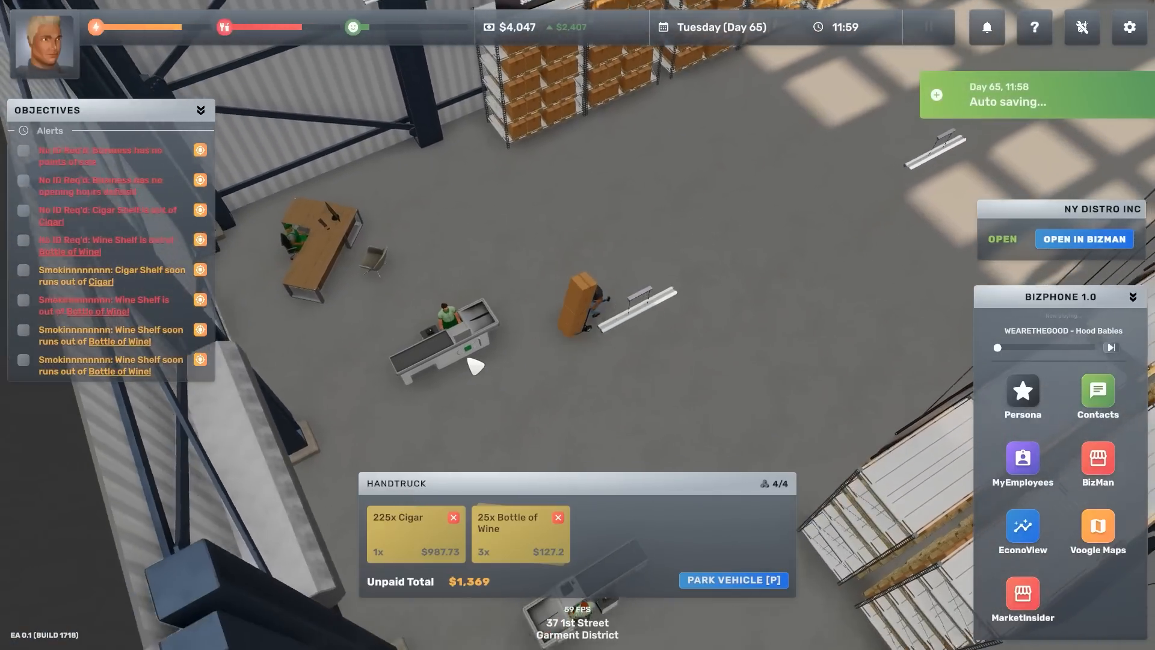
{"action": "left_click", "coordinate": [554, 261]}
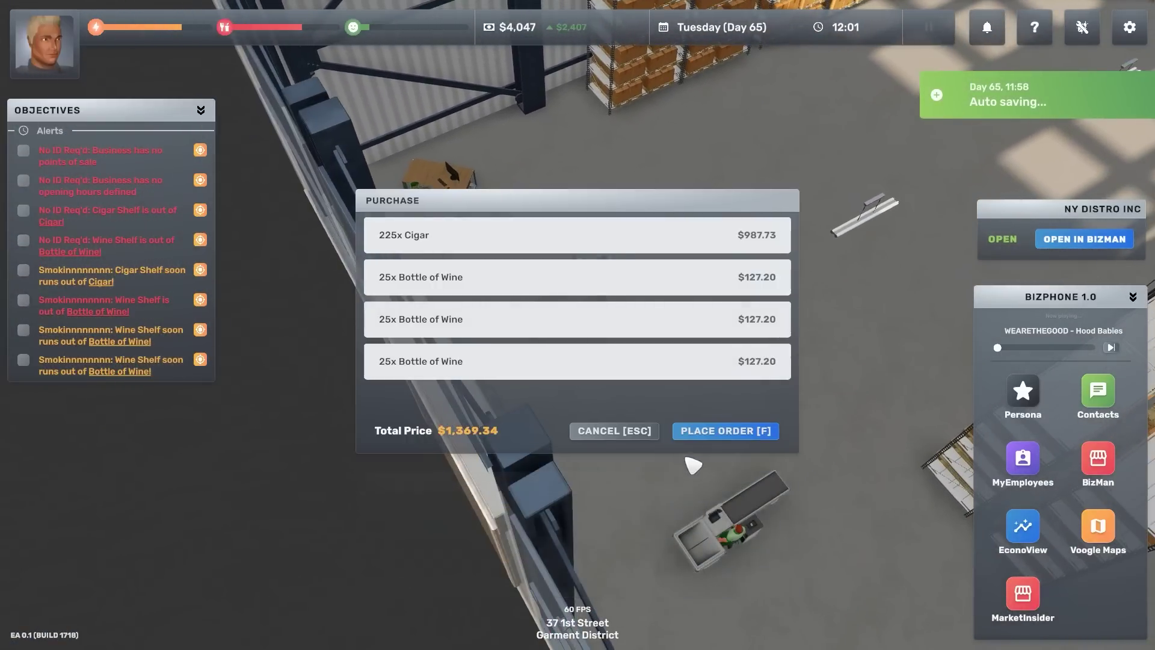
{"action": "left_click", "coordinate": [726, 430]}
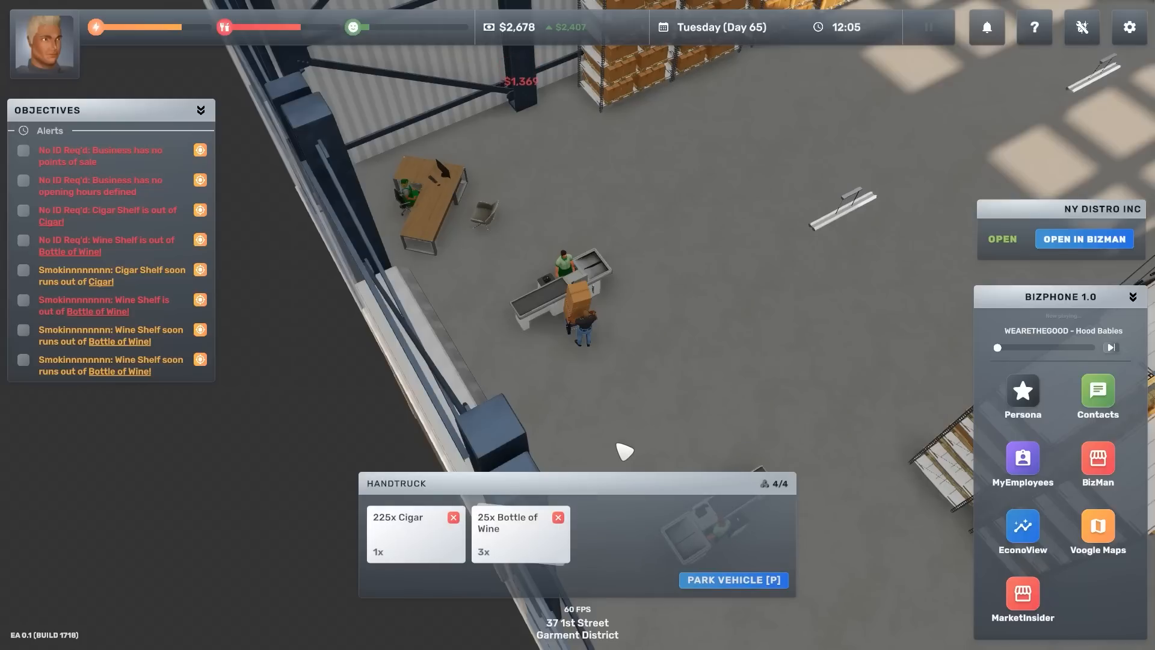
Leave the warehouse lot and briefly check Voogle Maps for the route.
{"action": "left_click_drag", "start_coordinate": [622, 450], "coordinate": [455, 406]}
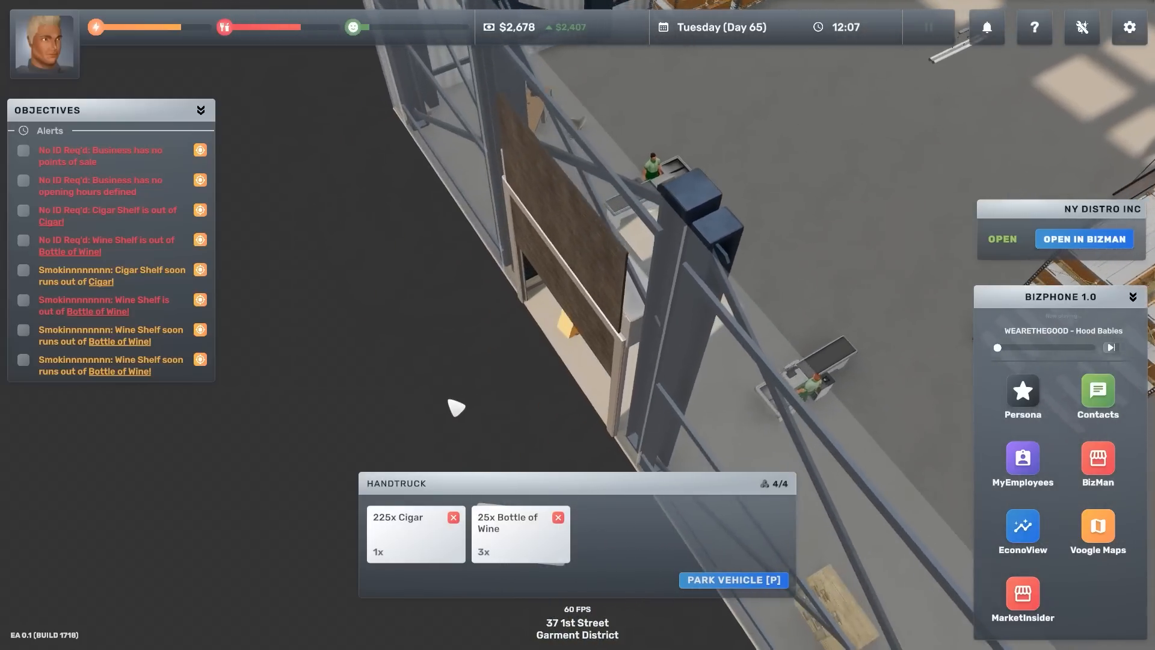
{"action": "scroll", "coordinate": [456, 407], "scroll_direction": "down", "scroll_amount": 5}
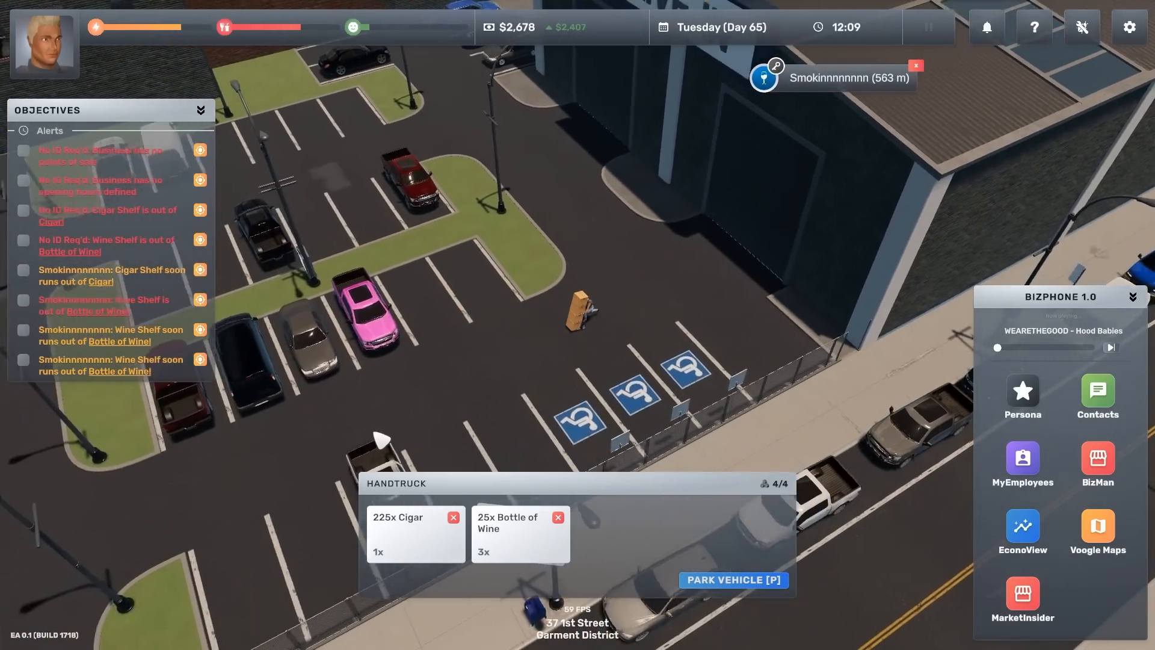
{"action": "mouse_move", "coordinate": [380, 439]}
{"action": "left_mouse_down"}
{"action": "mouse_move", "coordinate": [219, 492]}
{"action": "mouse_move", "coordinate": [597, 493]}
{"action": "mouse_move", "coordinate": [761, 282]}
{"action": "mouse_move", "coordinate": [740, 276]}
{"action": "mouse_move", "coordinate": [809, 300]}
{"action": "mouse_move", "coordinate": [889, 222]}
{"action": "mouse_move", "coordinate": [639, 154]}
{"action": "left_mouse_up"}
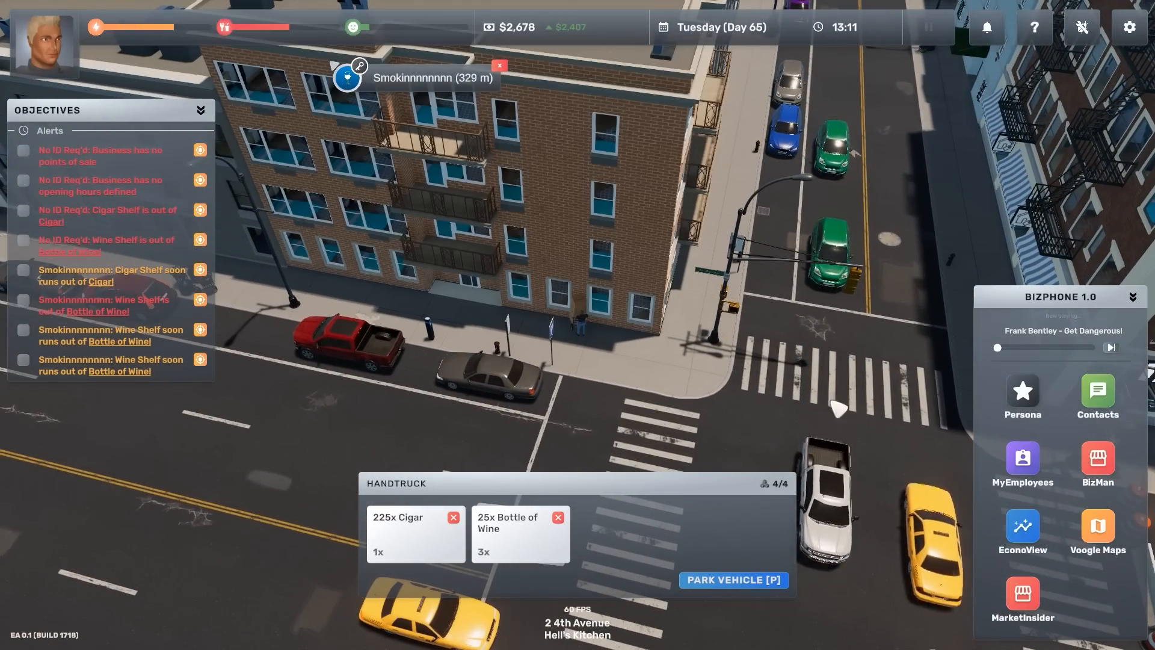
{"action": "left_click", "coordinate": [1097, 536]}
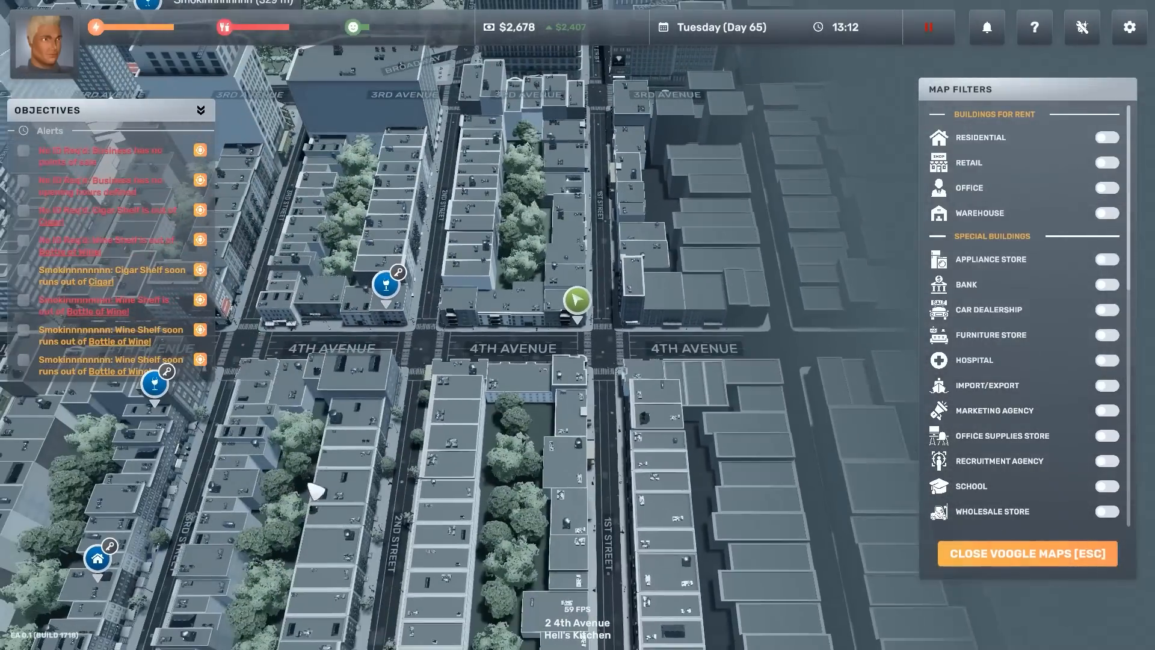
{"action": "left_click", "coordinate": [1003, 555]}
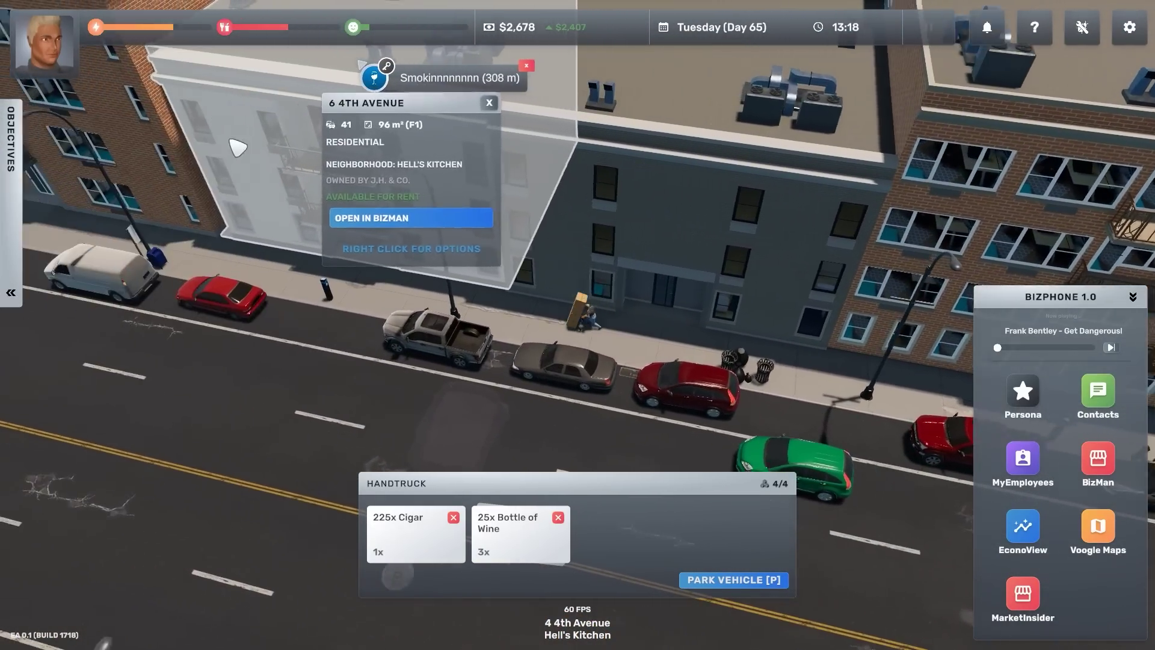
Follow 4th Avenue past number 8 and select the No ID Req'd building at 10 4th Avenue.
{"action": "left_click_drag", "start_coordinate": [237, 146], "coordinate": [235, 284]}
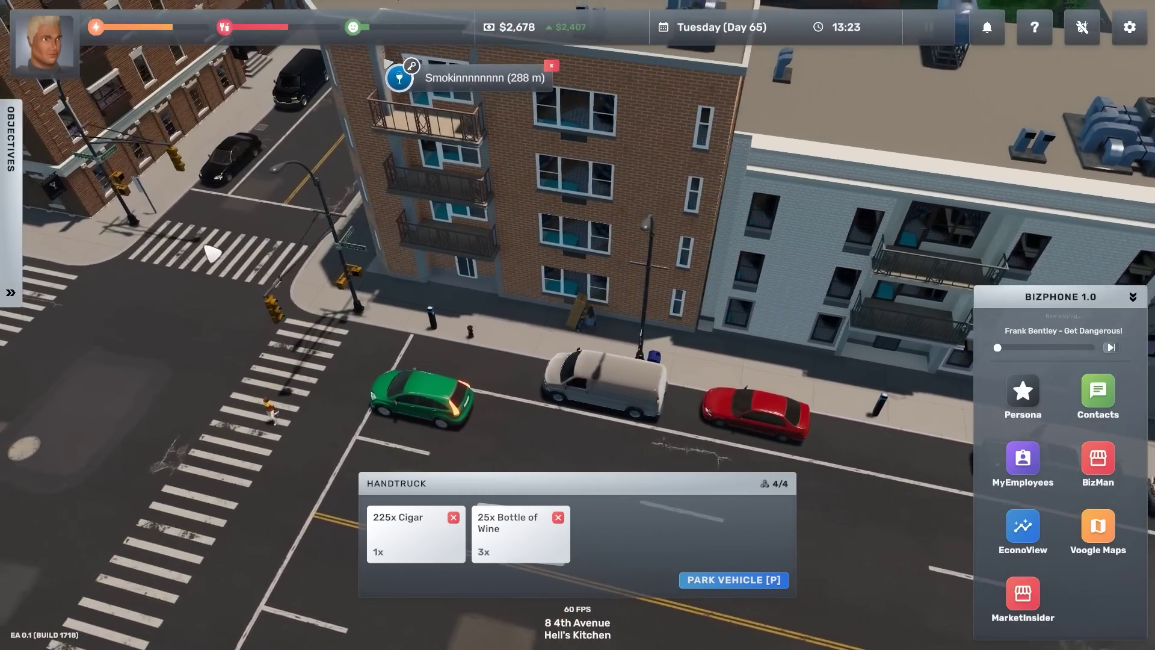
{"action": "left_click_drag", "start_coordinate": [211, 254], "coordinate": [355, 287]}
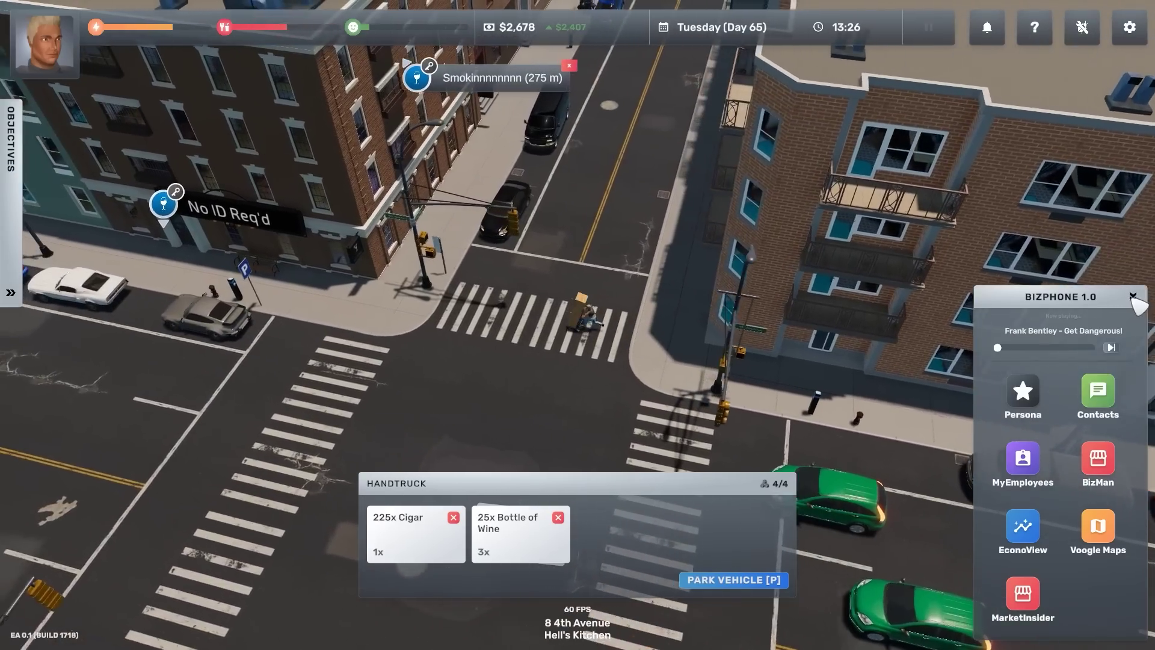
{"action": "left_click", "coordinate": [1125, 314]}
{"action": "left_click_drag", "start_coordinate": [632, 308], "coordinate": [475, 284]}
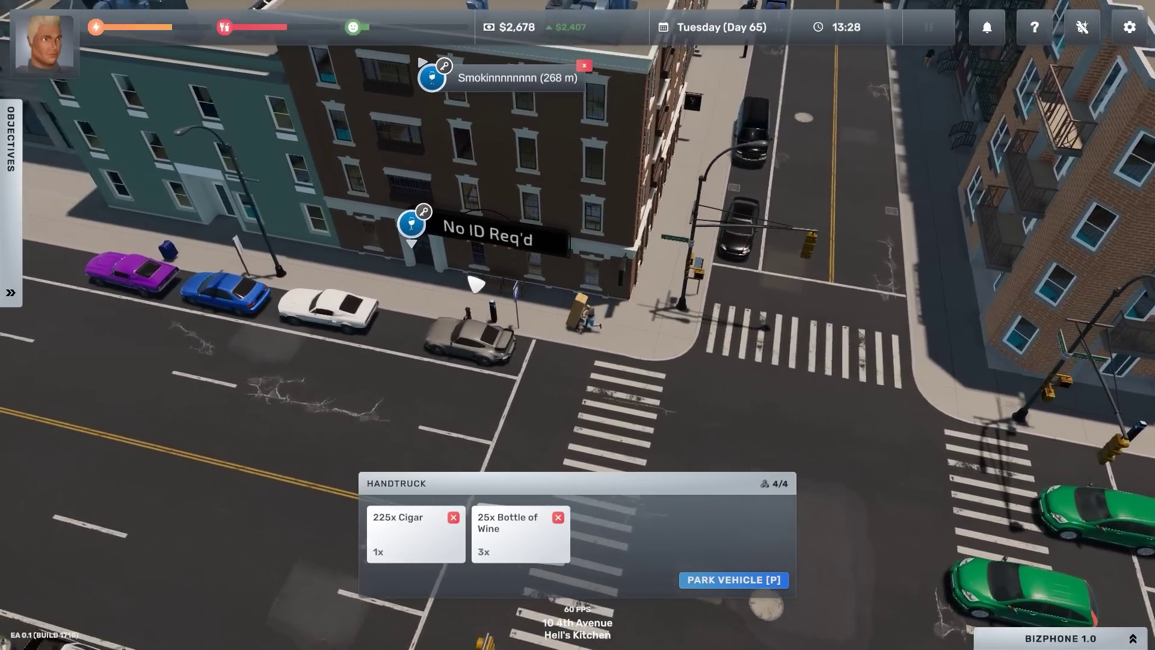
{"action": "left_click", "coordinate": [475, 284]}
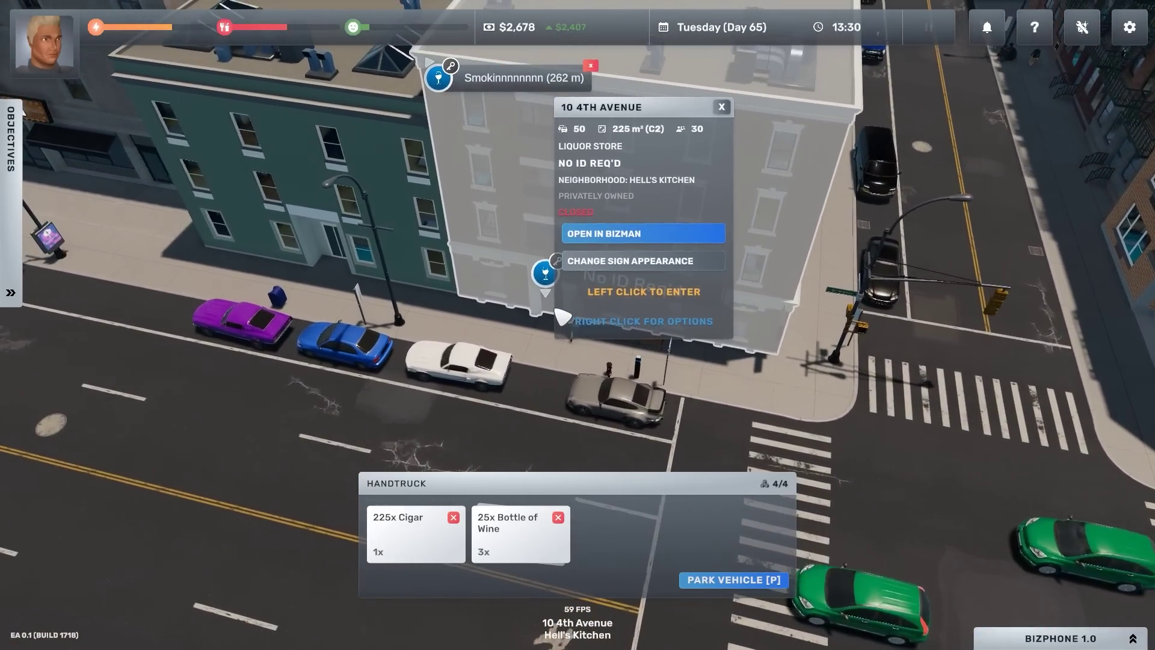
Restock No ID Req'd's wine shelf with a case and its cigar shelf with the cigars, then leave.
{"action": "left_click", "coordinate": [563, 318]}
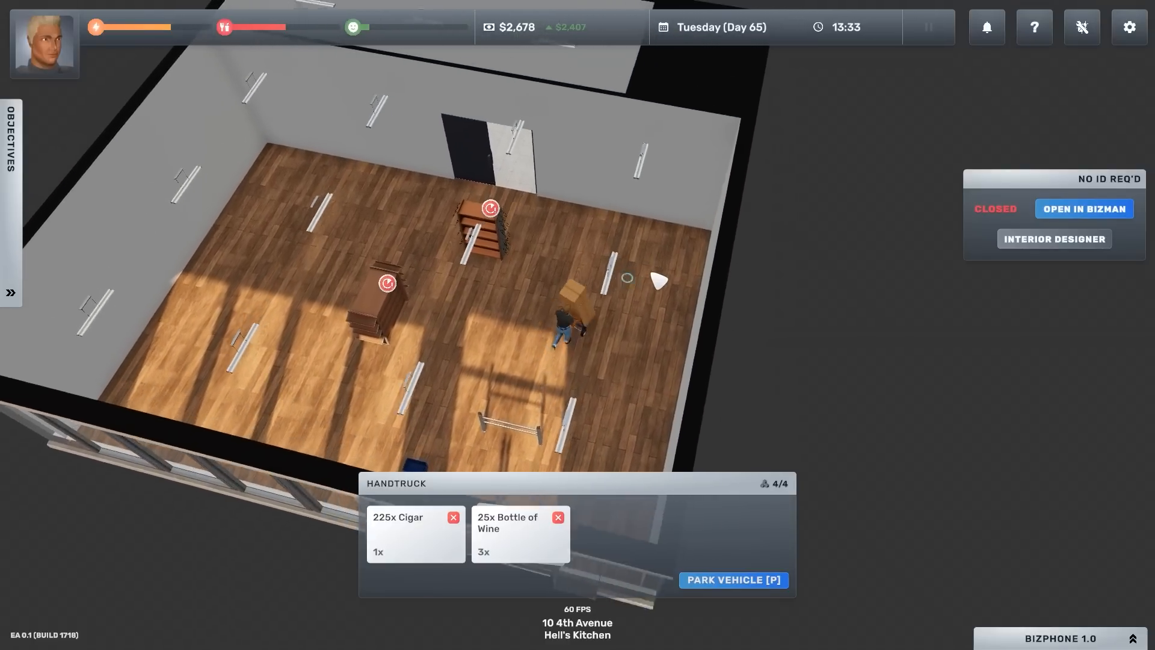
{"action": "scroll", "coordinate": [565, 213], "scroll_direction": "up", "scroll_amount": 4}
{"action": "left_click", "coordinate": [388, 289]}
{"action": "left_click", "coordinate": [397, 311]}
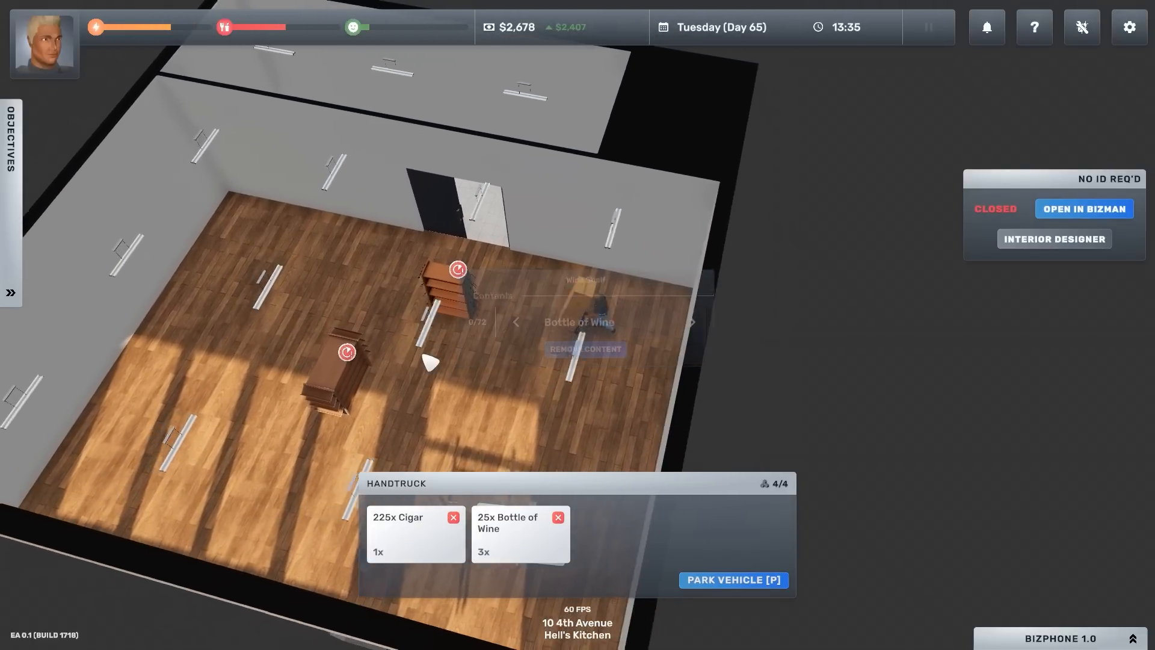
{"action": "left_click", "coordinate": [487, 361]}
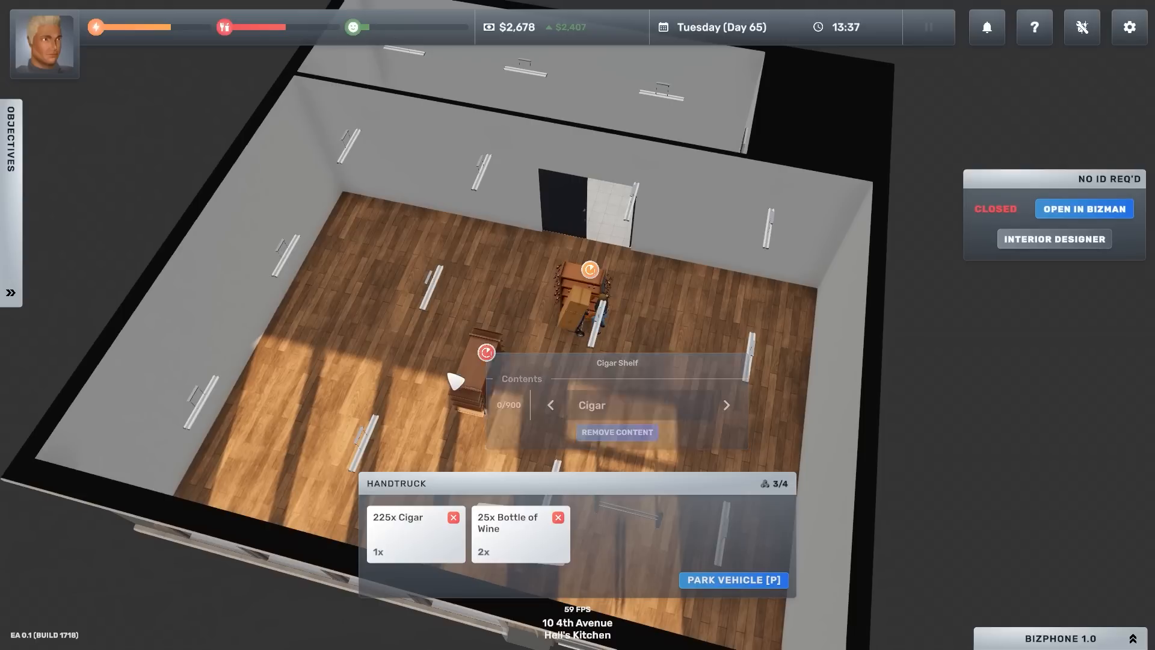
{"action": "left_click", "coordinate": [454, 380]}
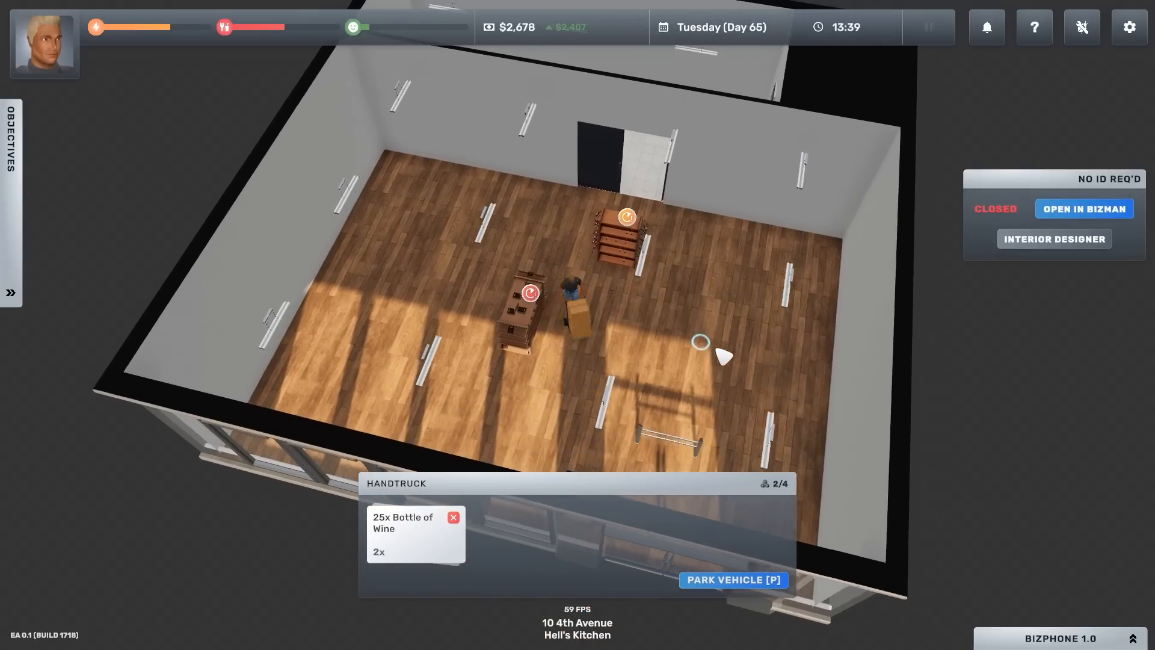
{"action": "left_click_drag", "start_coordinate": [724, 356], "coordinate": [536, 471]}
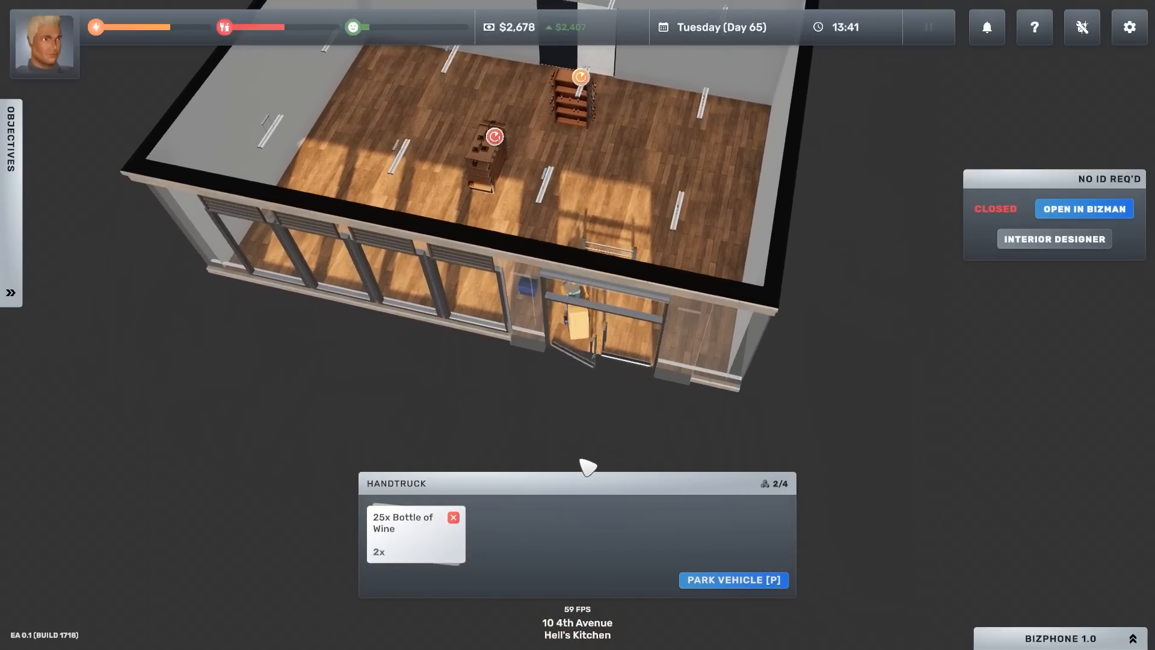
{"action": "left_click", "coordinate": [586, 466]}
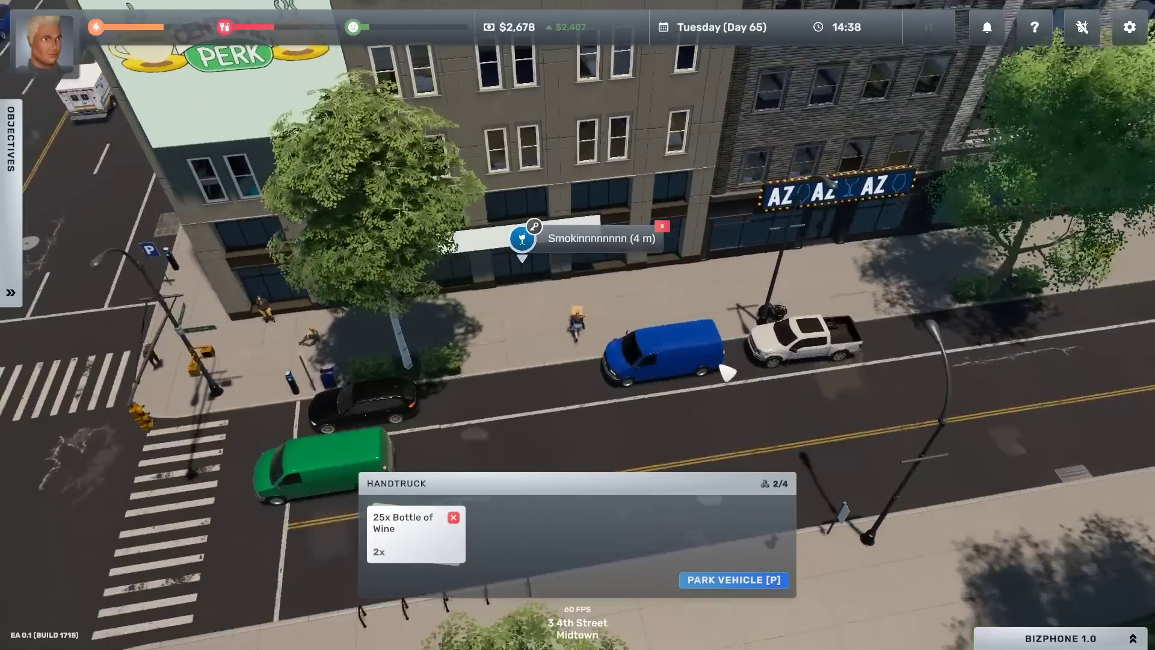
At 3 4th Street, glance at the business manager and enter the Smokinnnnnnnn shop.
{"action": "left_click", "coordinate": [559, 271]}
{"action": "left_click", "coordinate": [562, 299]}
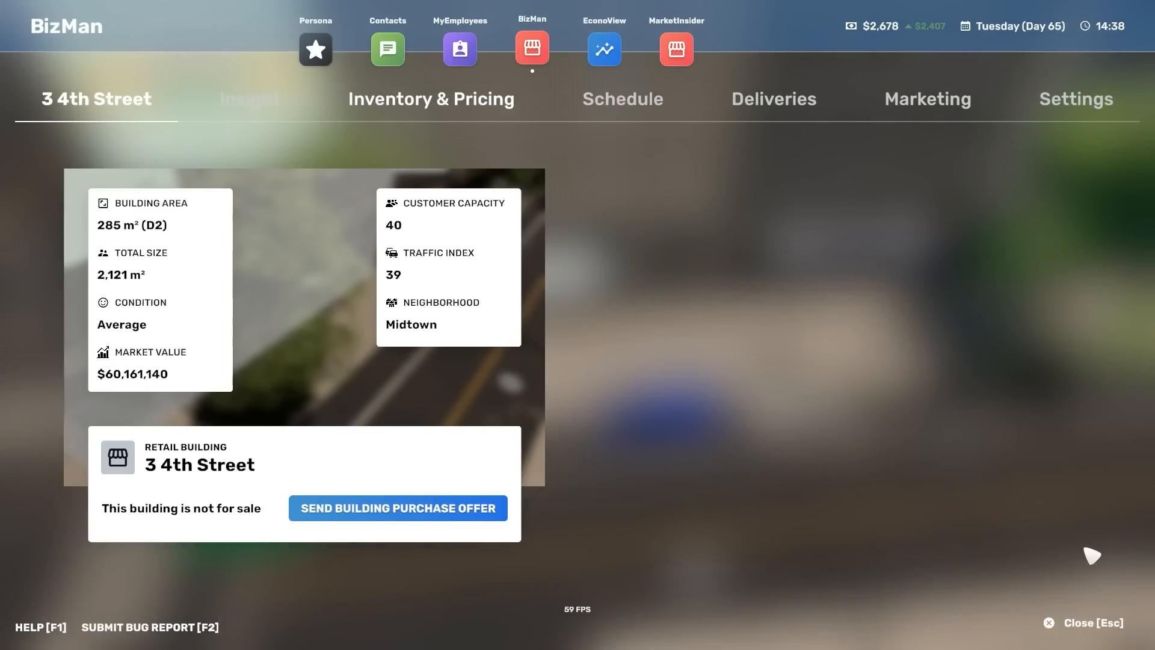
{"action": "left_click", "coordinate": [1086, 622]}
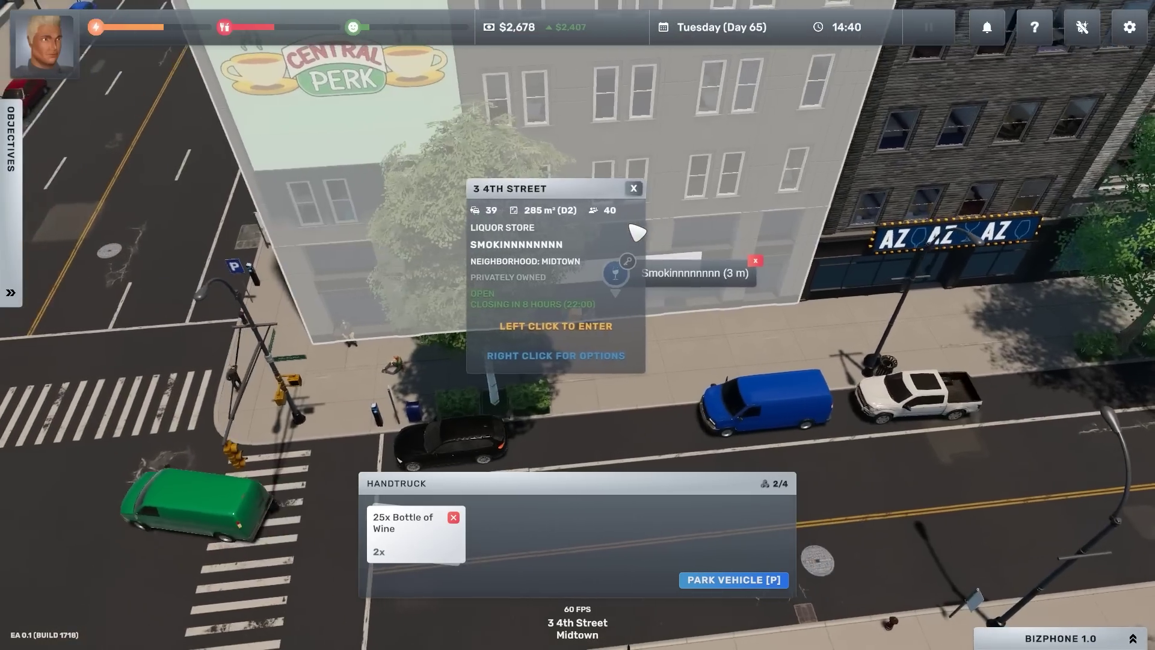
{"action": "left_click", "coordinate": [636, 232]}
{"action": "scroll", "coordinate": [774, 310], "scroll_direction": "up", "scroll_amount": 3}
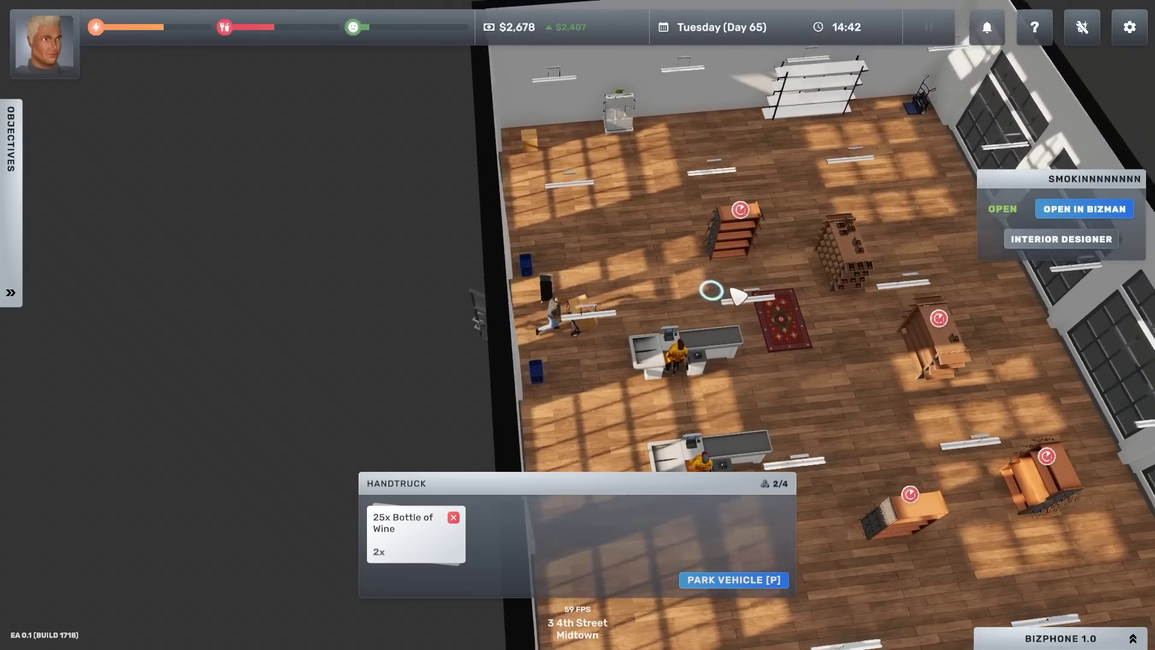
Unload the remaining Bottle of Wine boxes onto Smokinnnnnnnn's wine shelves, emptying the handtruck.
{"action": "left_click", "coordinate": [762, 205]}
{"action": "left_click", "coordinate": [649, 357]}
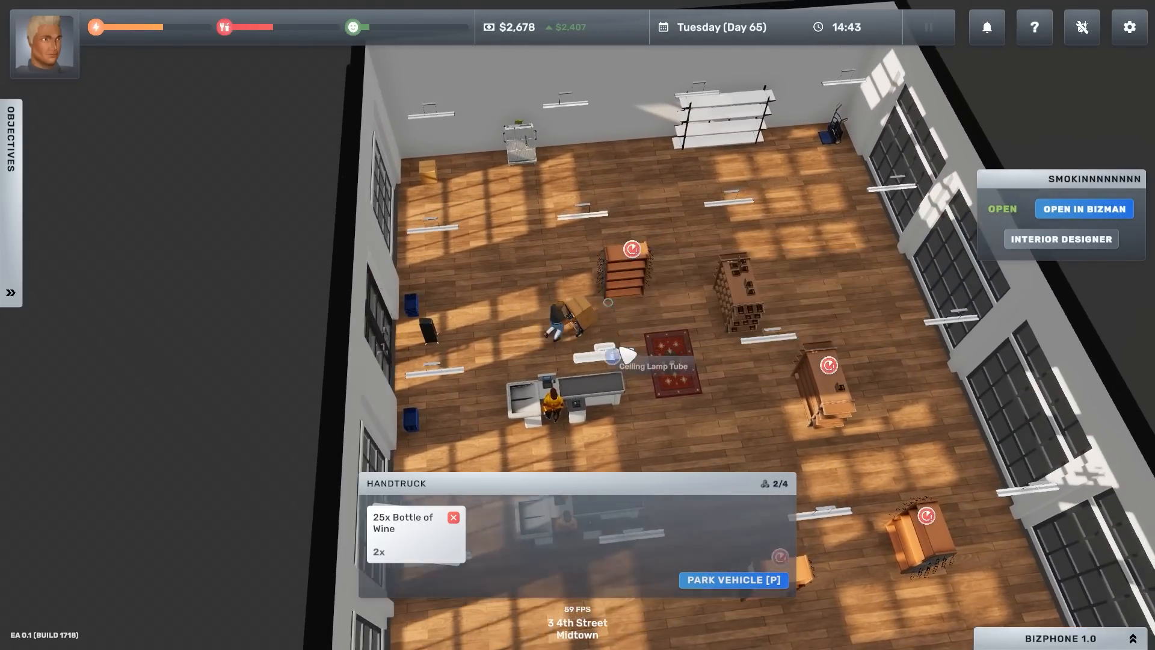
{"action": "mouse_move", "coordinate": [767, 474]}
{"action": "left_mouse_down"}
{"action": "mouse_move", "coordinate": [527, 397]}
{"action": "mouse_move", "coordinate": [596, 342]}
{"action": "left_mouse_up"}
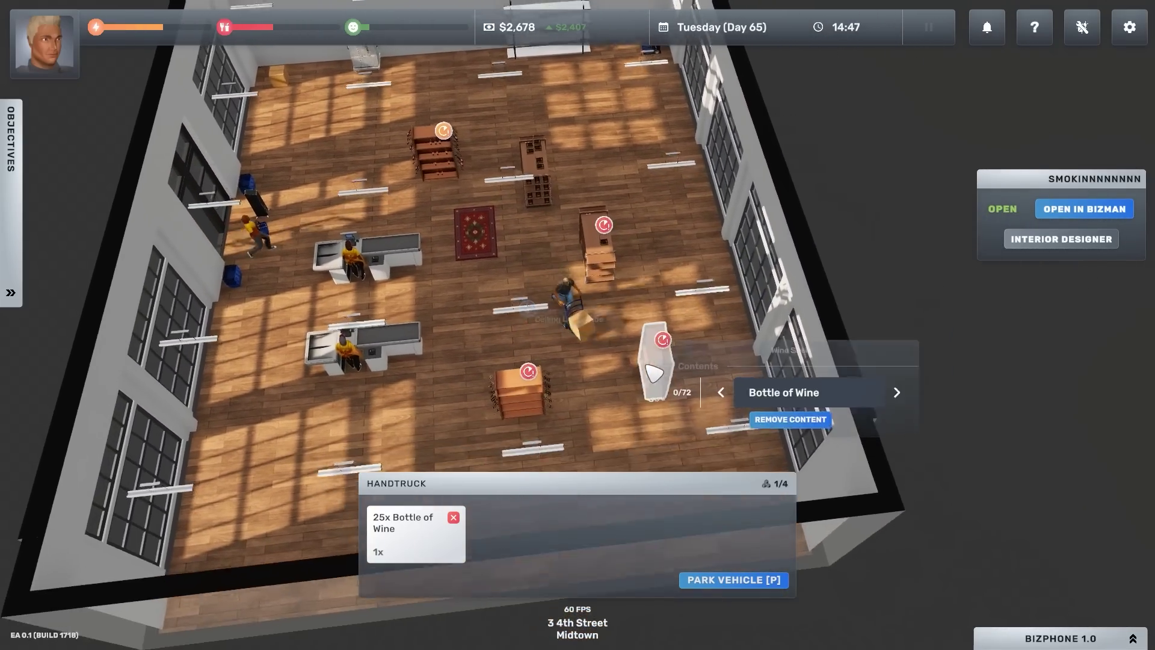
{"action": "left_click", "coordinate": [686, 356]}
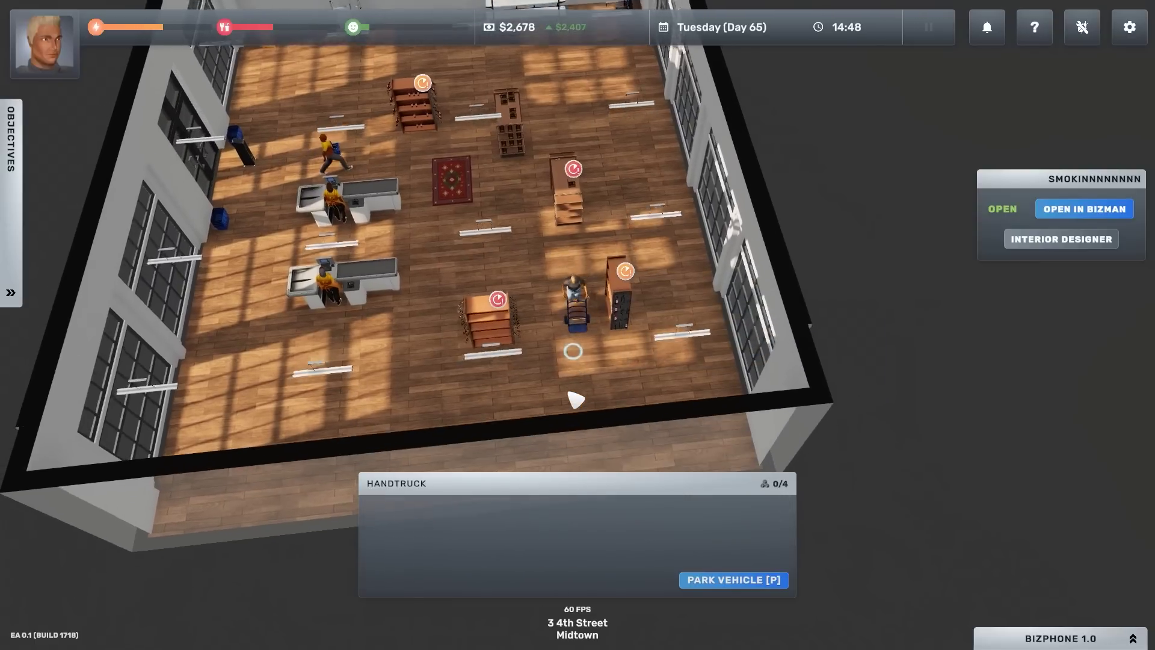
Walk the empty handtruck around the store between the checkouts and the shelves.
{"action": "left_click_drag", "start_coordinate": [577, 402], "coordinate": [640, 288]}
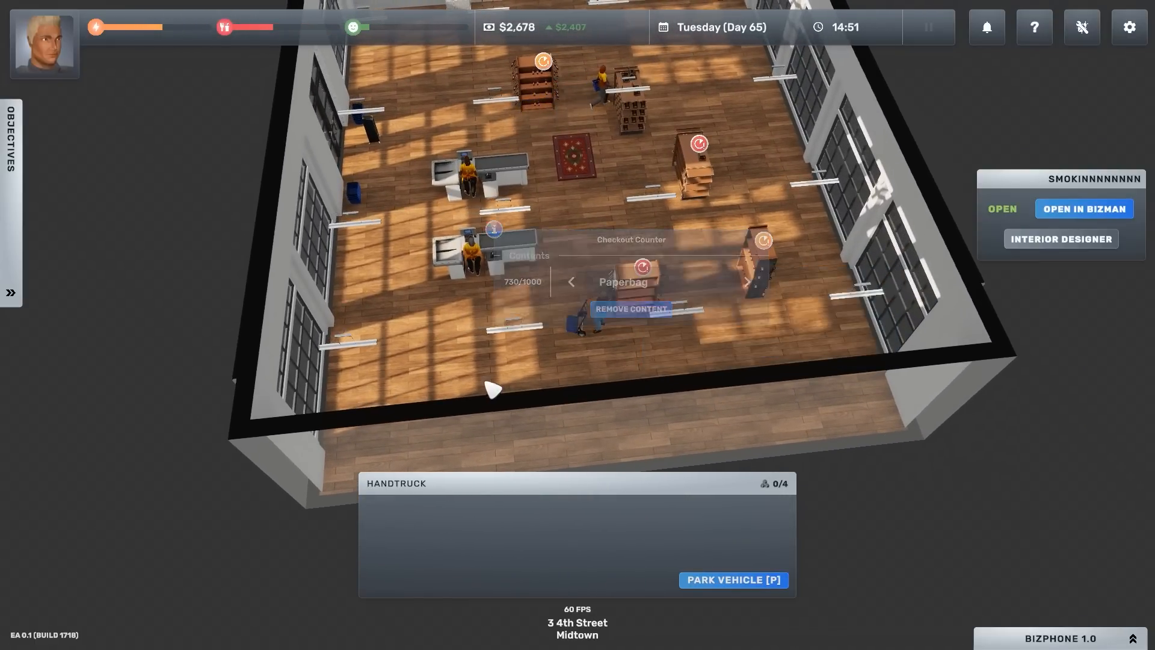
{"action": "scroll", "coordinate": [419, 350], "scroll_direction": "up", "scroll_amount": 5}
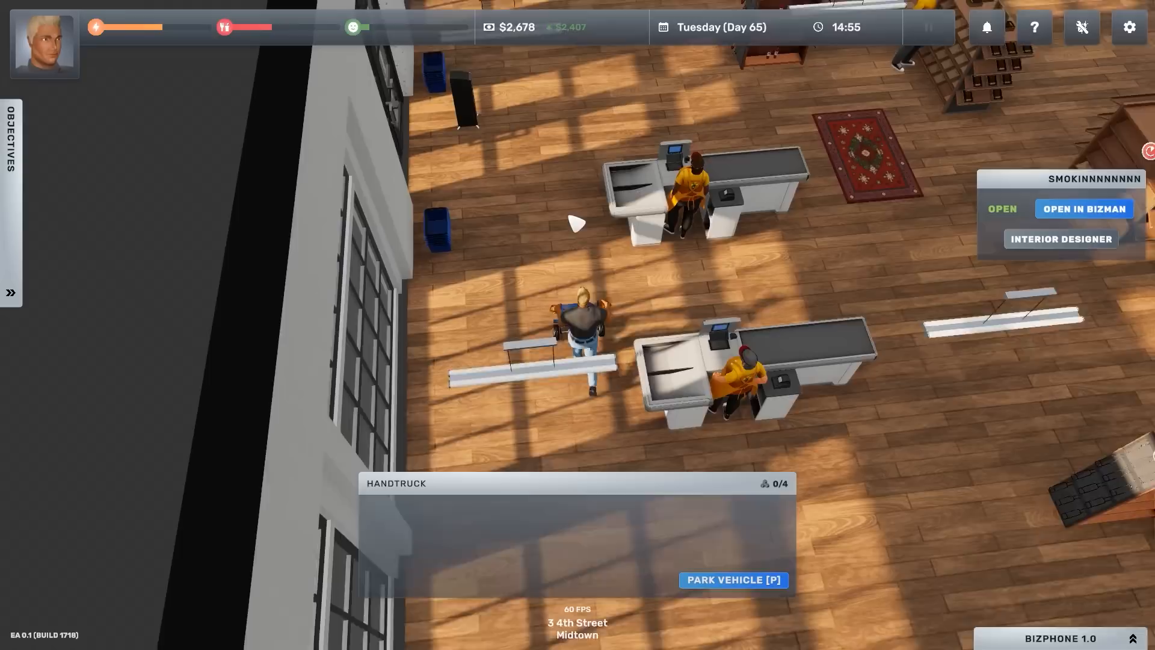
{"action": "left_click", "coordinate": [606, 287]}
{"action": "mouse_move", "coordinate": [705, 189]}
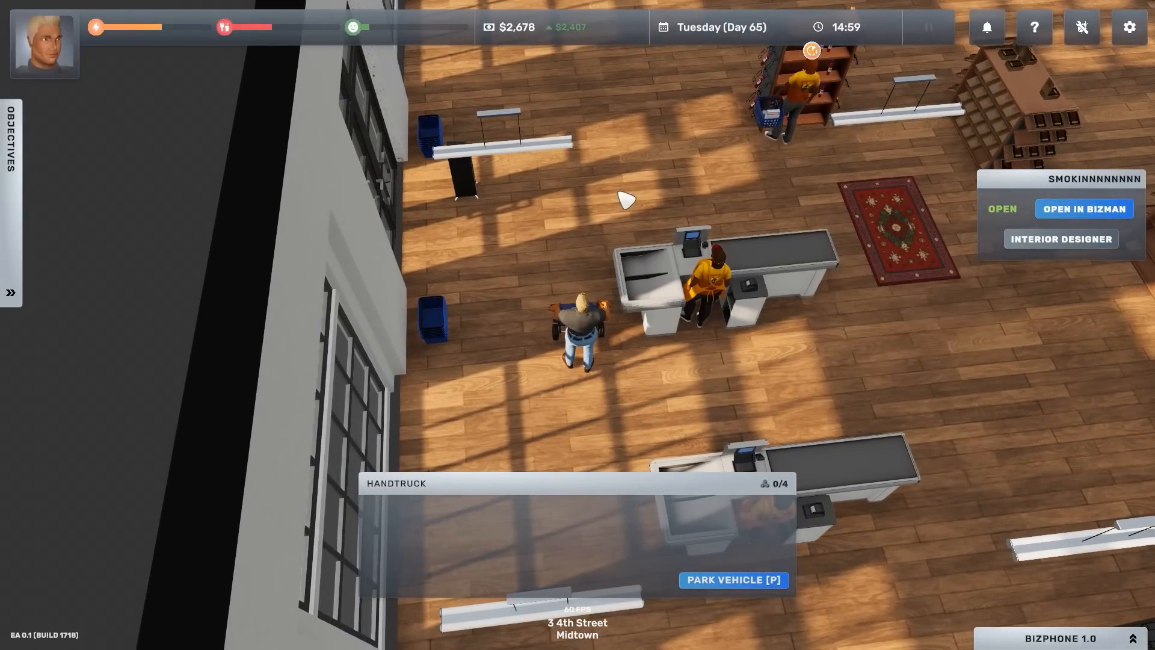
{"action": "left_click", "coordinate": [643, 122]}
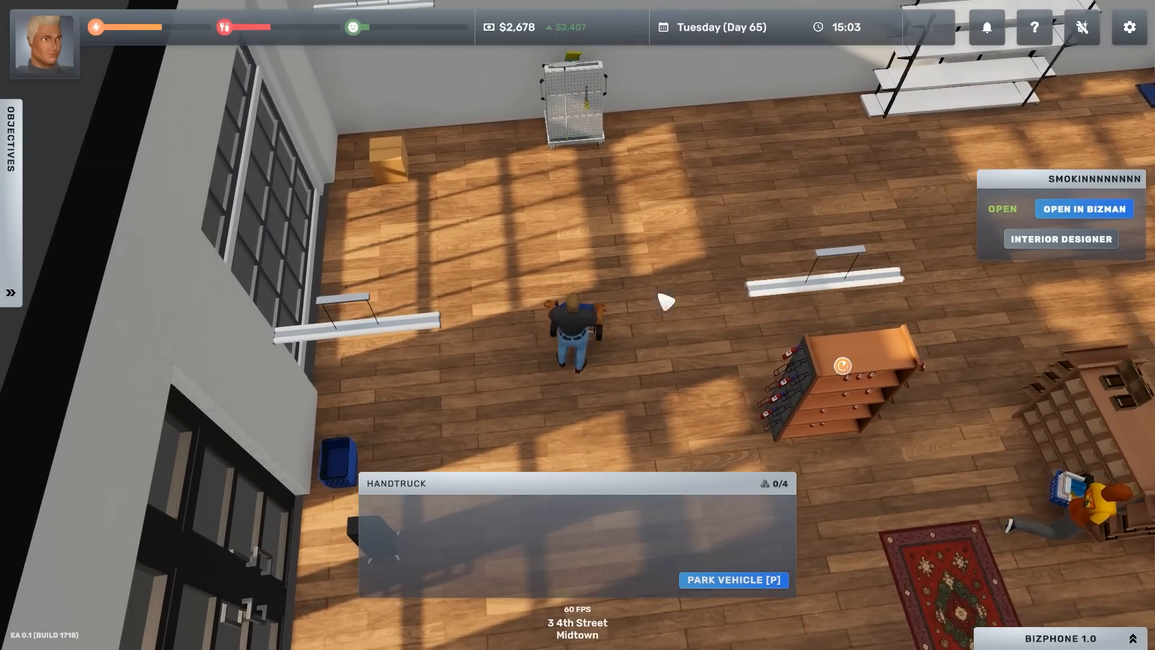
{"action": "left_click", "coordinate": [695, 271]}
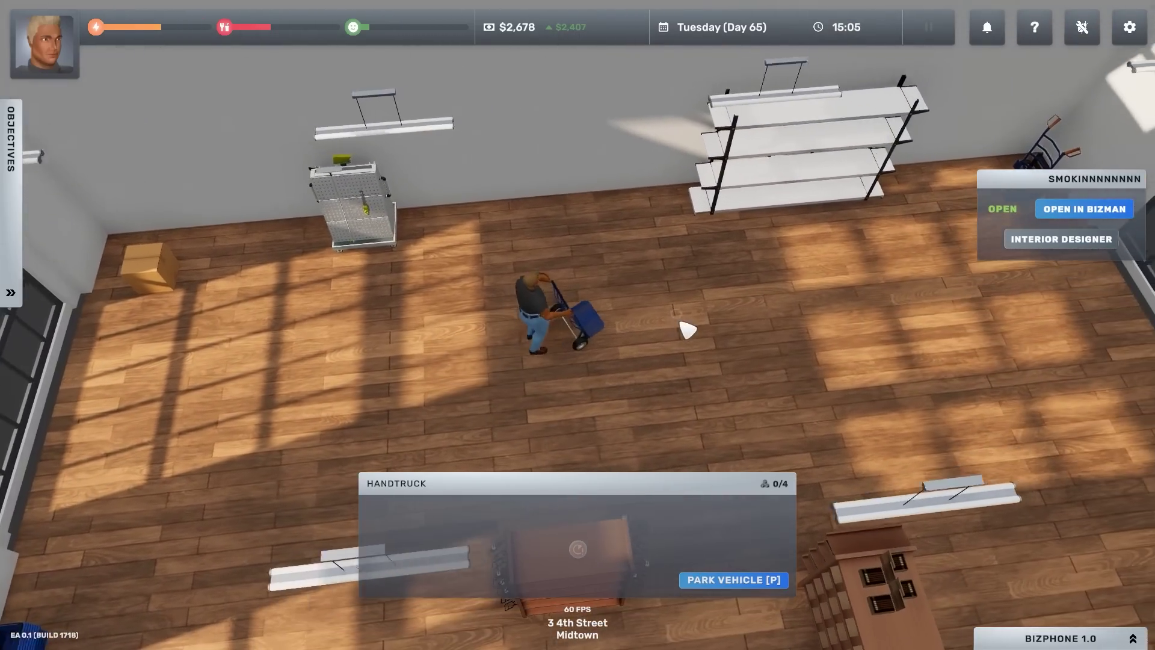
{"action": "left_click", "coordinate": [687, 329]}
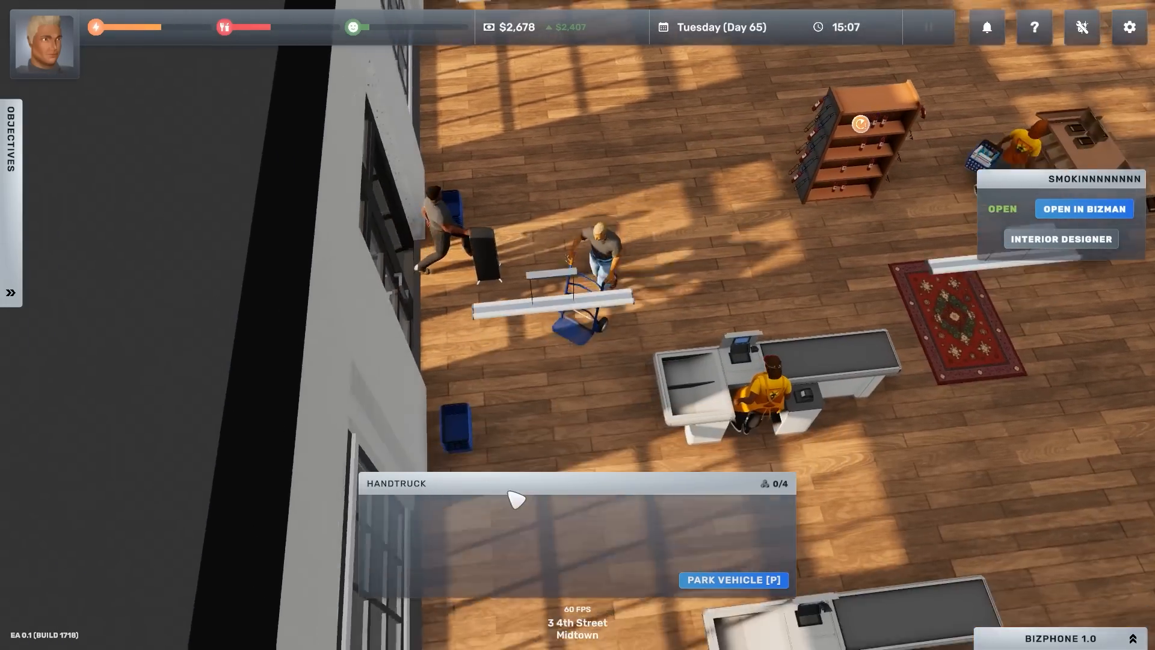
{"action": "left_click", "coordinate": [708, 317]}
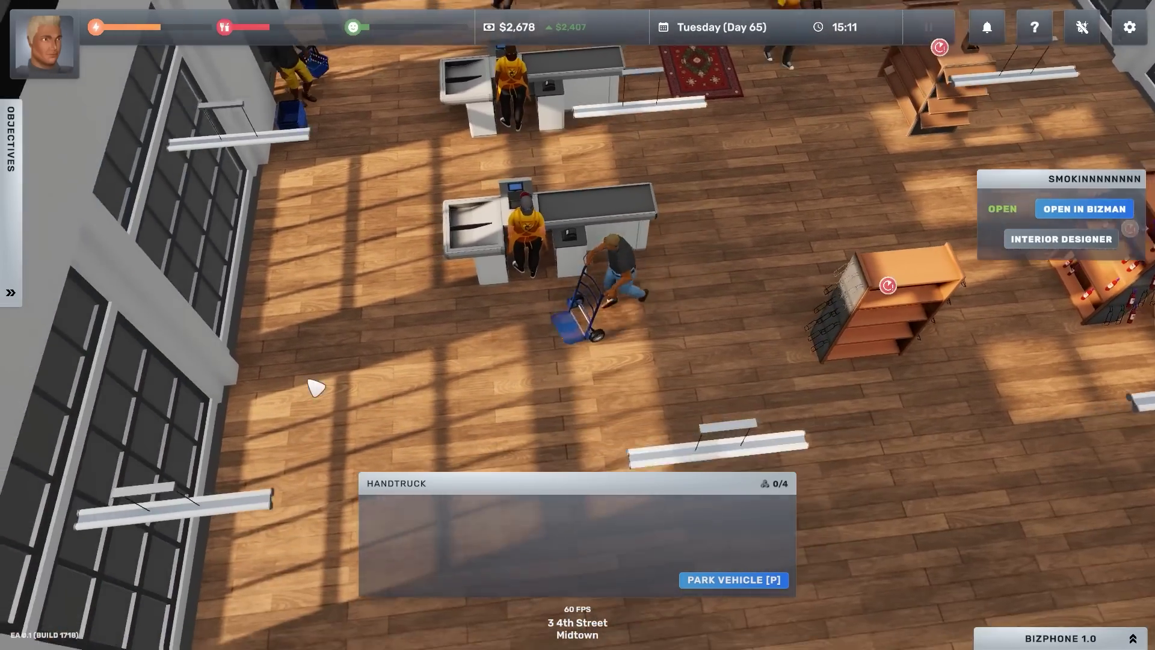
{"action": "left_click", "coordinate": [316, 388]}
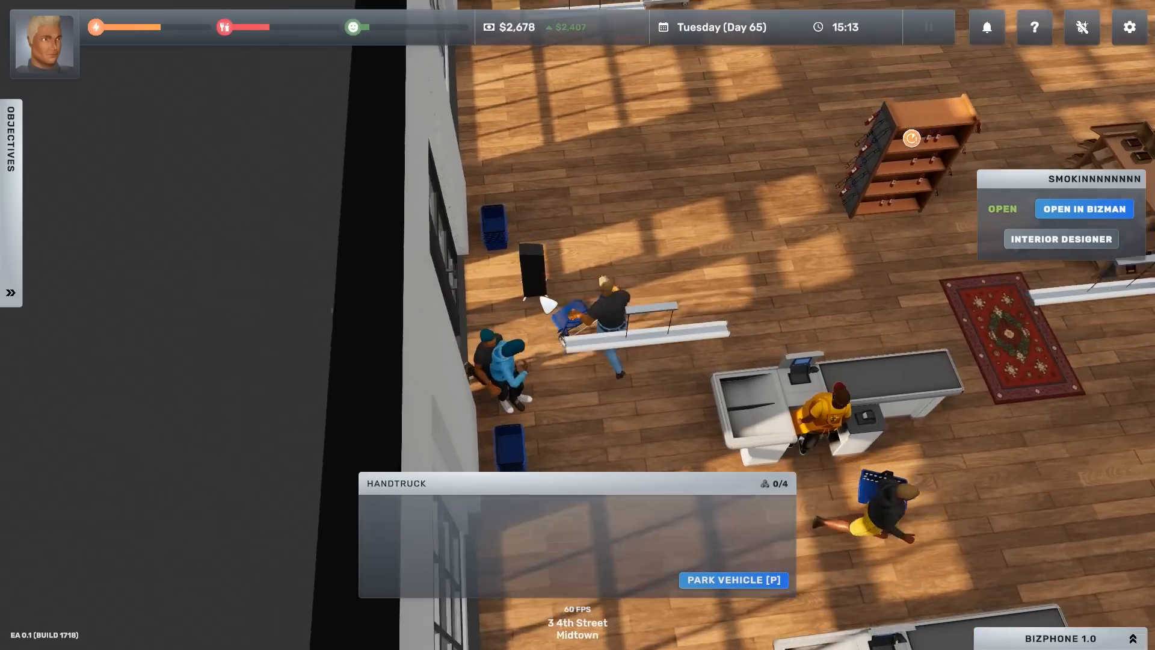
{"action": "left_click_drag", "start_coordinate": [581, 288], "coordinate": [751, 389]}
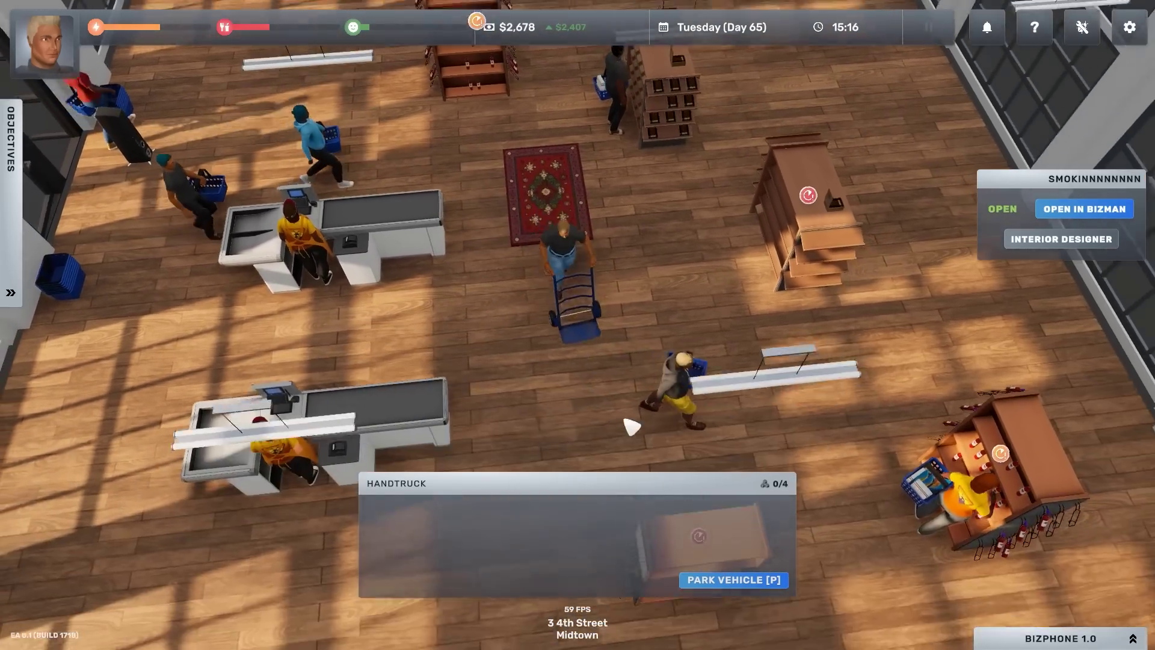
{"action": "left_click", "coordinate": [597, 372]}
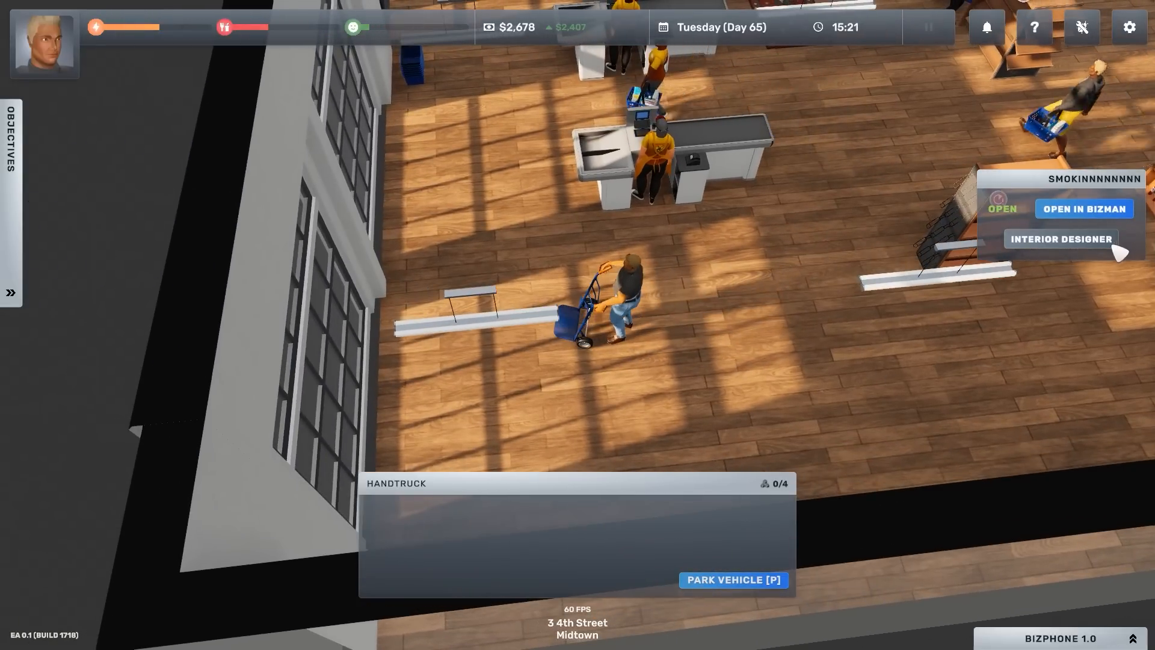
{"action": "left_click", "coordinate": [1061, 240]}
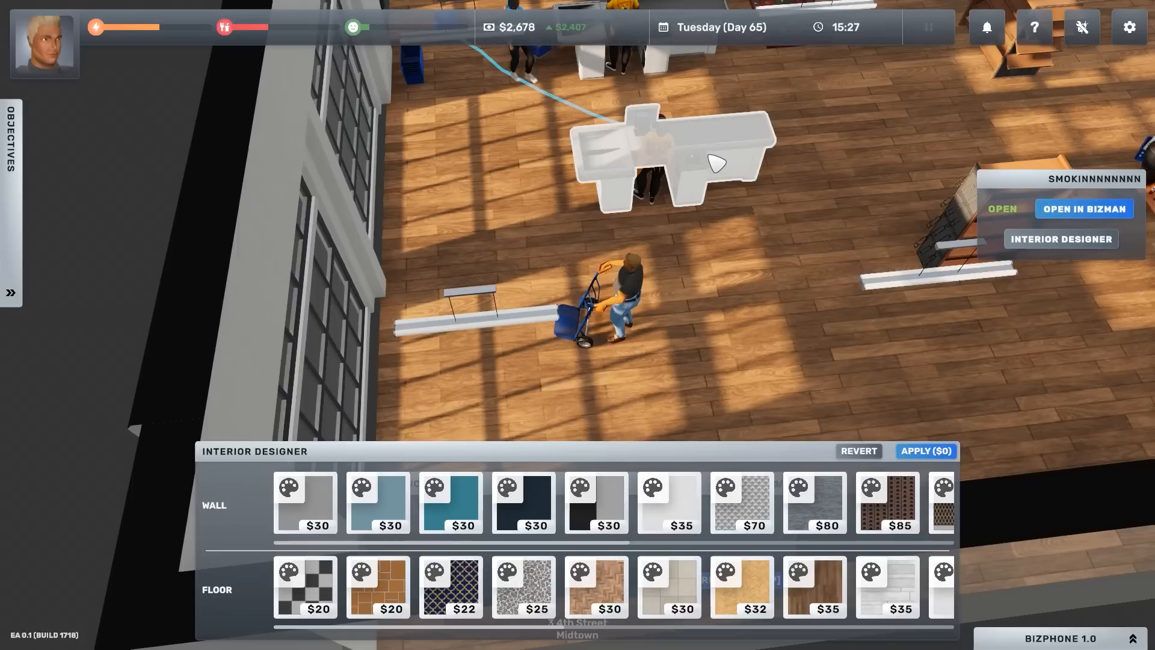
{"action": "left_click", "coordinate": [703, 138]}
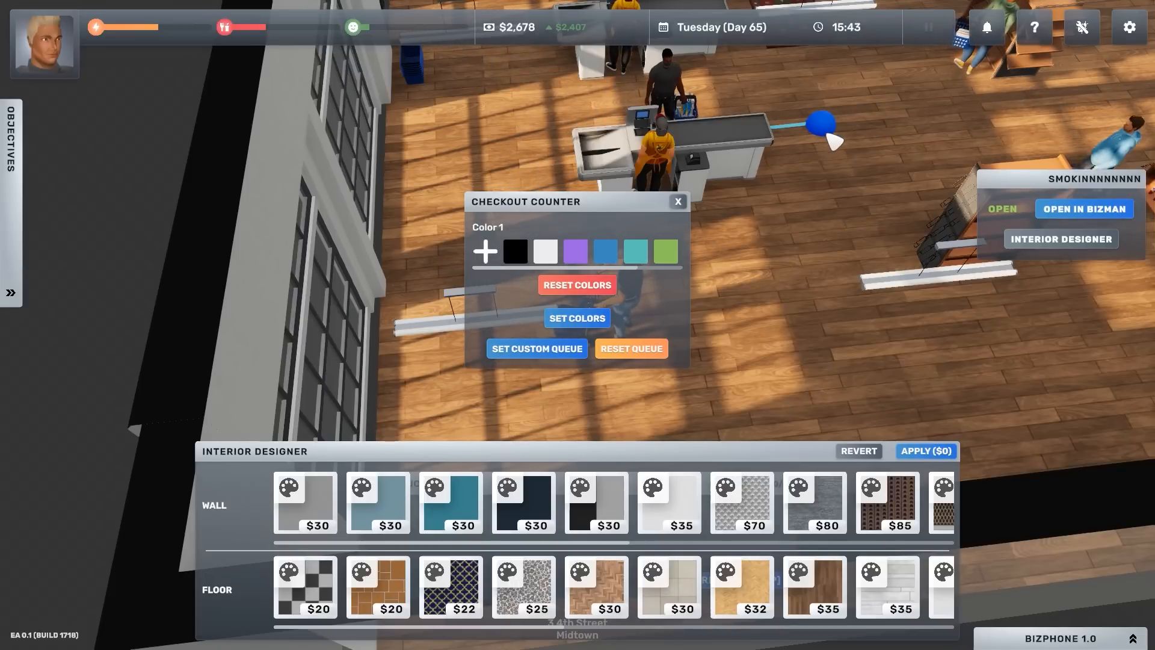
{"action": "scroll", "coordinate": [853, 236], "scroll_direction": "down", "scroll_amount": 3}
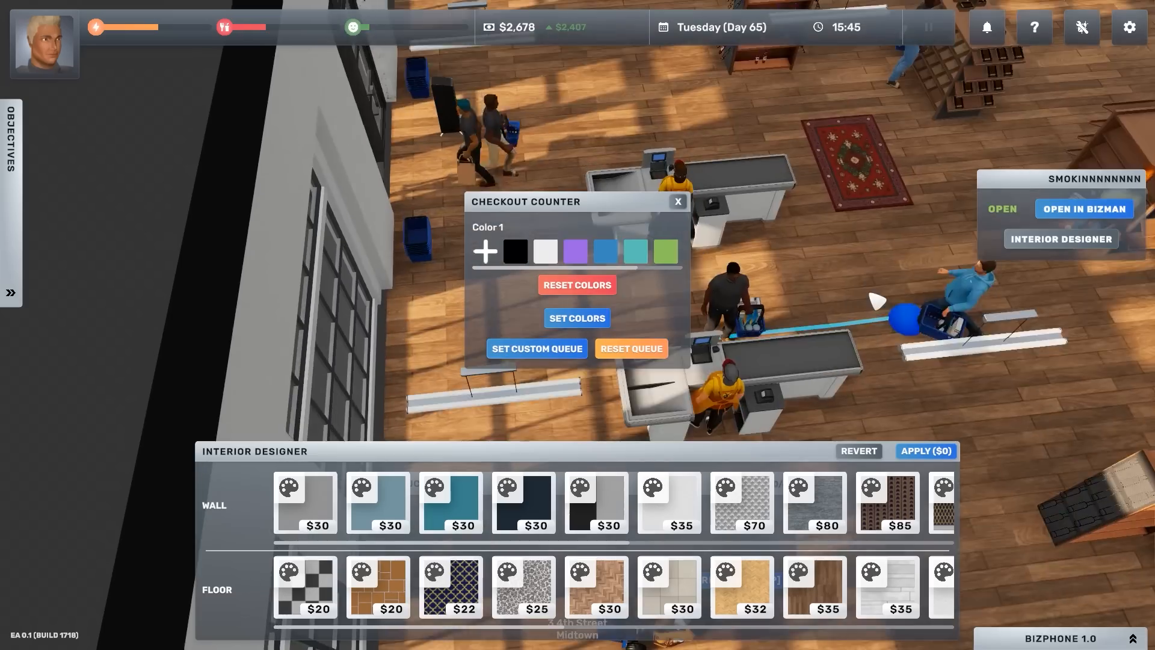
{"action": "left_click_drag", "start_coordinate": [842, 171], "coordinate": [732, 412]}
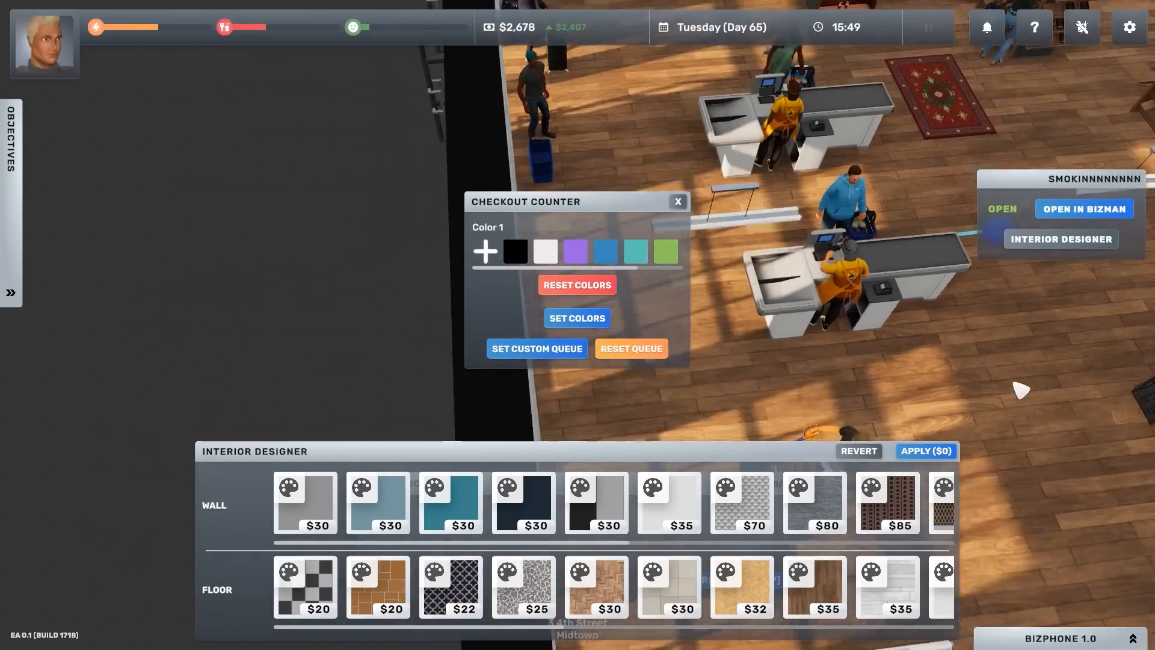
{"action": "scroll", "coordinate": [850, 361], "scroll_direction": "up", "scroll_amount": 4}
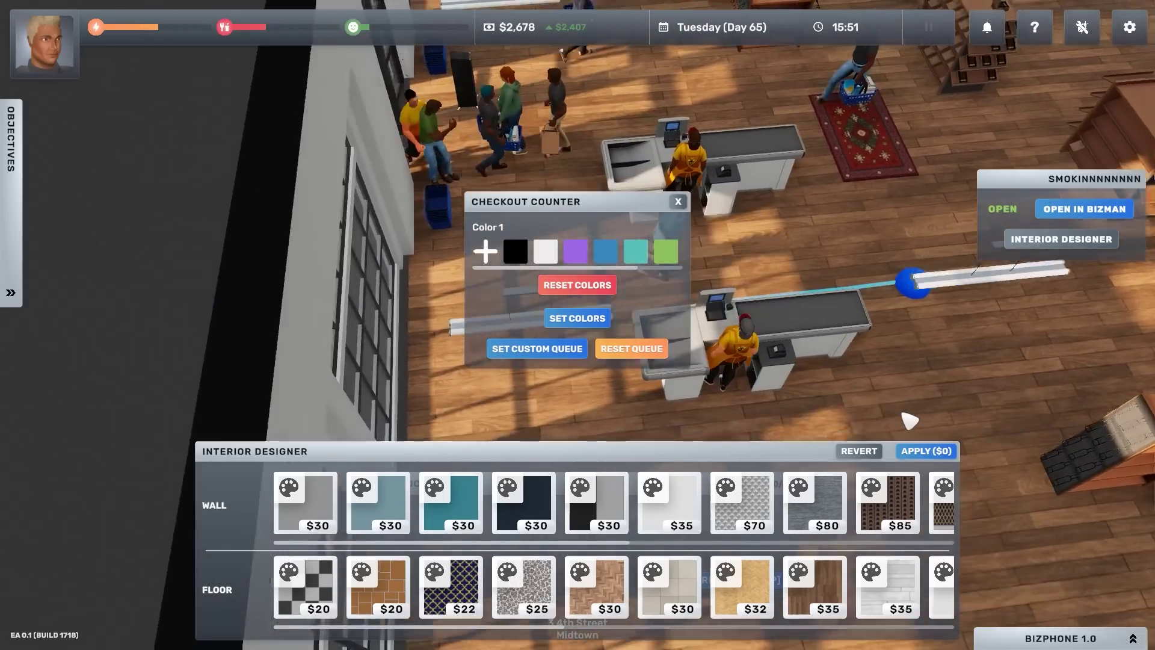
{"action": "left_click_drag", "start_coordinate": [908, 420], "coordinate": [701, 233]}
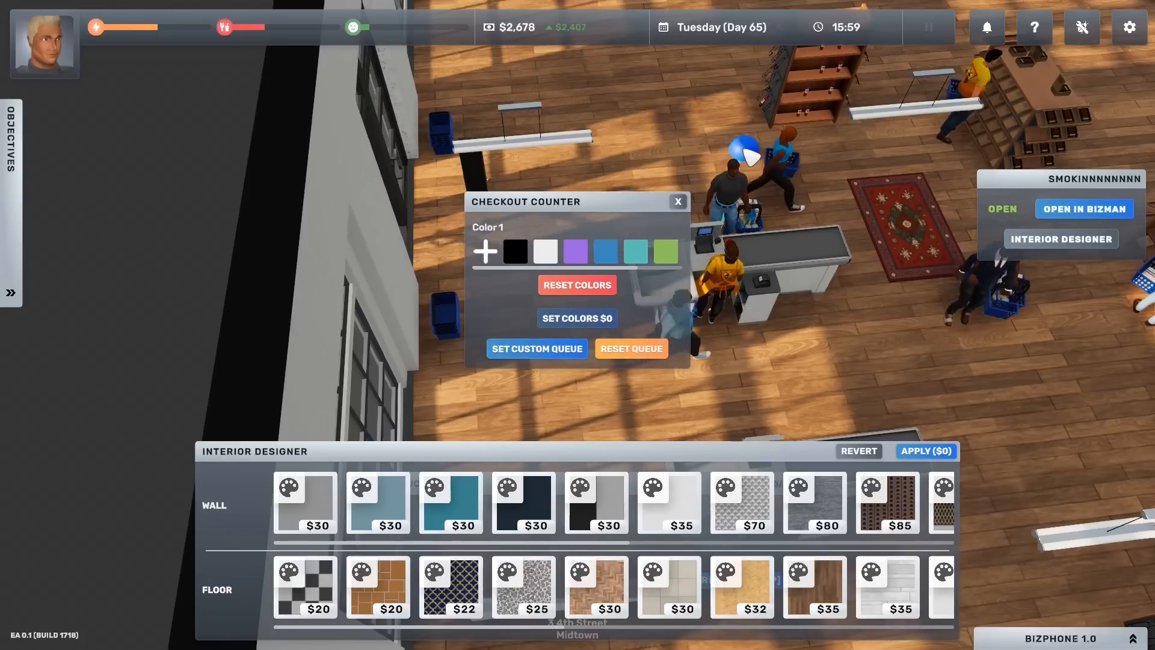
{"action": "scroll", "coordinate": [913, 210], "scroll_direction": "down", "scroll_amount": 3}
{"action": "scroll", "coordinate": [914, 210], "scroll_direction": "down", "scroll_amount": 2}
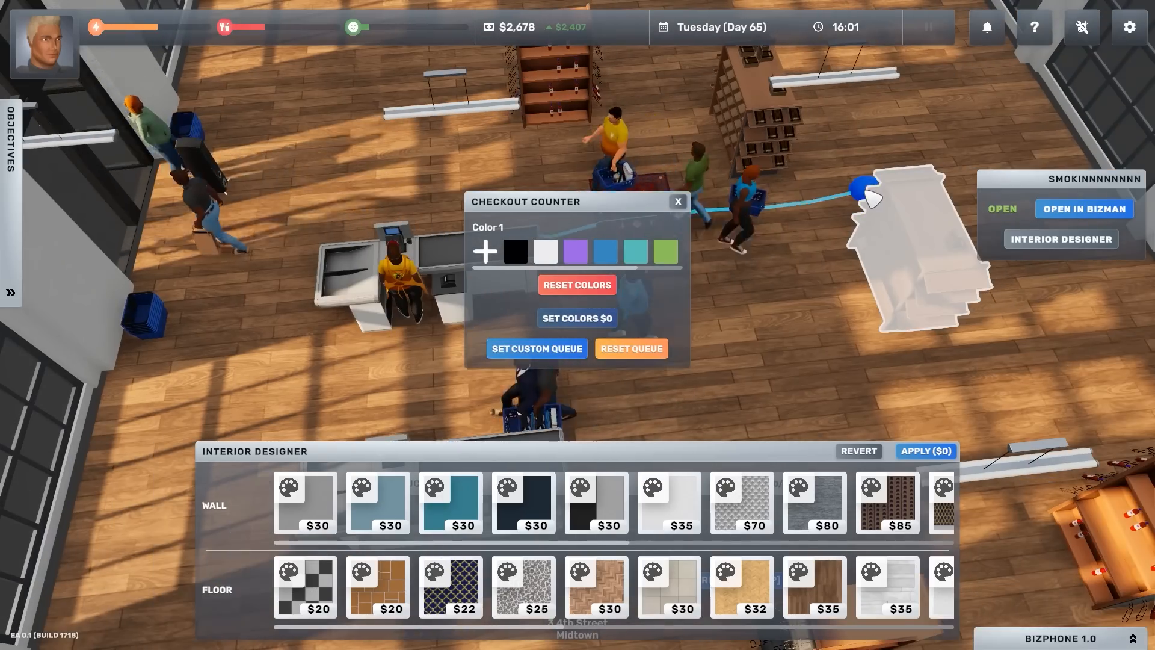
{"action": "scroll", "coordinate": [781, 383], "scroll_direction": "up", "scroll_amount": 2}
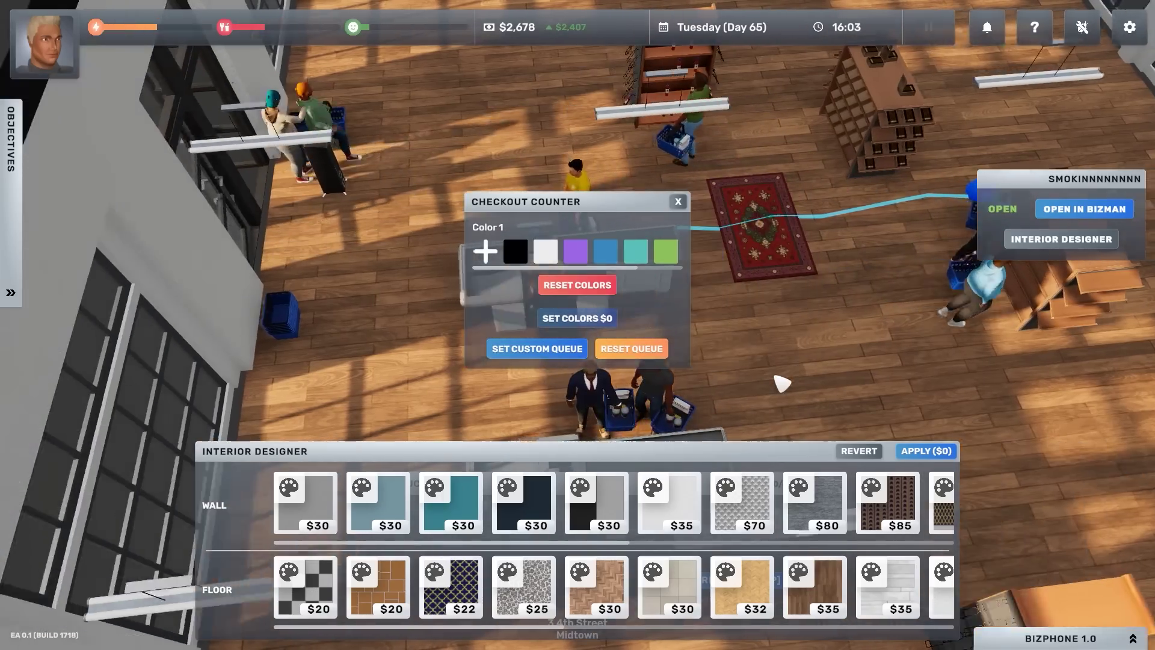
{"action": "scroll", "coordinate": [782, 384], "scroll_direction": "down", "scroll_amount": 2}
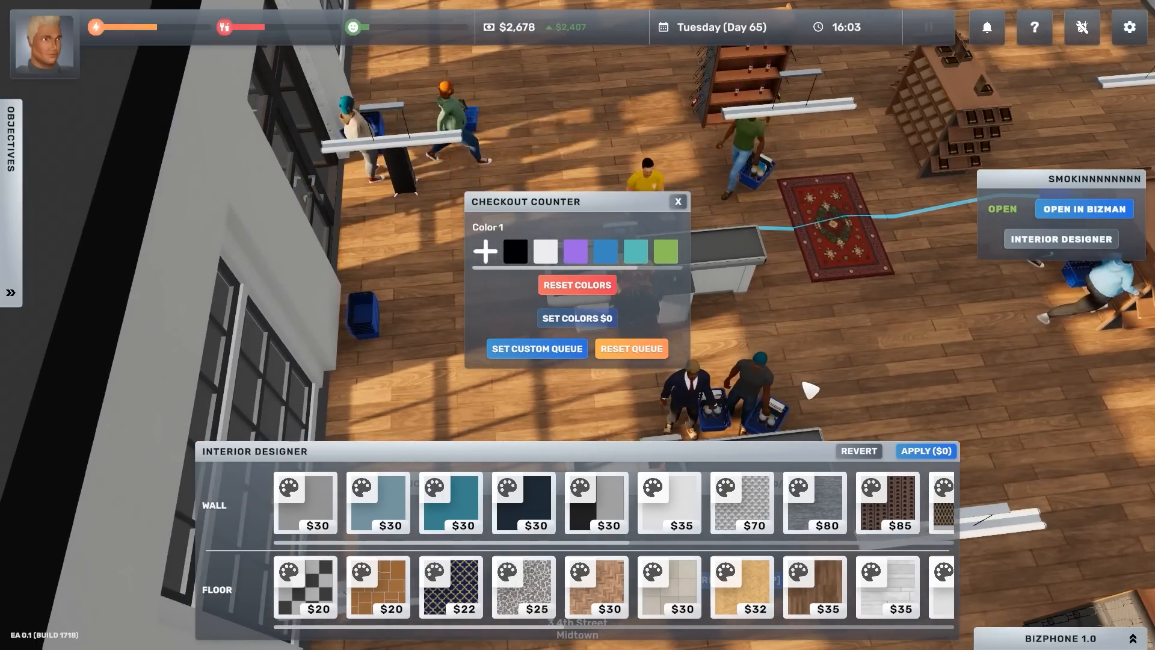
{"action": "scroll", "coordinate": [824, 409], "scroll_direction": "down", "scroll_amount": 2}
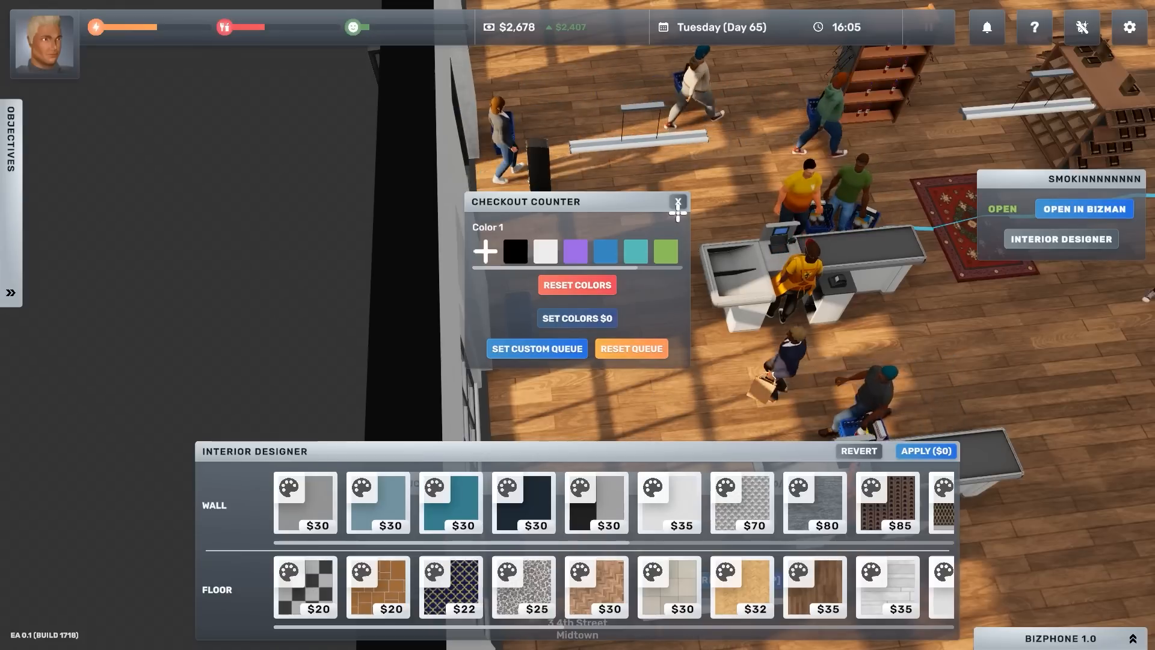
{"action": "left_click", "coordinate": [678, 203]}
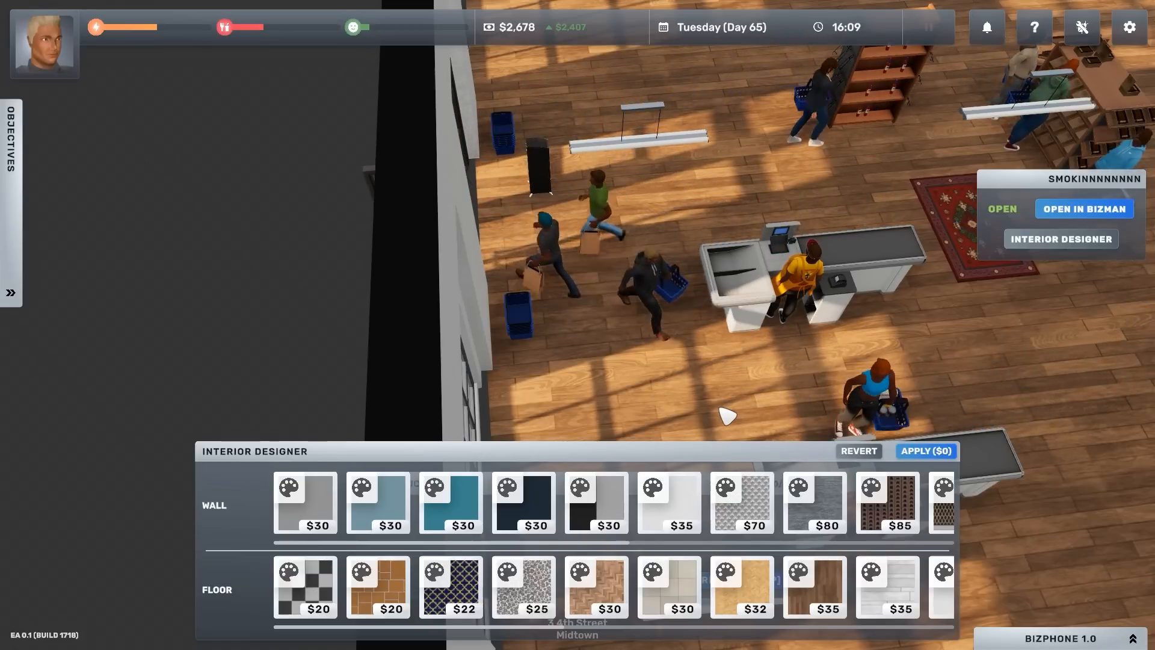
{"action": "left_click", "coordinate": [538, 166]}
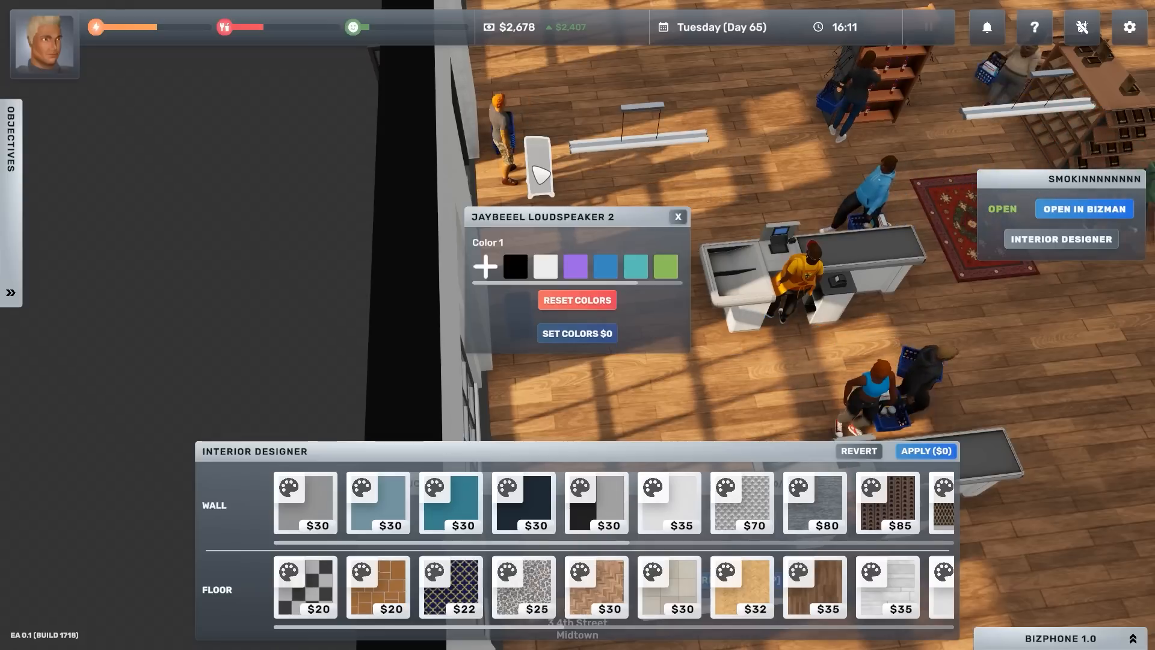
{"action": "left_click", "coordinate": [680, 219]}
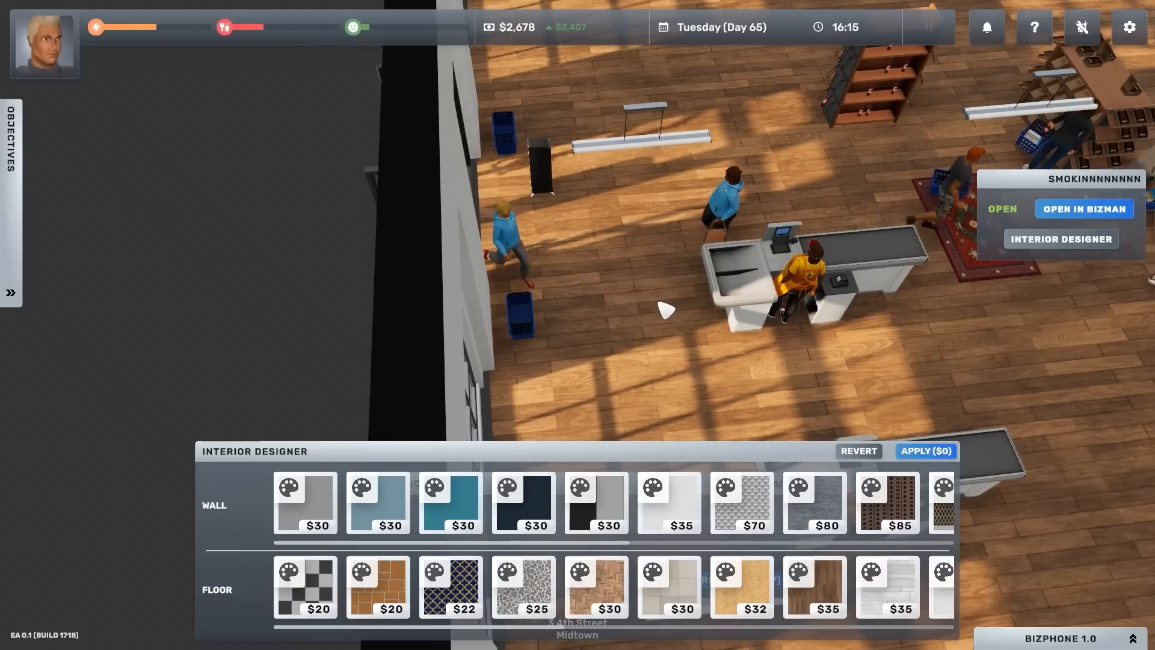
{"action": "key", "text": "w"}
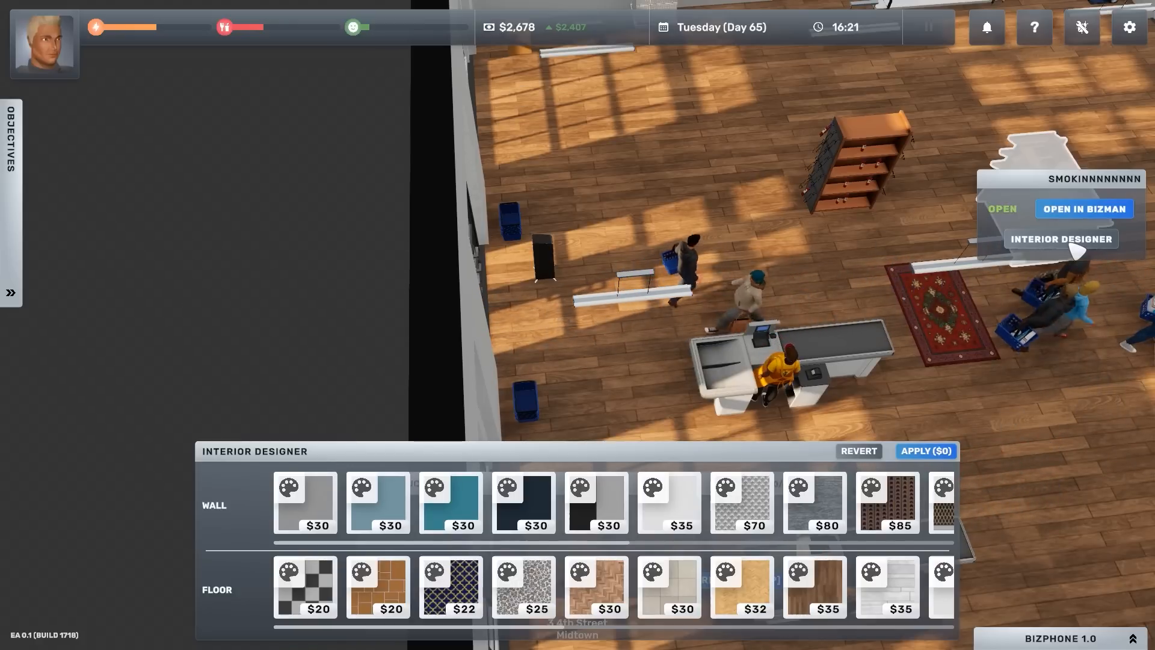
{"action": "key", "text": "Escape"}
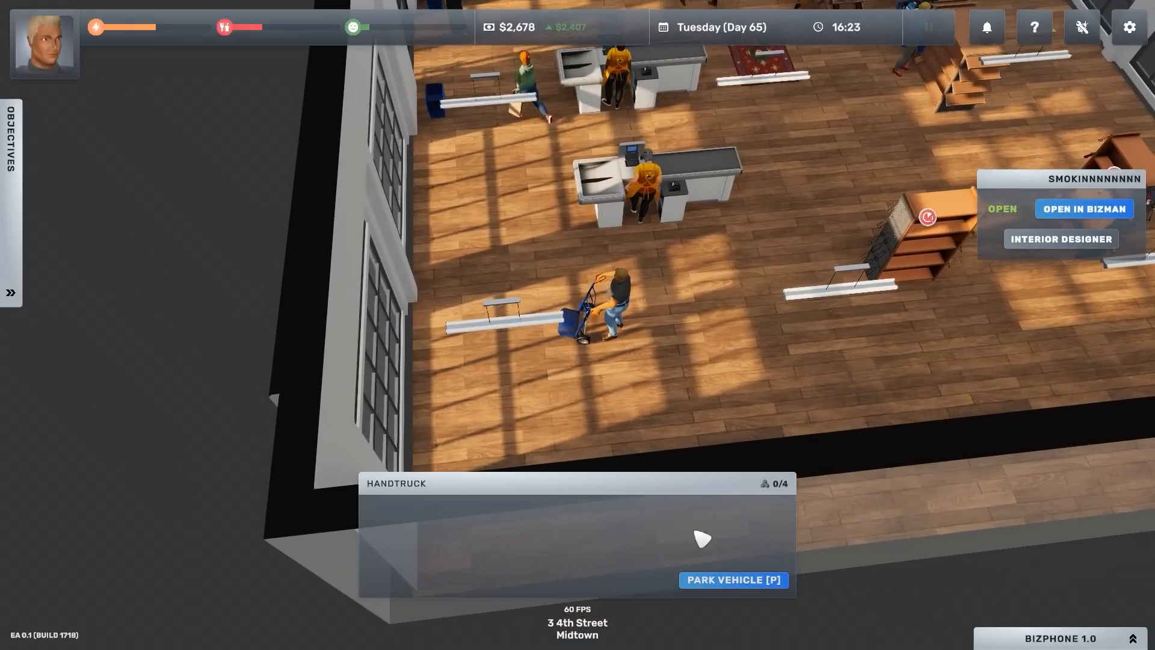
Park the handtruck in the shop and pull the view out to the street, ending Day 65 at home.
{"action": "left_click", "coordinate": [734, 579]}
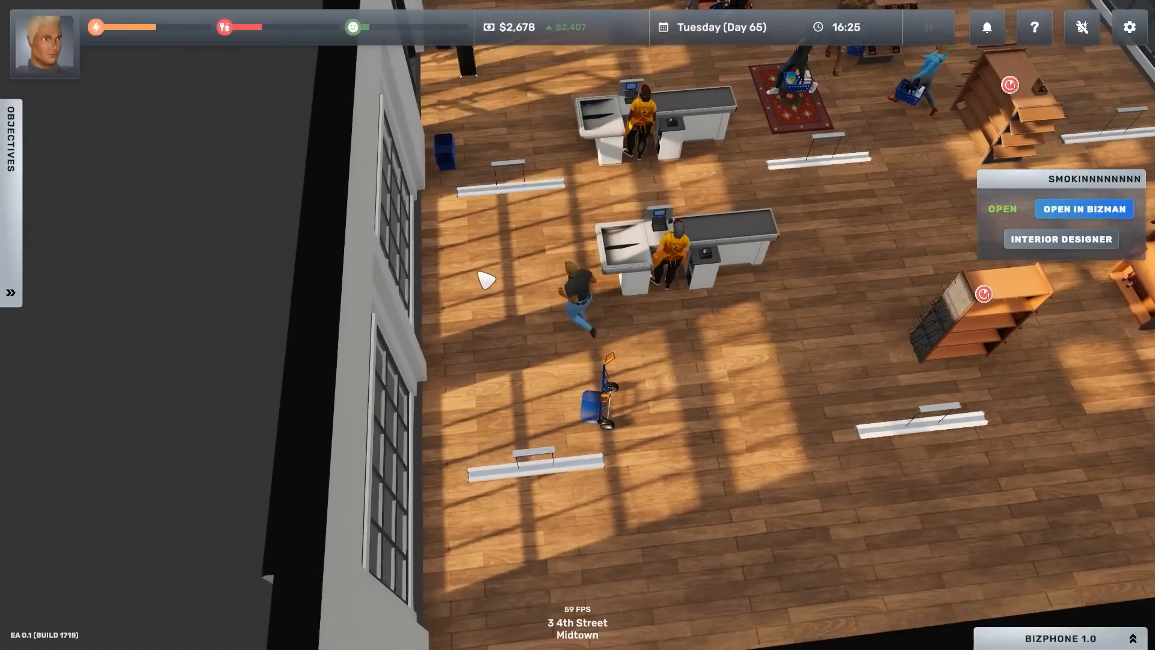
{"action": "left_click_drag", "start_coordinate": [485, 280], "coordinate": [640, 312]}
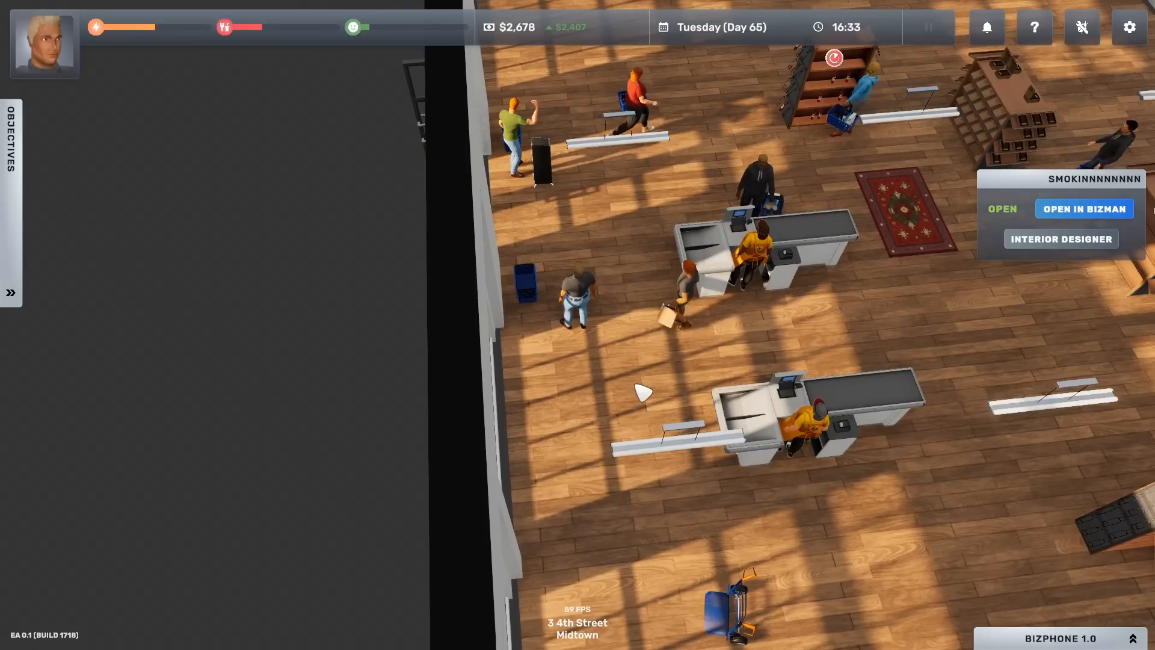
{"action": "mouse_move", "coordinate": [688, 347]}
{"action": "left_mouse_down"}
{"action": "mouse_move", "coordinate": [733, 290]}
{"action": "mouse_move", "coordinate": [455, 344]}
{"action": "mouse_move", "coordinate": [506, 385]}
{"action": "left_mouse_up"}
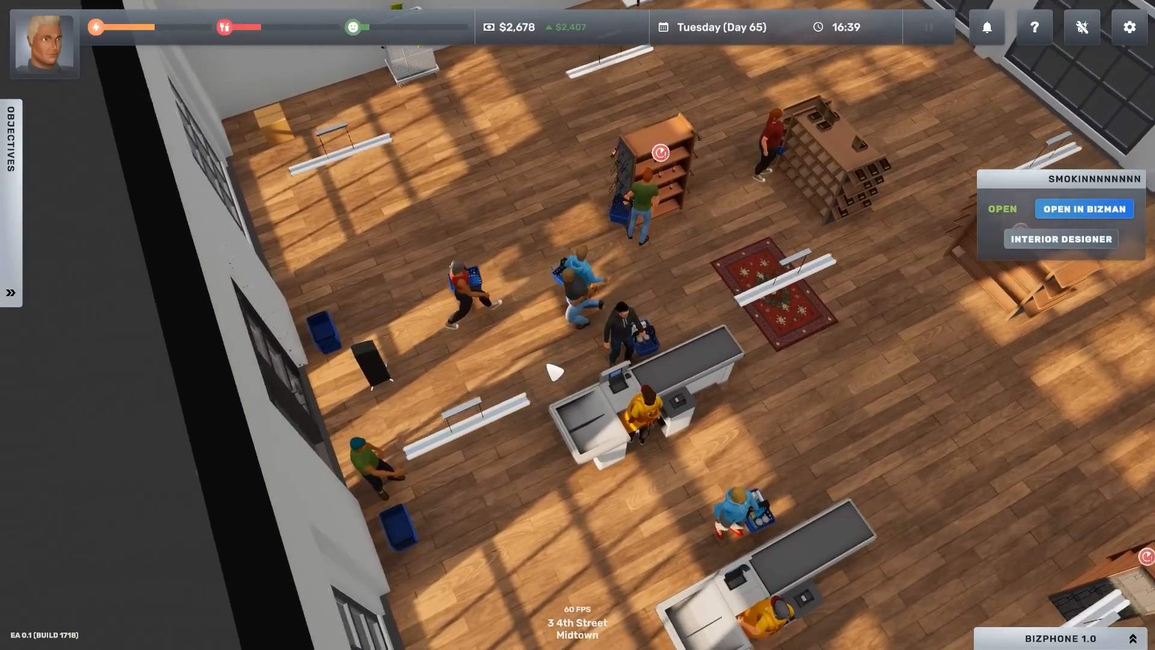
{"action": "scroll", "coordinate": [505, 385], "scroll_direction": "down", "scroll_amount": 8}
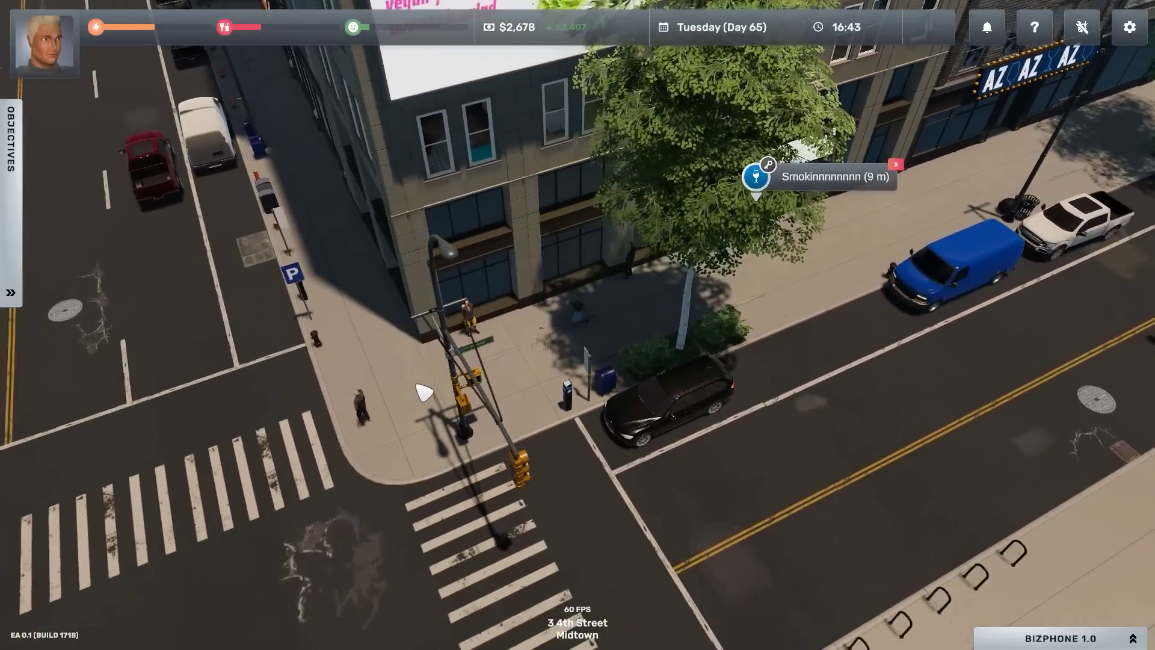
{"action": "left_click_drag", "start_coordinate": [424, 393], "coordinate": [426, 400]}
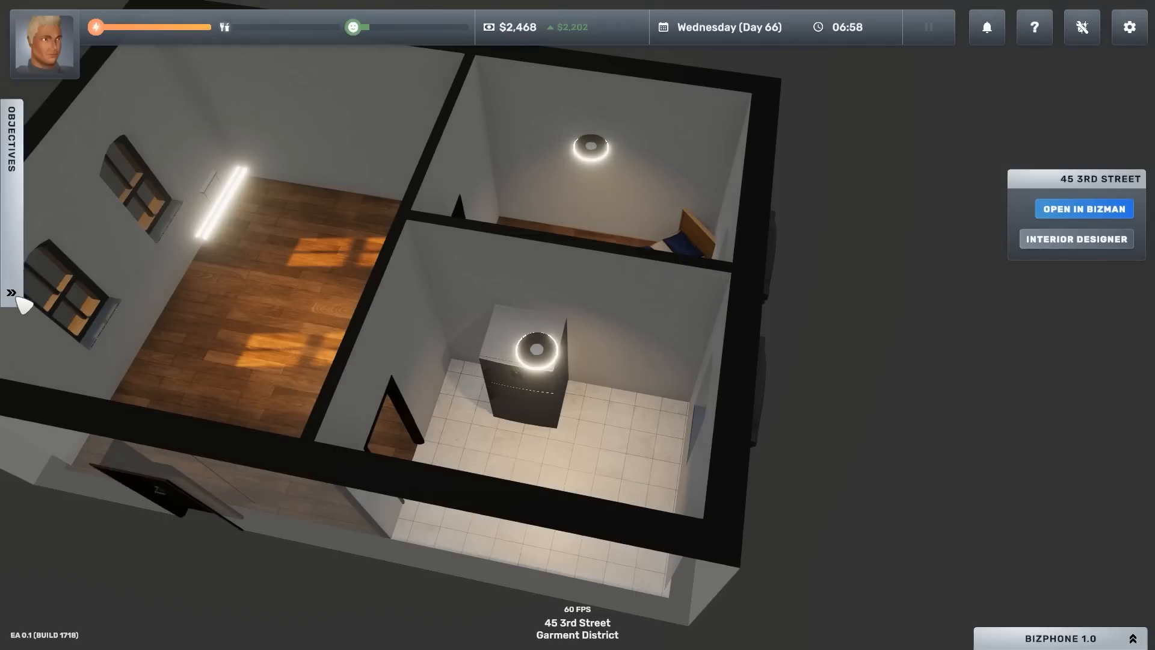
Check the objectives list and the fridge, then walk out of the apartment to the street.
{"action": "left_click", "coordinate": [13, 293]}
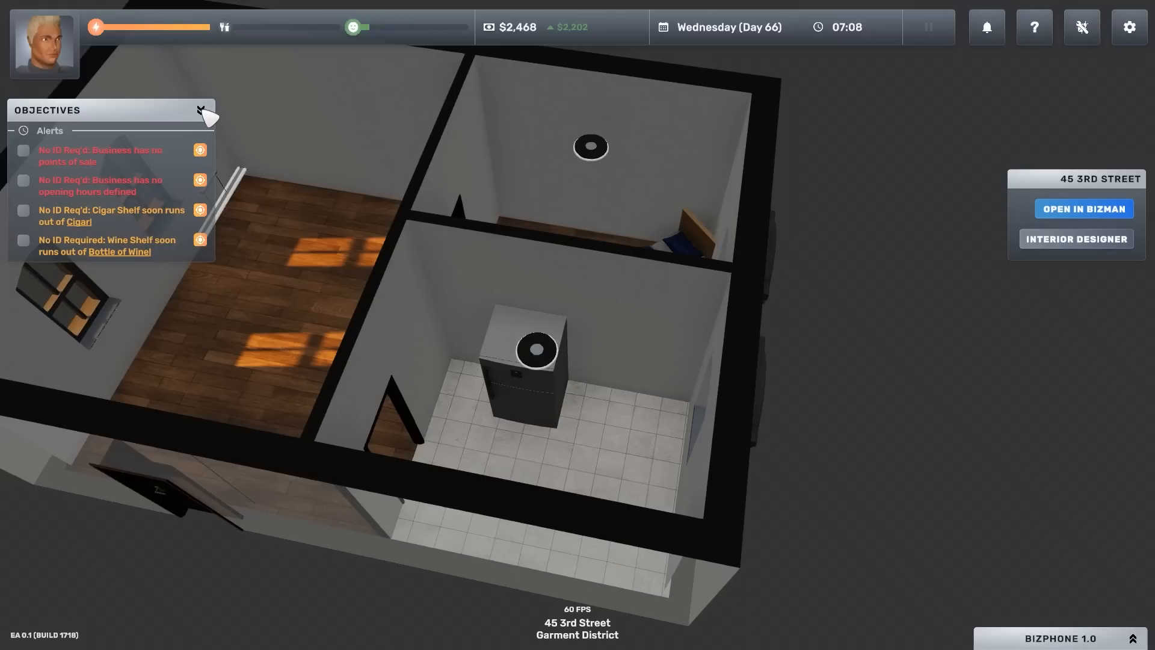
{"action": "left_click", "coordinate": [200, 111]}
{"action": "mouse_move", "coordinate": [271, 352]}
{"action": "left_mouse_down"}
{"action": "mouse_move", "coordinate": [776, 372]}
{"action": "mouse_move", "coordinate": [607, 329]}
{"action": "left_mouse_up"}
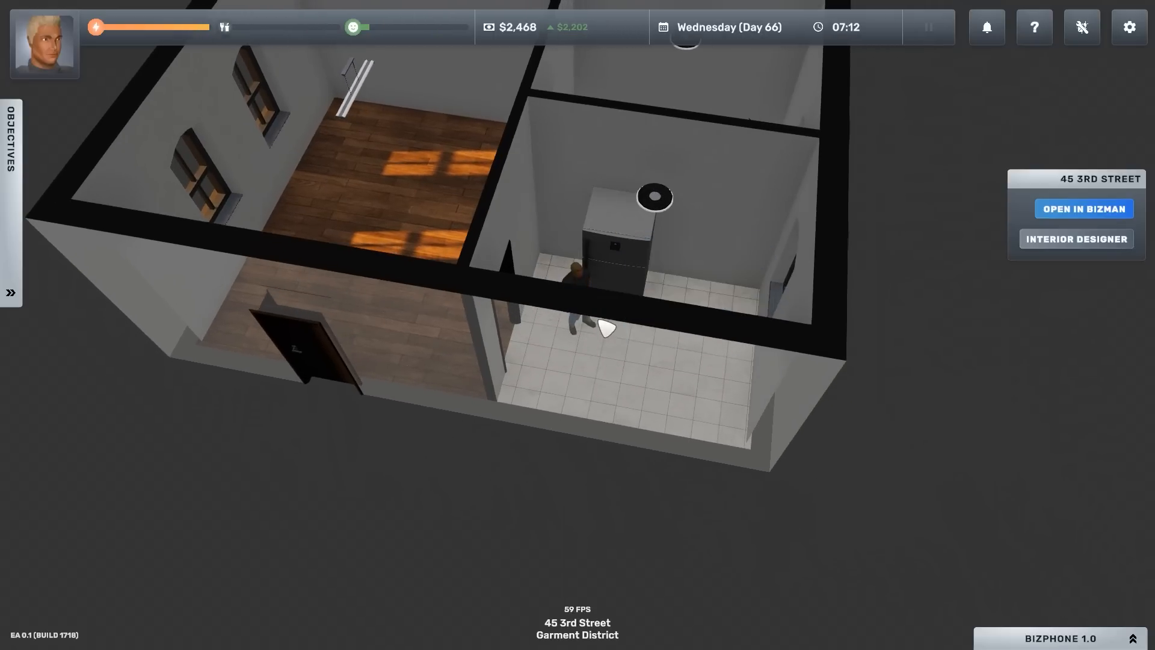
{"action": "left_click", "coordinate": [582, 312]}
{"action": "left_click", "coordinate": [650, 304]}
{"action": "left_click", "coordinate": [117, 101]}
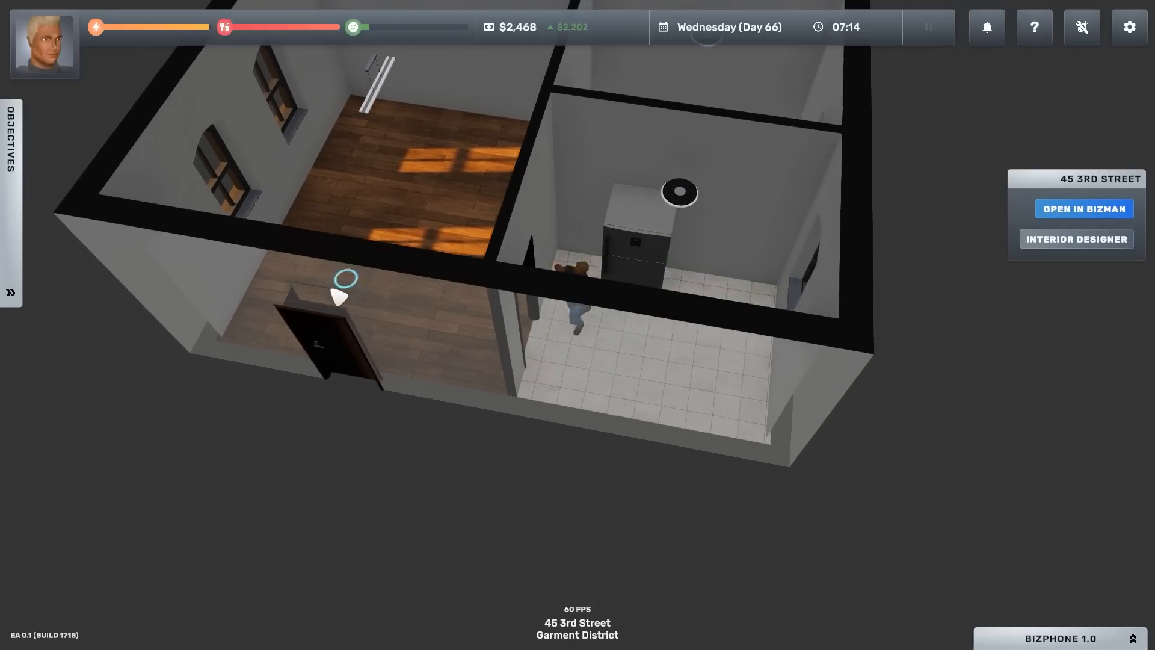
{"action": "scroll", "coordinate": [514, 330], "scroll_direction": "down", "scroll_amount": 3}
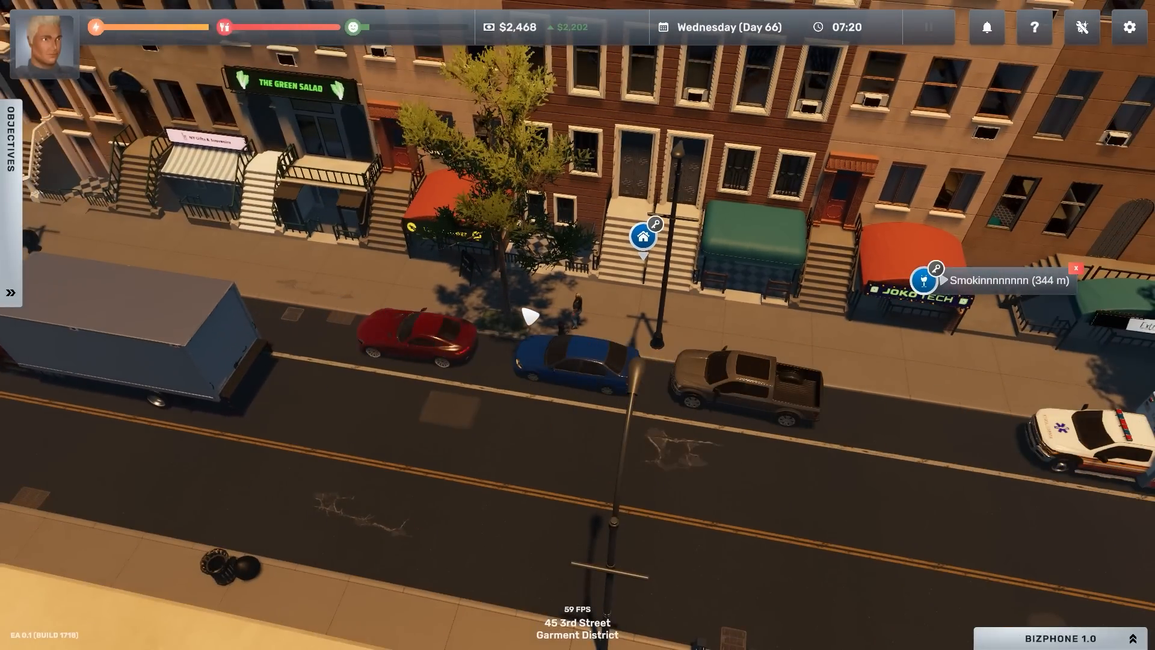
{"action": "mouse_move", "coordinate": [642, 180]}
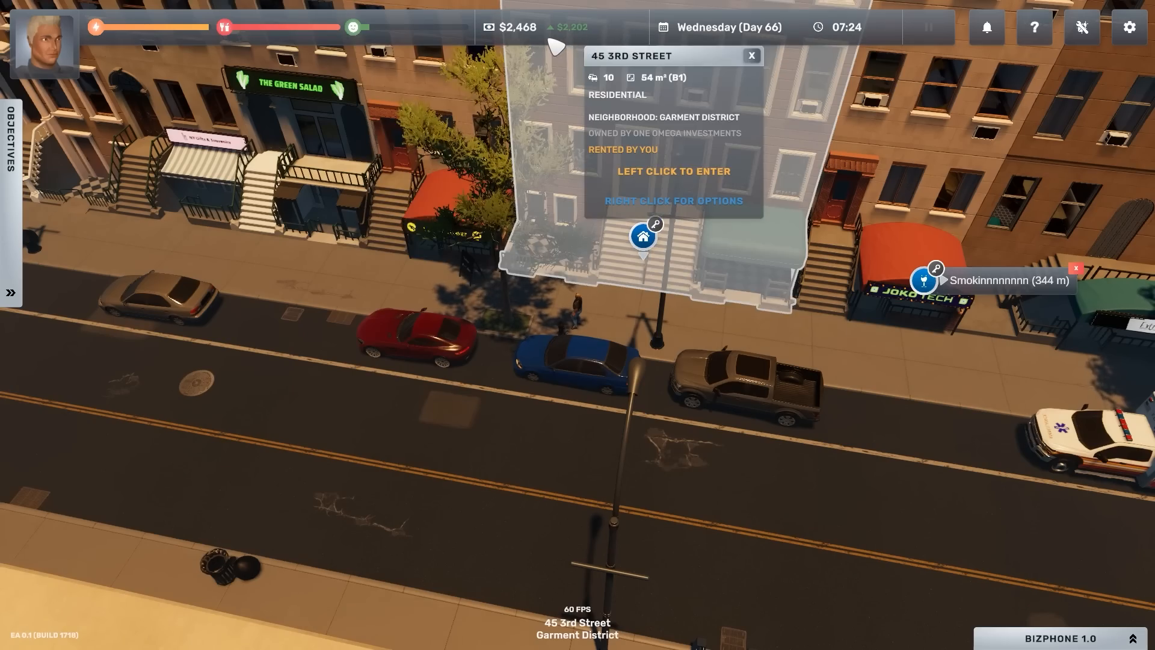
Walk down 3rd Street to number 57 and bring up the BizPhone contacts list.
{"action": "key", "text": "a"}
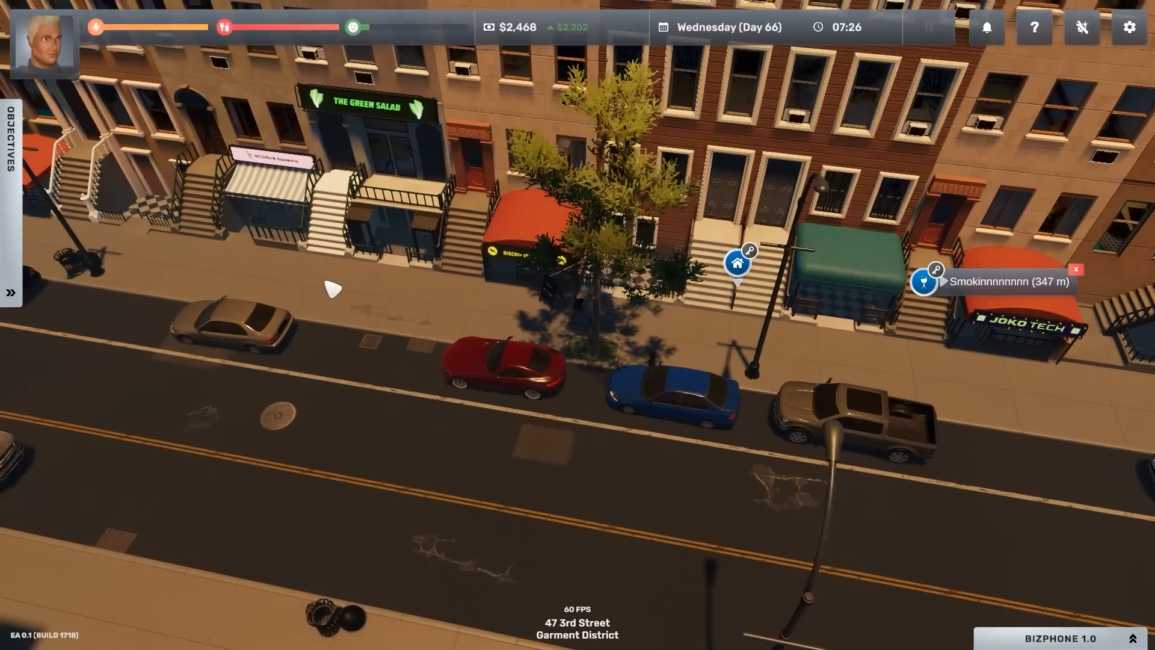
{"action": "key", "text": "a"}
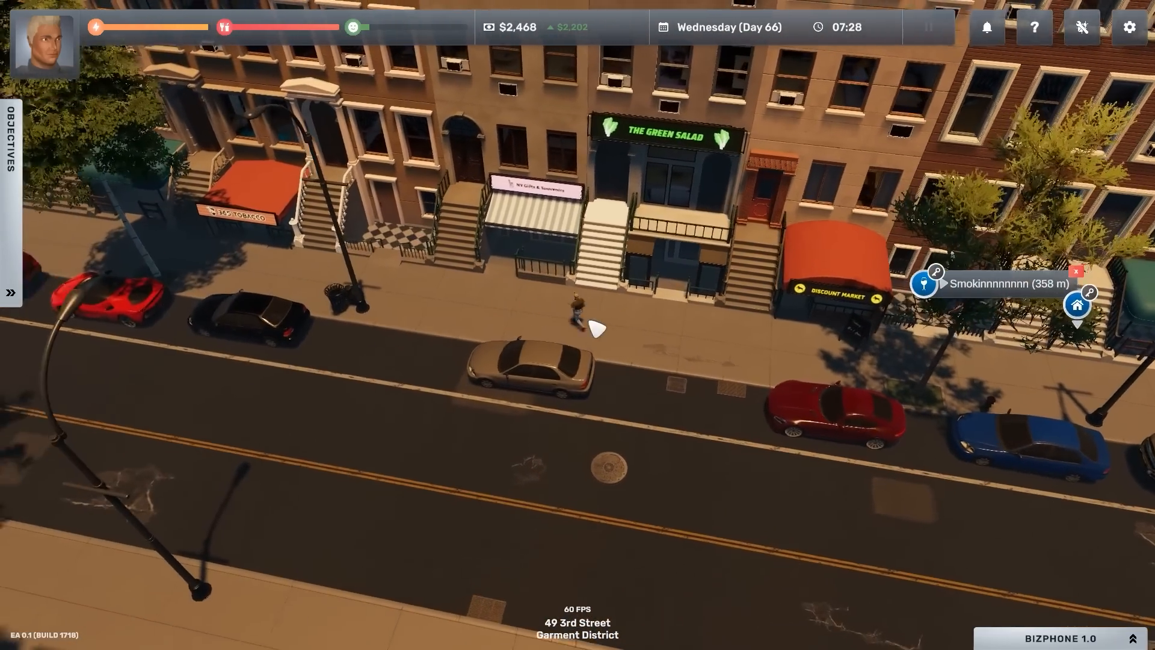
{"action": "key", "text": "a"}
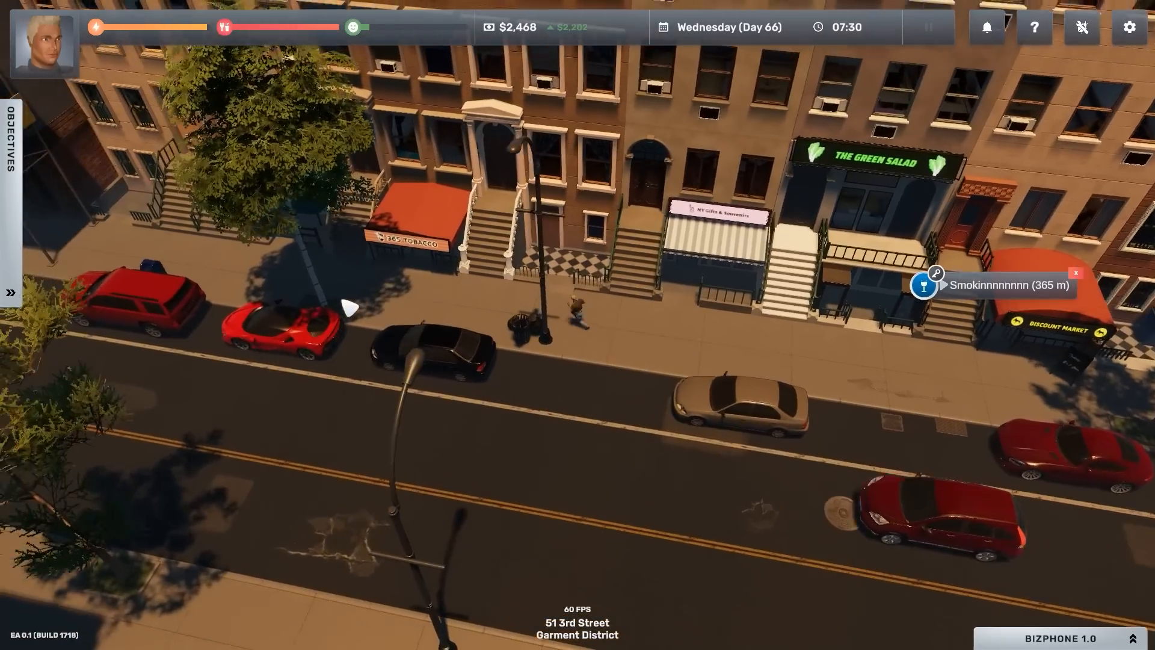
{"action": "key", "text": "a"}
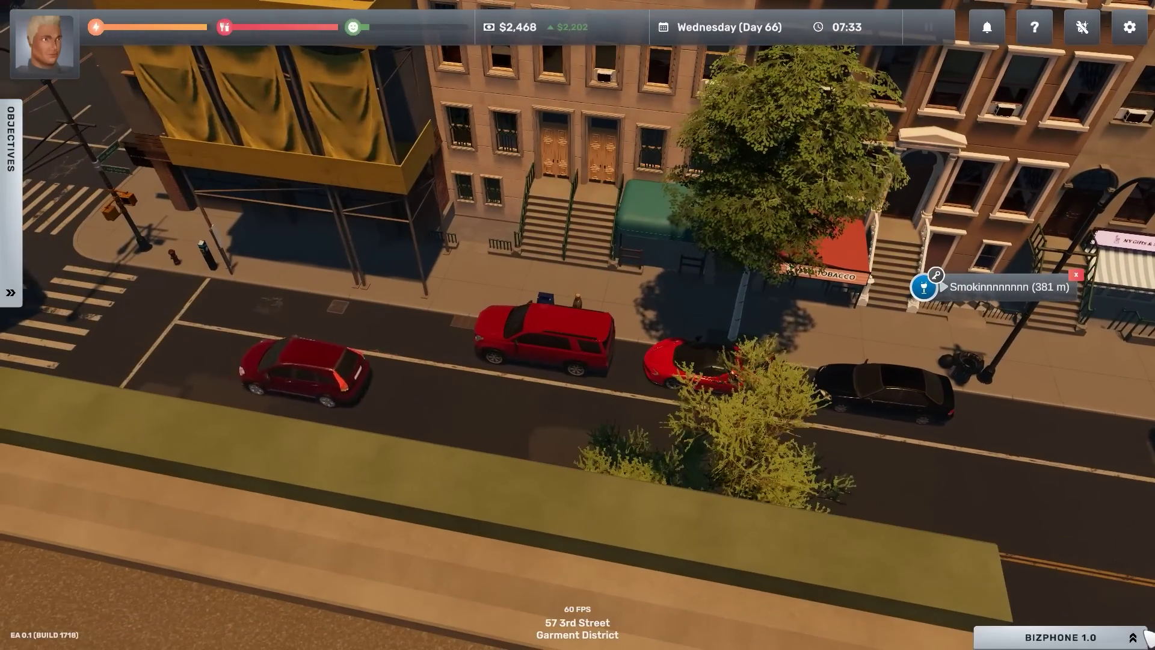
{"action": "left_click", "coordinate": [1061, 636]}
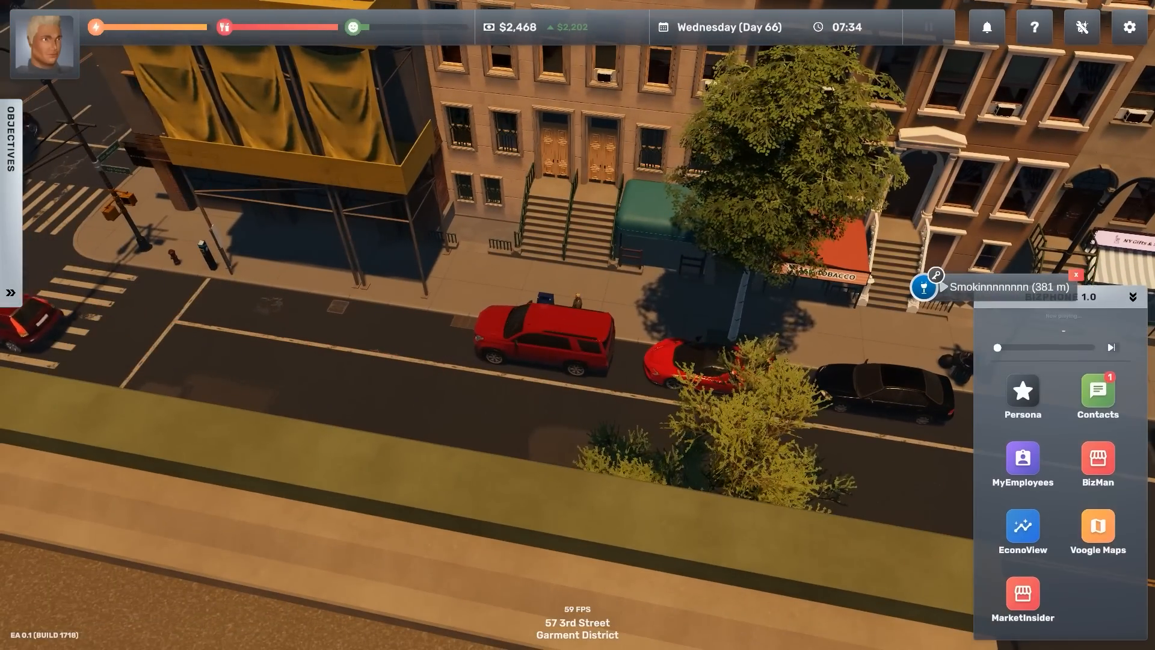
{"action": "left_click", "coordinate": [1100, 394]}
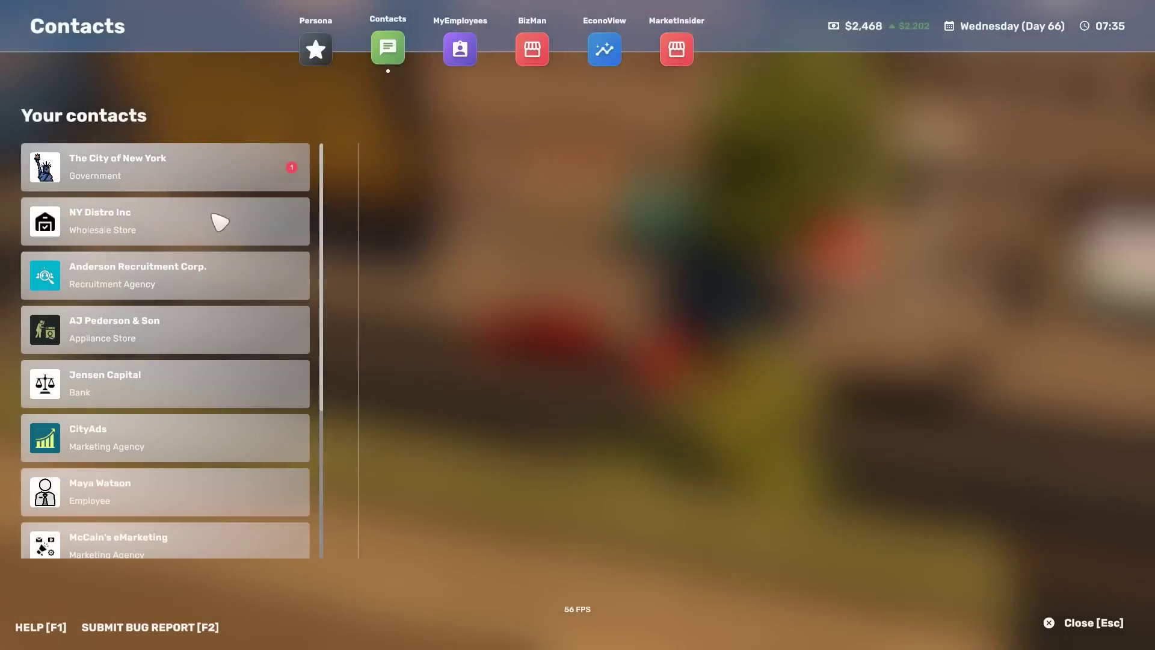
Read The City of New York's parking notices, then view No ID Required's staff schedule in BizMan.
{"action": "left_click", "coordinate": [214, 182]}
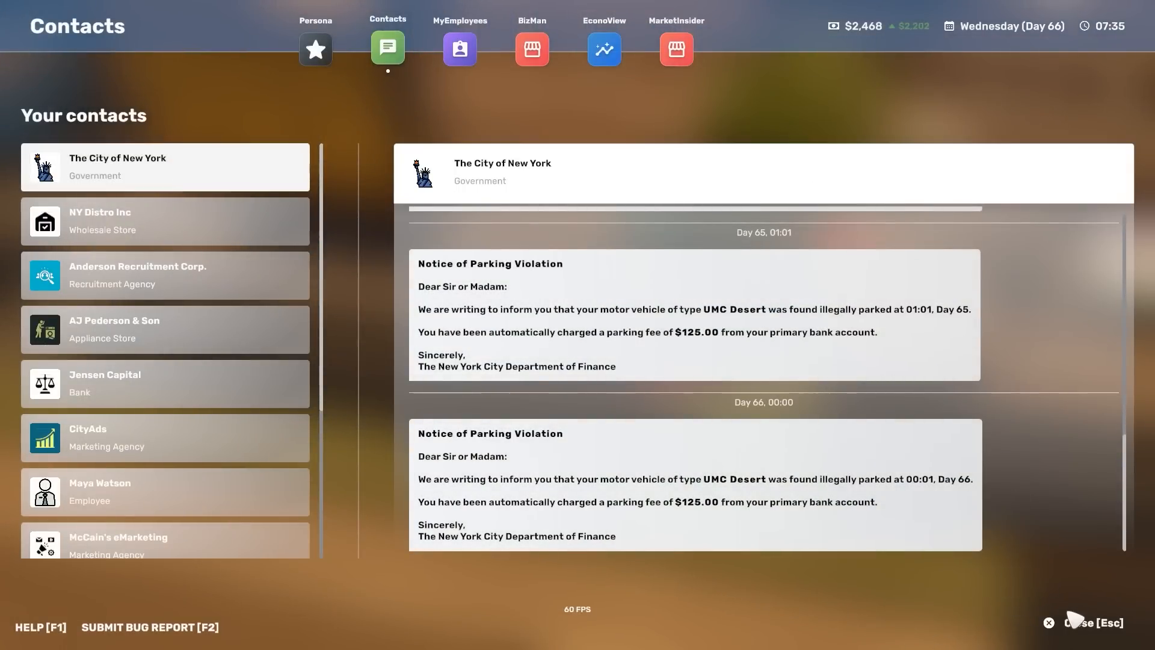
{"action": "left_click", "coordinate": [1088, 627]}
{"action": "left_click", "coordinate": [1098, 458]}
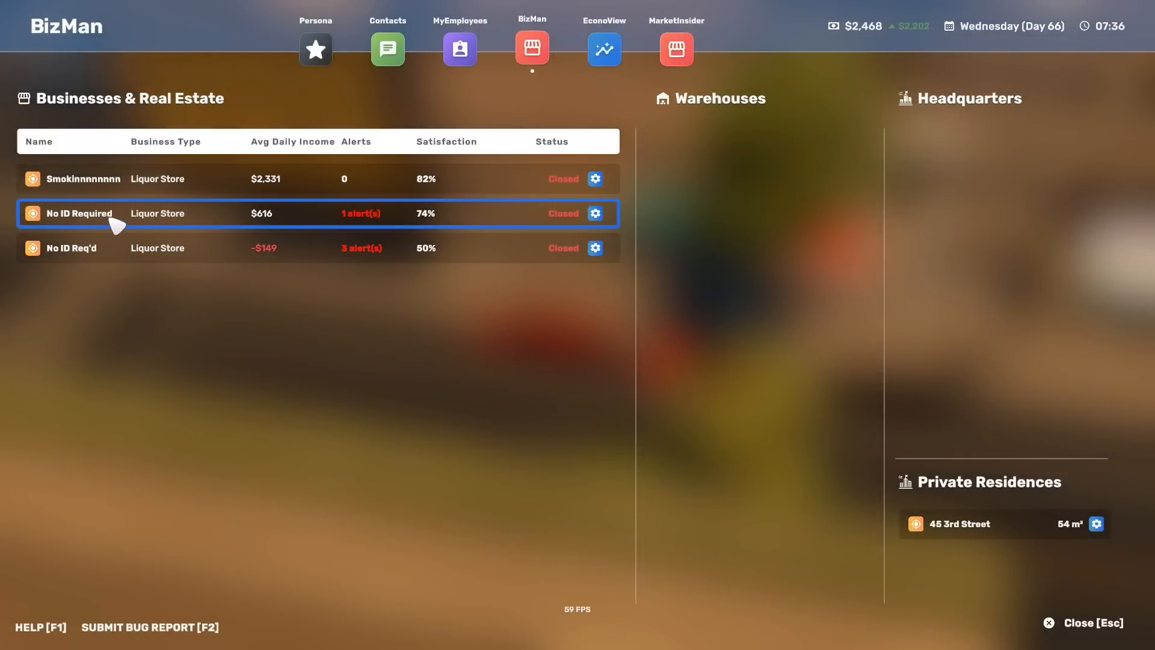
{"action": "left_click", "coordinate": [116, 223]}
{"action": "left_click", "coordinate": [627, 101]}
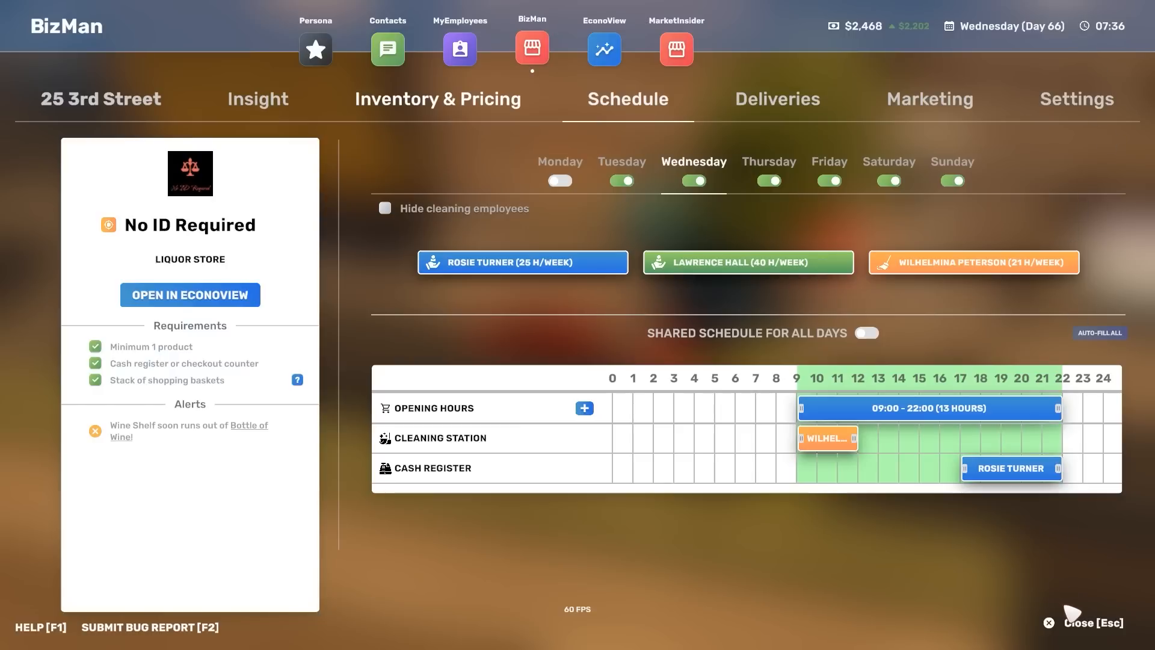
Move along 3rd Street to number 25 and enter the No ID Required liquor store.
{"action": "left_click", "coordinate": [1087, 634]}
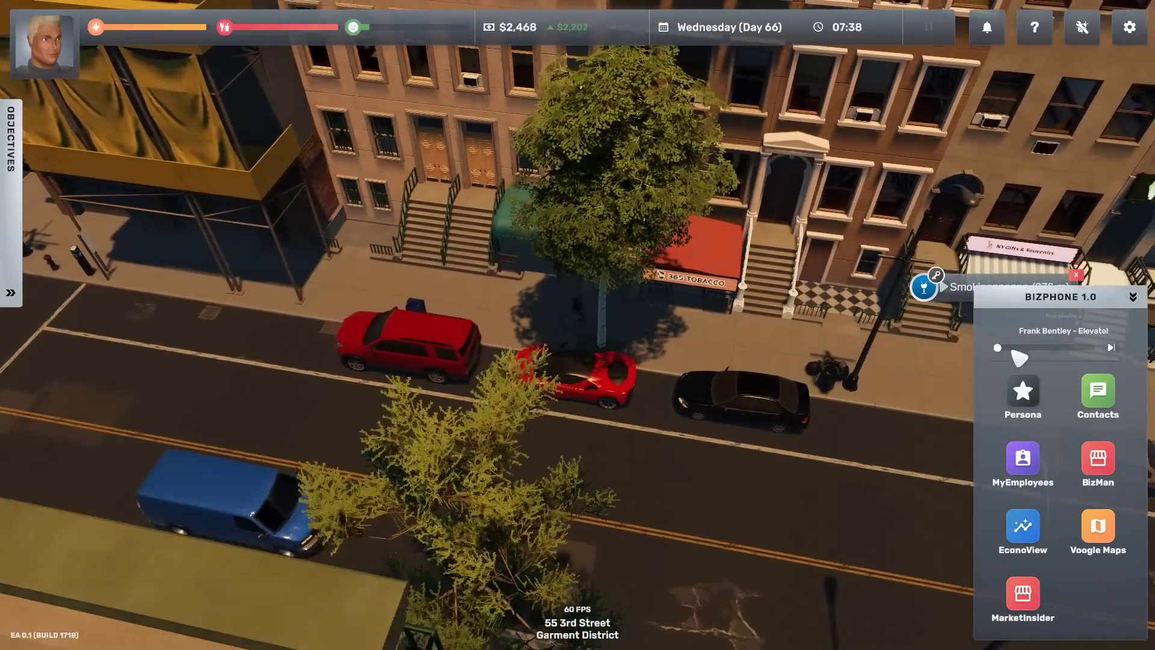
{"action": "left_click_drag", "start_coordinate": [1020, 359], "coordinate": [905, 399]}
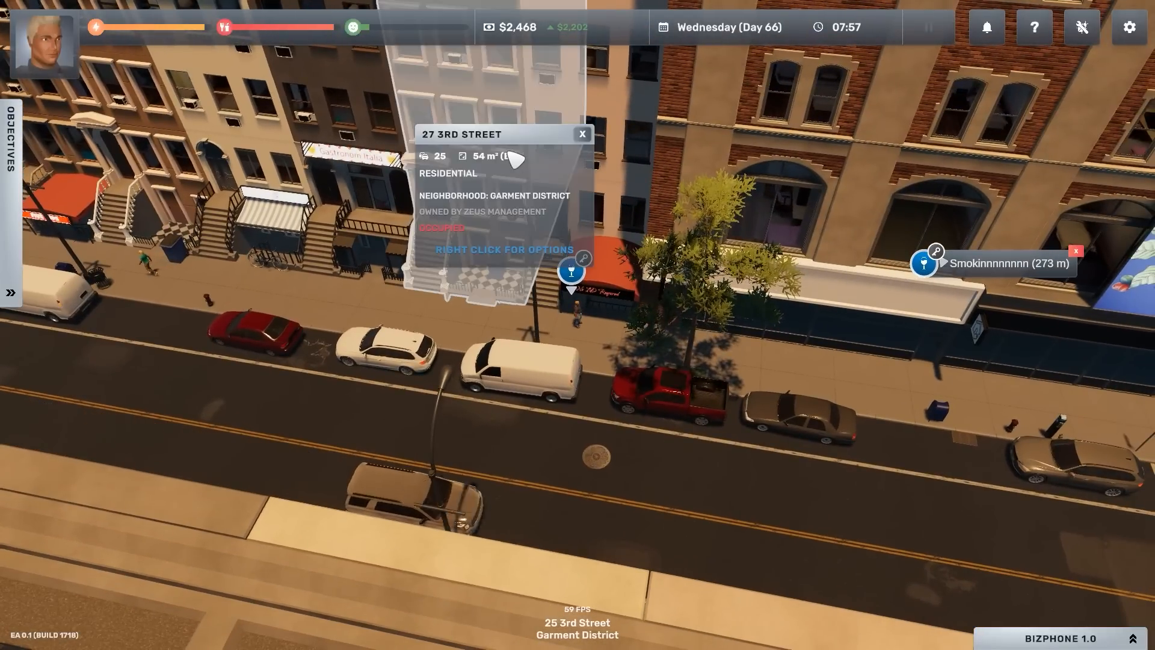
{"action": "left_click", "coordinate": [610, 314]}
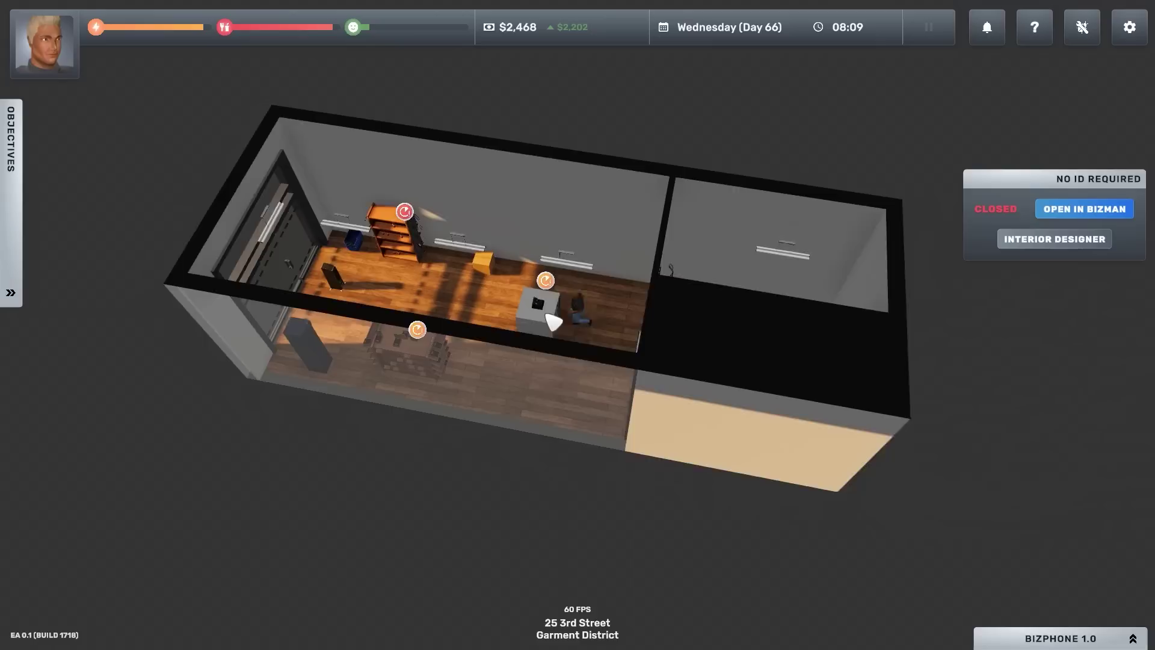
Assign yourself to the cash register and set the Start Working dialog aside while time passes.
{"action": "left_click", "coordinate": [551, 320]}
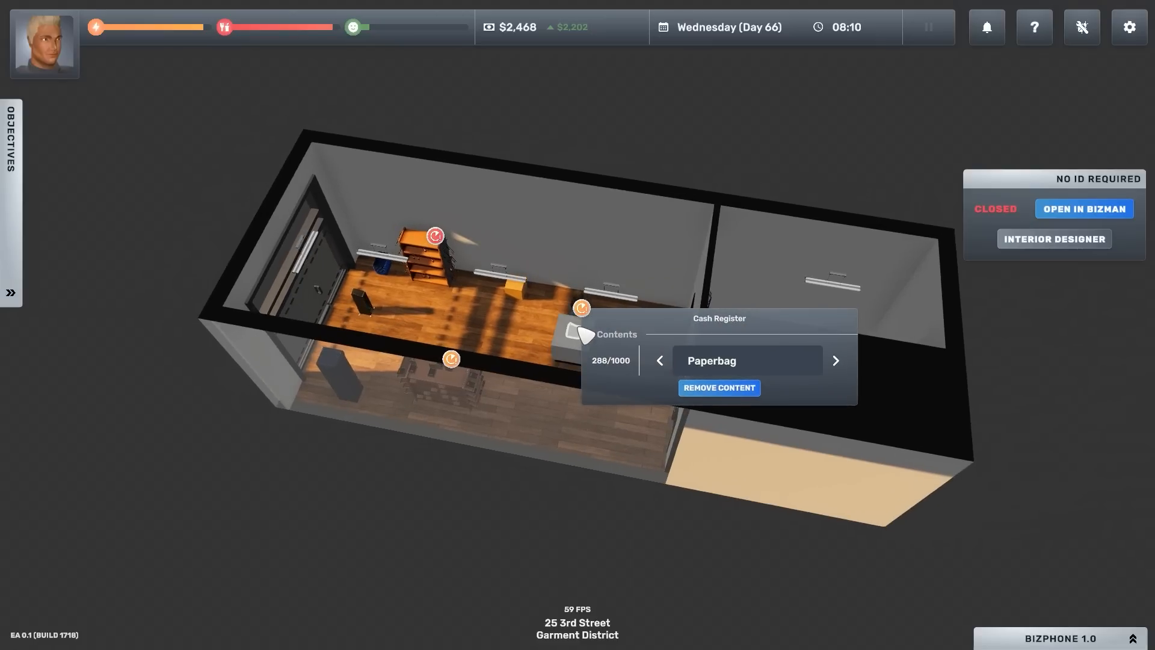
{"action": "left_click", "coordinate": [577, 335]}
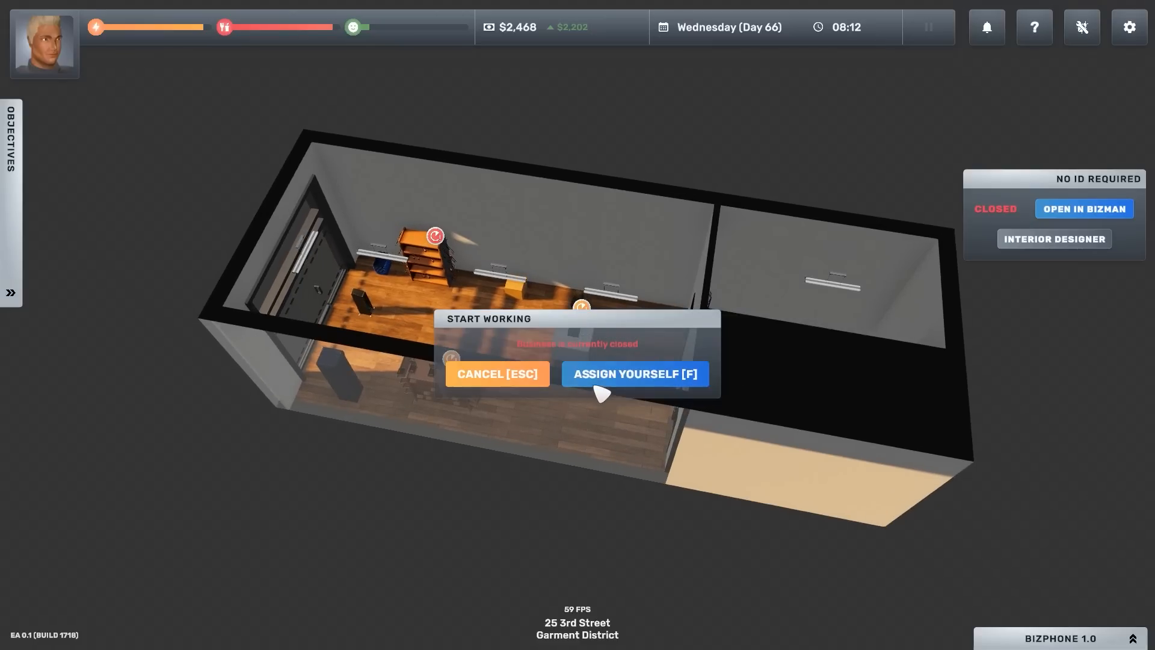
{"action": "left_click", "coordinate": [636, 373]}
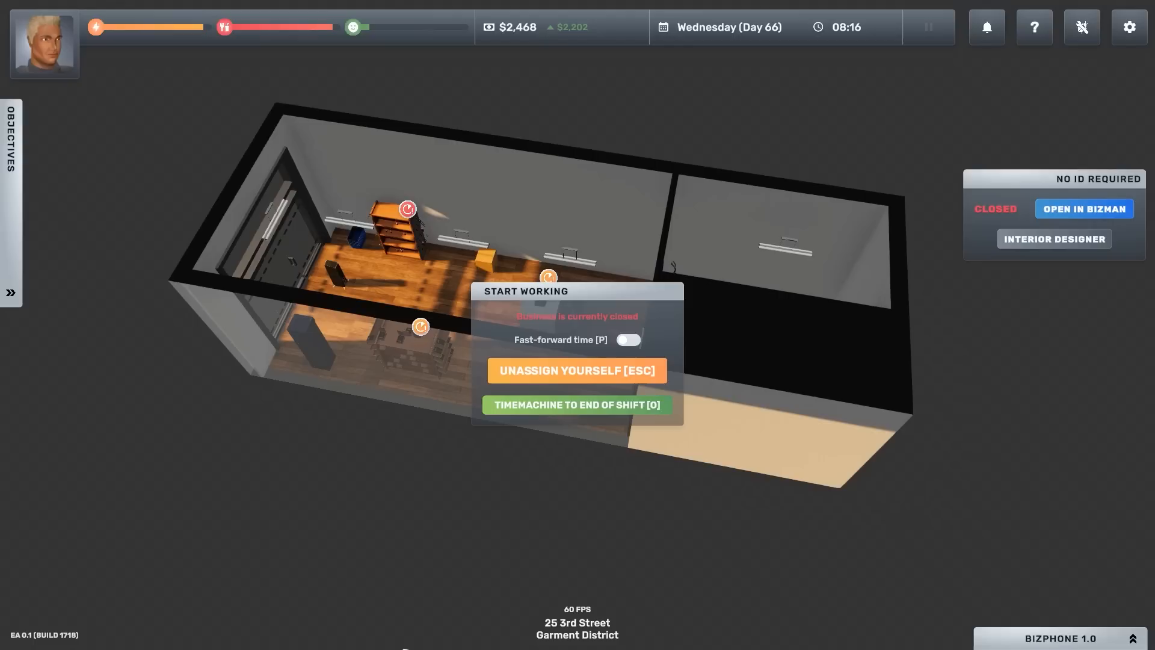
{"action": "left_click_drag", "start_coordinate": [622, 294], "coordinate": [1074, 447]}
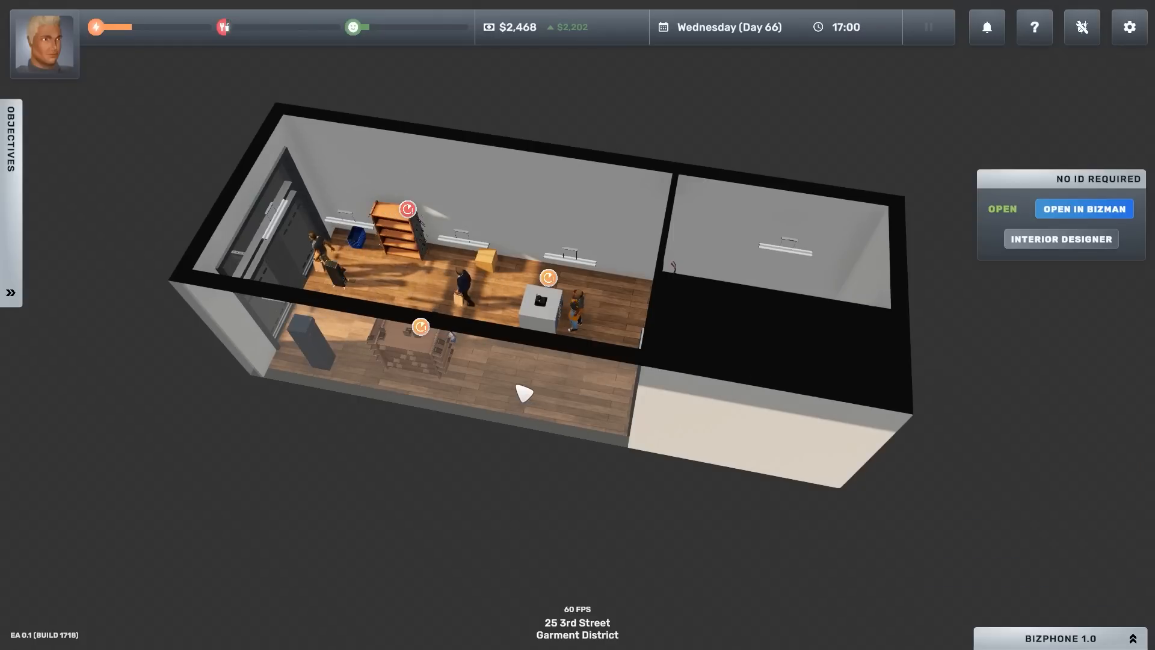
Check the wine shelf, enter the Discount Market and put Fresh Food in the basket.
{"action": "left_click", "coordinate": [606, 257]}
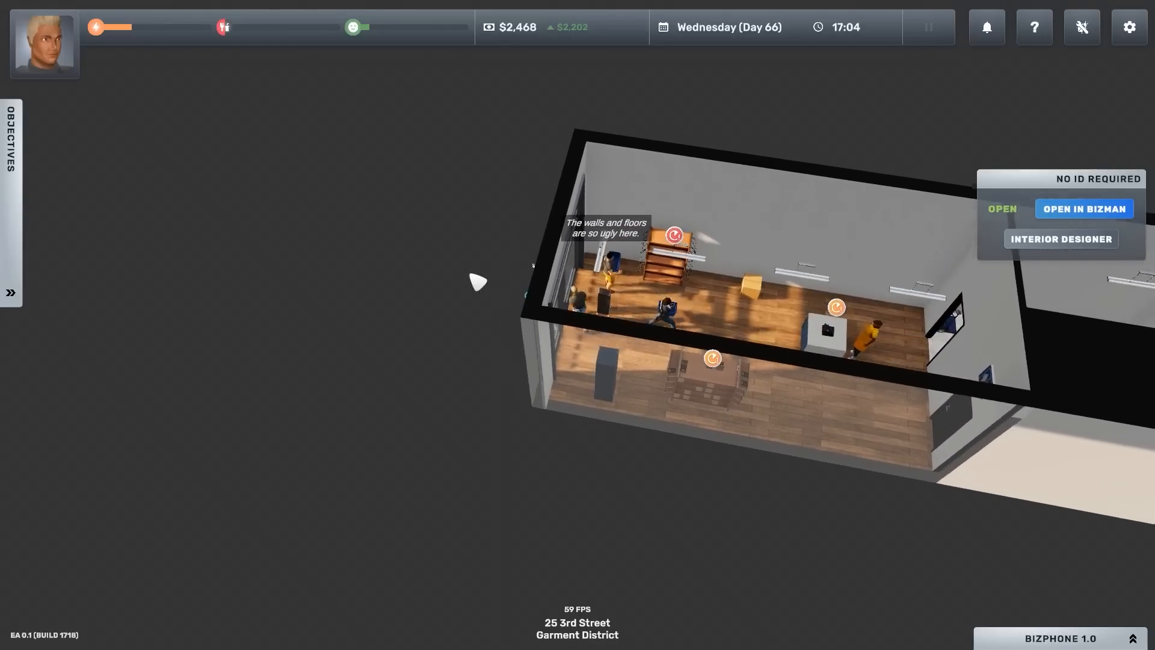
{"action": "scroll", "coordinate": [479, 275], "scroll_direction": "down", "scroll_amount": 5}
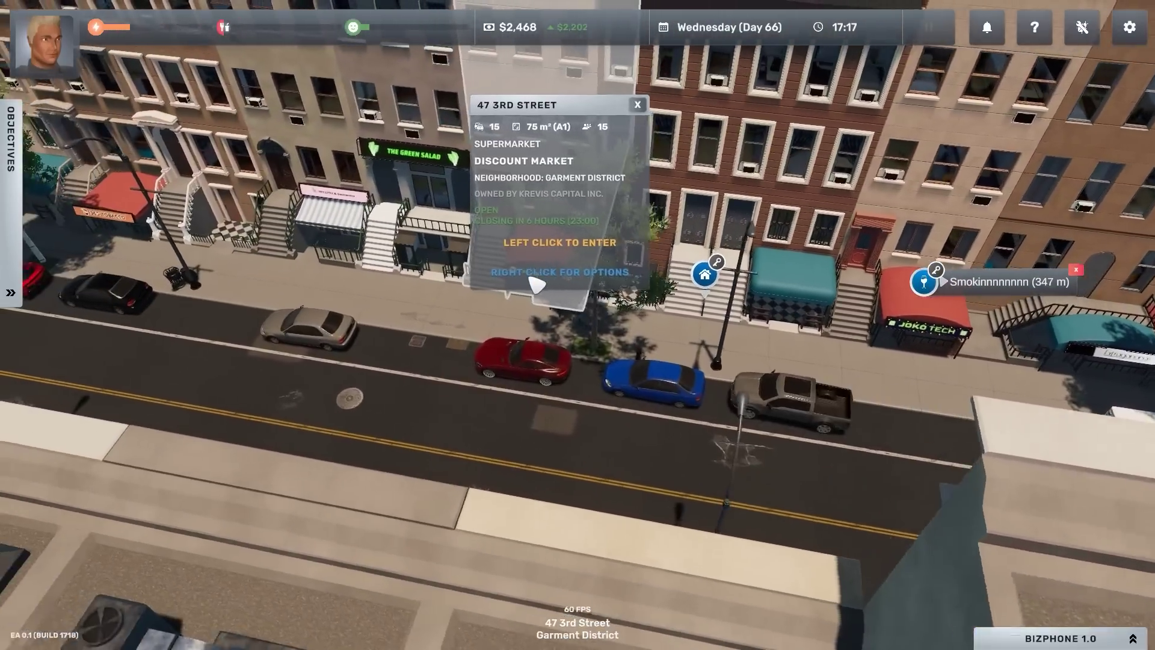
{"action": "left_click", "coordinate": [492, 271]}
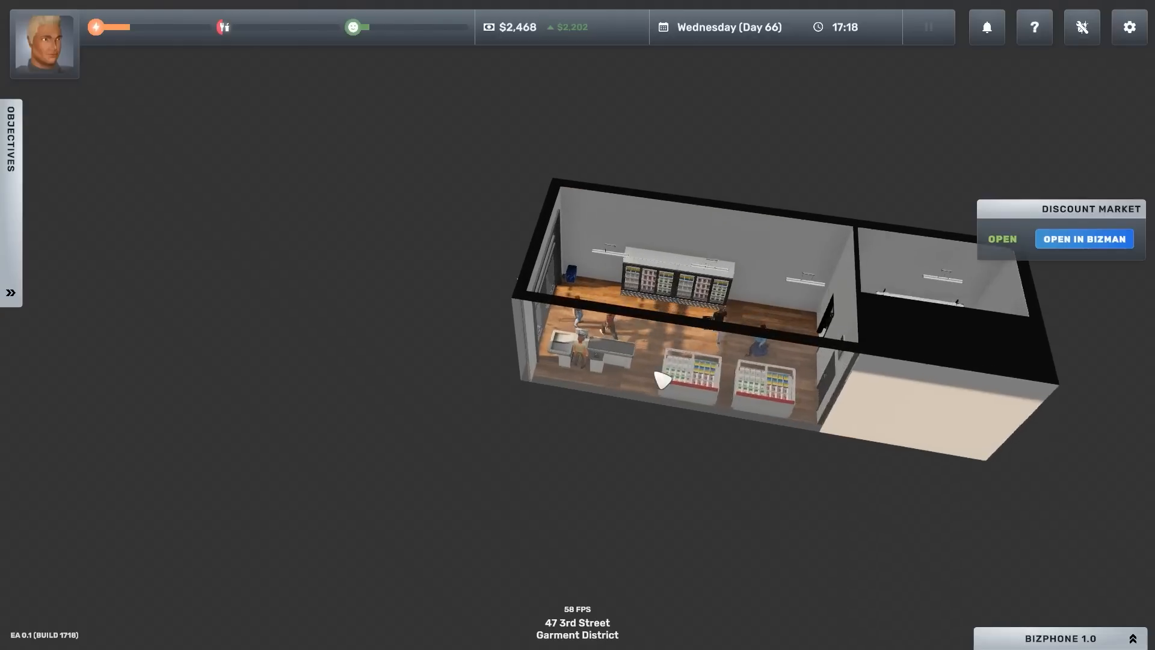
{"action": "scroll", "coordinate": [662, 380], "scroll_direction": "up", "scroll_amount": 3}
{"action": "left_click", "coordinate": [575, 255]}
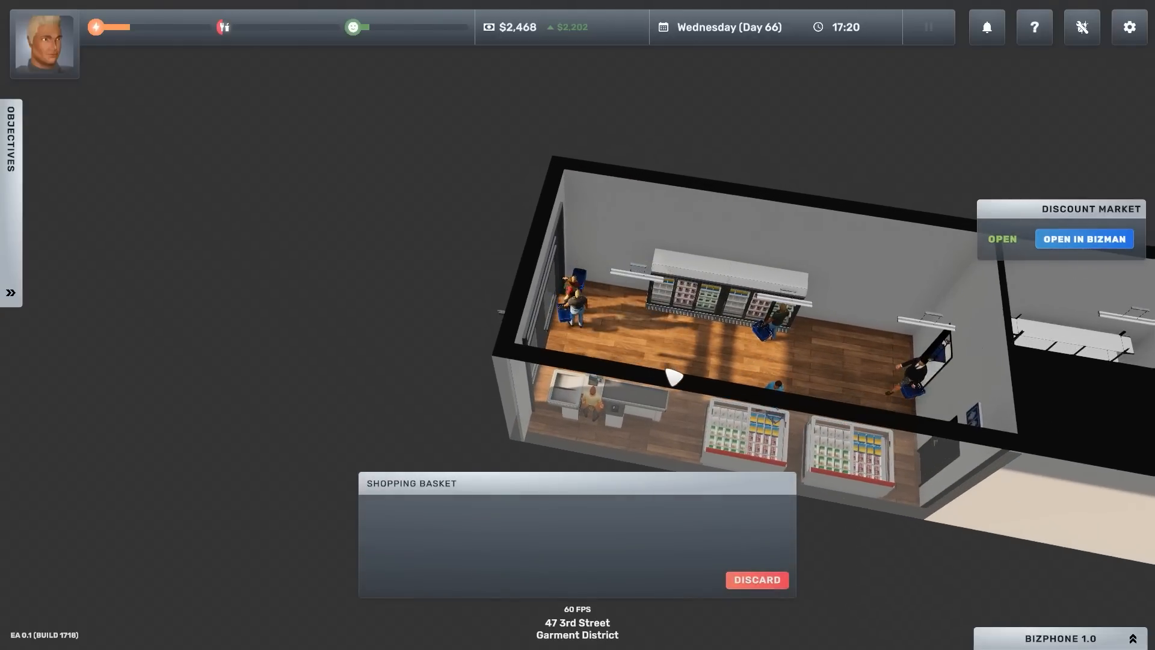
{"action": "left_click", "coordinate": [639, 299]}
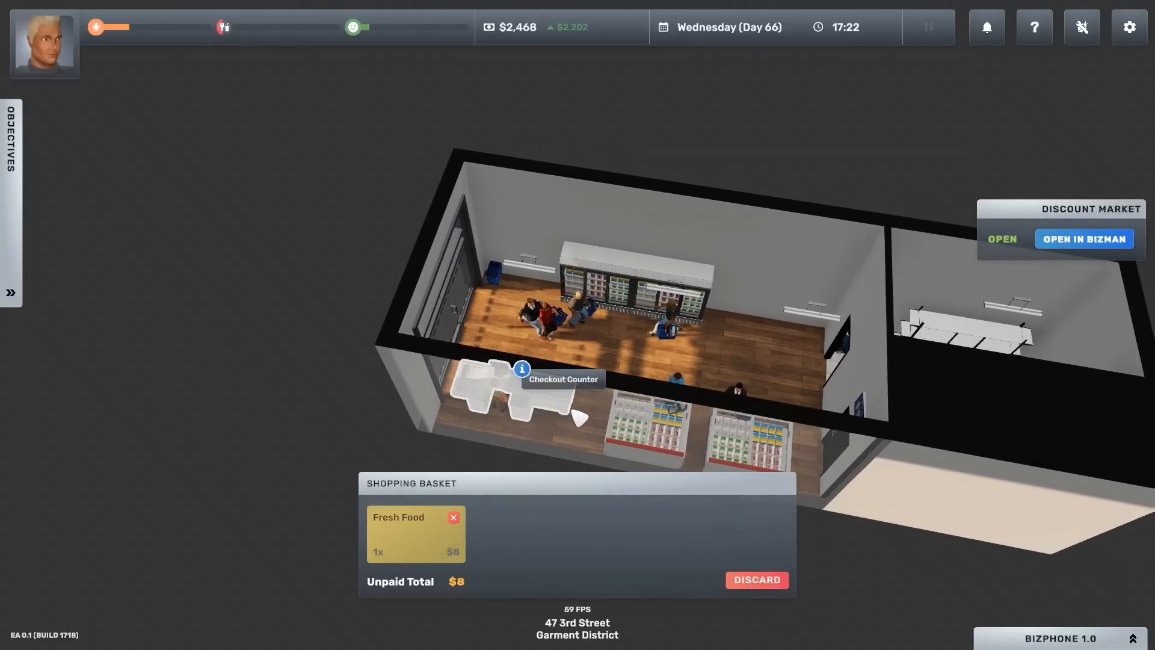
Pay $8 at checkout, eat the Fresh Food, discard the bag and leave the market.
{"action": "left_click", "coordinate": [522, 308]}
{"action": "key", "text": "f"}
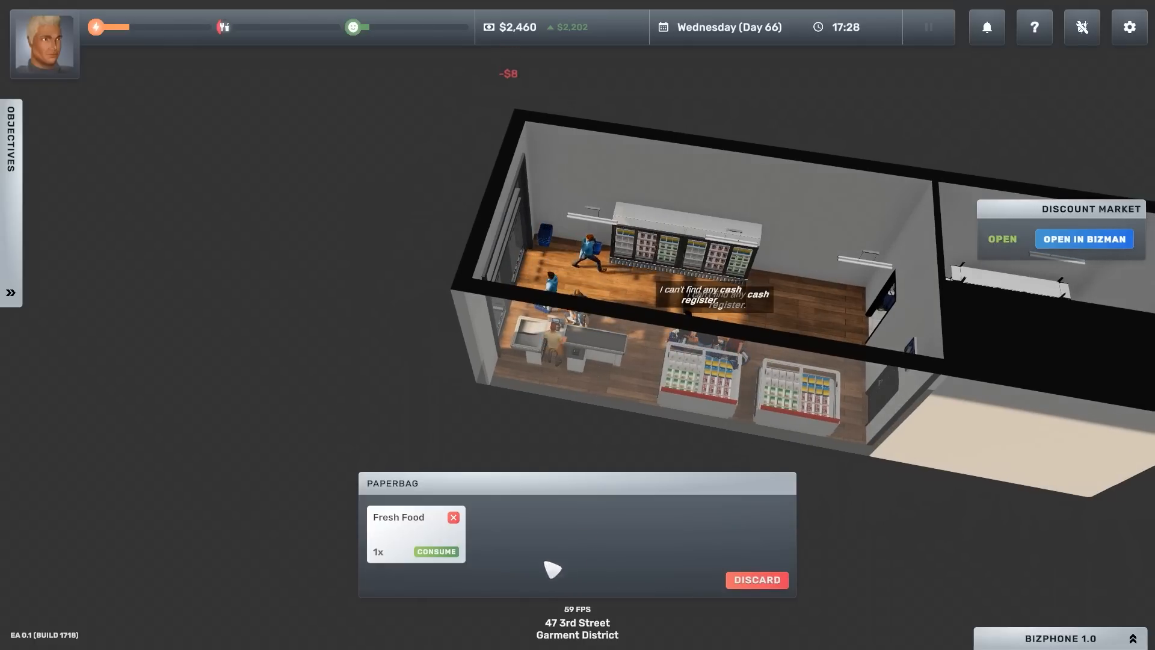
{"action": "left_click", "coordinate": [438, 552]}
{"action": "left_click", "coordinate": [757, 580]}
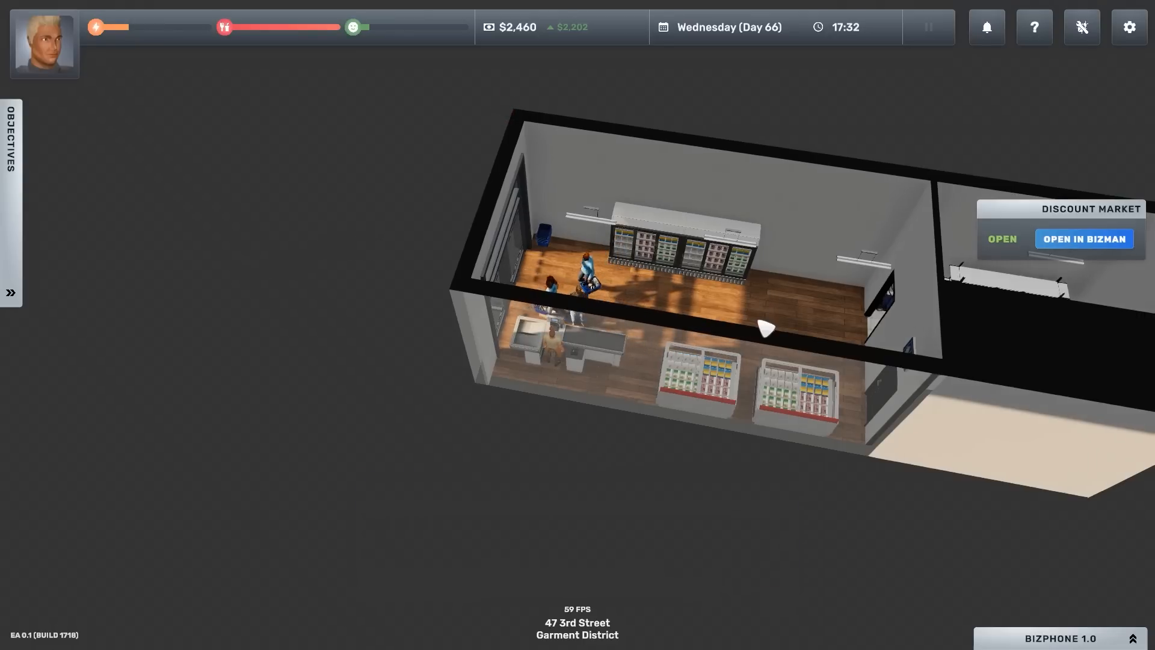
{"action": "left_click", "coordinate": [514, 245]}
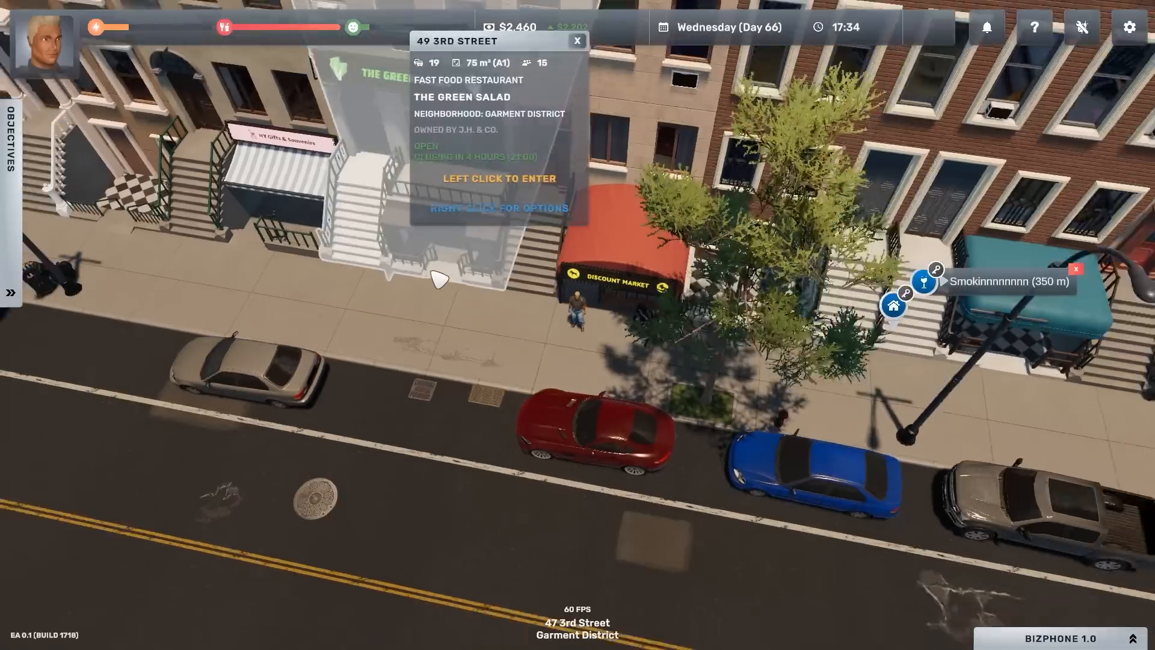
{"action": "scroll", "coordinate": [439, 278], "scroll_direction": "down", "scroll_amount": 5}
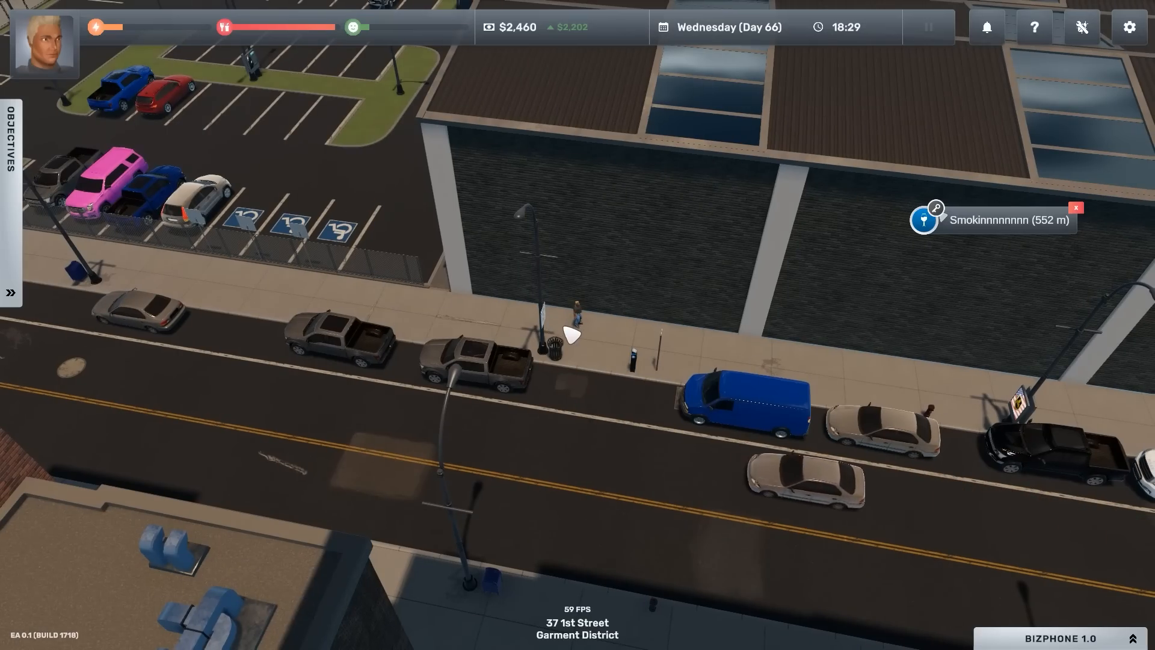
{"action": "scroll", "coordinate": [578, 325], "scroll_direction": "up", "scroll_amount": 3}
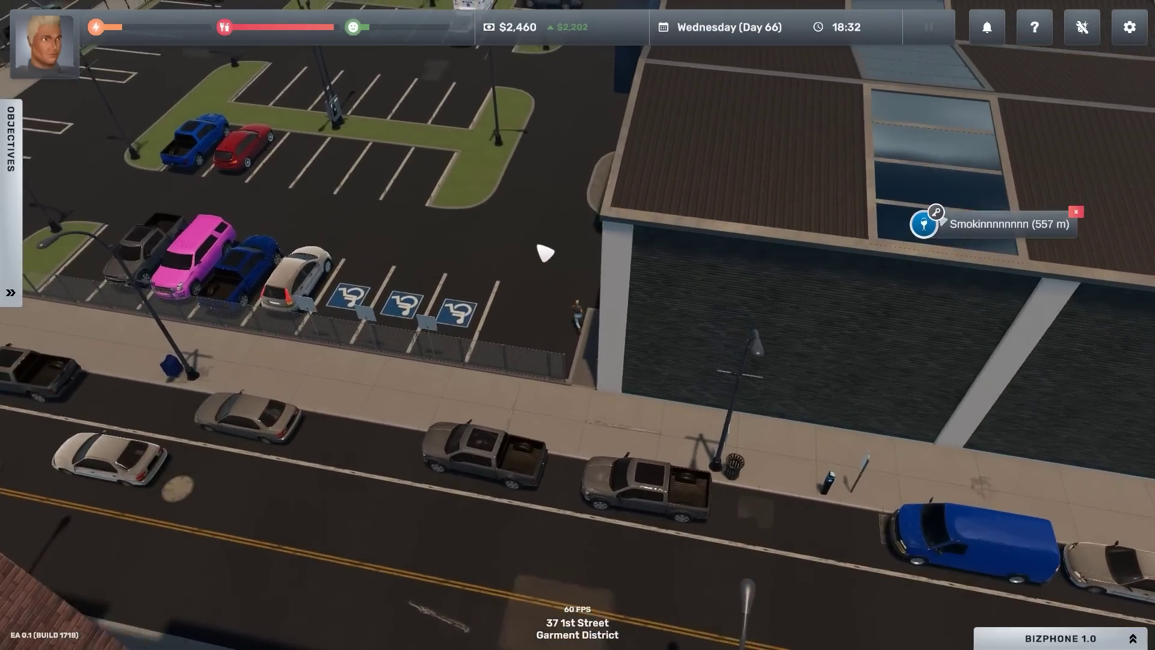
Enter the NY Distro Inc wholesale store at 37 1st Street and look around the warehouse.
{"action": "left_click_drag", "start_coordinate": [506, 314], "coordinate": [559, 266]}
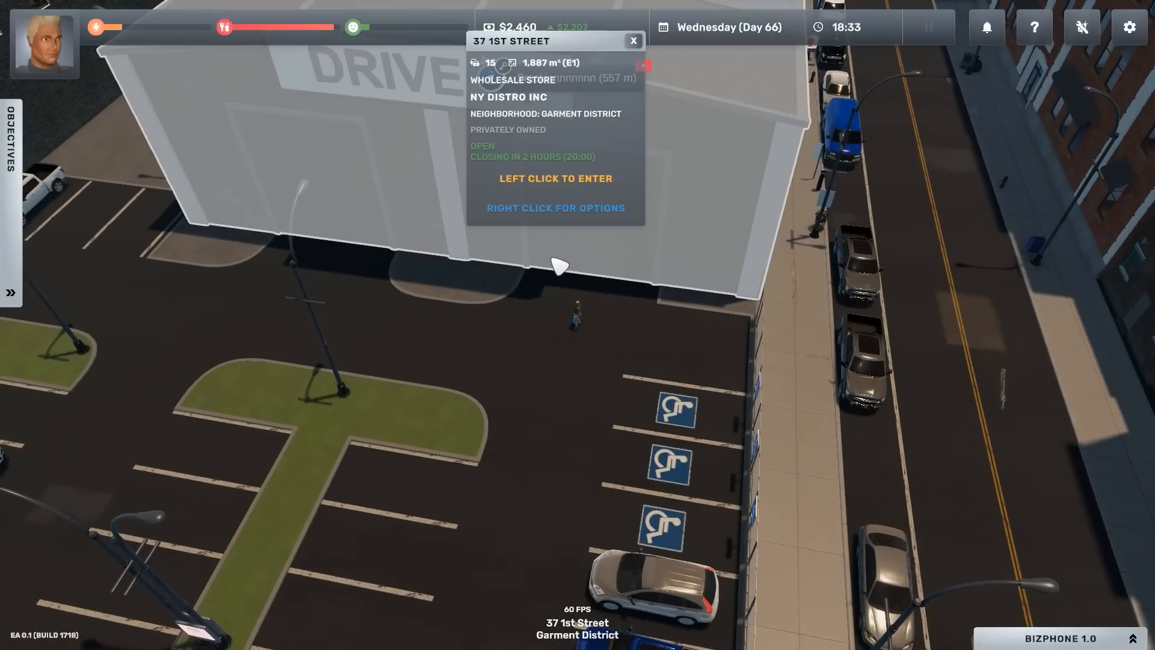
{"action": "left_click", "coordinate": [610, 261]}
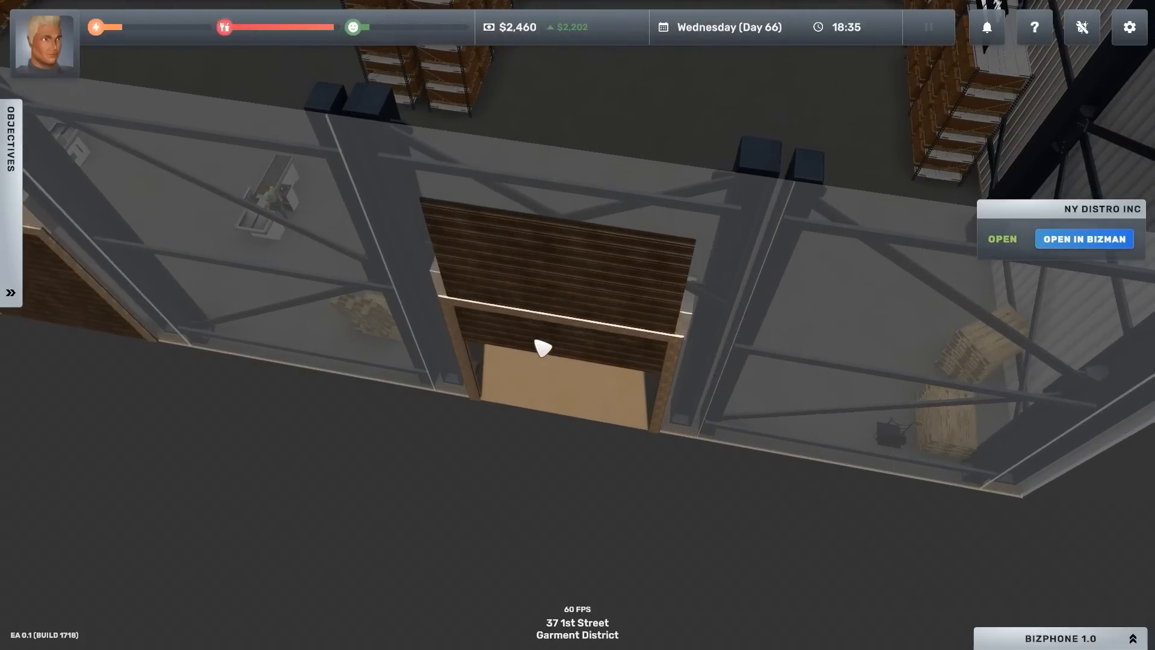
{"action": "left_click_drag", "start_coordinate": [590, 133], "coordinate": [740, 451]}
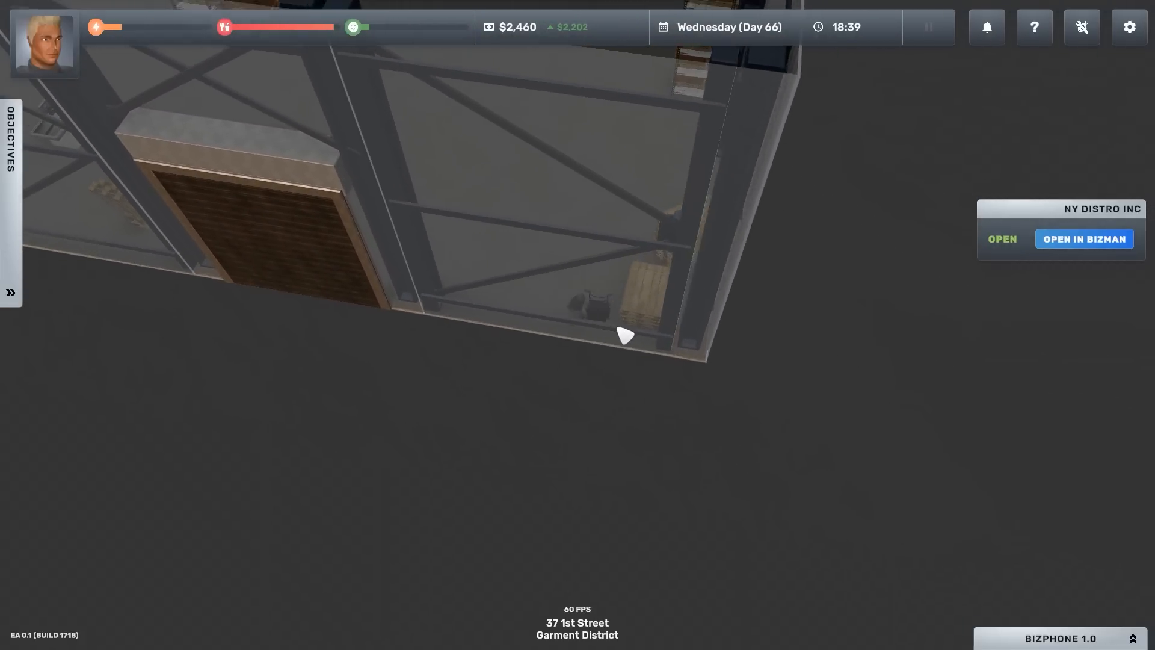
Grab a handtruck, walk to the Bottle of Wine shelf and load four wine boxes.
{"action": "left_click", "coordinate": [609, 299]}
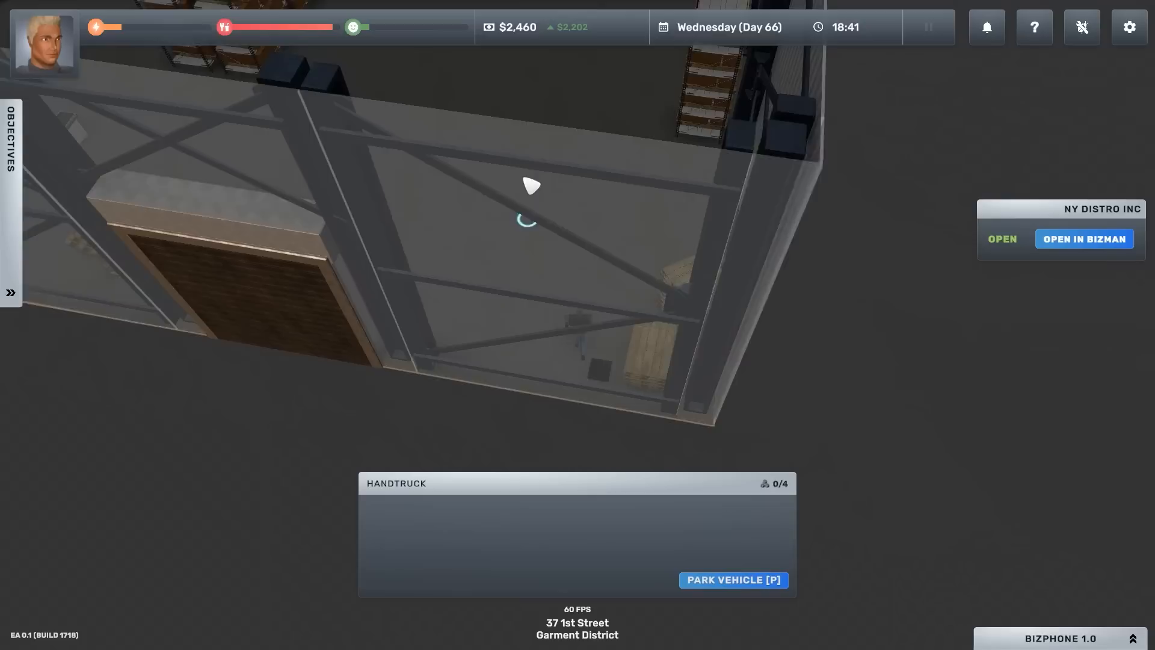
{"action": "key", "text": "w"}
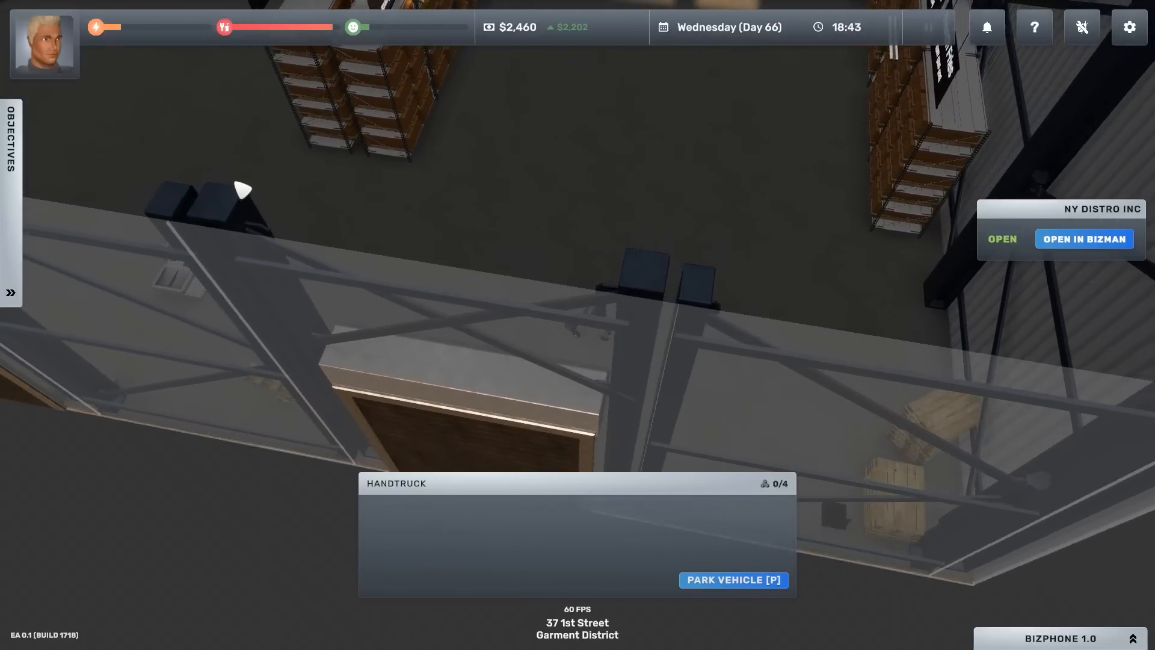
{"action": "key", "text": "w"}
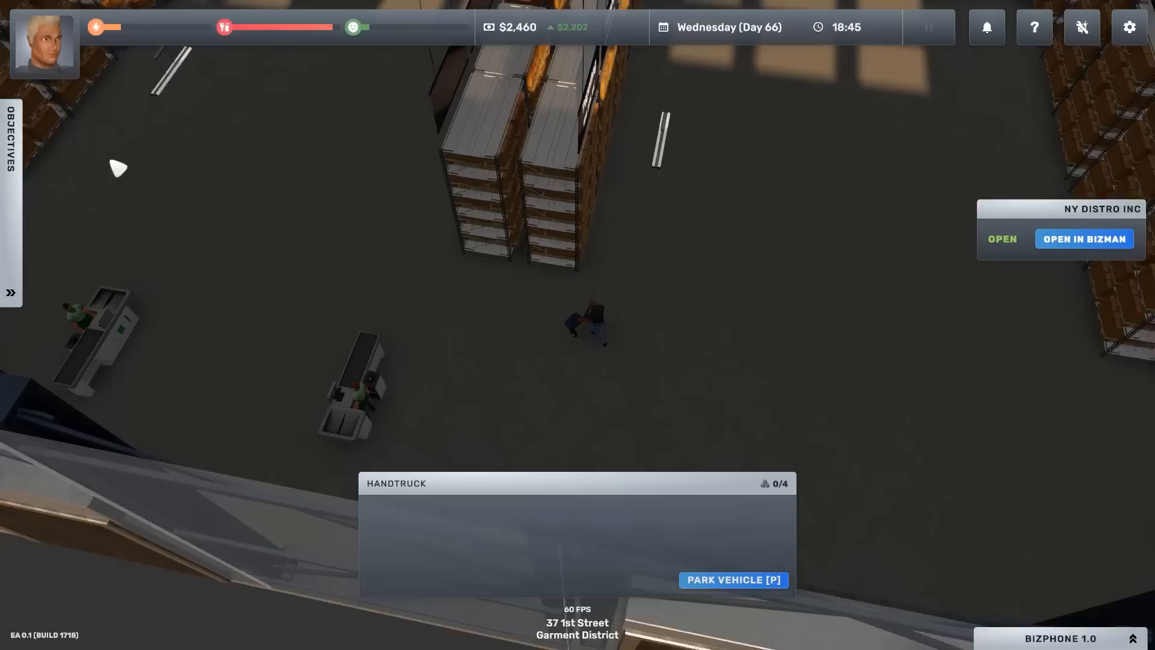
{"action": "key", "text": "w"}
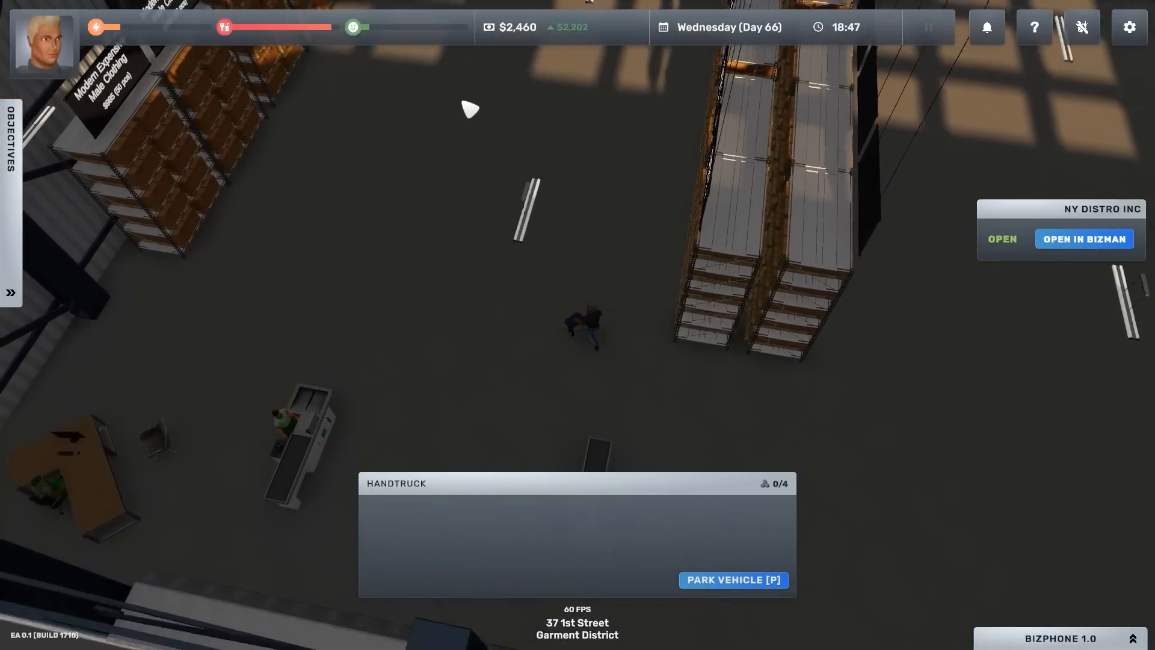
{"action": "key", "text": "w"}
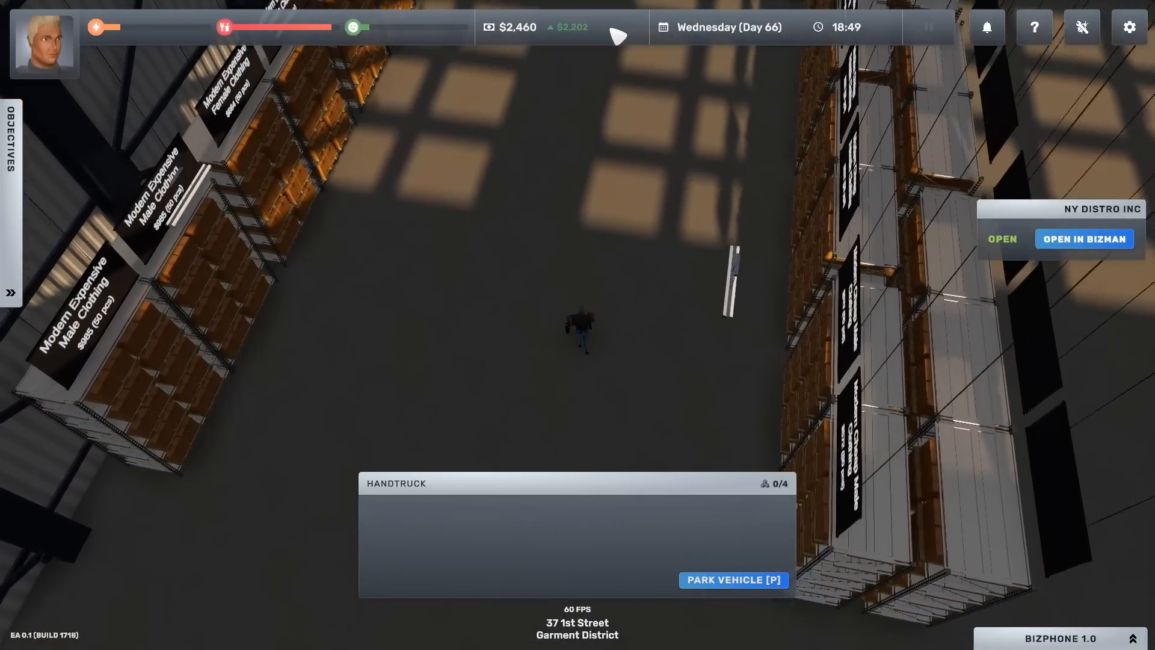
{"action": "key", "text": "w"}
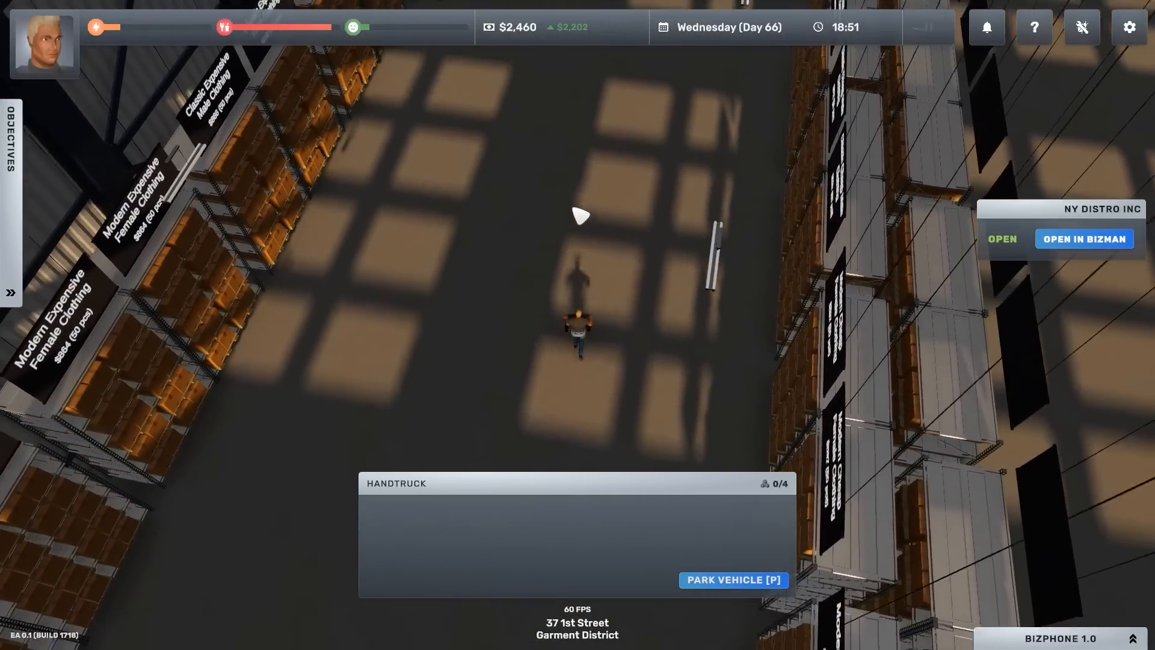
{"action": "key", "text": "w"}
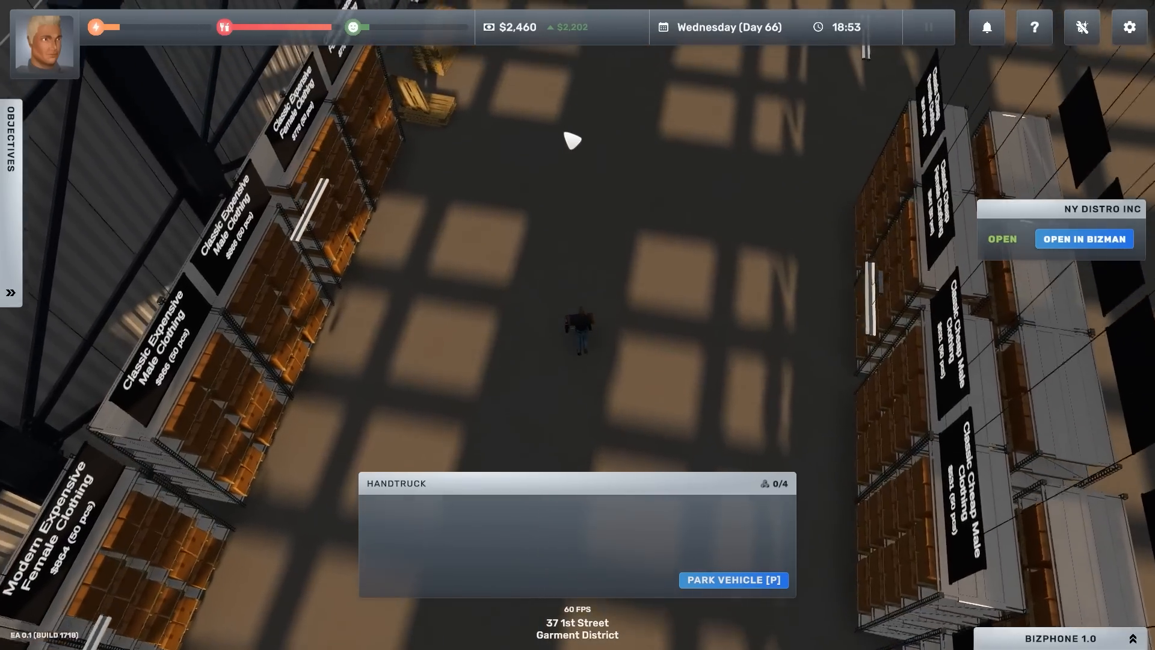
{"action": "key", "text": "w"}
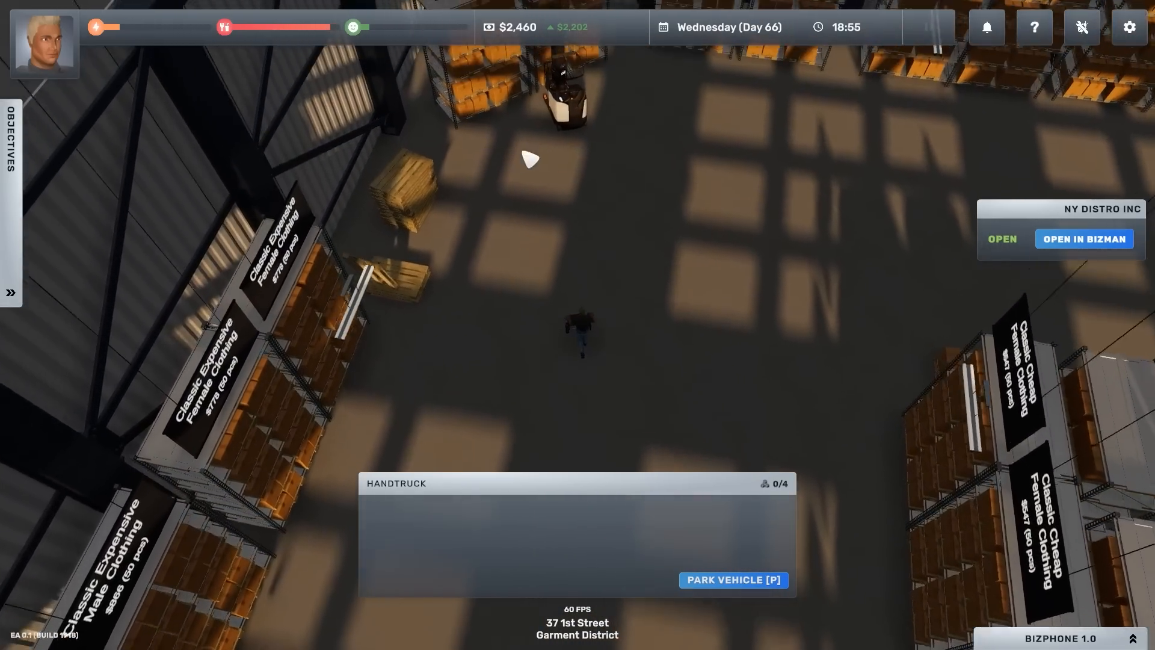
{"action": "key", "text": "w"}
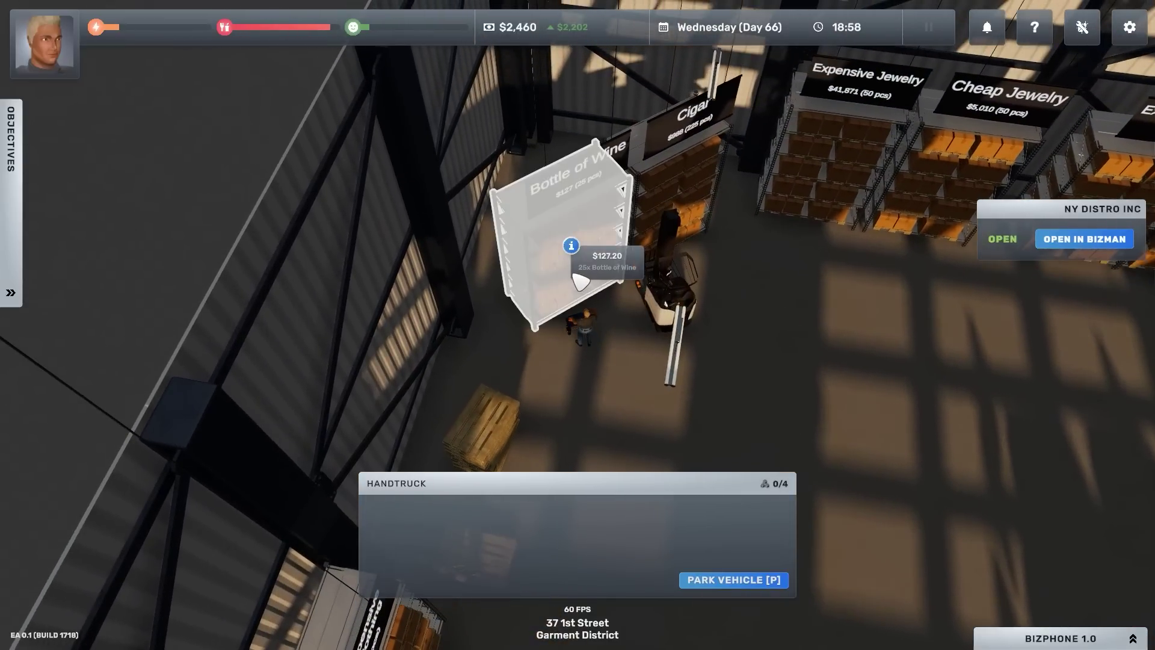
{"action": "left_click", "coordinate": [578, 278]}
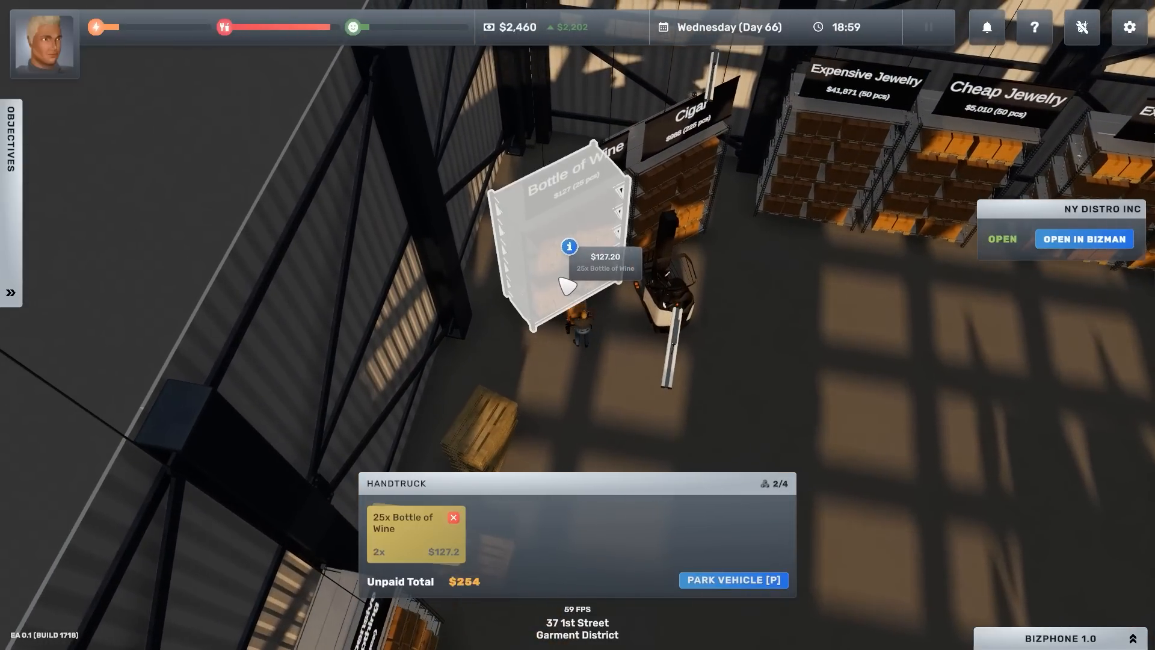
{"action": "left_click", "coordinate": [578, 278]}
Wheel the wine to the checkout counter, place the $509 order and head outside.
{"action": "key", "text": "s"}
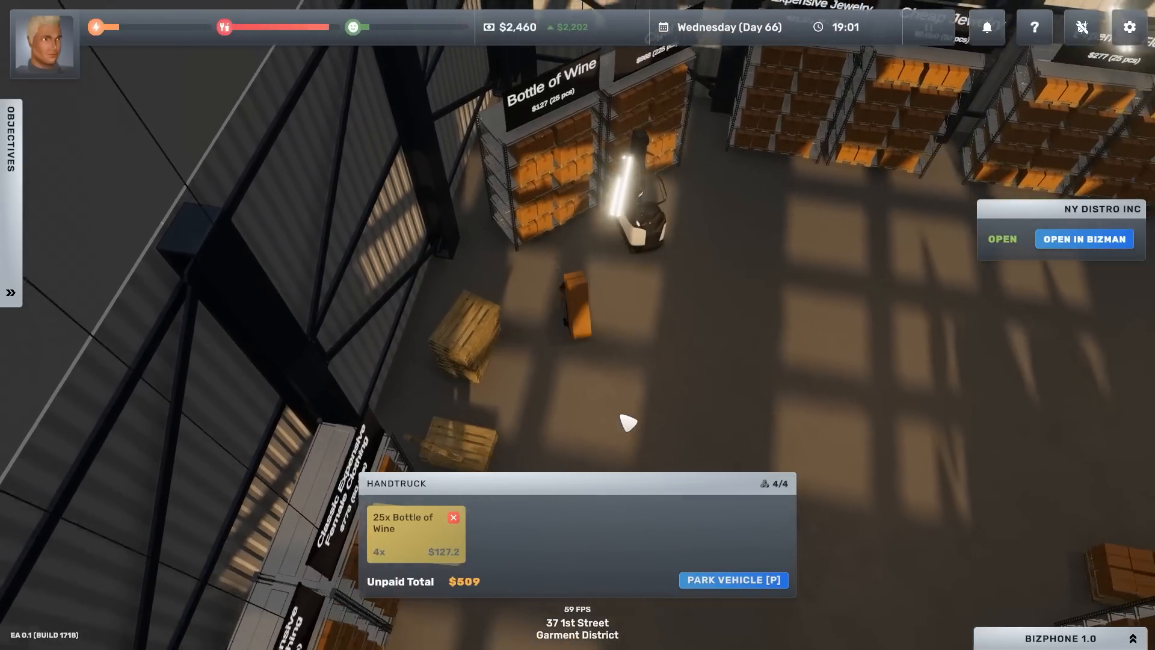
{"action": "key", "text": "s"}
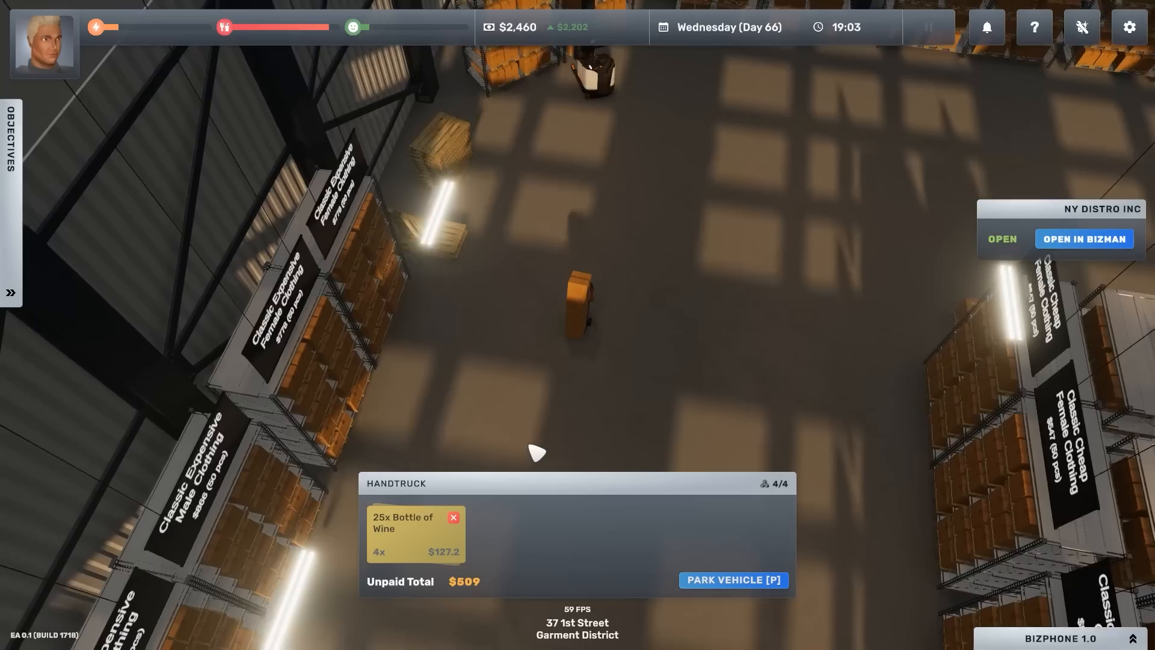
{"action": "key", "text": "s"}
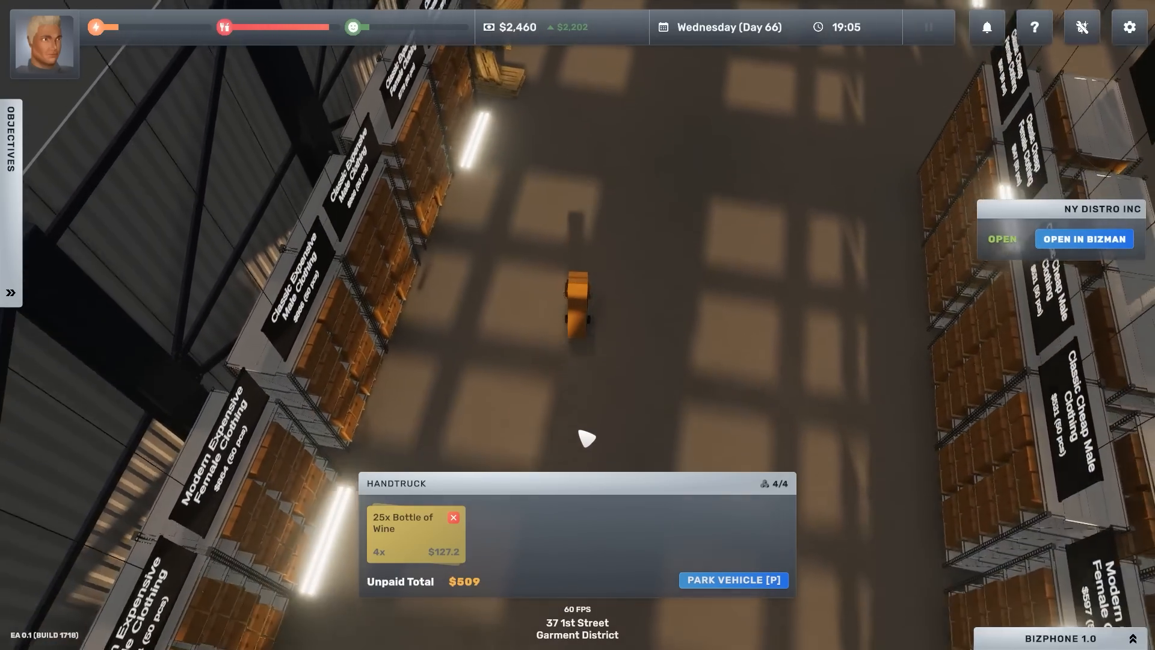
{"action": "key", "text": "s"}
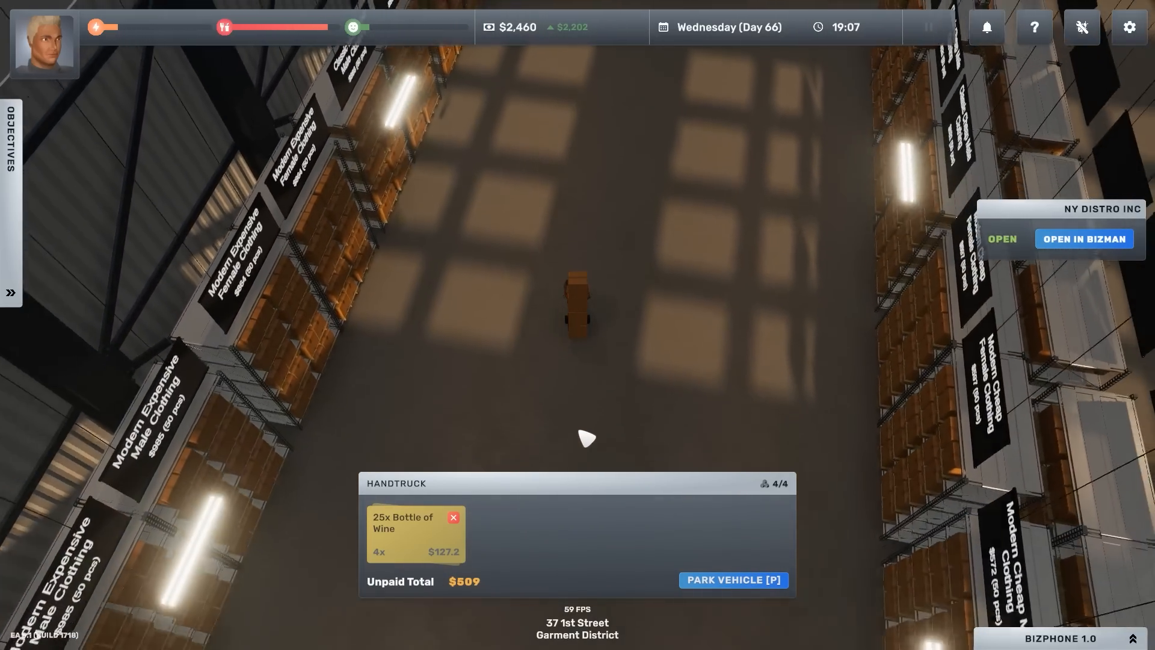
{"action": "key", "text": "s"}
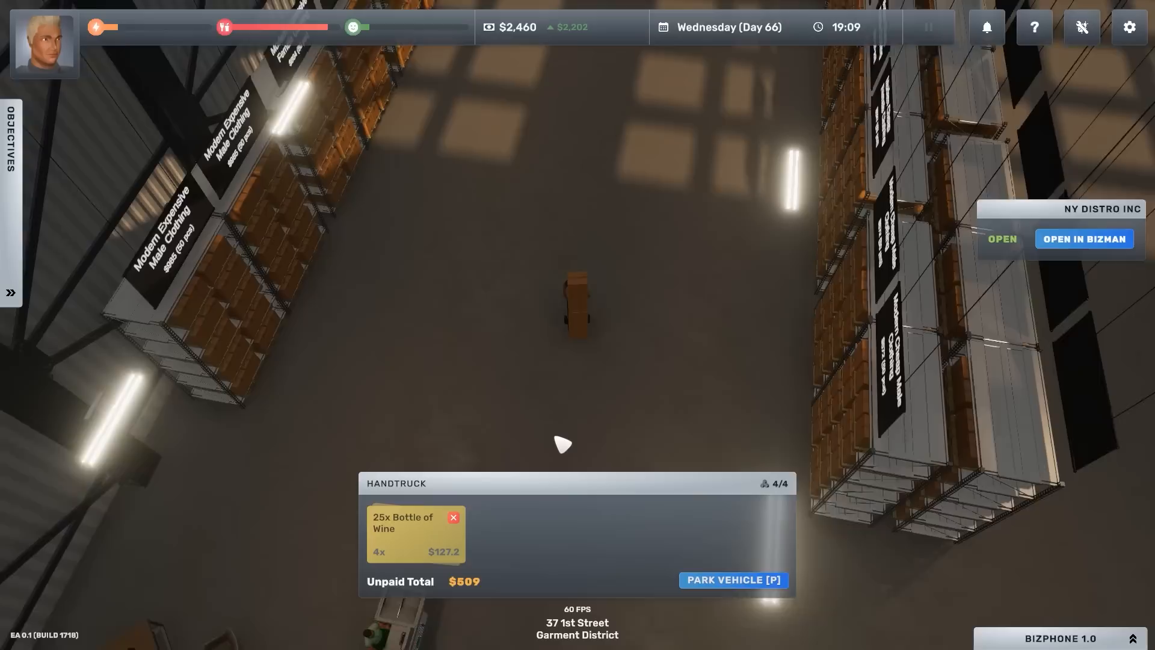
{"action": "key", "text": "s"}
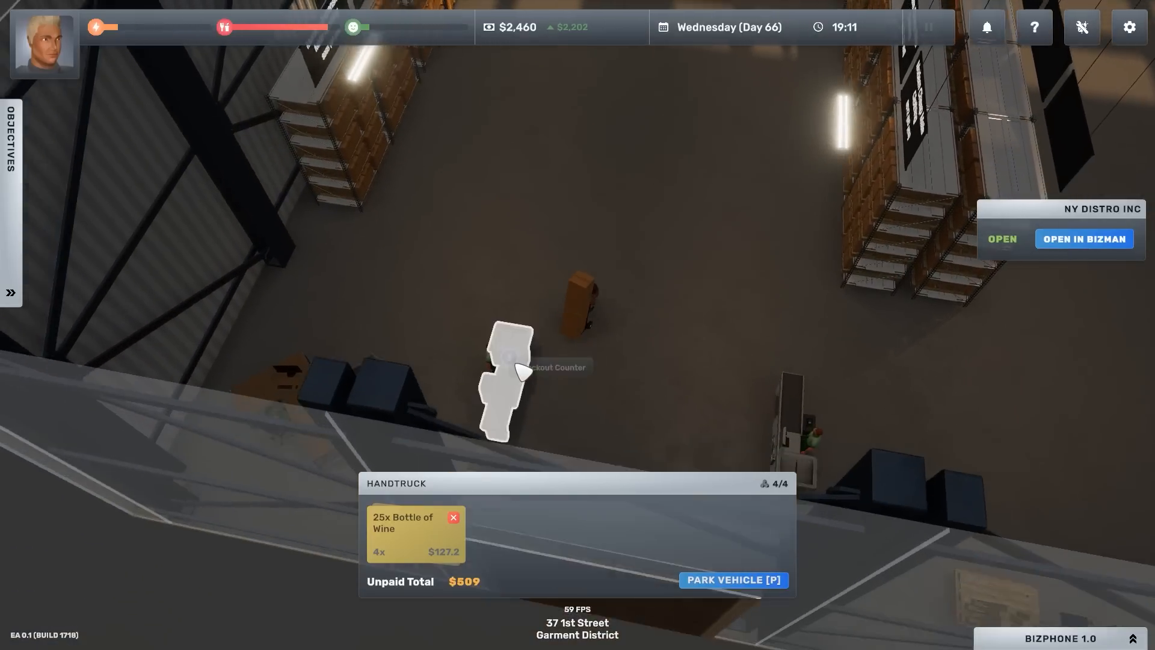
{"action": "left_click", "coordinate": [747, 442]}
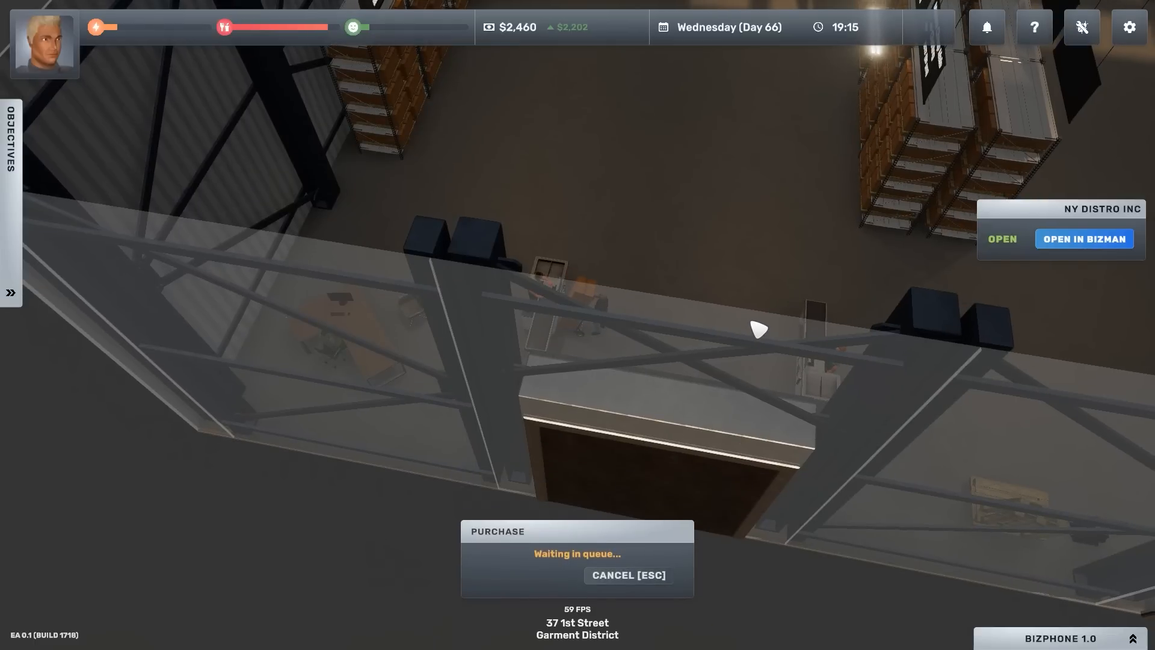
{"action": "key", "text": "s"}
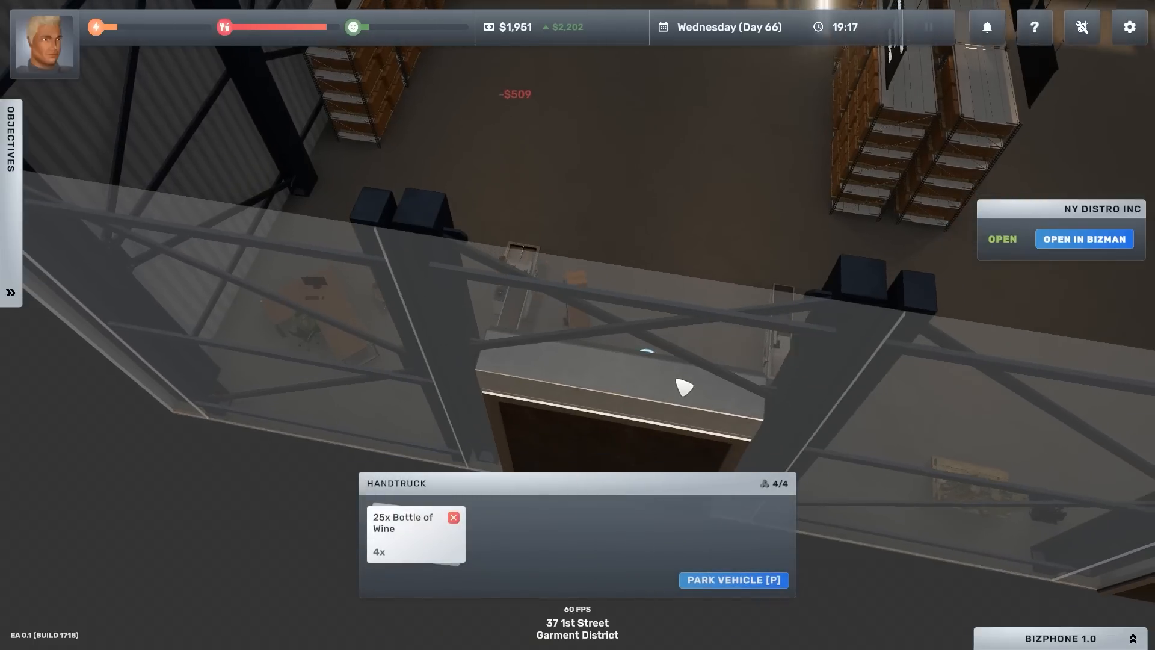
{"action": "scroll", "coordinate": [649, 449], "scroll_direction": "down", "scroll_amount": 5}
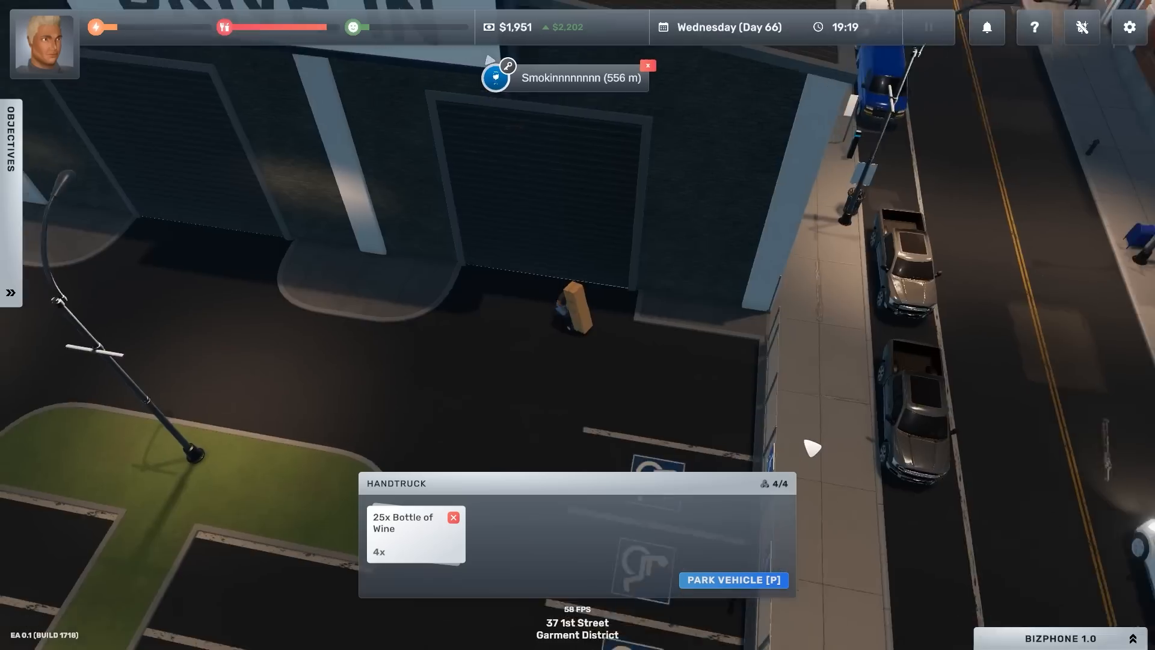
Push the handtruck along 5th Avenue and onto 2nd Street toward the liquor store.
{"action": "key", "text": "w"}
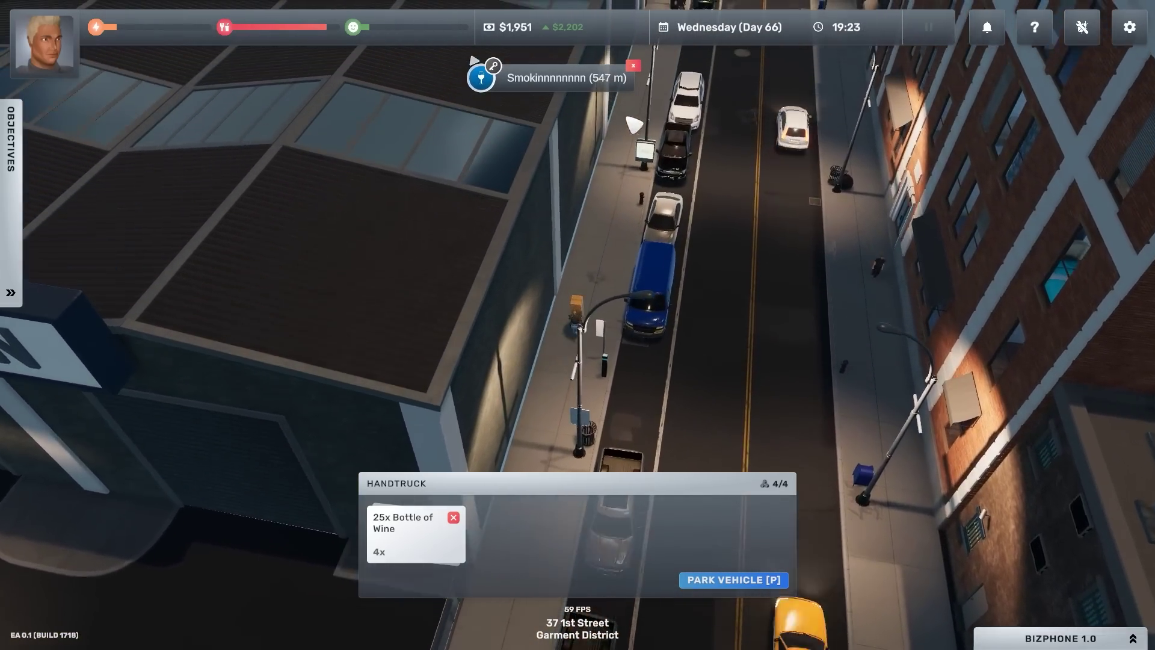
{"action": "key", "text": "w"}
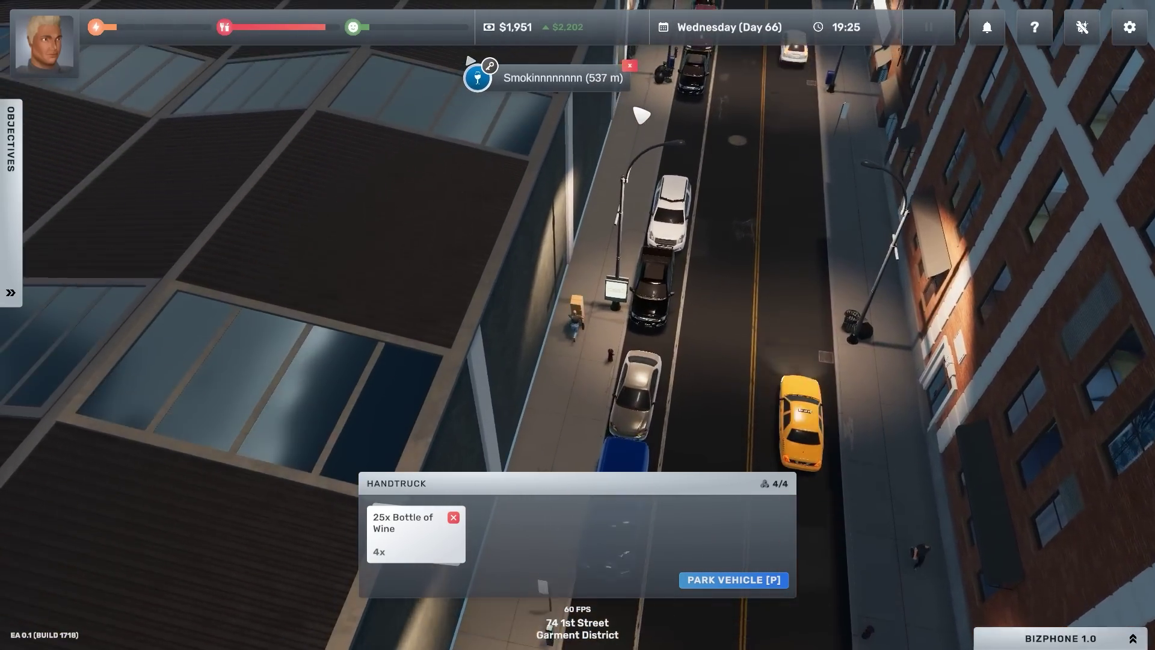
{"action": "key", "text": "w"}
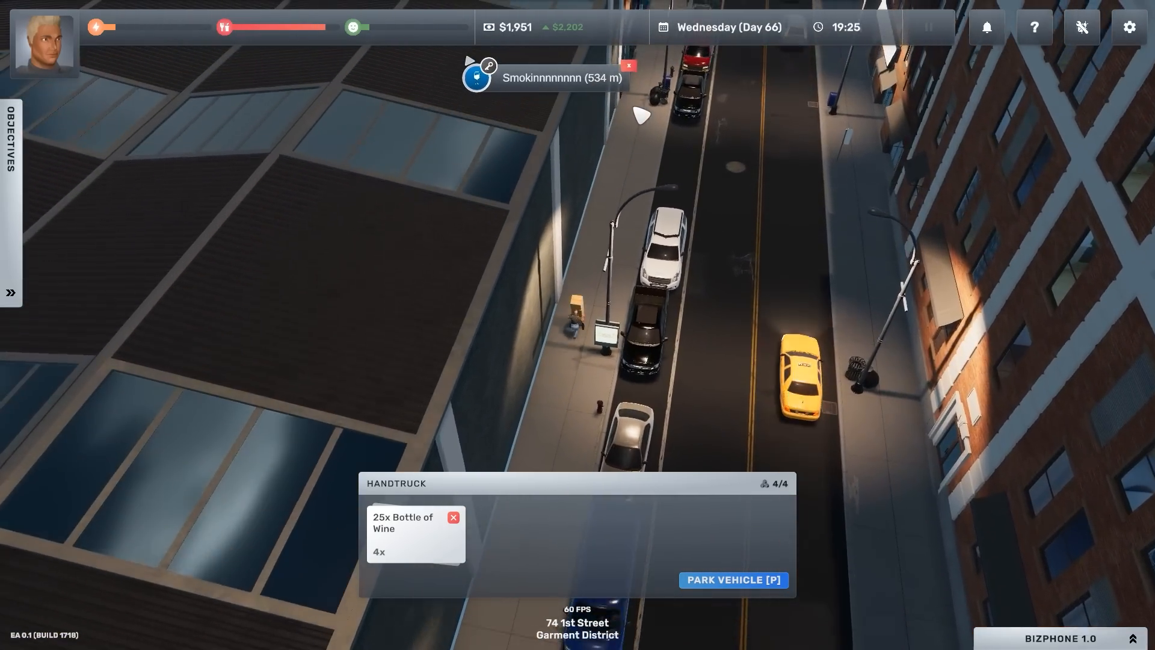
{"action": "key", "text": "w"}
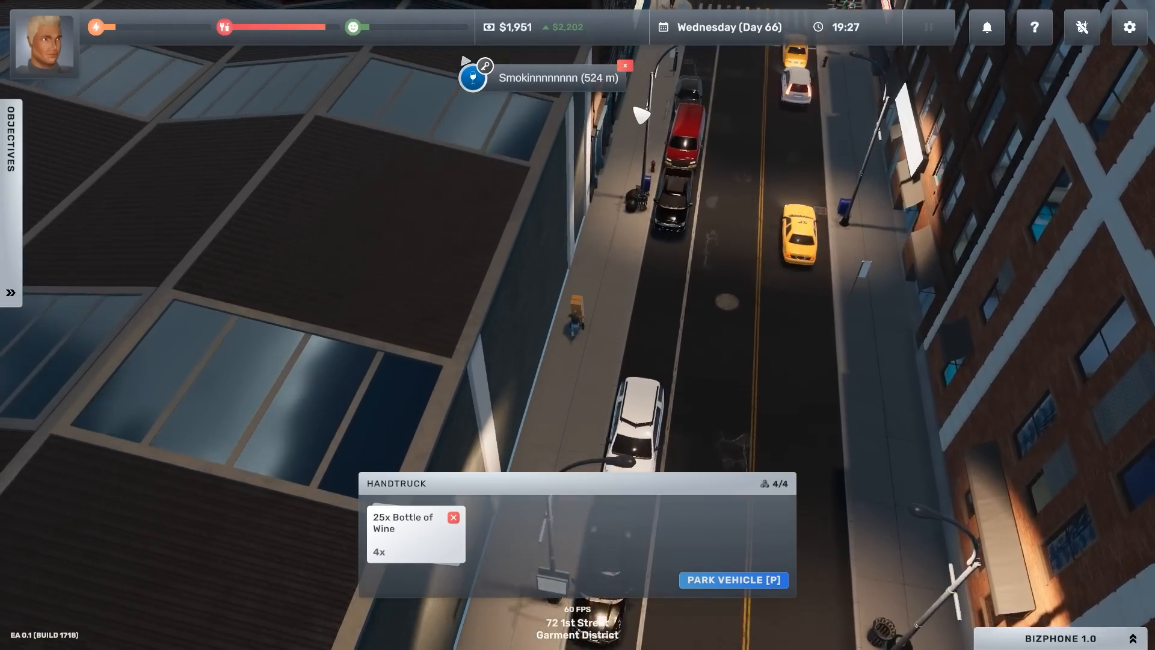
{"action": "key", "text": "w"}
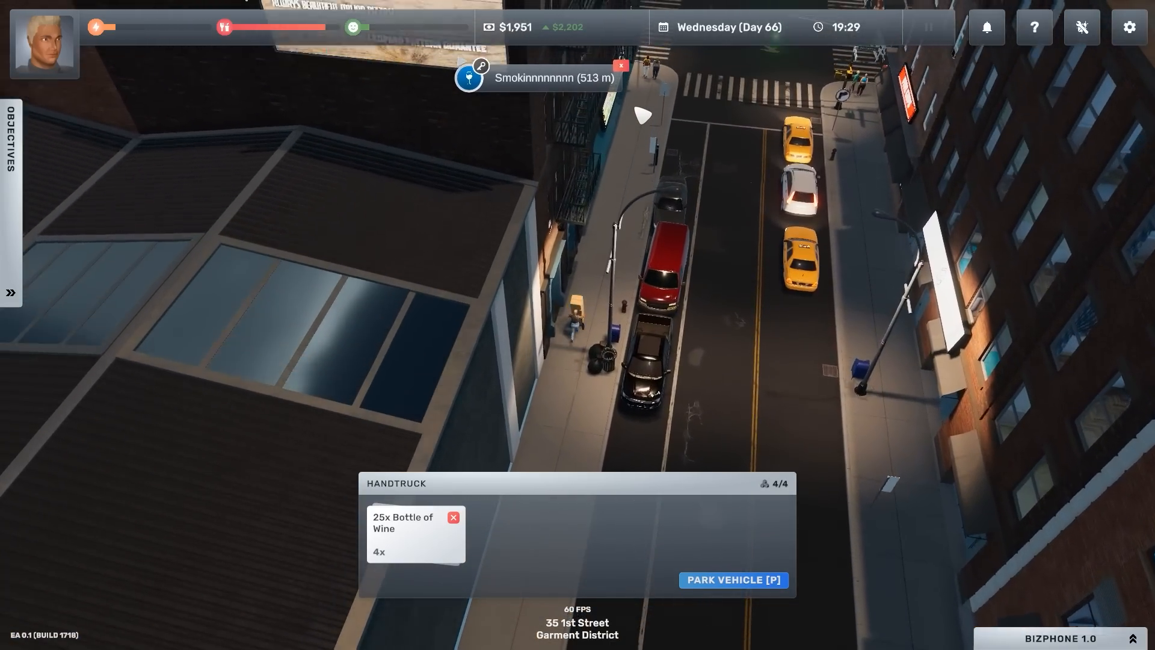
{"action": "key", "text": "w"}
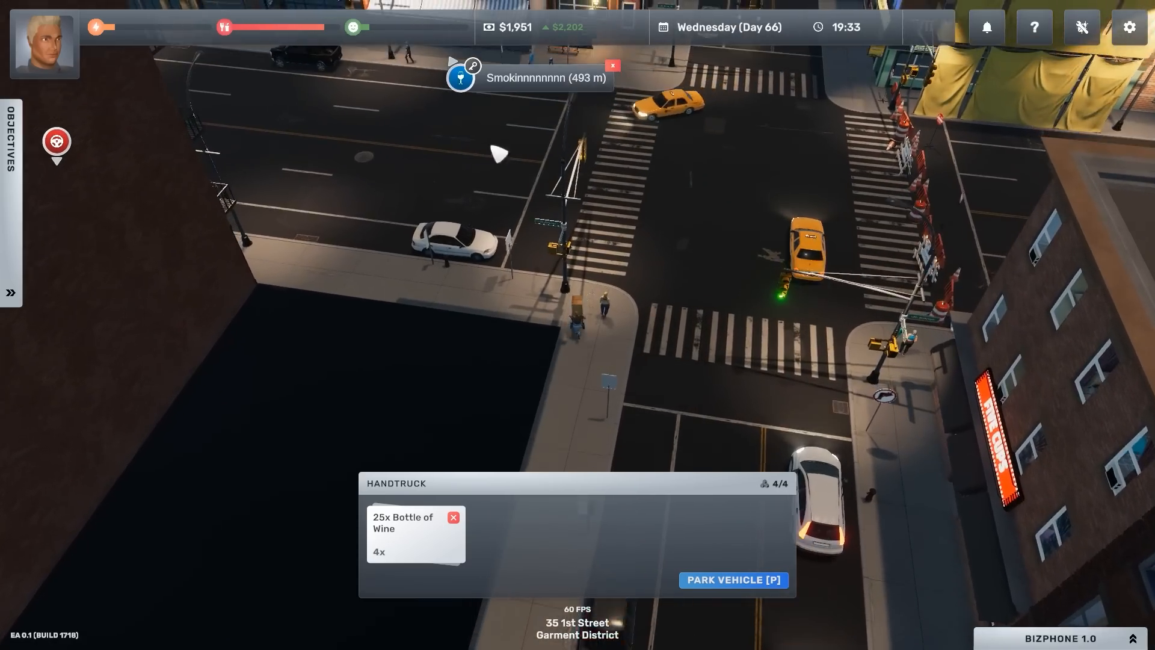
{"action": "key", "text": "w"}
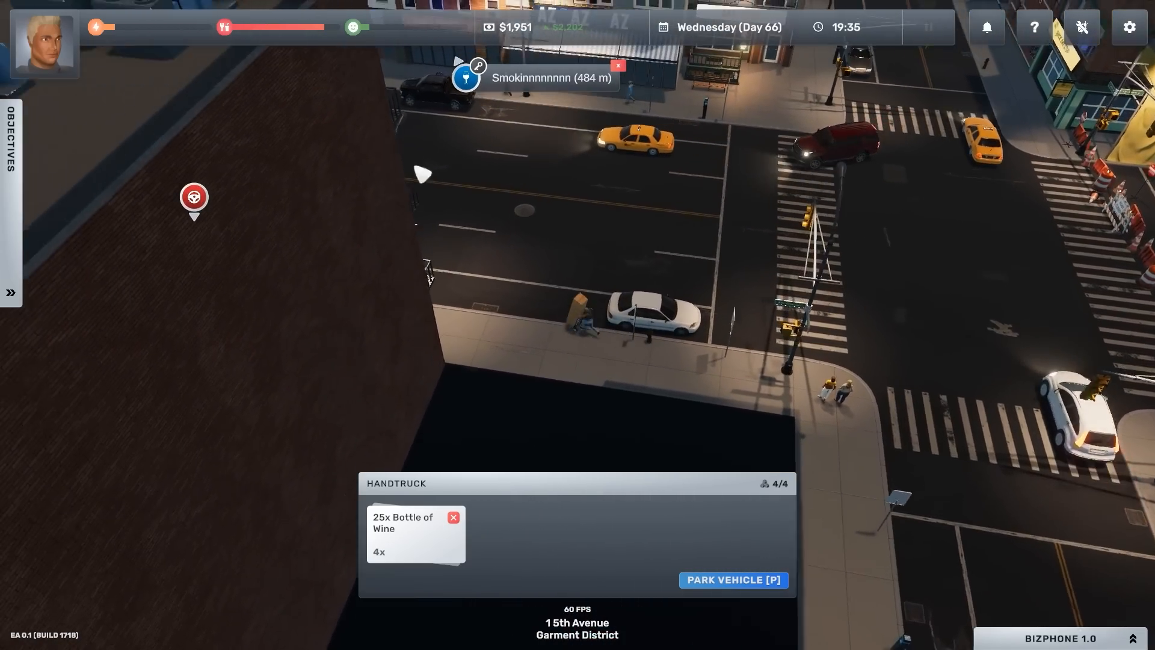
{"action": "key", "text": "w"}
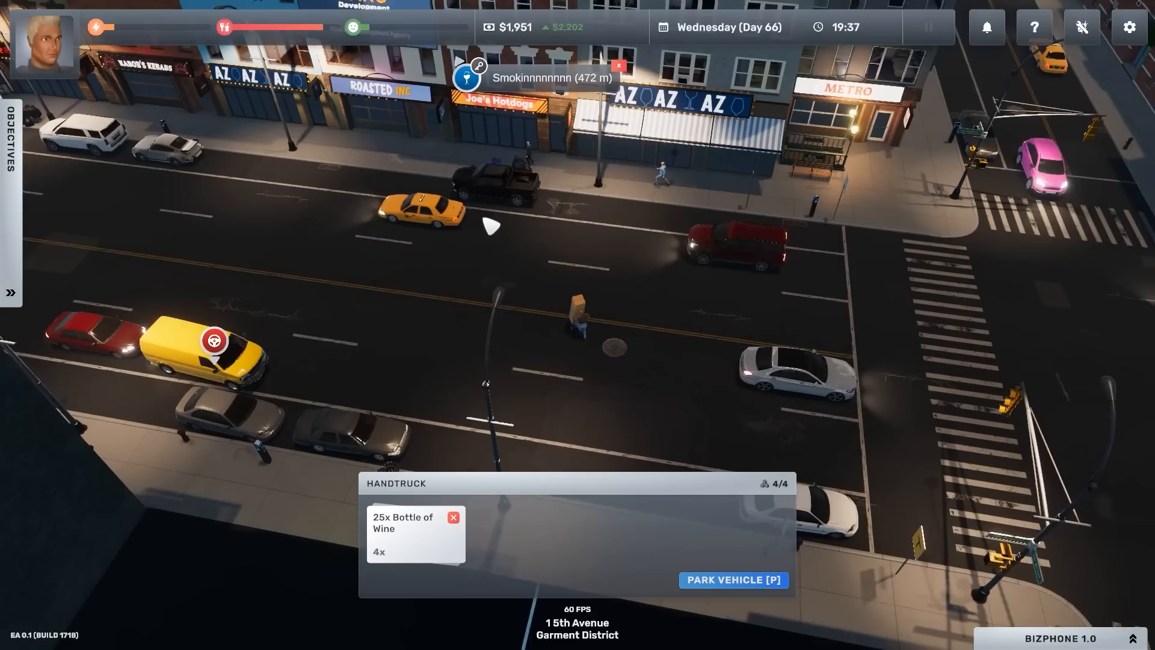
{"action": "key", "text": "w"}
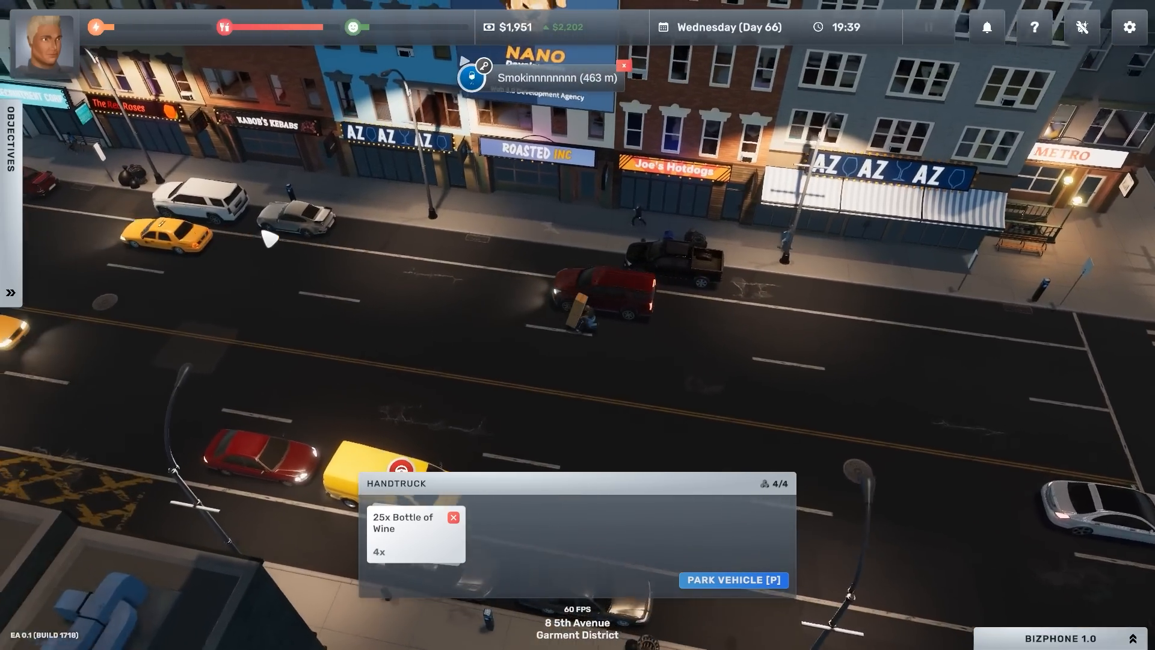
{"action": "key", "text": "w"}
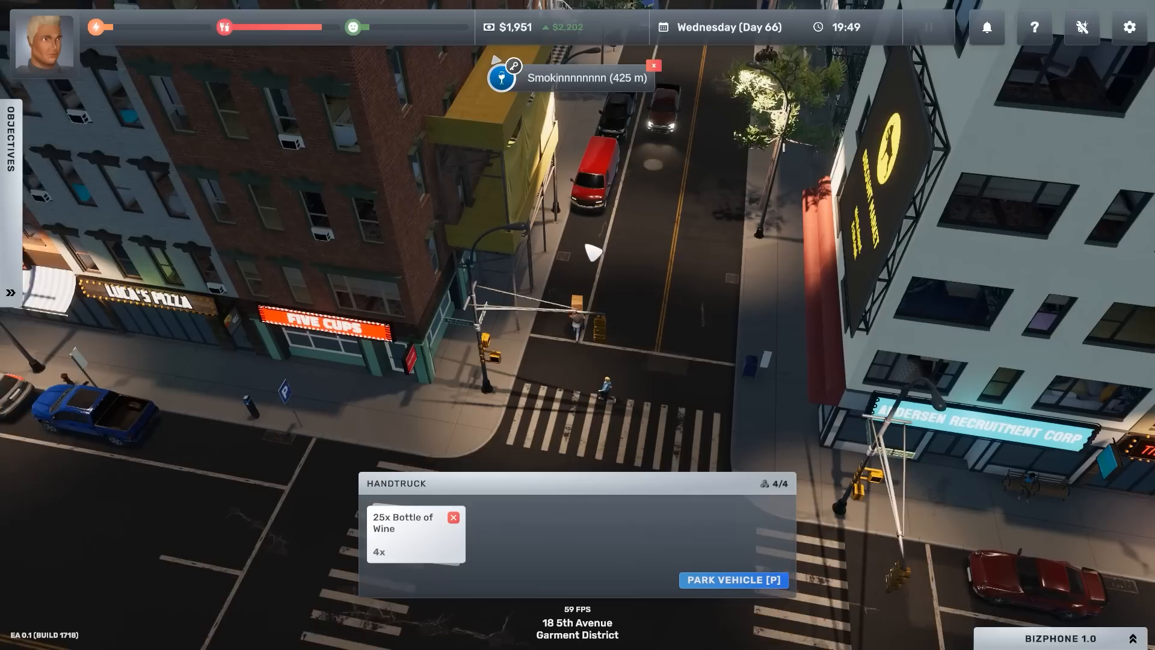
{"action": "key", "text": "w"}
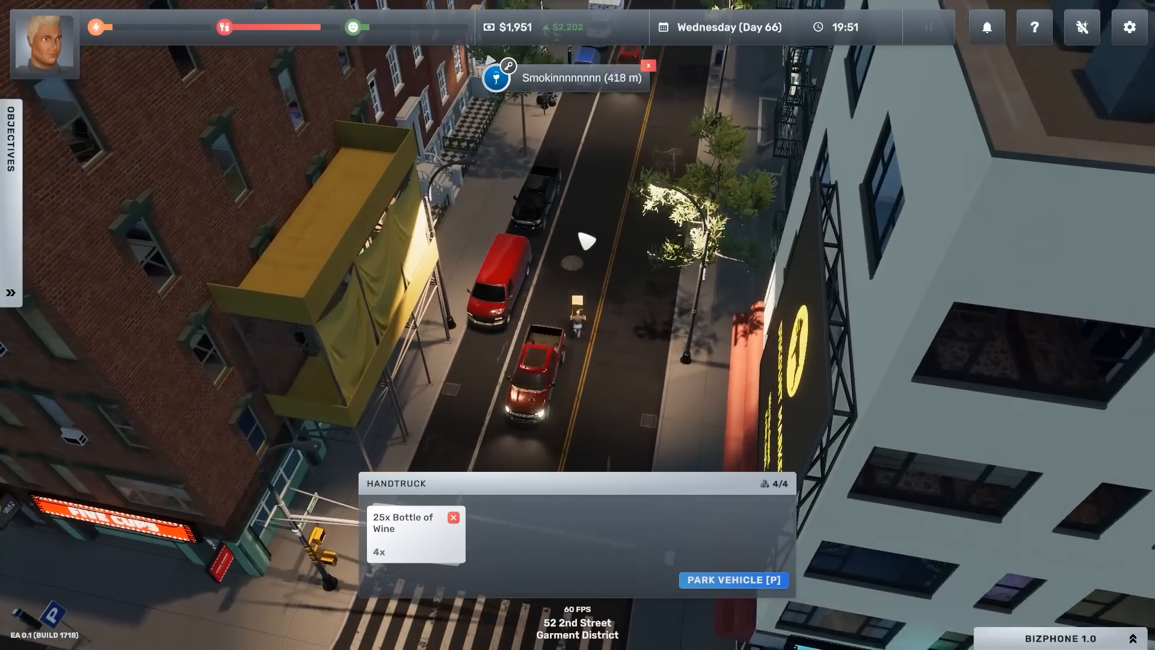
{"action": "key", "text": "w"}
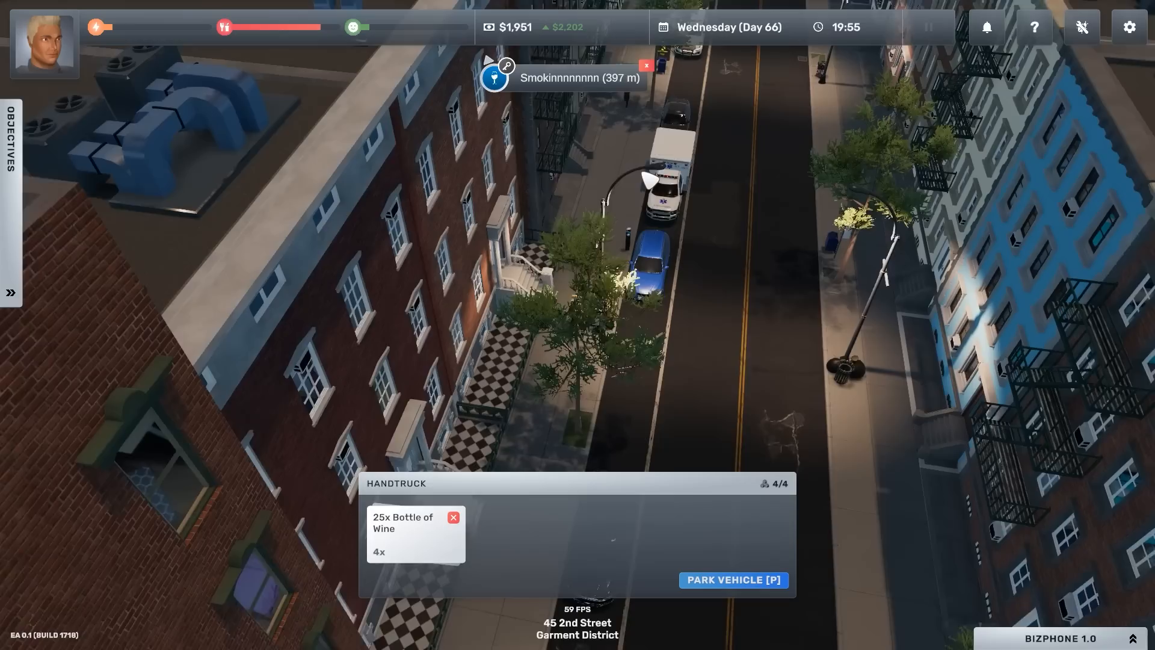
{"action": "key", "text": "w"}
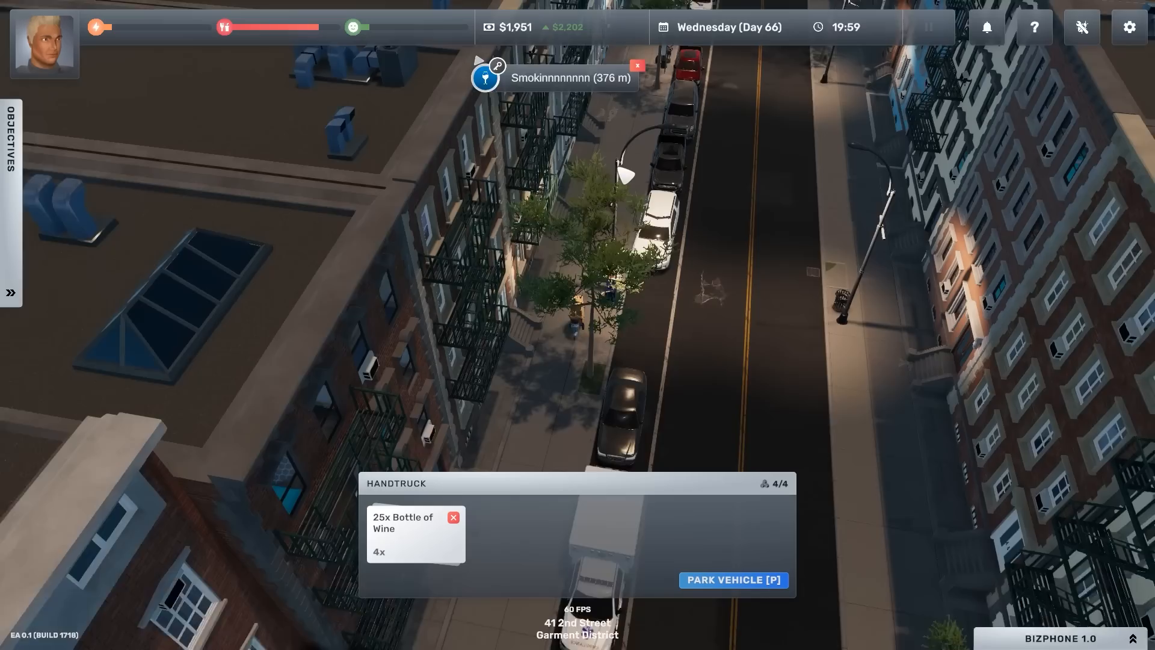
{"action": "key", "text": "w"}
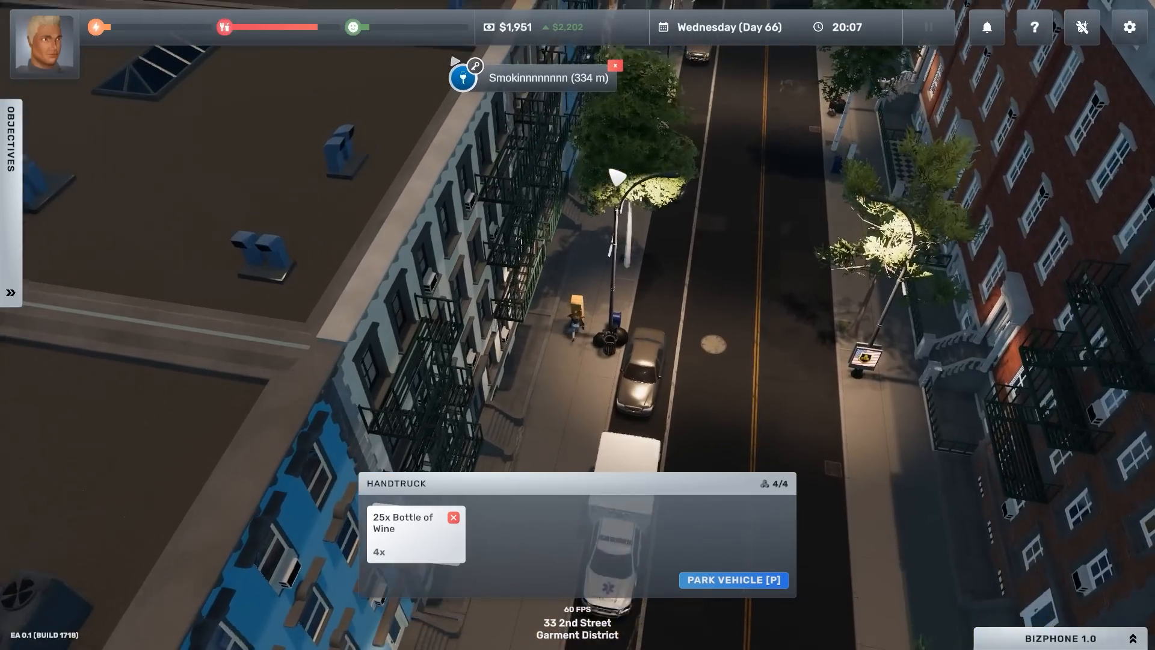
Continue around the corner and across the intersection to No ID Required at 25 3rd Street.
{"action": "key", "text": "w"}
{"action": "key", "text": "w"}
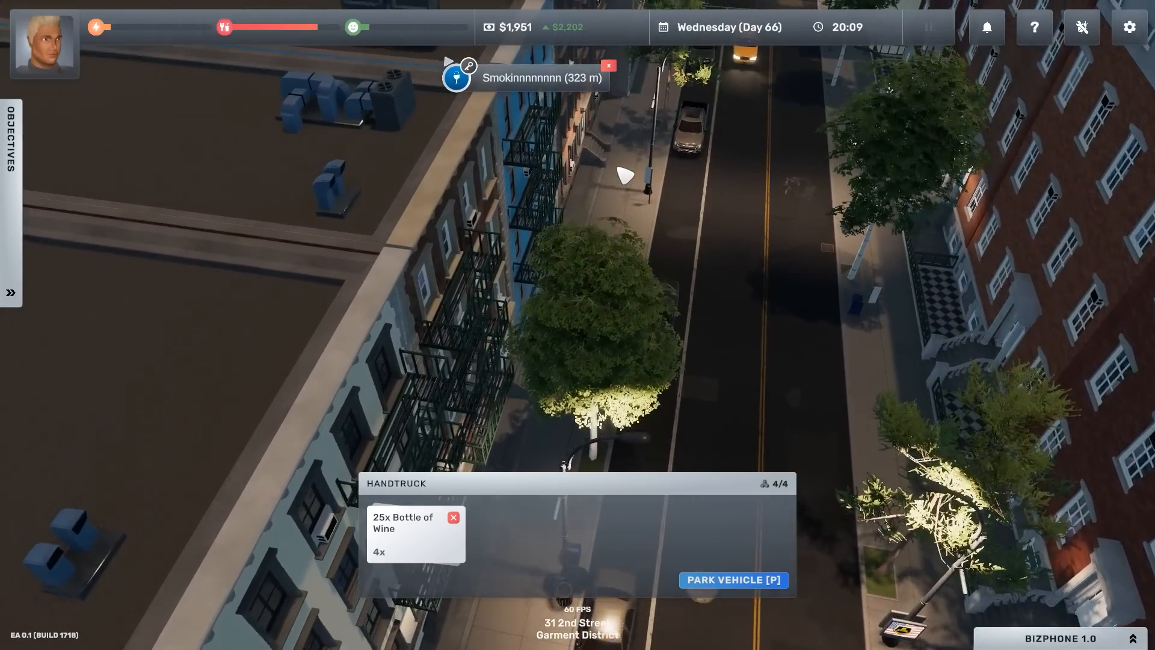
{"action": "key", "text": "w"}
{"action": "key", "text": "w"}
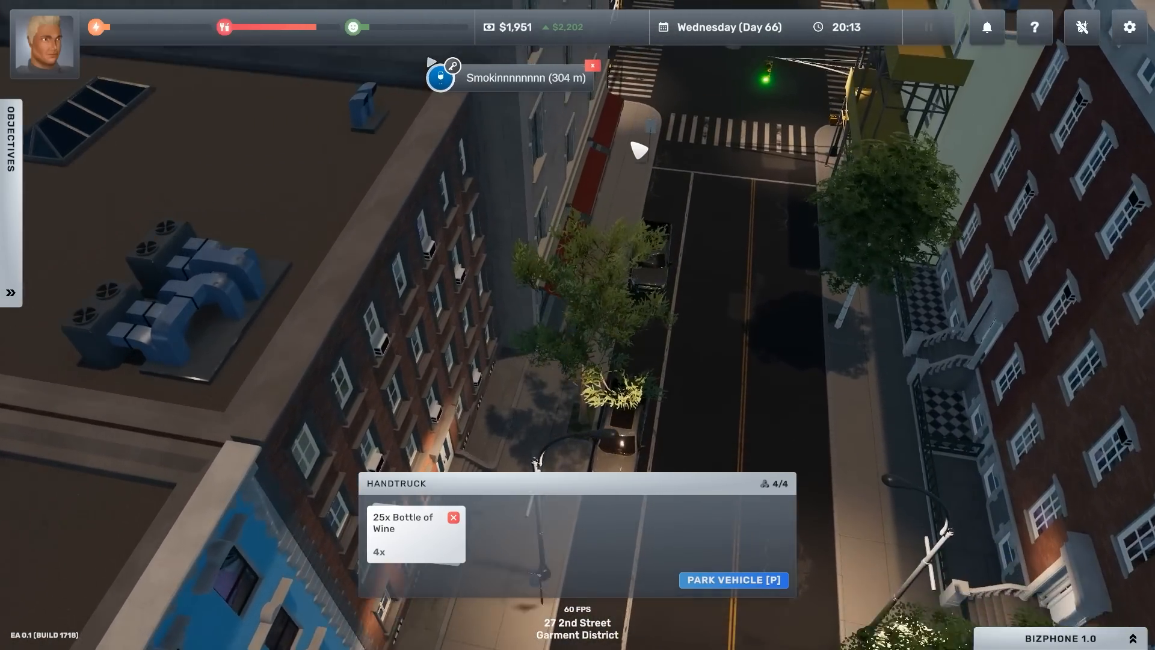
{"action": "key", "text": "w"}
{"action": "key", "text": "w"}
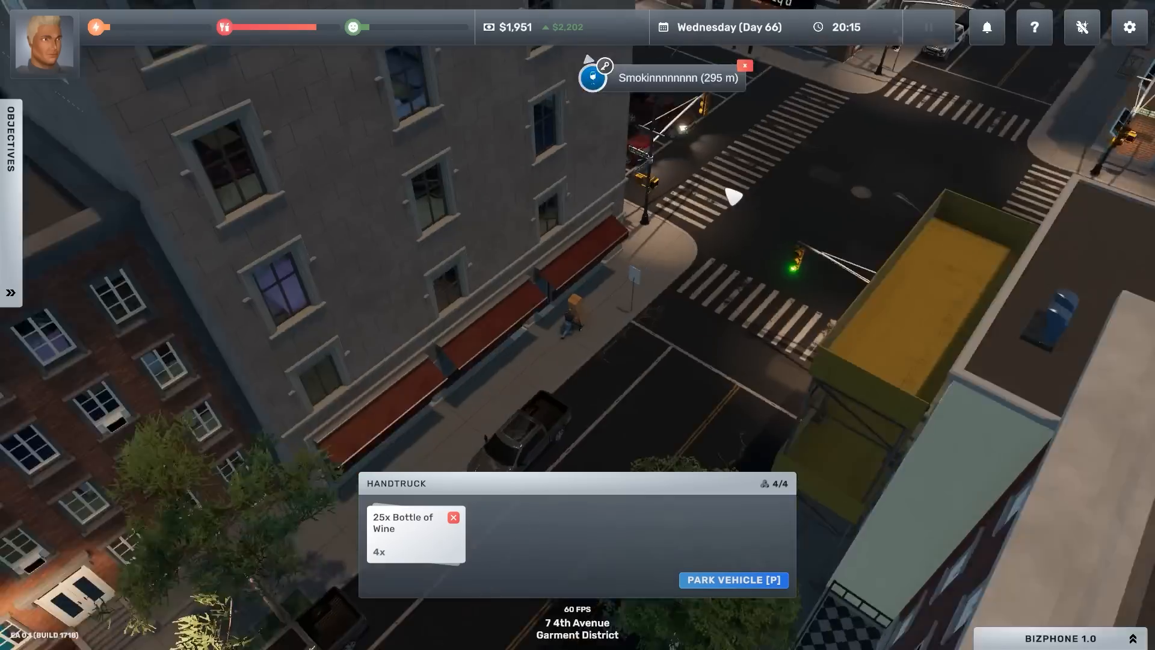
{"action": "key", "text": "w"}
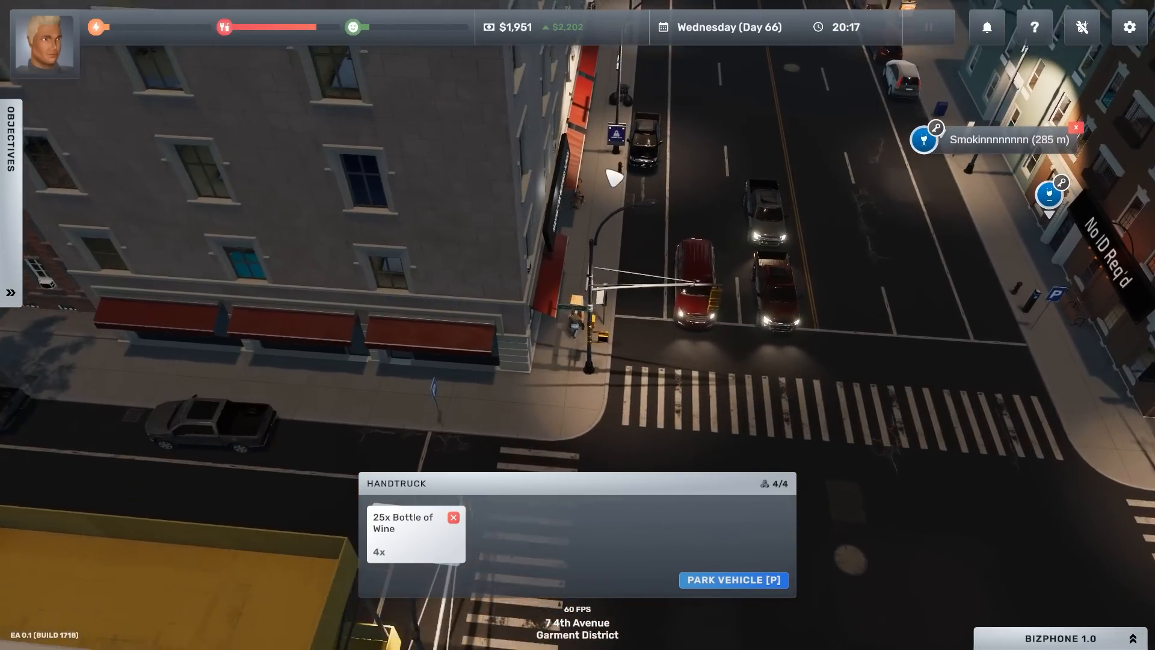
{"action": "key", "text": "w"}
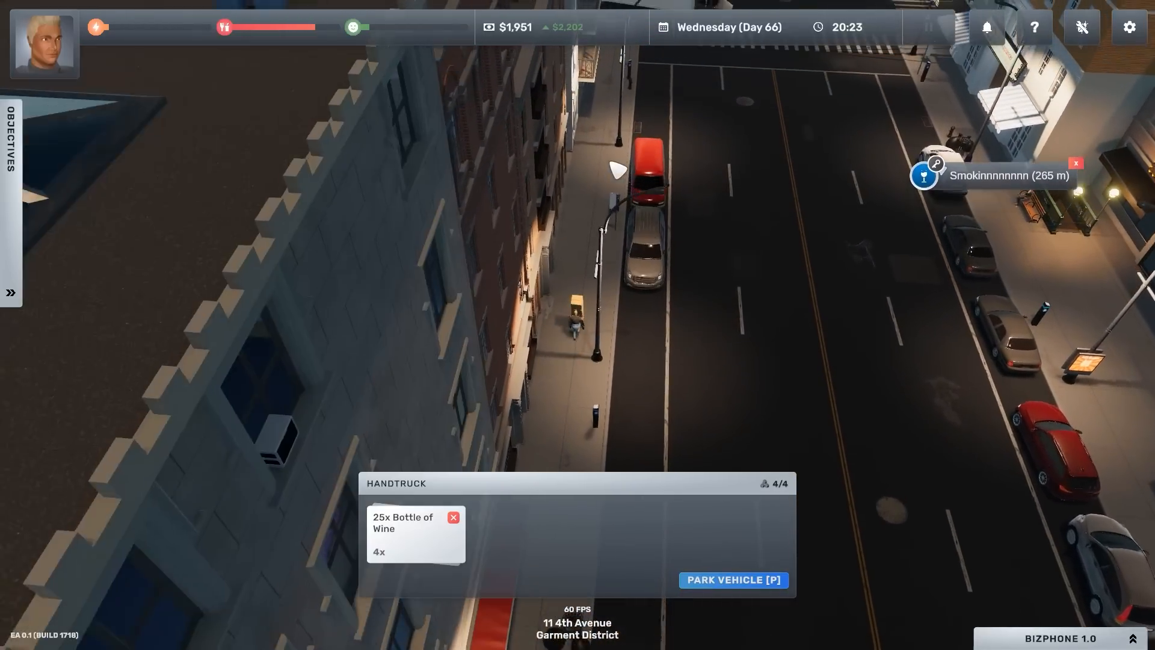
{"action": "key", "text": "w"}
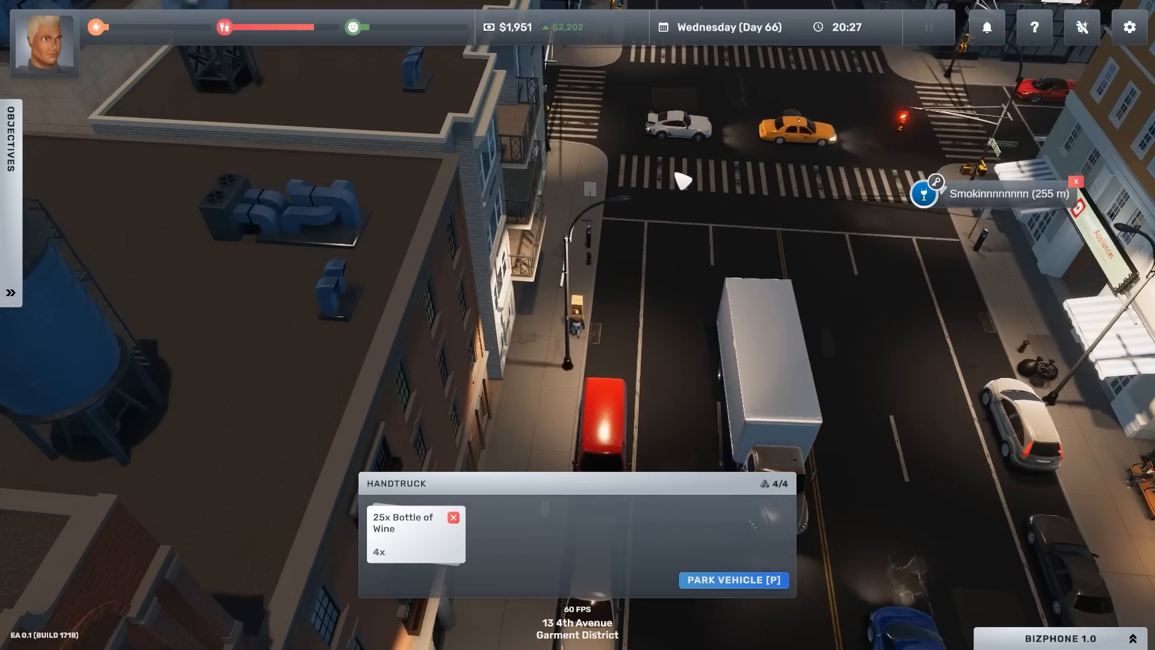
{"action": "key", "text": "w"}
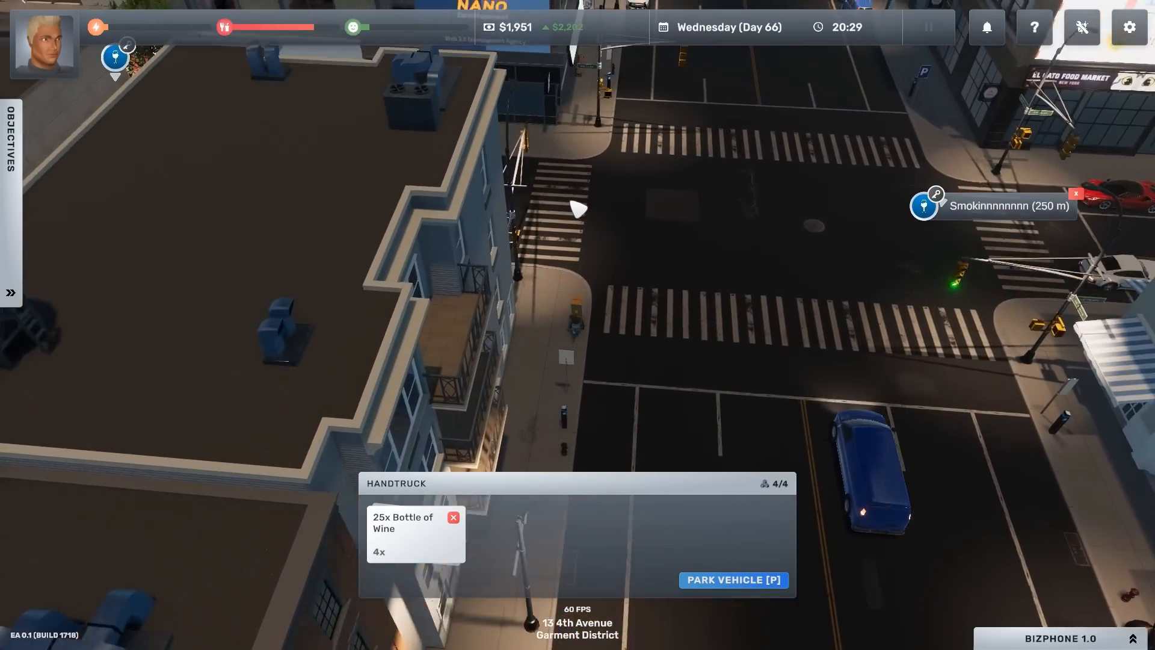
{"action": "key", "text": "w"}
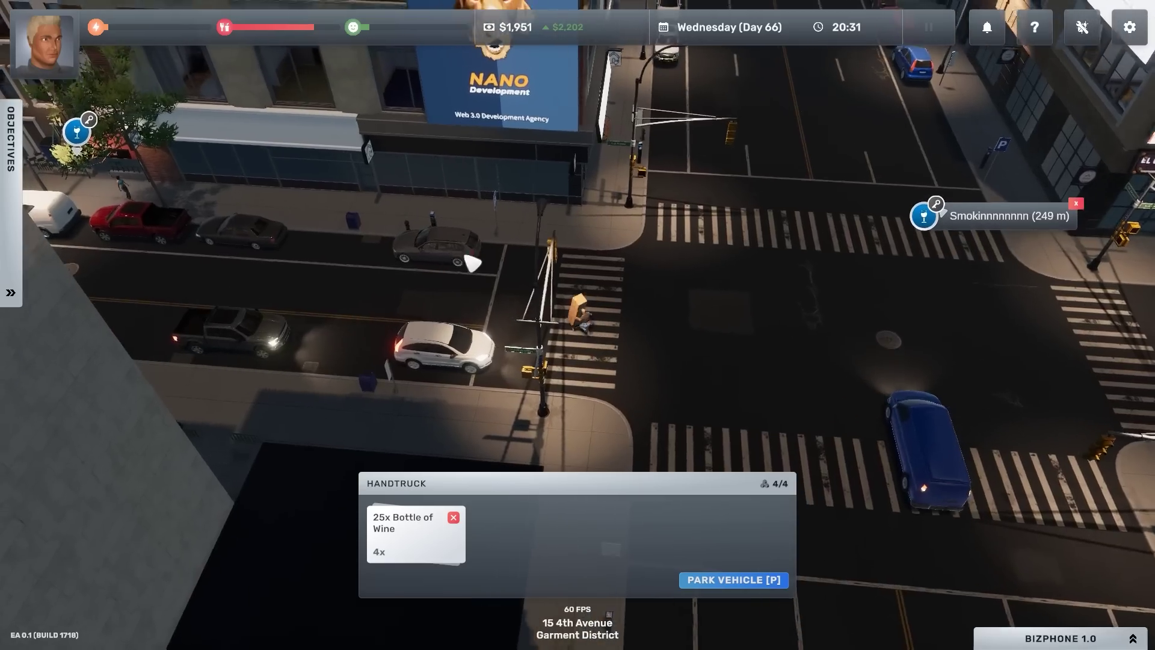
{"action": "key", "text": "w"}
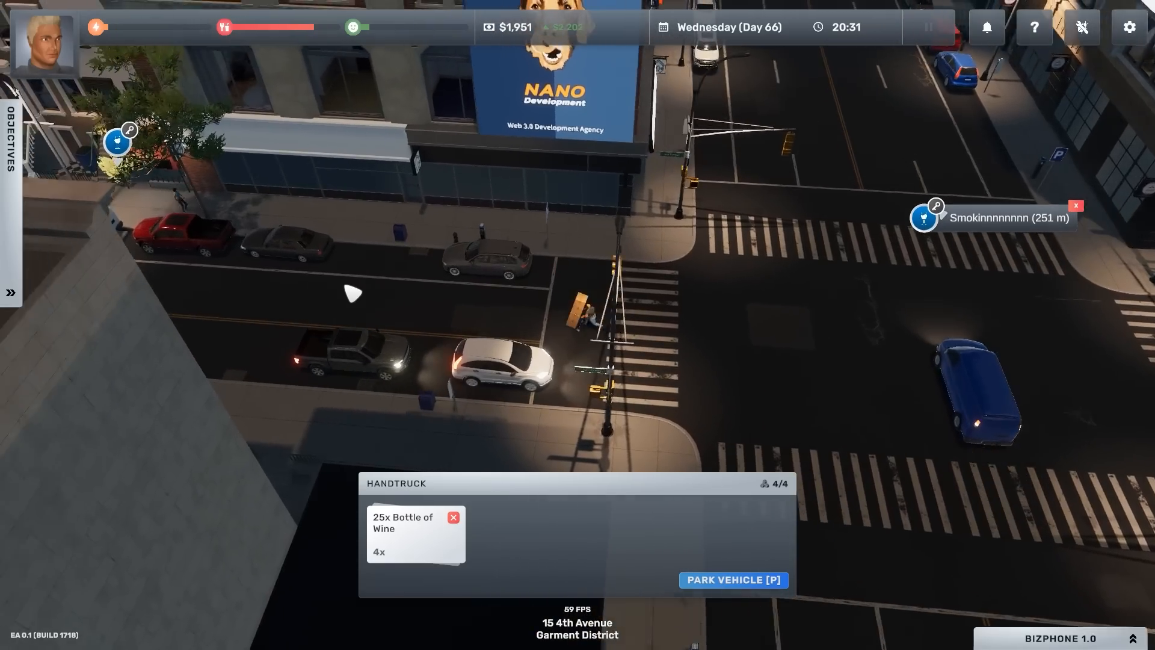
{"action": "key", "text": "w"}
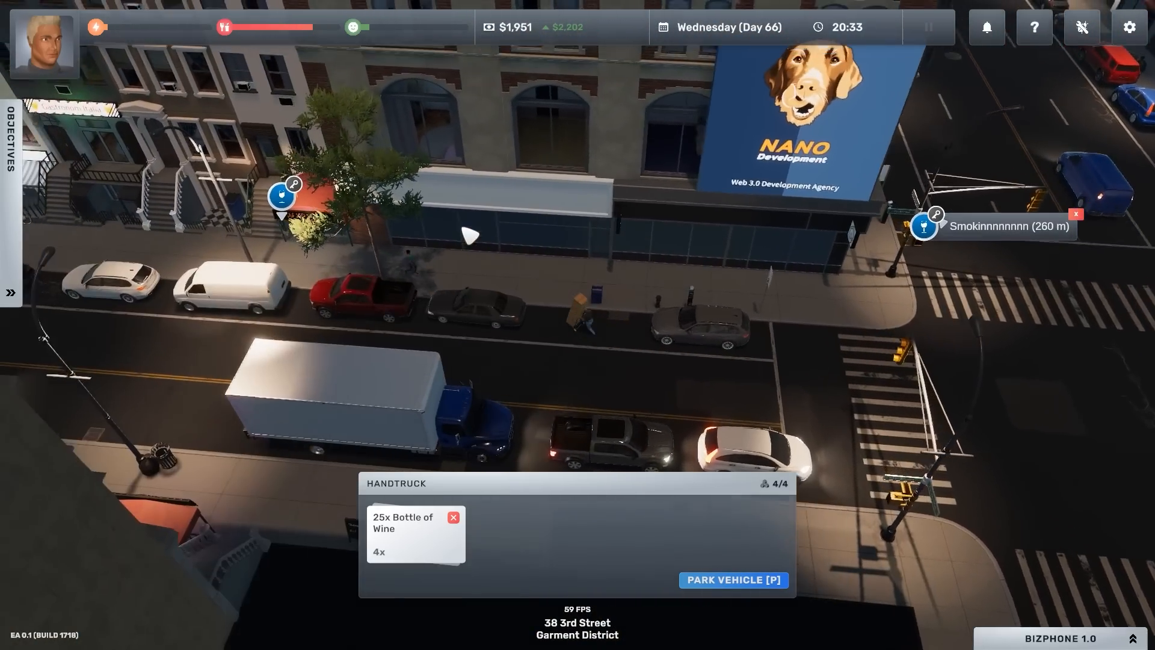
{"action": "key", "text": "w"}
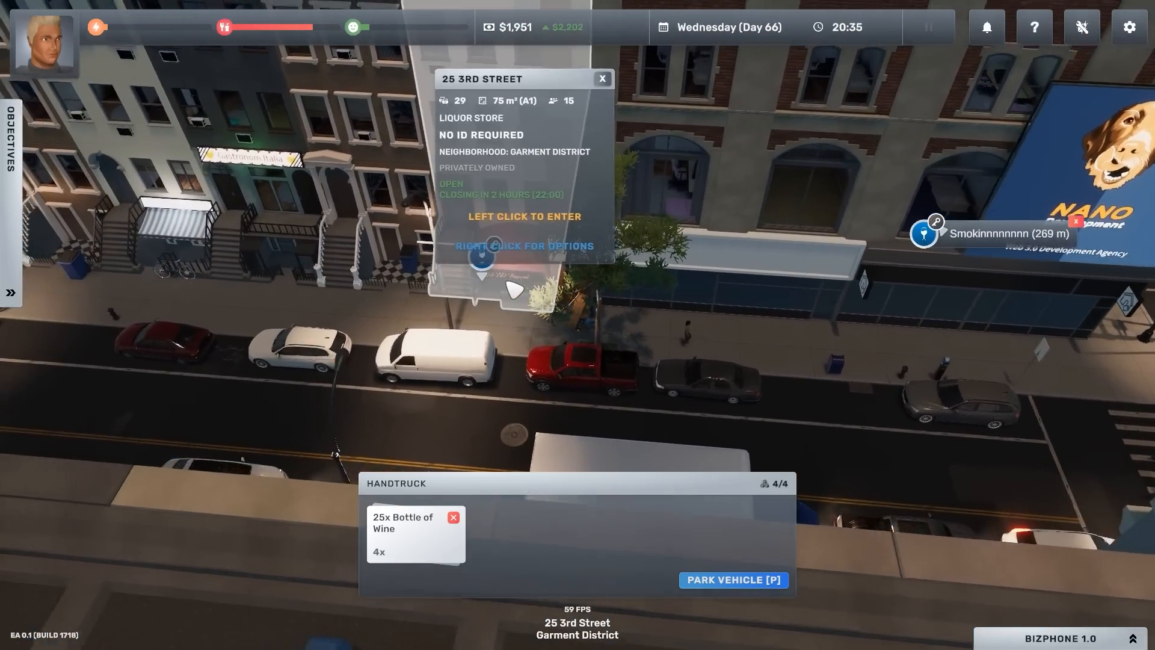
{"action": "scroll", "coordinate": [599, 356], "scroll_direction": "up", "scroll_amount": 3}
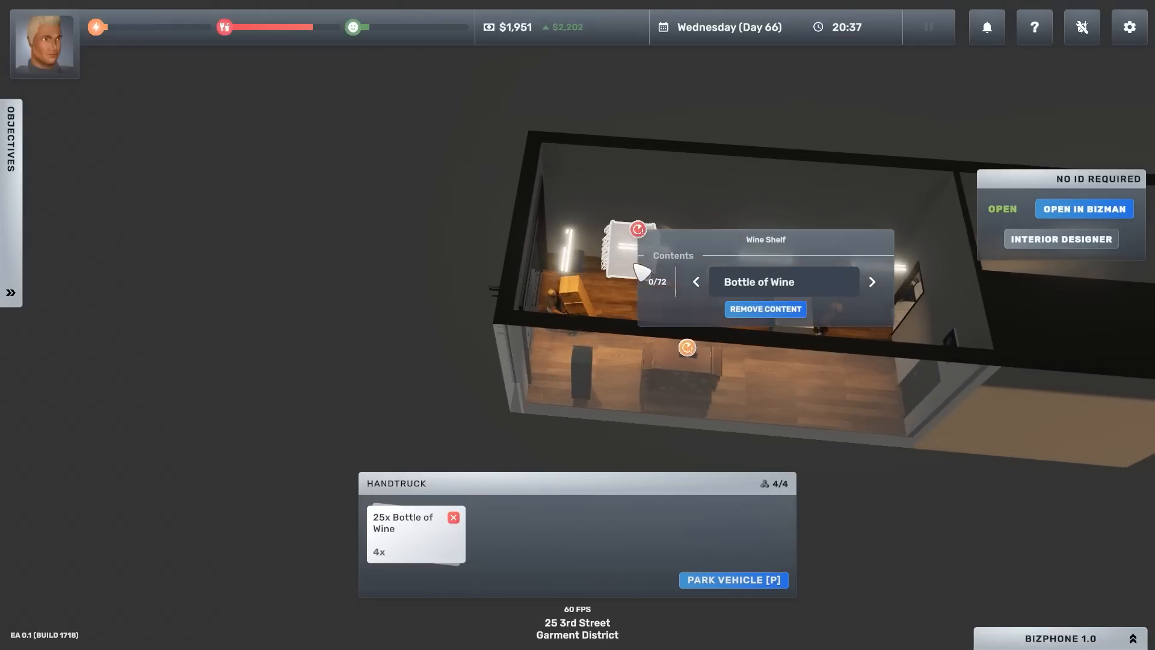
Stock a wine box onto the shelf and park the handtruck inside the store.
{"action": "left_click", "coordinate": [599, 355]}
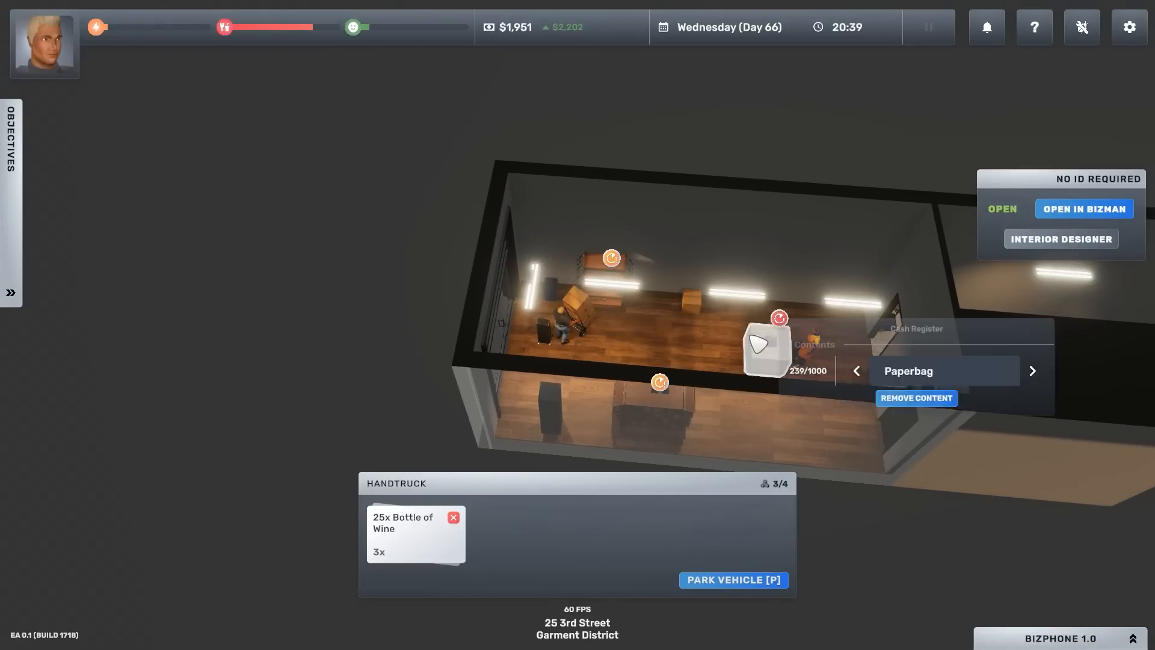
{"action": "scroll", "coordinate": [704, 338], "scroll_direction": "down", "scroll_amount": 3}
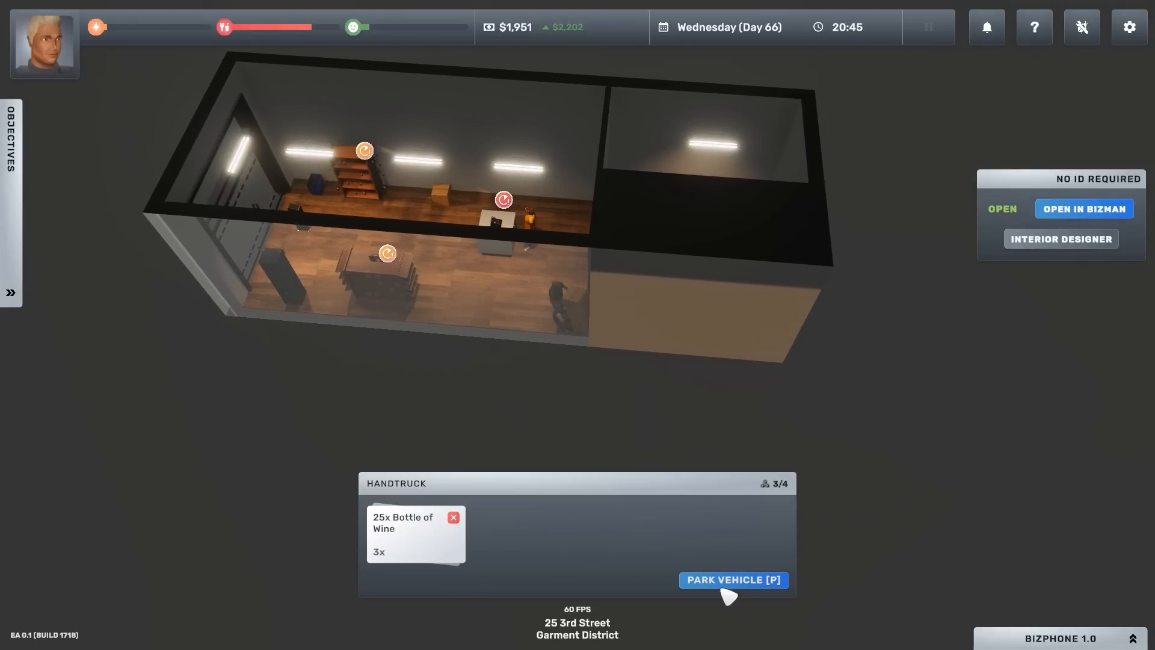
{"action": "left_click", "coordinate": [734, 579]}
{"action": "scroll", "coordinate": [521, 289], "scroll_direction": "up", "scroll_amount": 3}
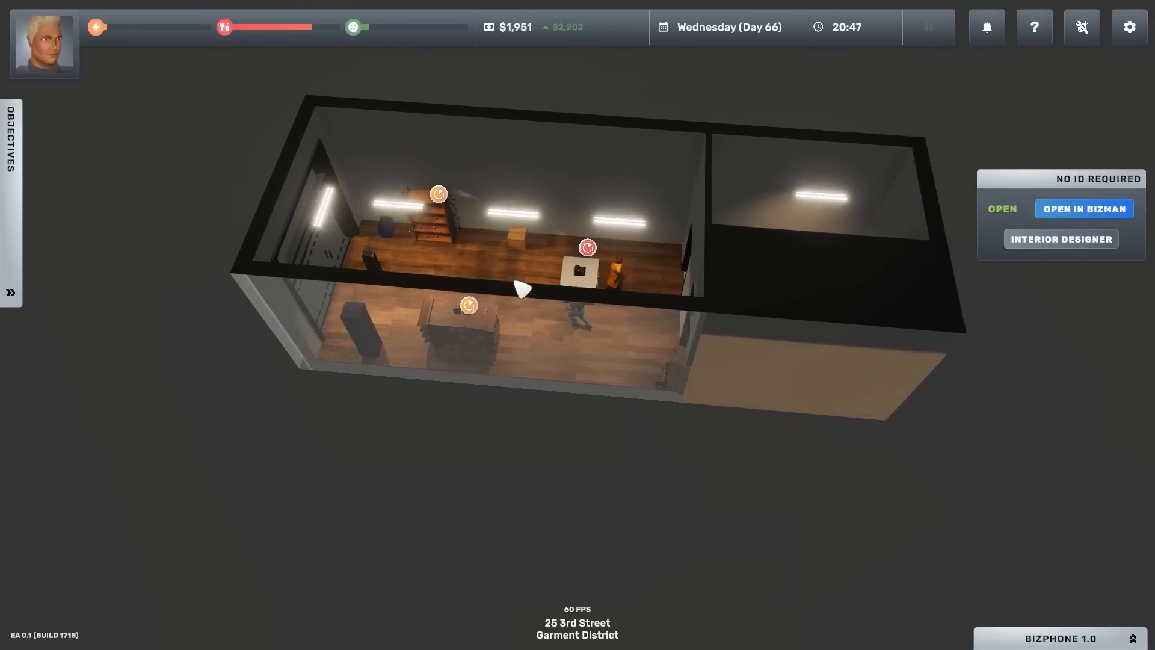
{"action": "scroll", "coordinate": [521, 289], "scroll_direction": "up", "scroll_amount": 2}
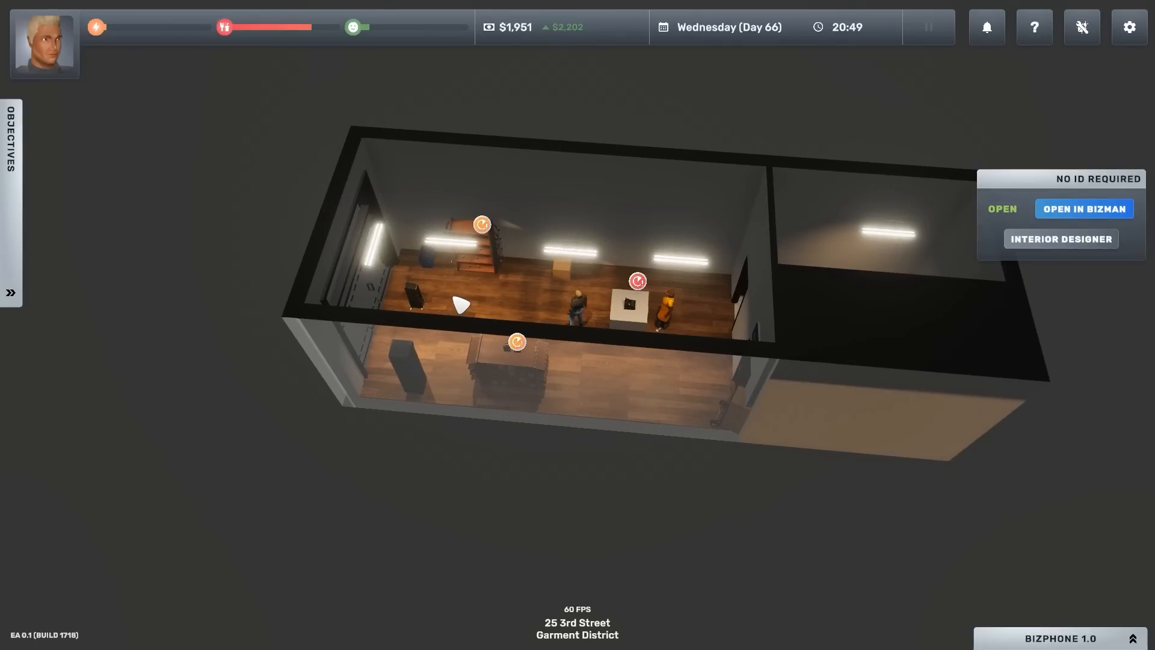
{"action": "mouse_move", "coordinate": [461, 305]}
{"action": "left_mouse_down"}
{"action": "mouse_move", "coordinate": [629, 322]}
{"action": "mouse_move", "coordinate": [598, 356]}
{"action": "left_mouse_up"}
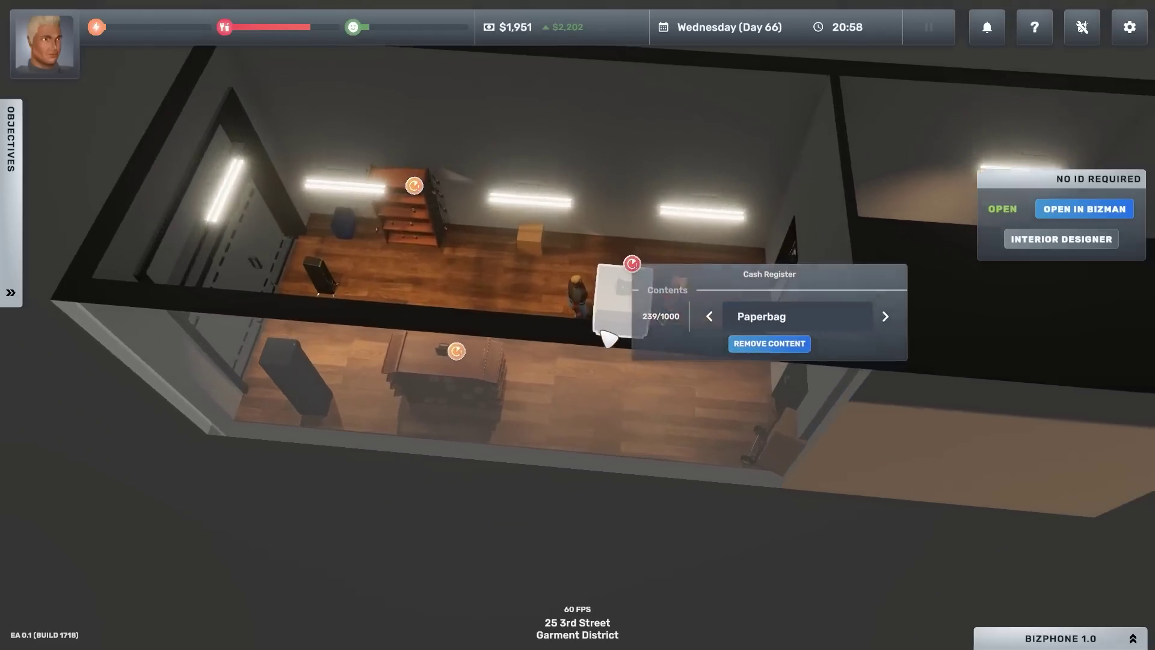
{"action": "scroll", "coordinate": [633, 339], "scroll_direction": "up", "scroll_amount": 5}
{"action": "scroll", "coordinate": [631, 388], "scroll_direction": "up", "scroll_amount": 3}
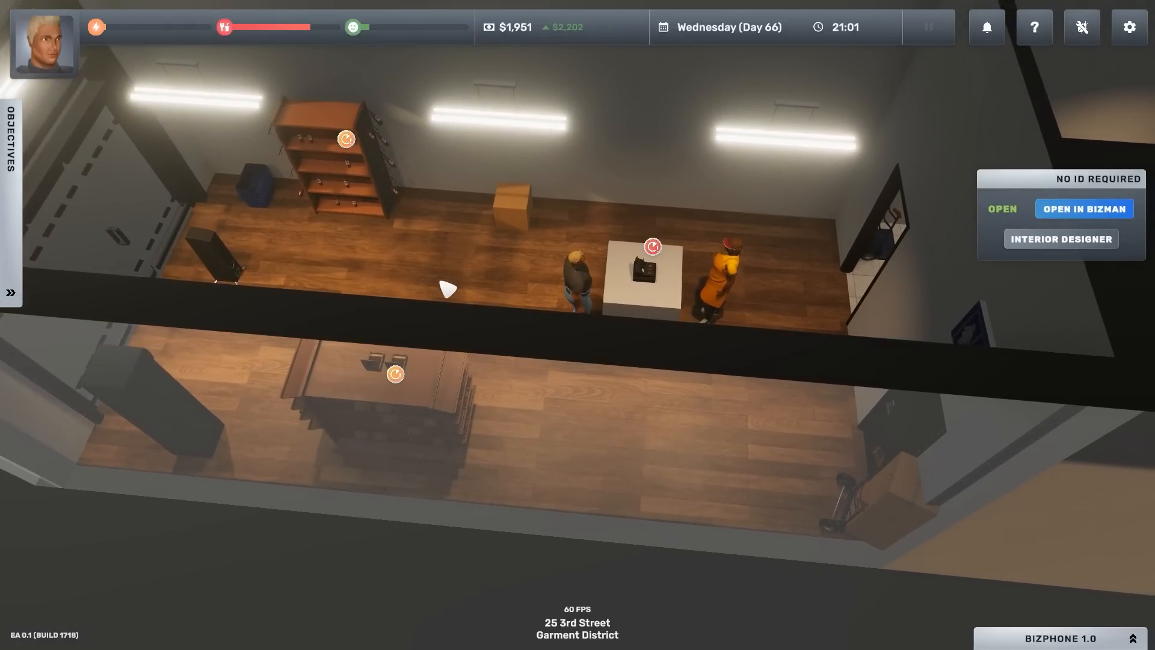
Fill the drinks fridge with soda cans and pick up the box from the storeroom floor.
{"action": "left_click", "coordinate": [484, 382]}
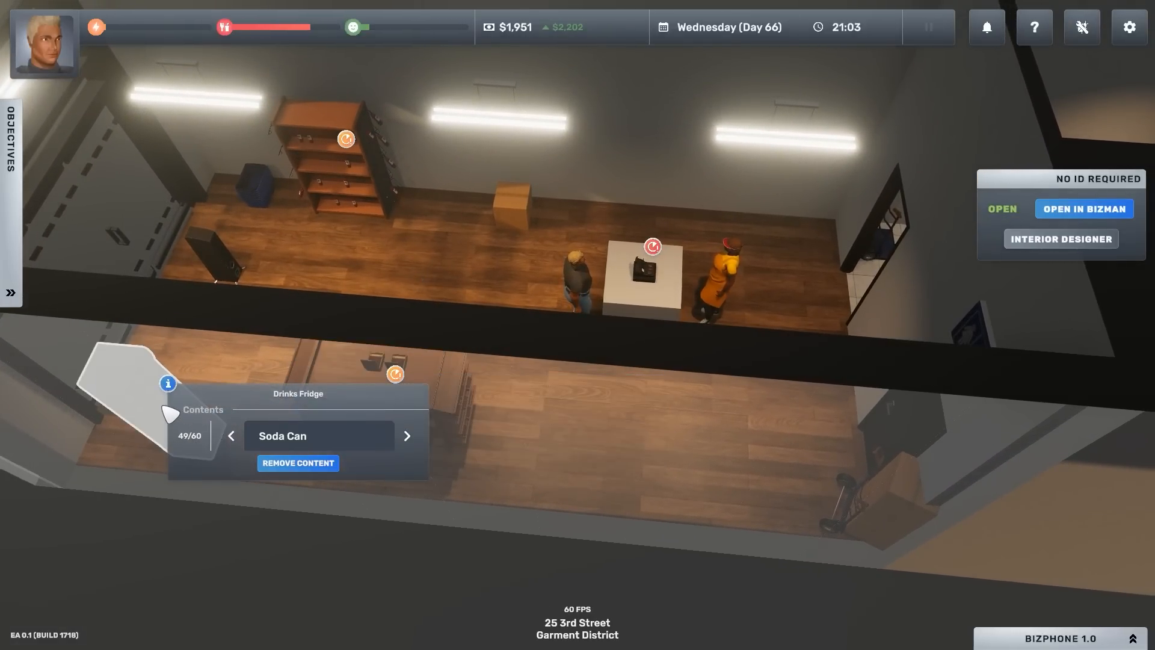
{"action": "left_click", "coordinate": [522, 218]}
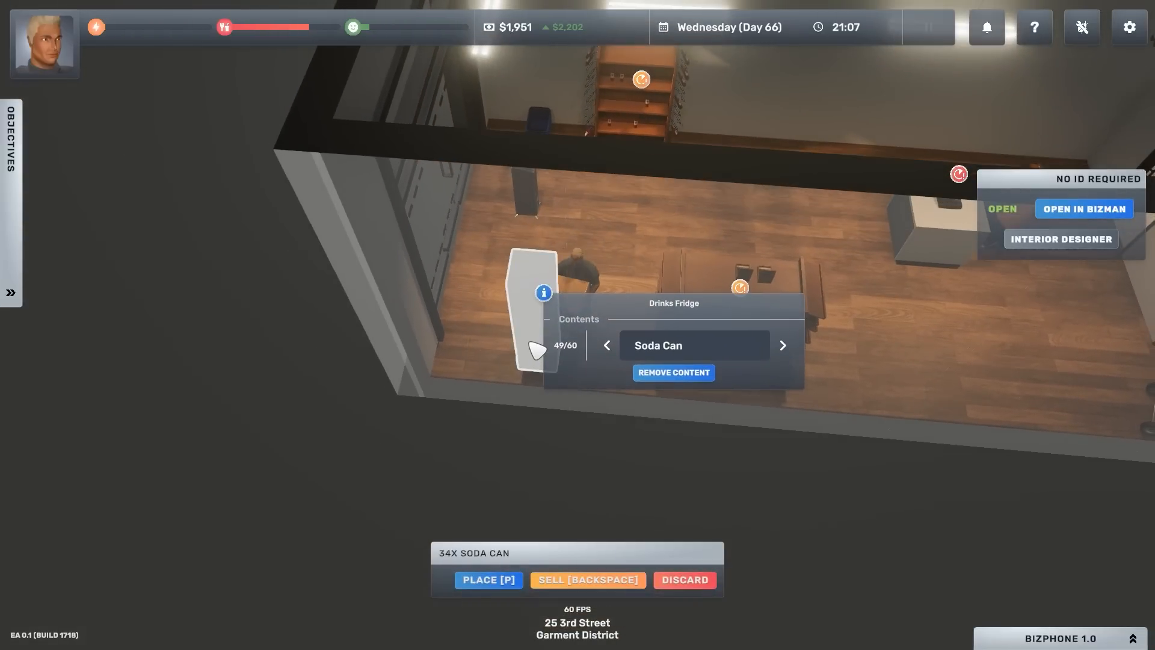
{"action": "scroll", "coordinate": [709, 329], "scroll_direction": "up", "scroll_amount": 5}
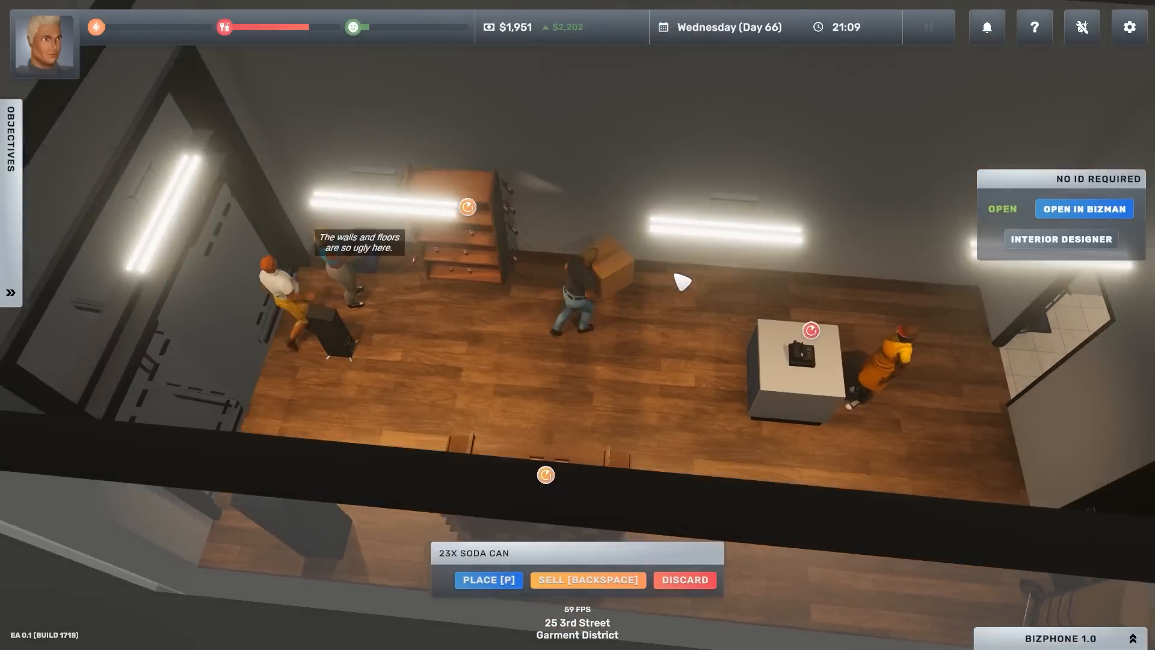
{"action": "scroll", "coordinate": [710, 329], "scroll_direction": "down", "scroll_amount": 5}
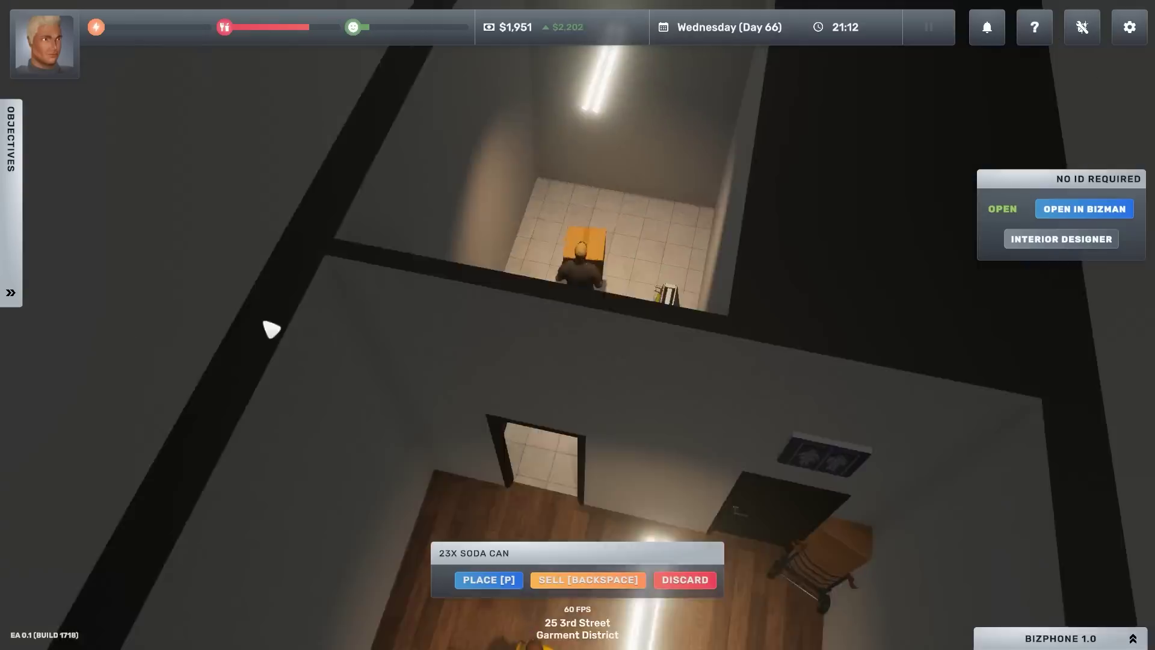
{"action": "left_click_drag", "start_coordinate": [271, 329], "coordinate": [347, 311]}
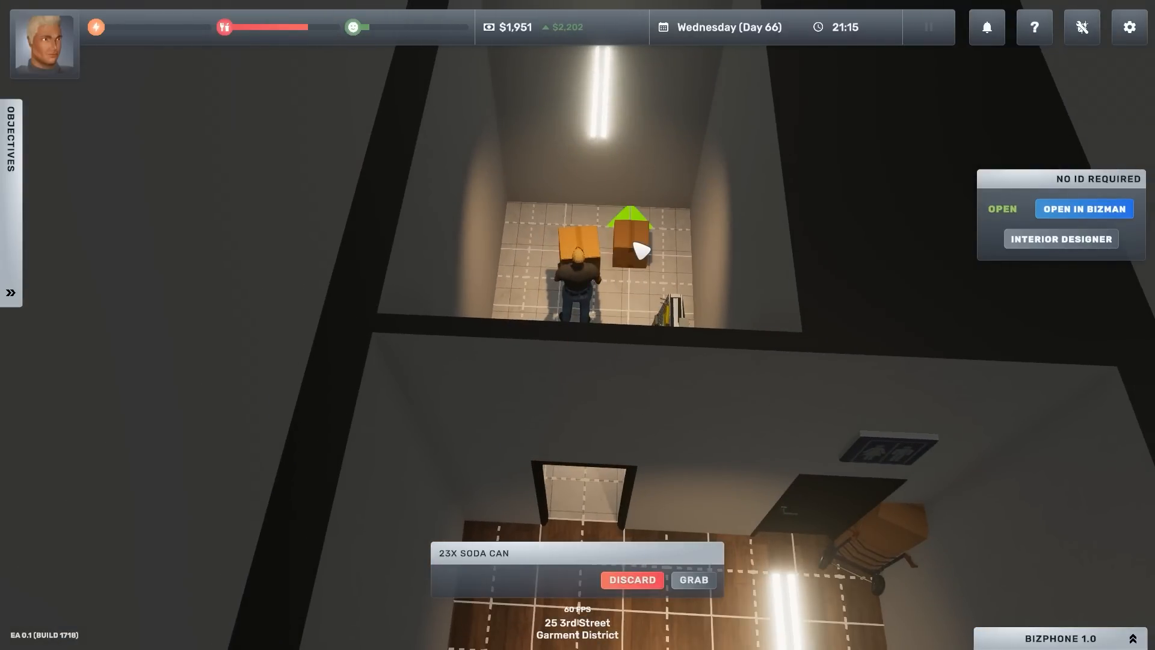
{"action": "left_click", "coordinate": [632, 241]}
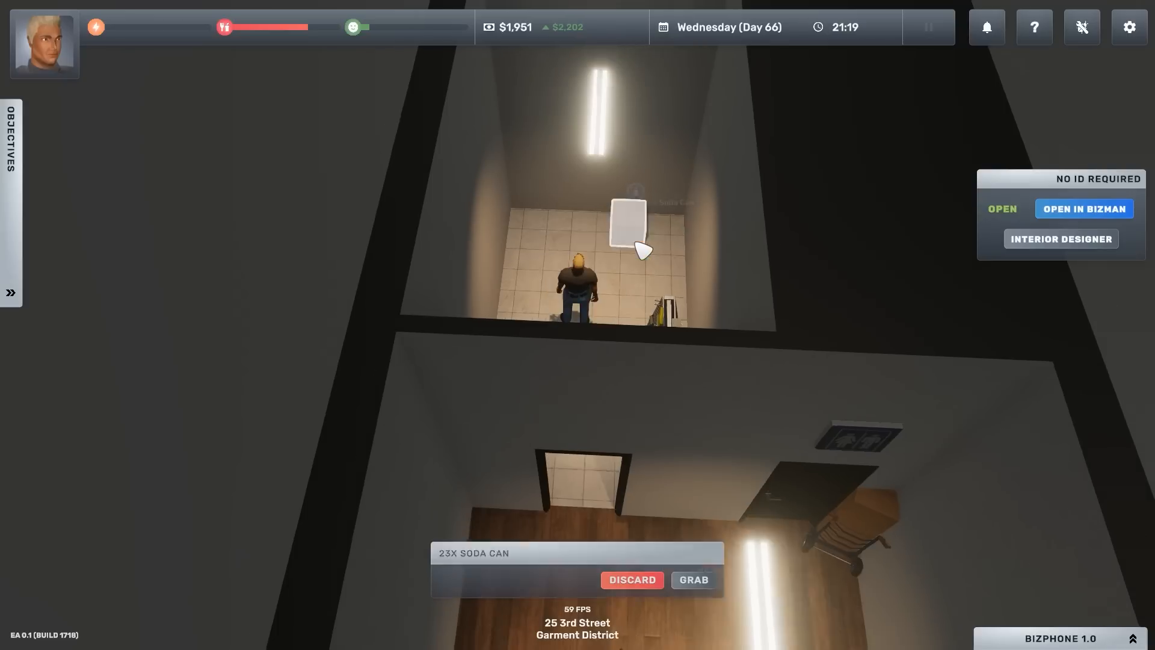
{"action": "scroll", "coordinate": [577, 361], "scroll_direction": "down", "scroll_amount": 5}
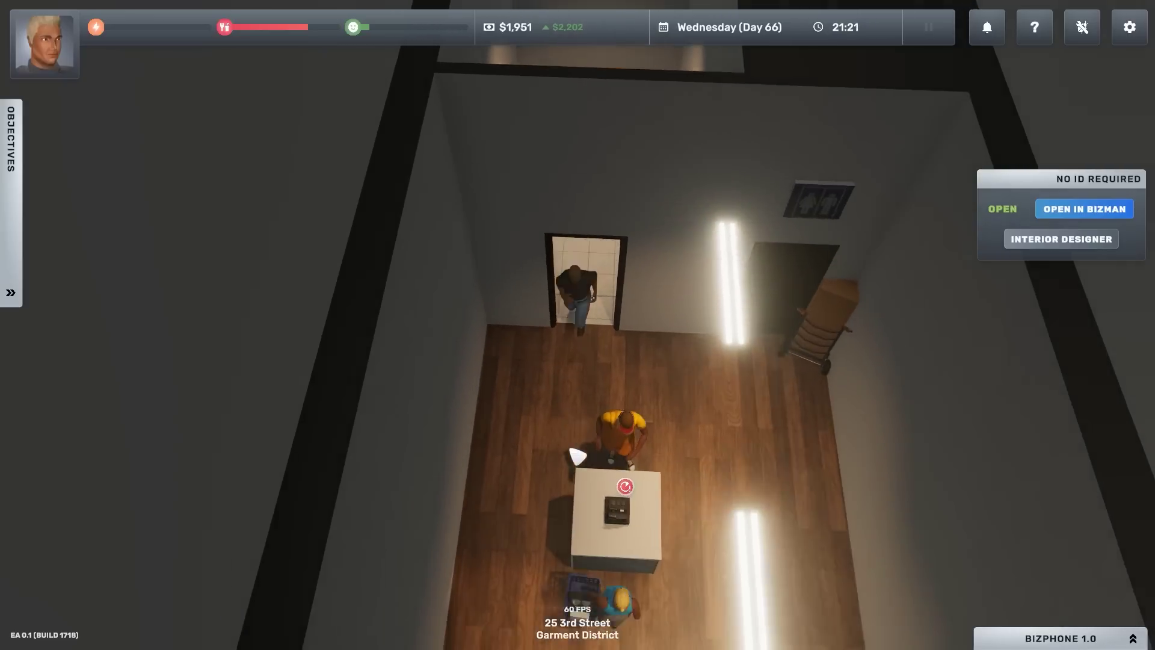
{"action": "scroll", "coordinate": [578, 361], "scroll_direction": "down", "scroll_amount": 5}
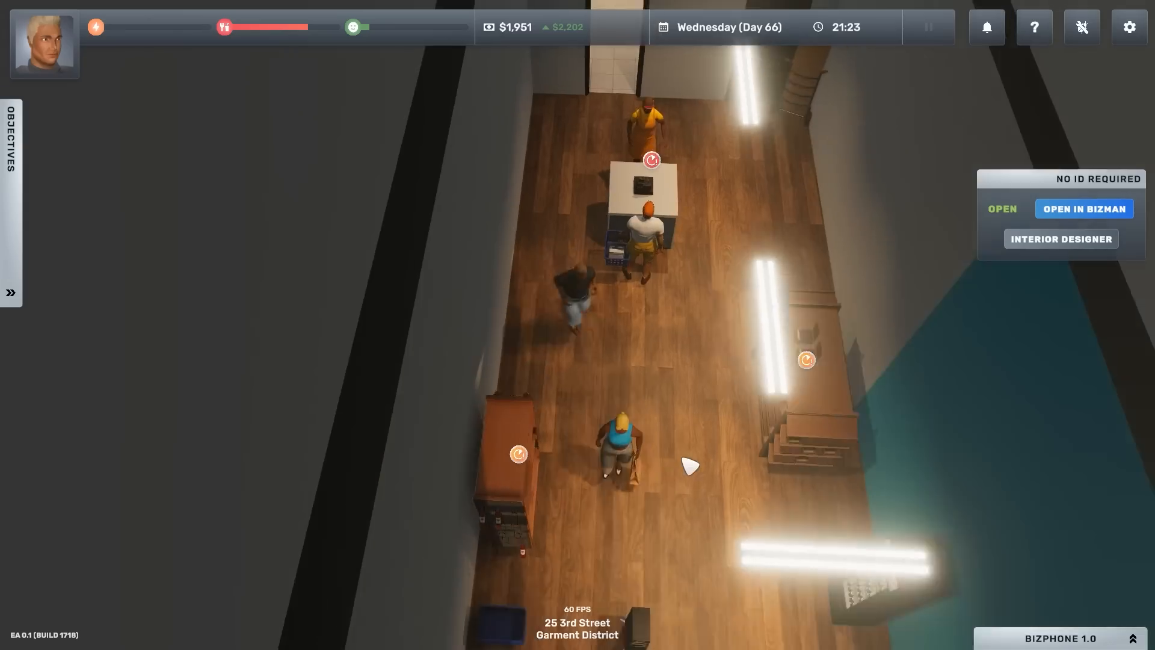
{"action": "scroll", "coordinate": [561, 516], "scroll_direction": "down", "scroll_amount": 5}
{"action": "scroll", "coordinate": [555, 478], "scroll_direction": "down", "scroll_amount": 5}
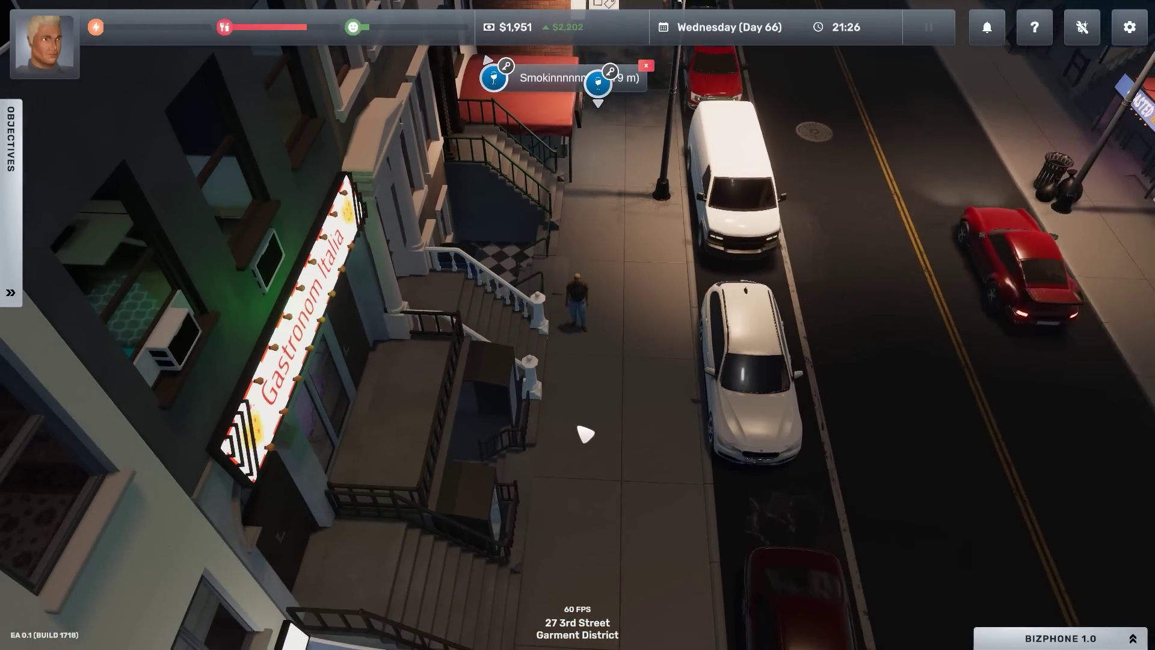
Leave the store and walk up 3rd Street toward the home at number 45.
{"action": "left_click", "coordinate": [578, 360]}
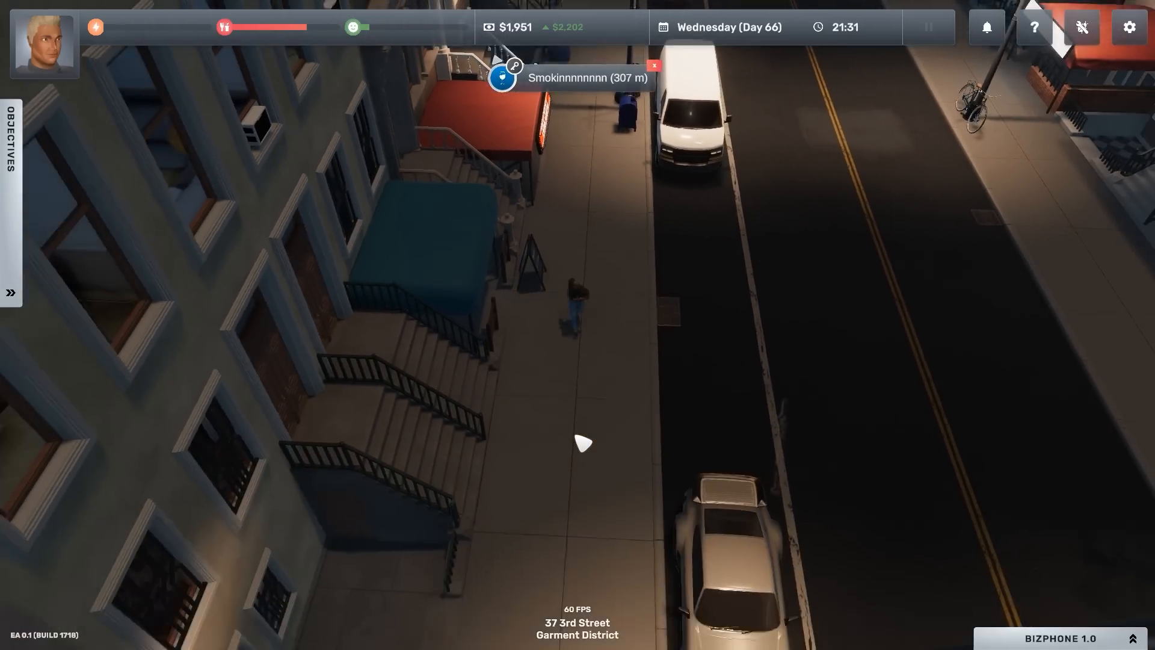
{"action": "key", "text": "e"}
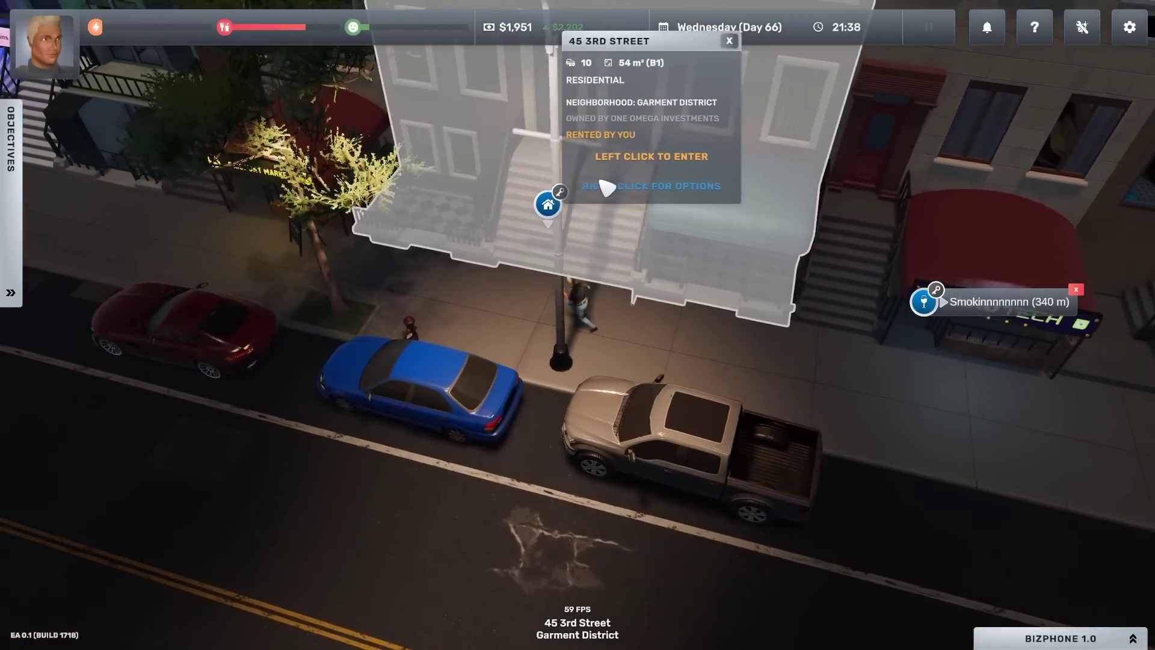
Go home to 45 3rd Street and sleep in the bed until morning.
{"action": "left_click", "coordinate": [600, 195]}
{"action": "scroll", "coordinate": [658, 254], "scroll_direction": "up", "scroll_amount": 3}
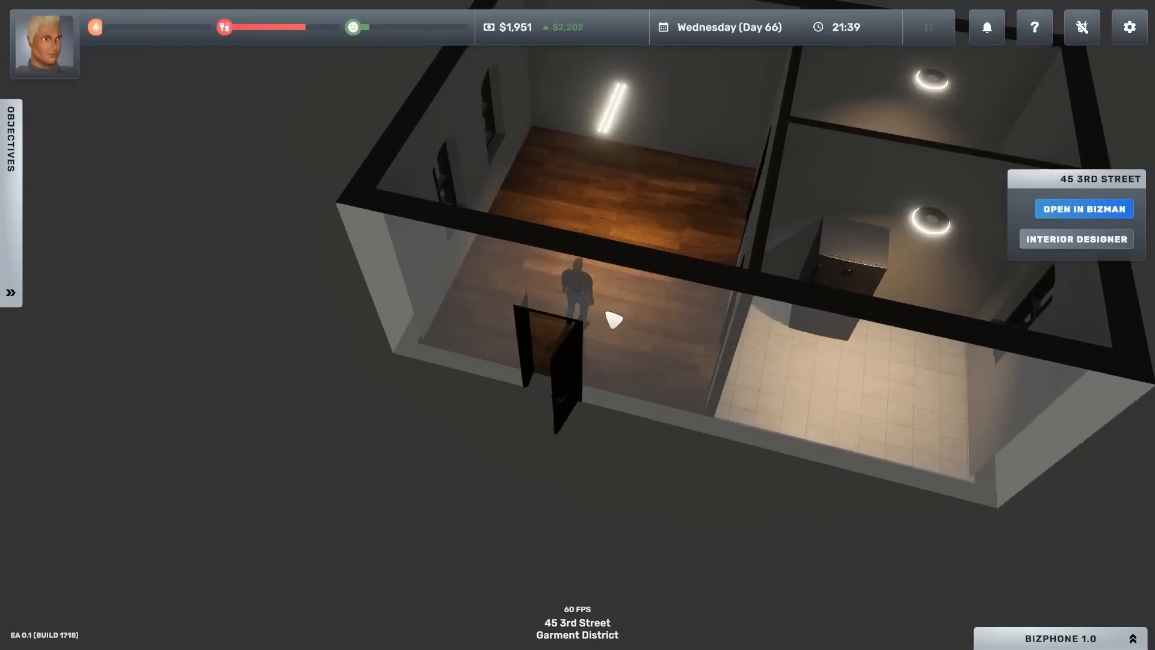
{"action": "scroll", "coordinate": [704, 261], "scroll_direction": "up", "scroll_amount": 5}
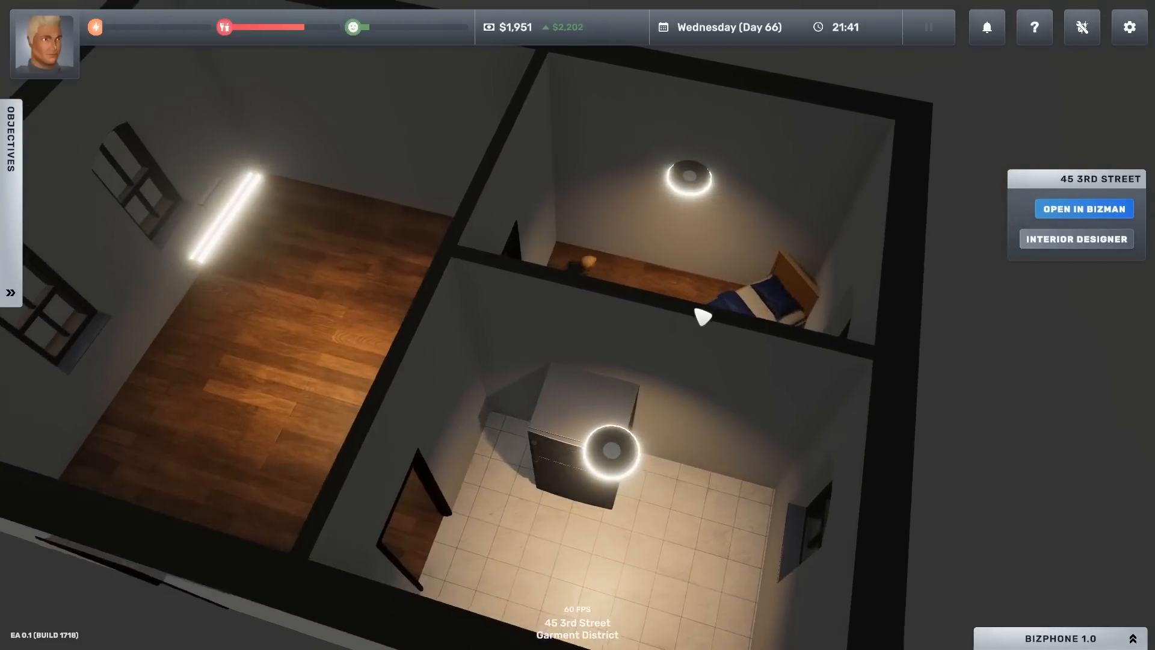
{"action": "left_click", "coordinate": [704, 312]}
{"action": "left_click", "coordinate": [613, 362]}
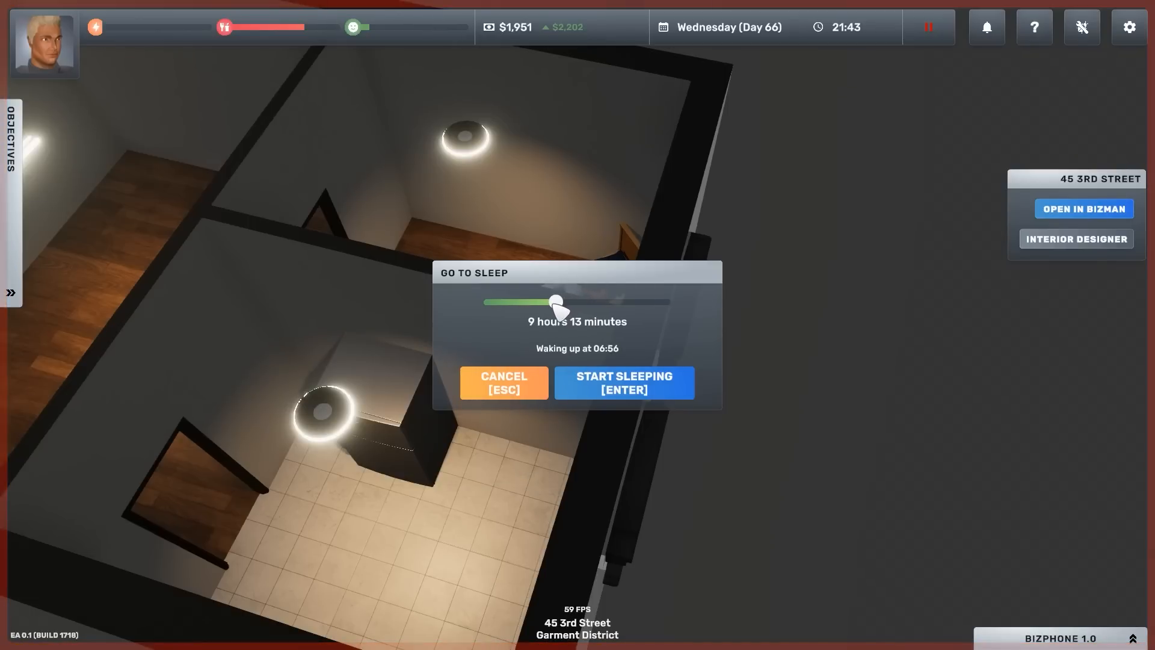
{"action": "left_click", "coordinate": [627, 388]}
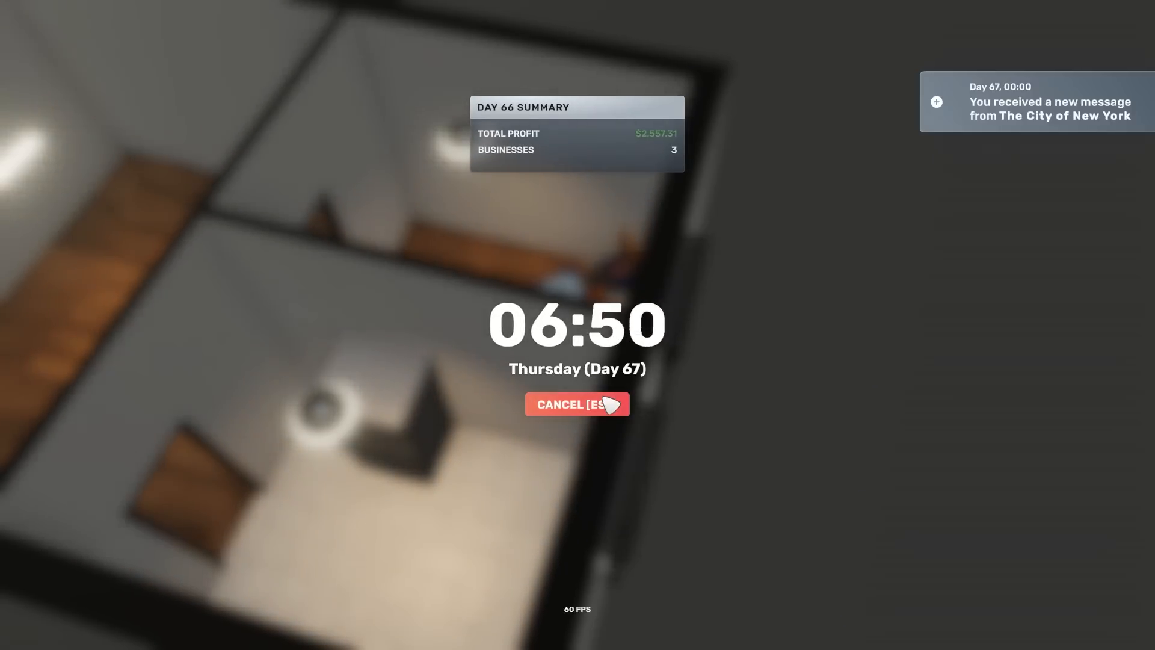
{"action": "left_click", "coordinate": [611, 404]}
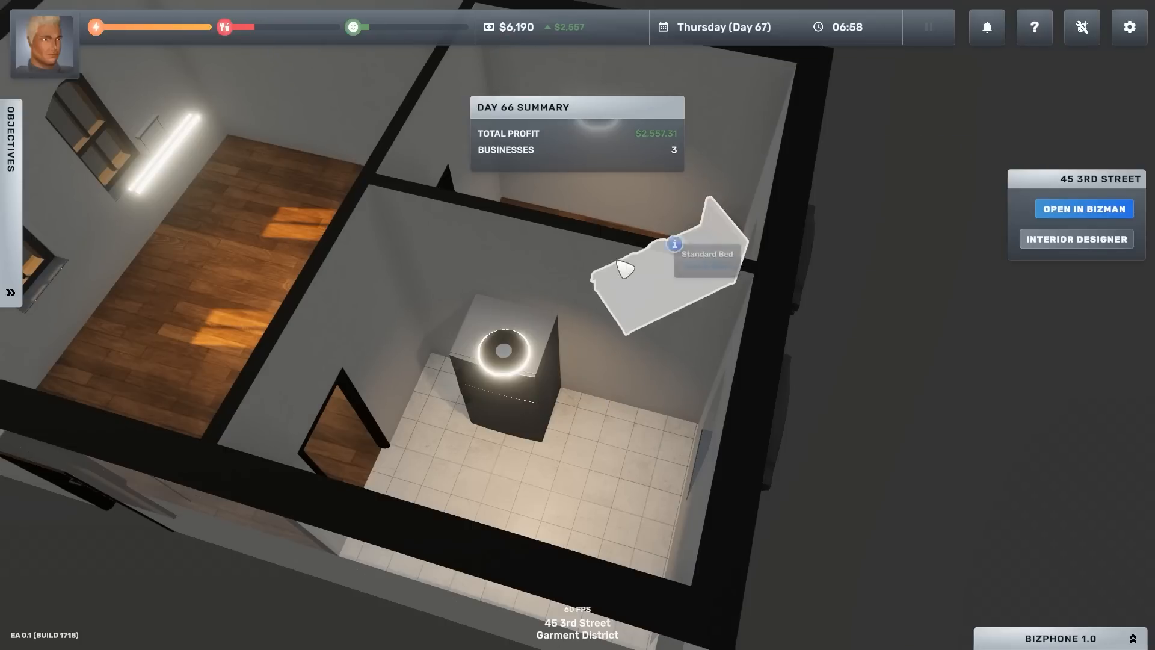
Walk past the fridge and exit the apartment's front door onto the street.
{"action": "left_click_drag", "start_coordinate": [378, 166], "coordinate": [647, 405]}
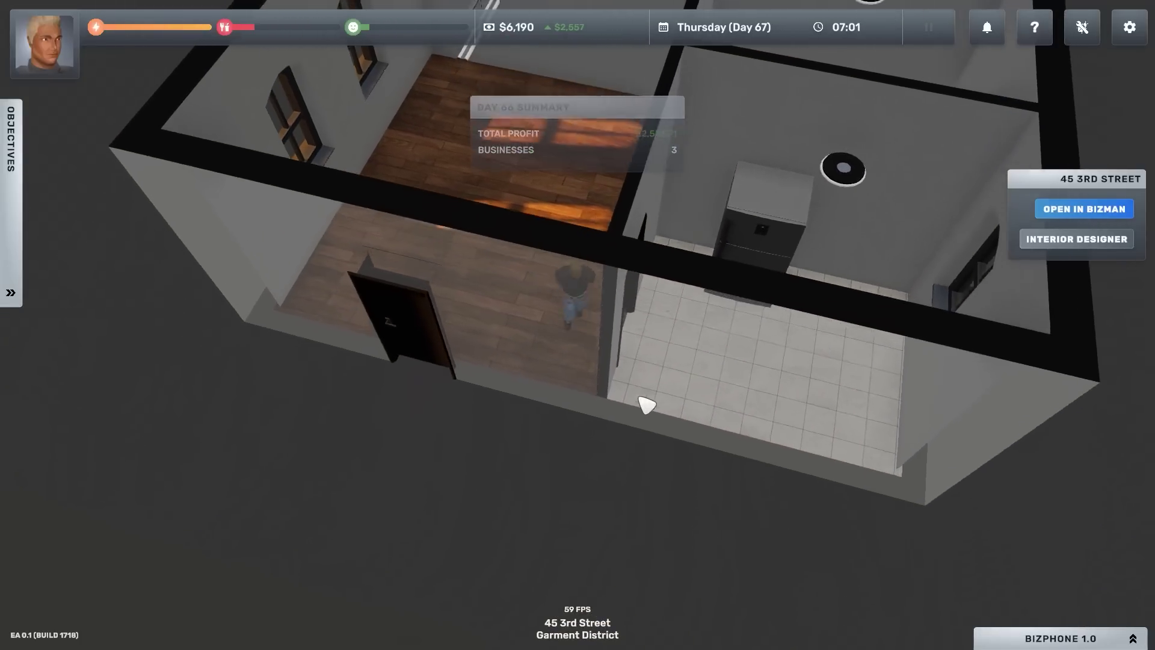
{"action": "left_click", "coordinate": [763, 231]}
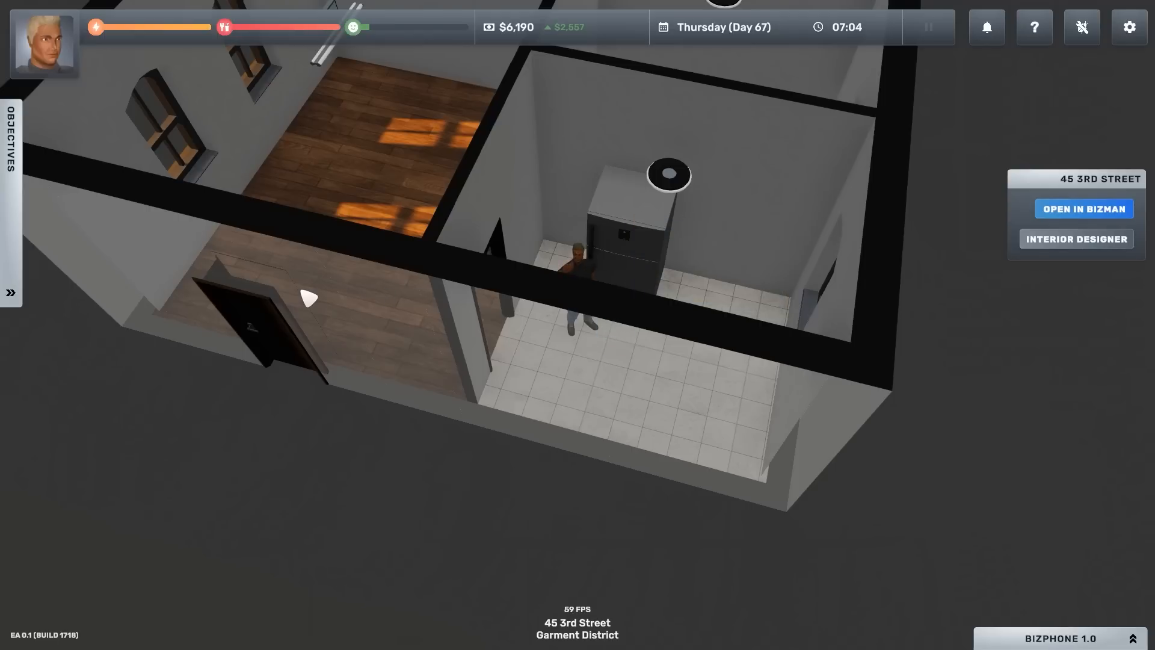
{"action": "left_click_drag", "start_coordinate": [308, 298], "coordinate": [711, 441]}
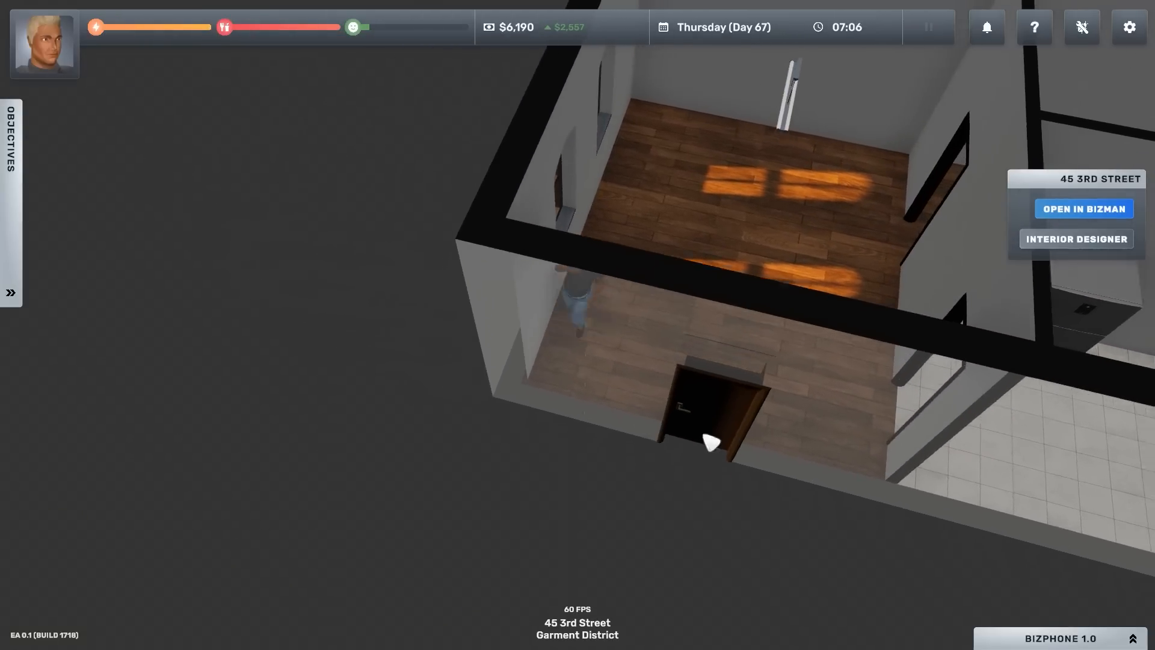
{"action": "left_click", "coordinate": [711, 441]}
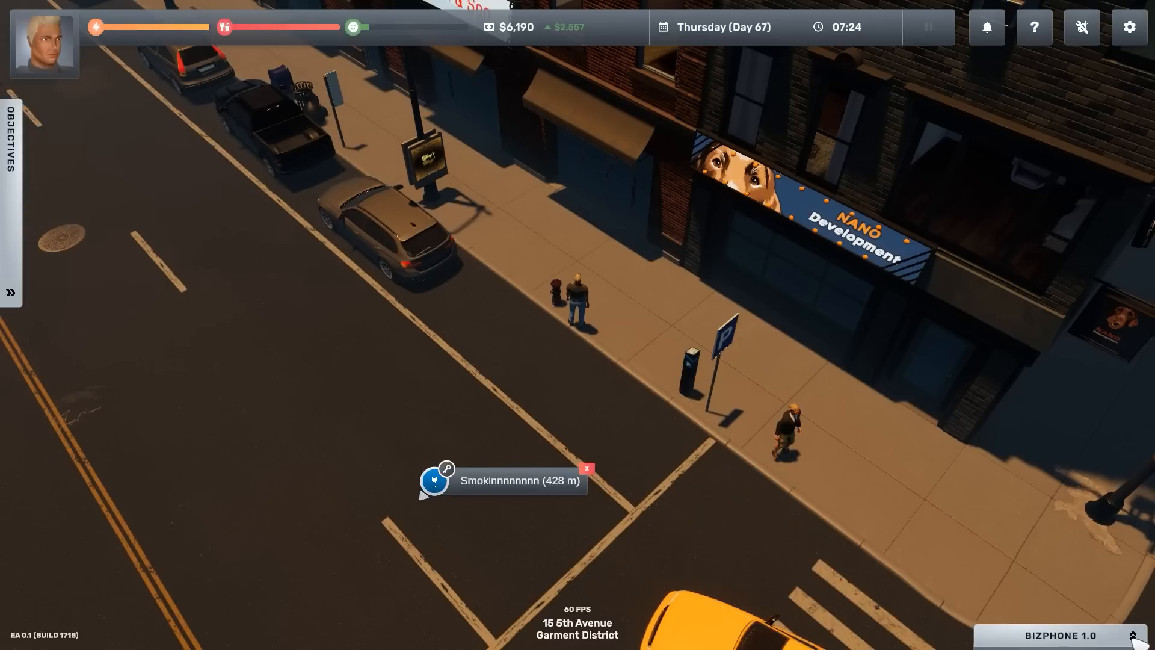
Expand the BizPhone to show its app list at 15 5th Avenue.
{"action": "left_click", "coordinate": [1134, 635]}
Inspect 15 5th Avenue, read The City of New York's messages in Contacts, then close the phone.
{"action": "left_click", "coordinate": [734, 335]}
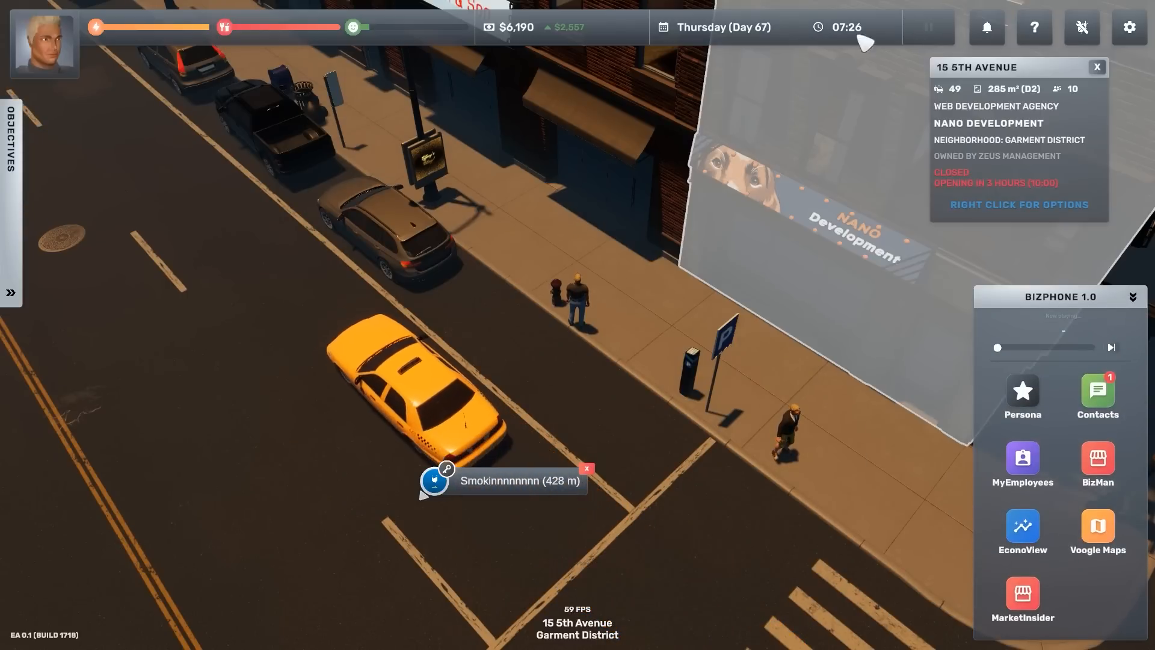
{"action": "left_click", "coordinate": [1097, 391]}
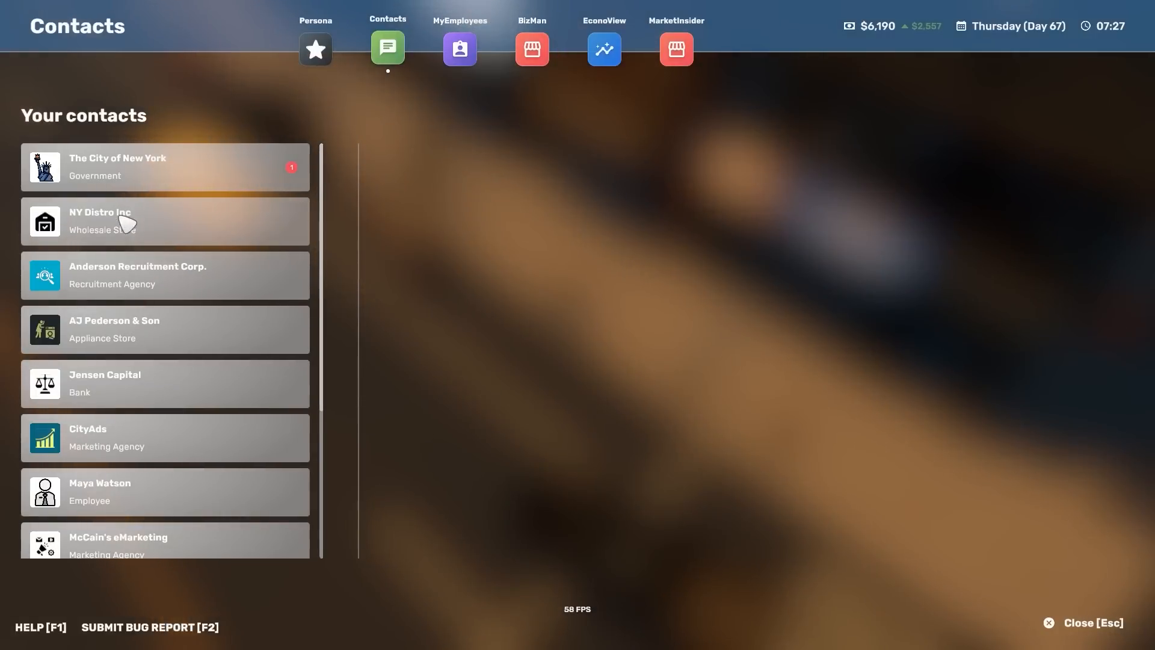
{"action": "left_click", "coordinate": [165, 167]}
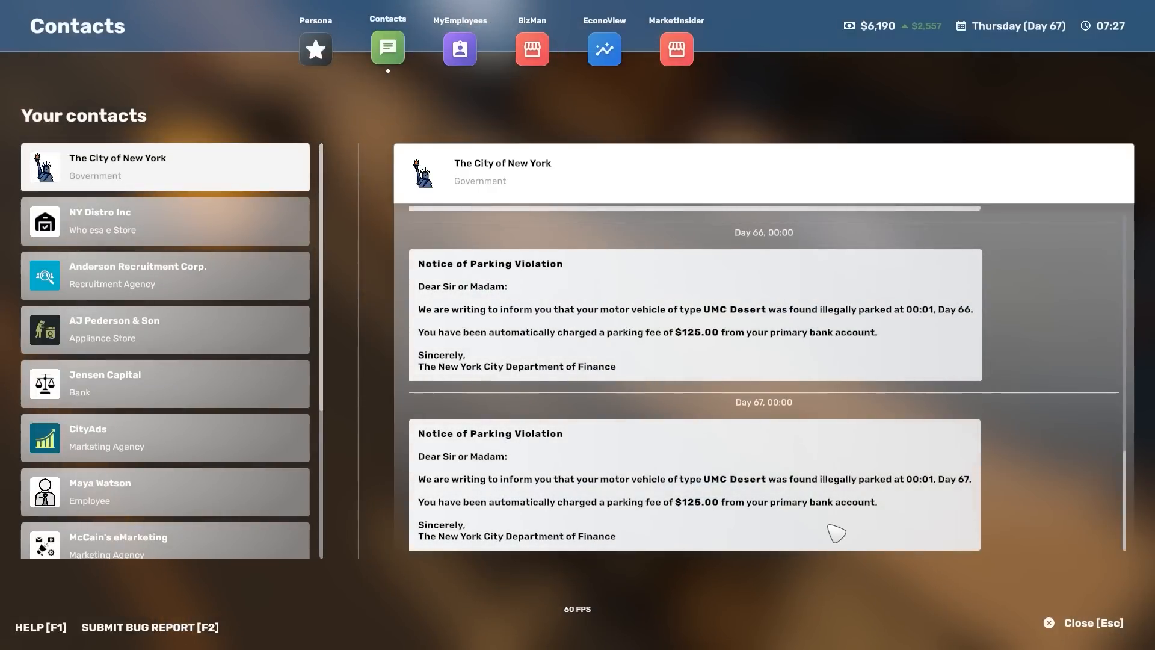
{"action": "left_click", "coordinate": [1090, 624]}
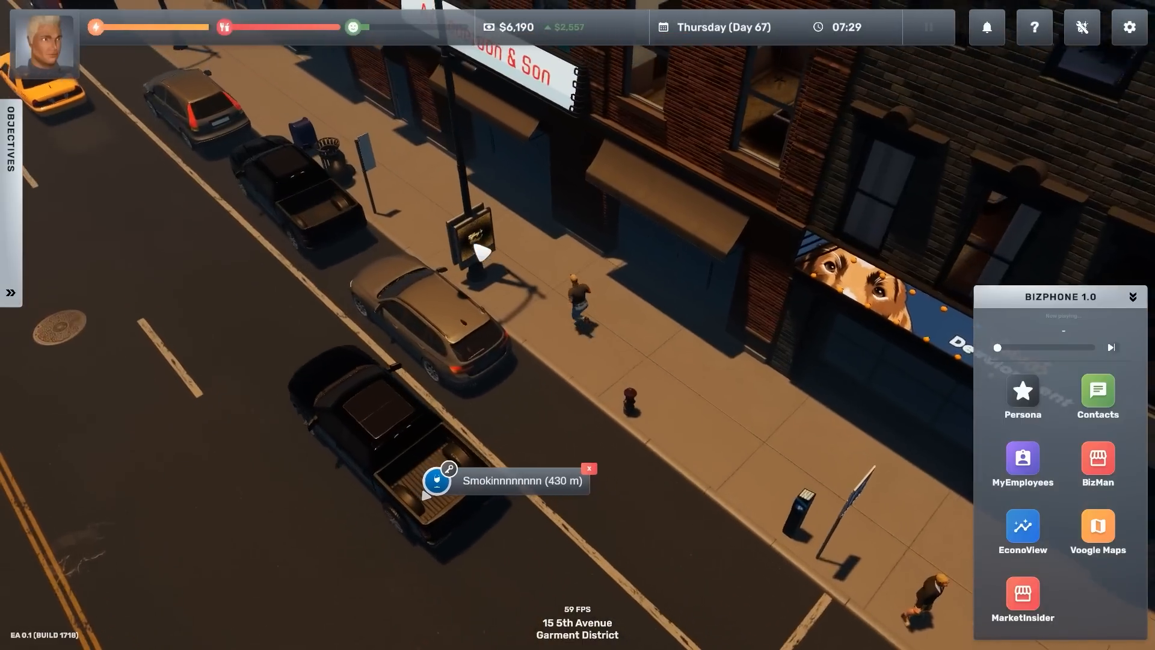
{"action": "mouse_move", "coordinate": [639, 227]}
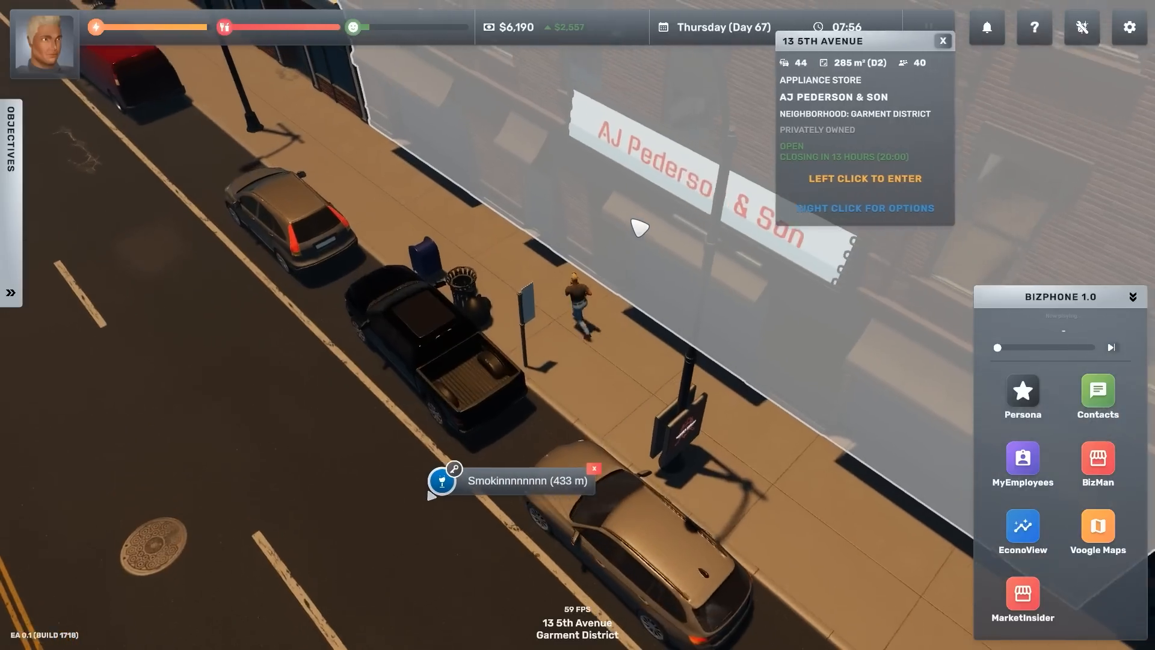
Enter AJ Pederson & Son, grab the handtruck and load a checkout counter and storage shelf.
{"action": "left_click", "coordinate": [639, 227]}
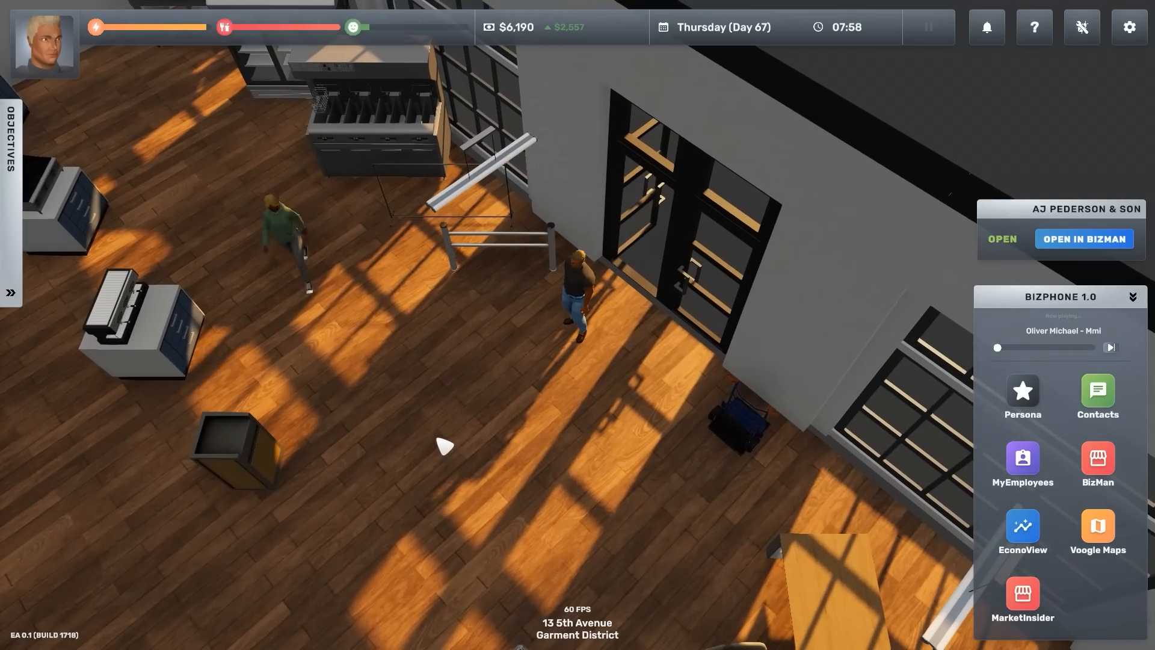
{"action": "left_click", "coordinate": [735, 439]}
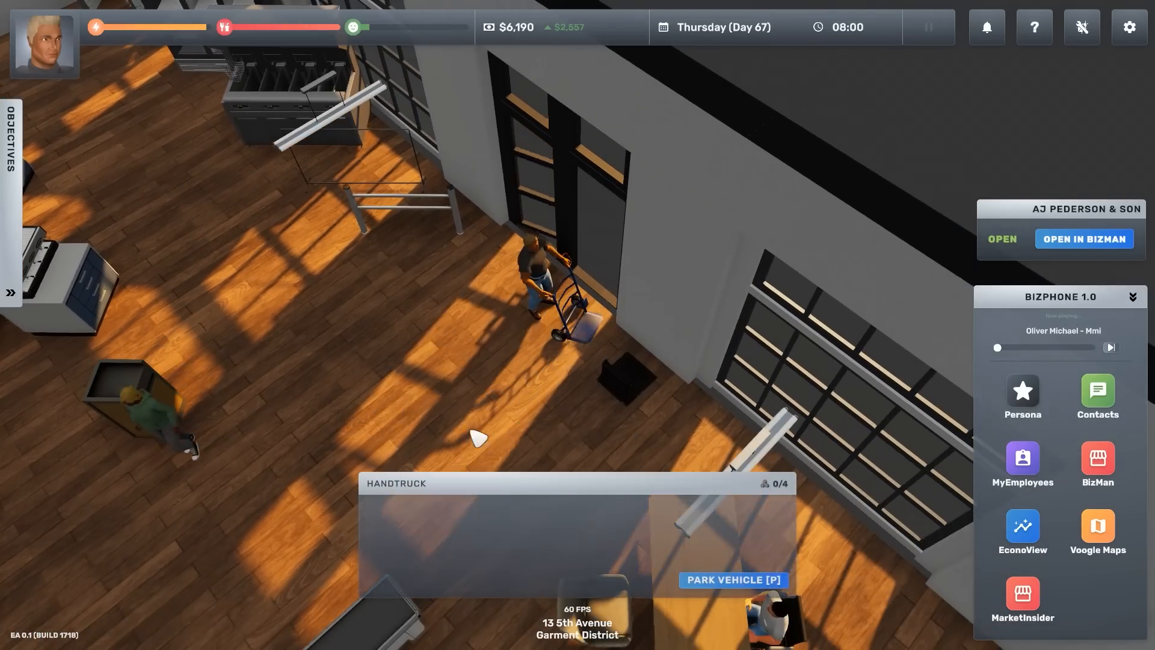
{"action": "key", "text": "e"}
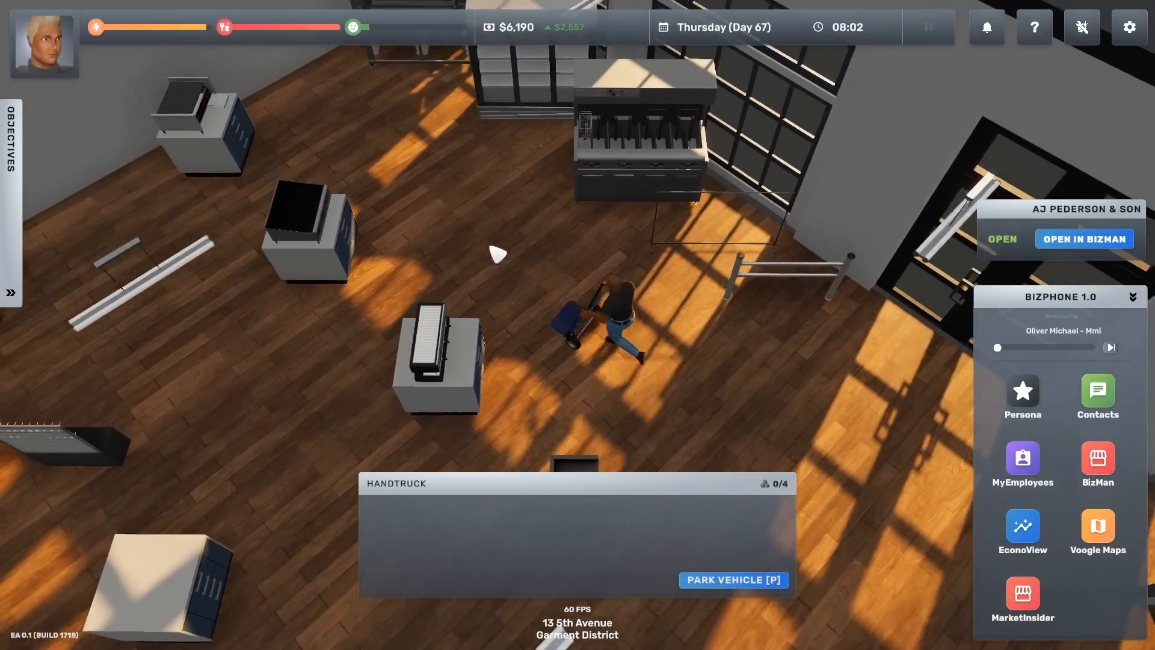
{"action": "key", "text": "e"}
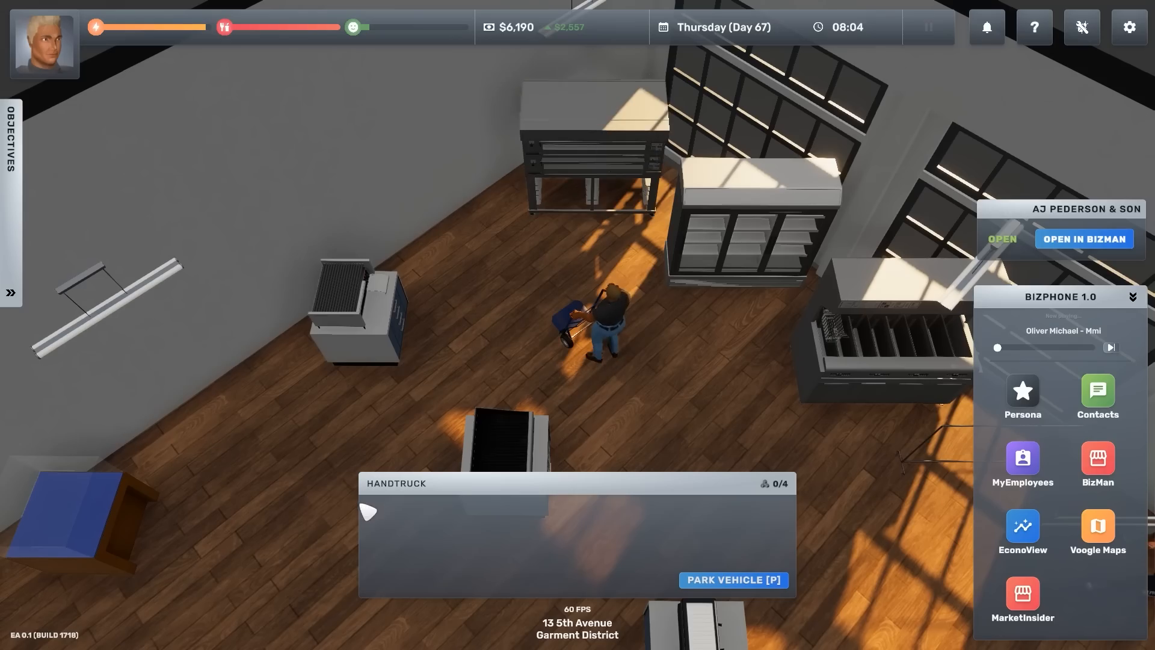
{"action": "key", "text": "e"}
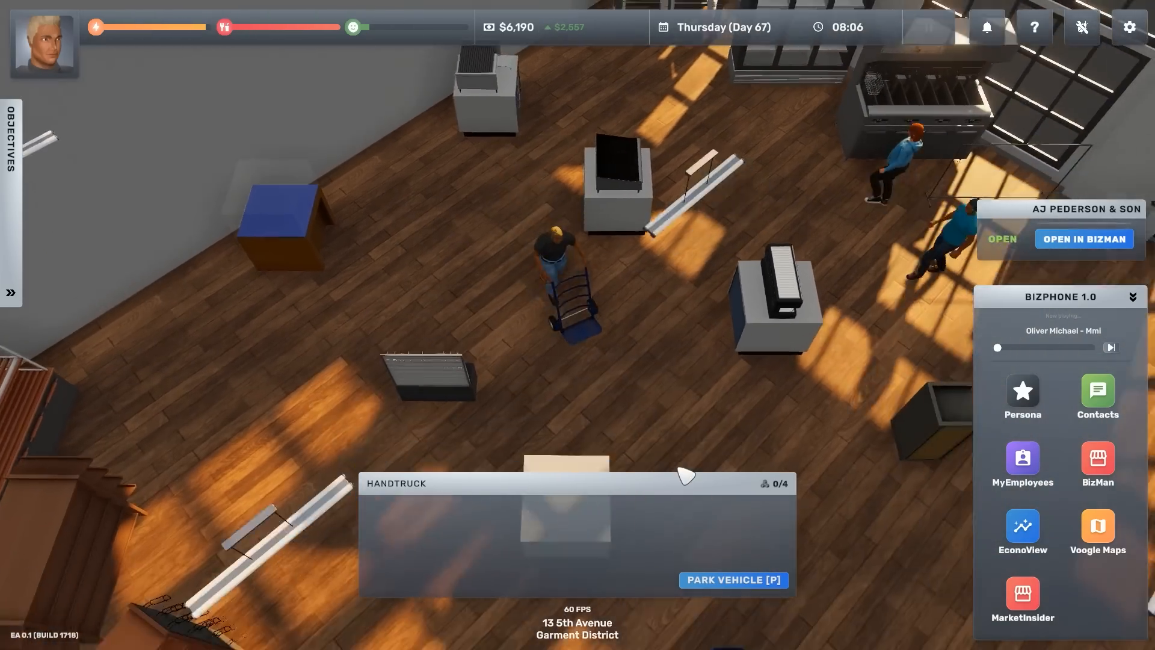
{"action": "key", "text": "e"}
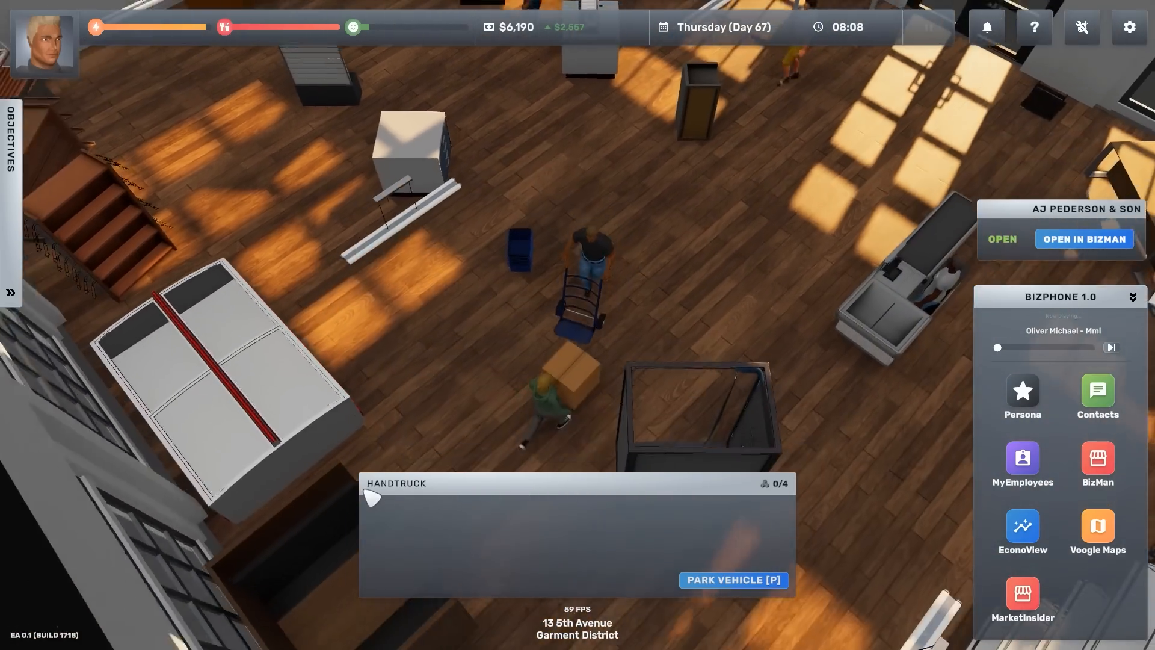
{"action": "key", "text": "e"}
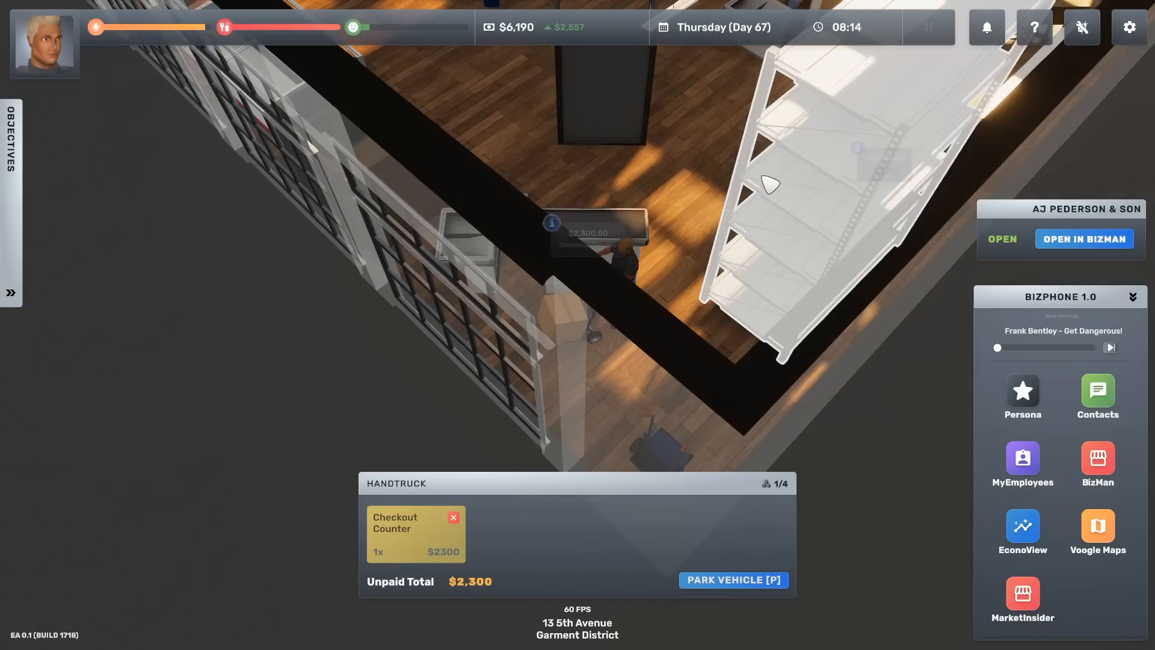
{"action": "key", "text": "w"}
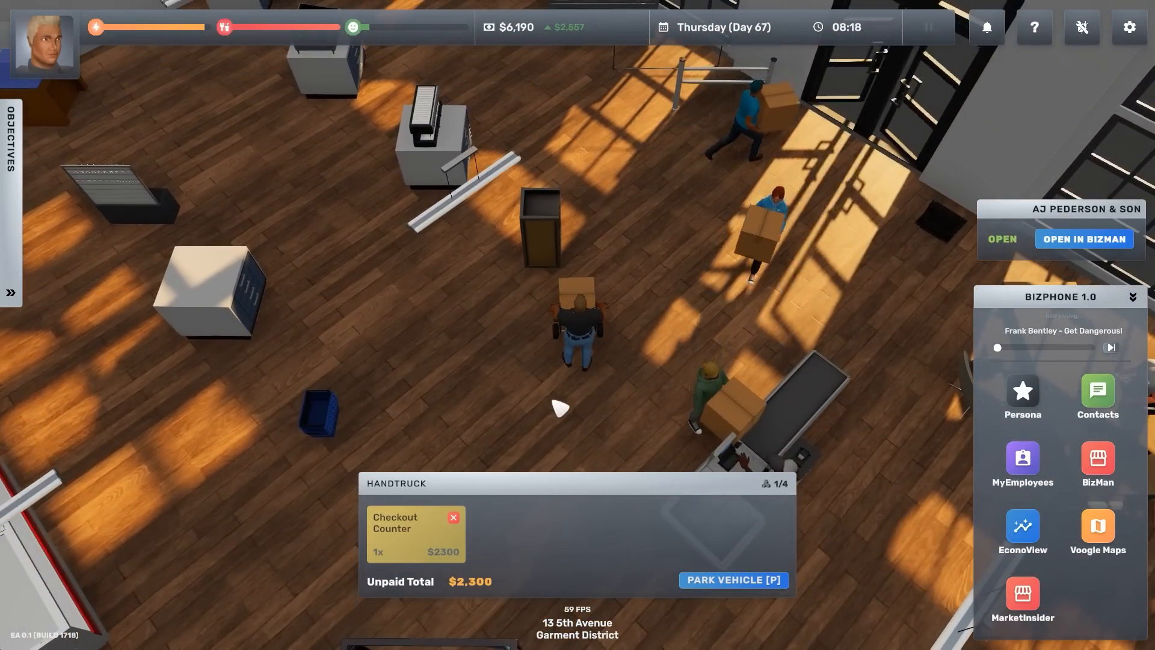
{"action": "key", "text": "w"}
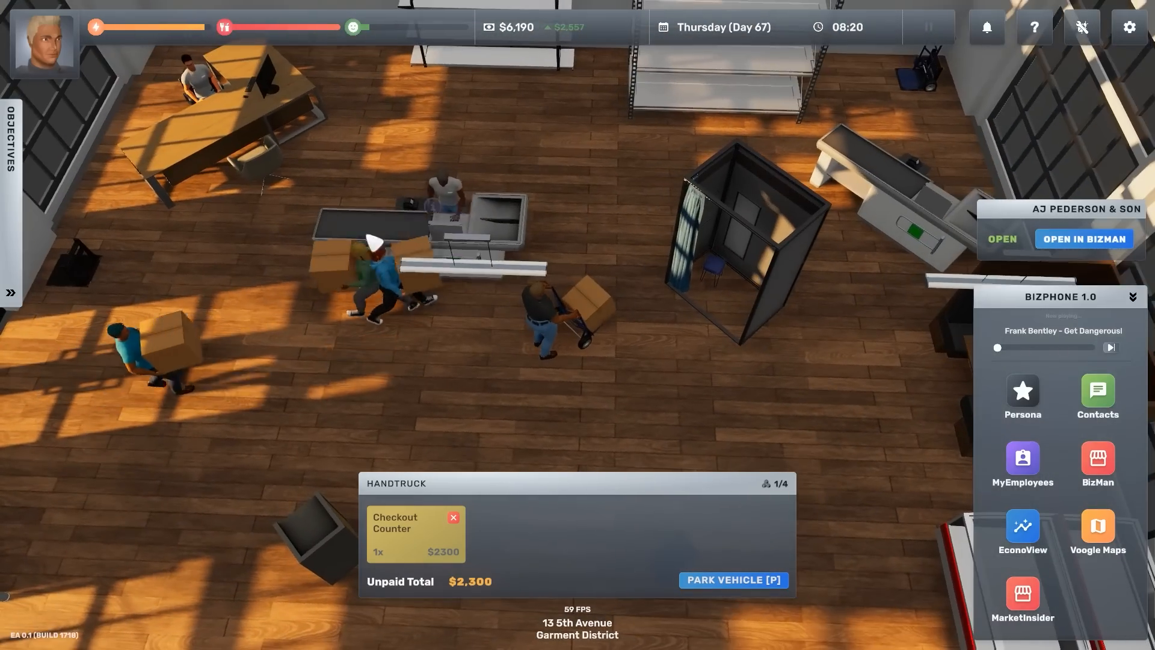
{"action": "key", "text": "w"}
{"action": "left_click", "coordinate": [551, 213]}
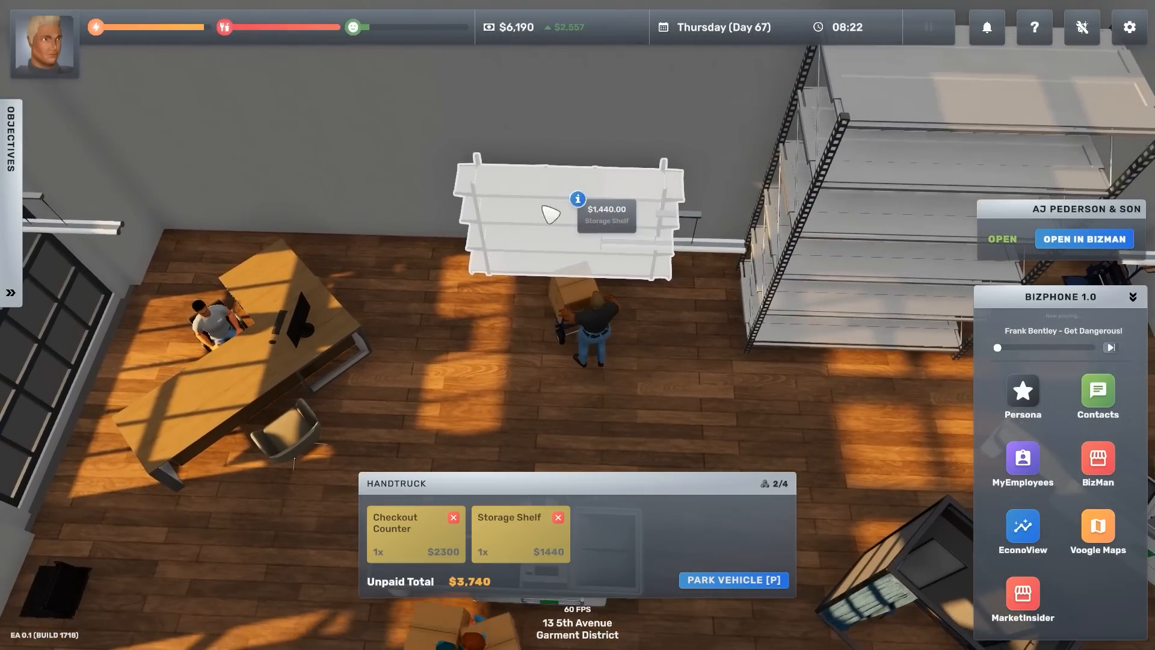
Pay the cashier $3,740 for the checkout counter and storage shelf.
{"action": "key", "text": "s"}
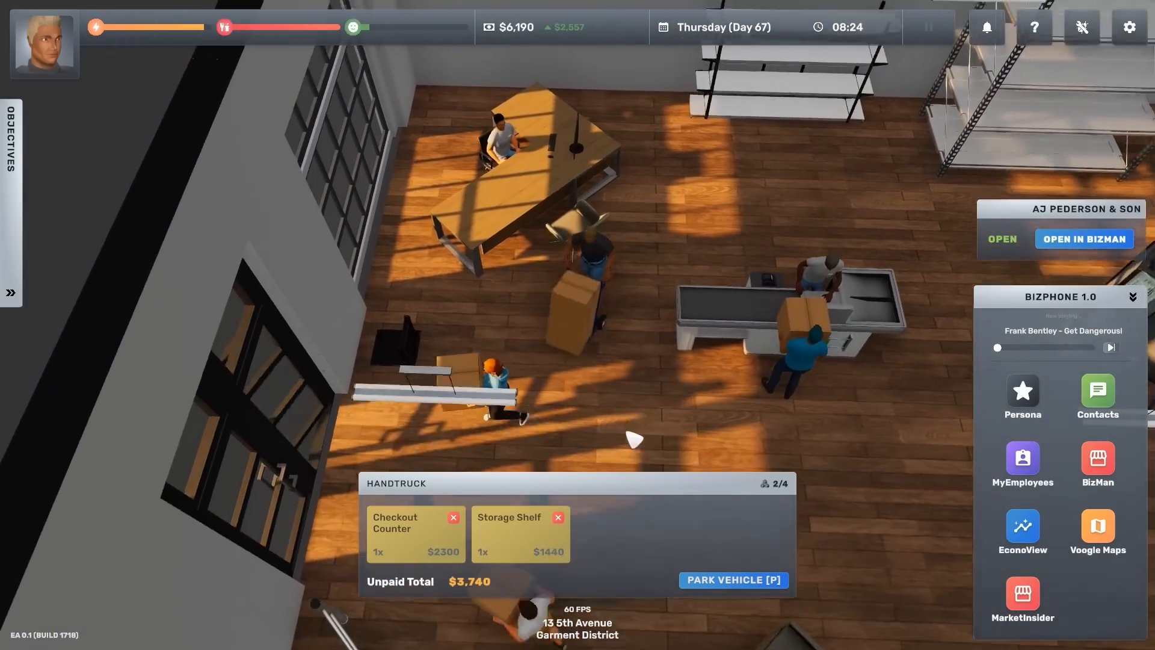
{"action": "key", "text": "w"}
{"action": "left_click", "coordinate": [550, 281]}
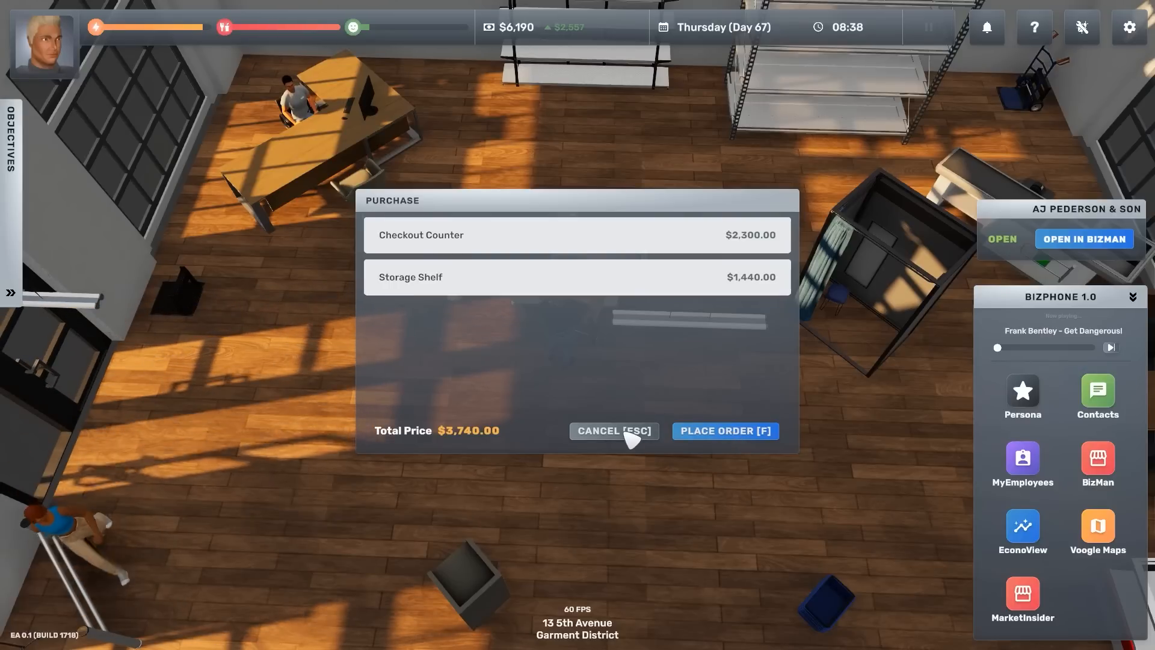
{"action": "key", "text": "f"}
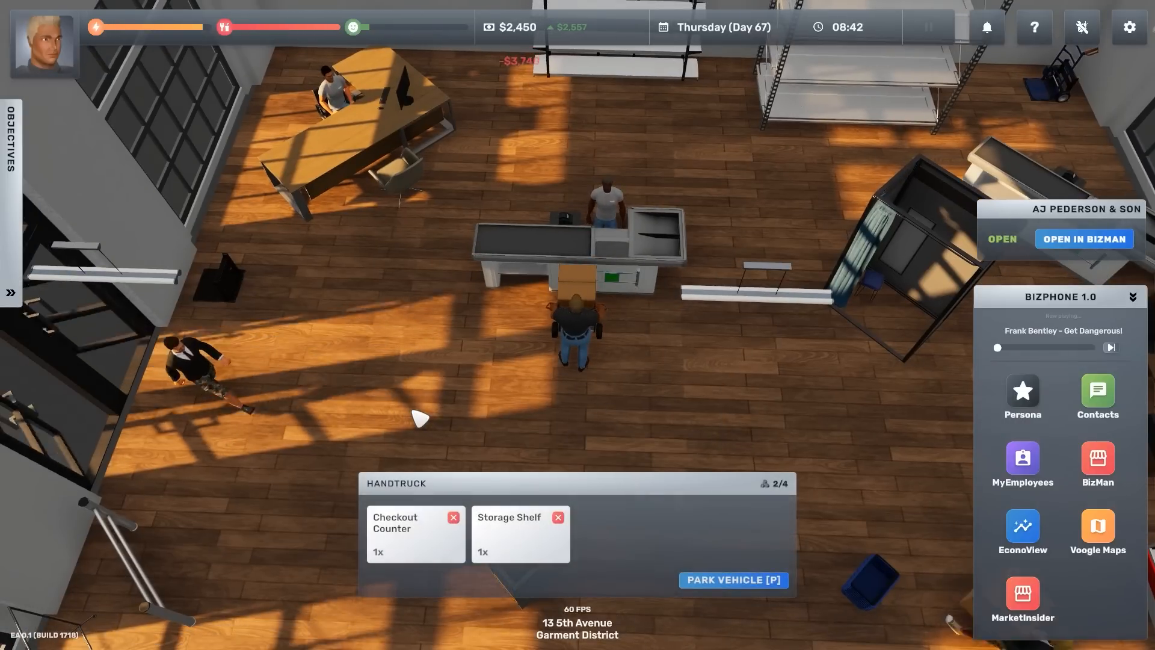
Push the loaded handtruck out of the store, across the intersection and up 3rd Street.
{"action": "key", "text": "a"}
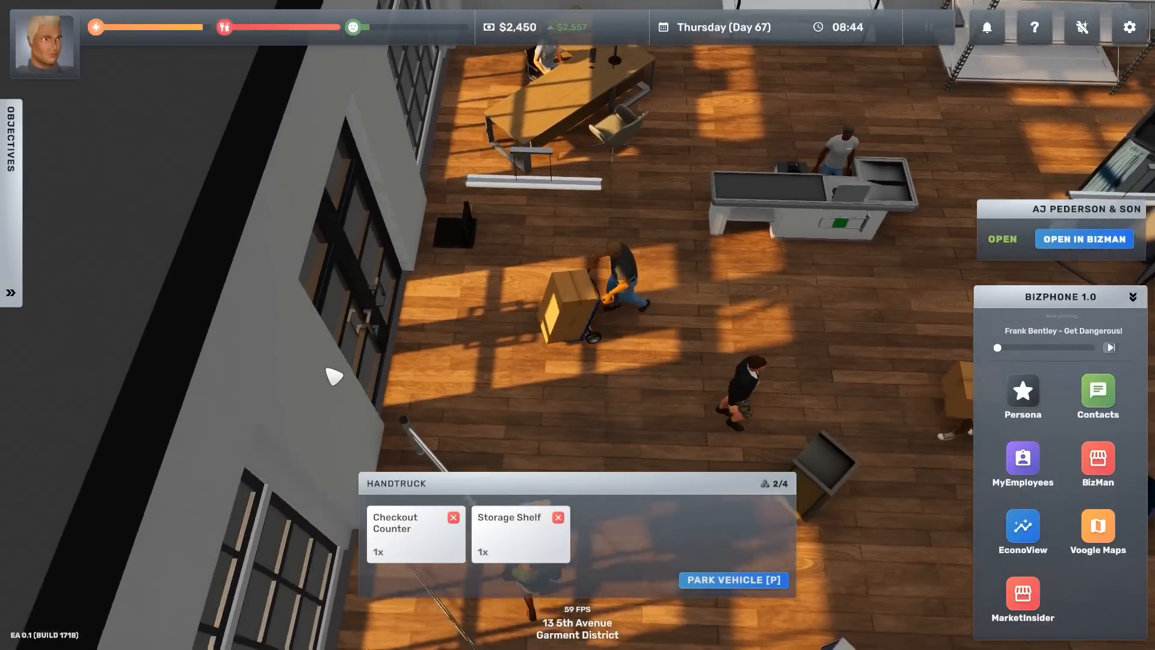
{"action": "key", "text": "w"}
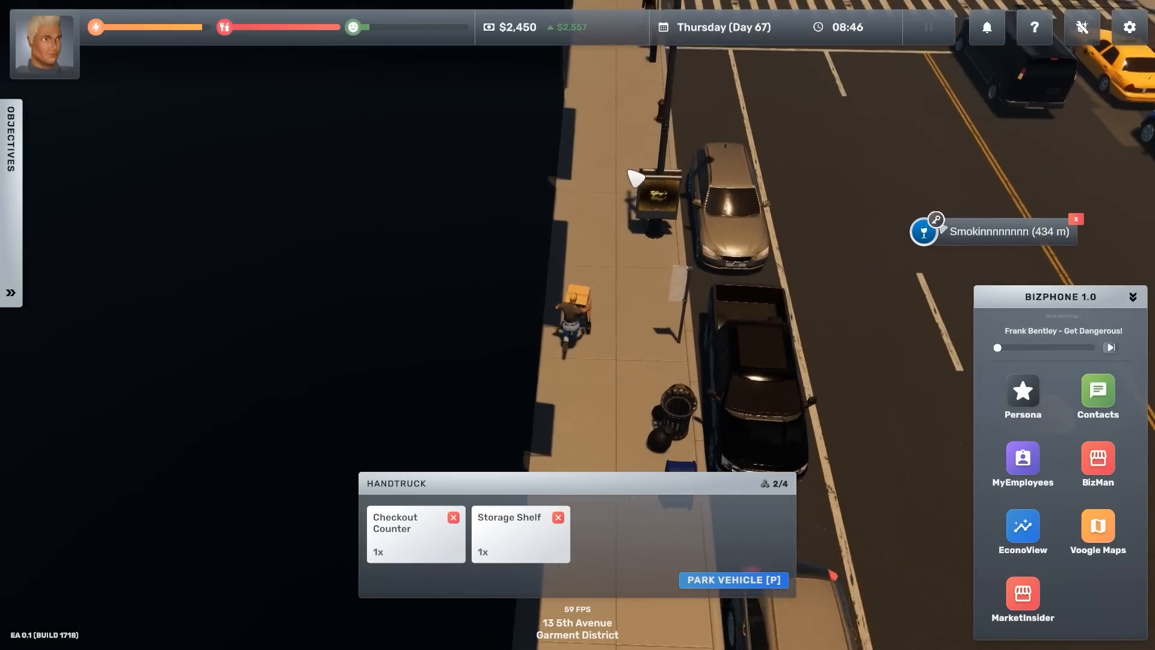
{"action": "key", "text": "w"}
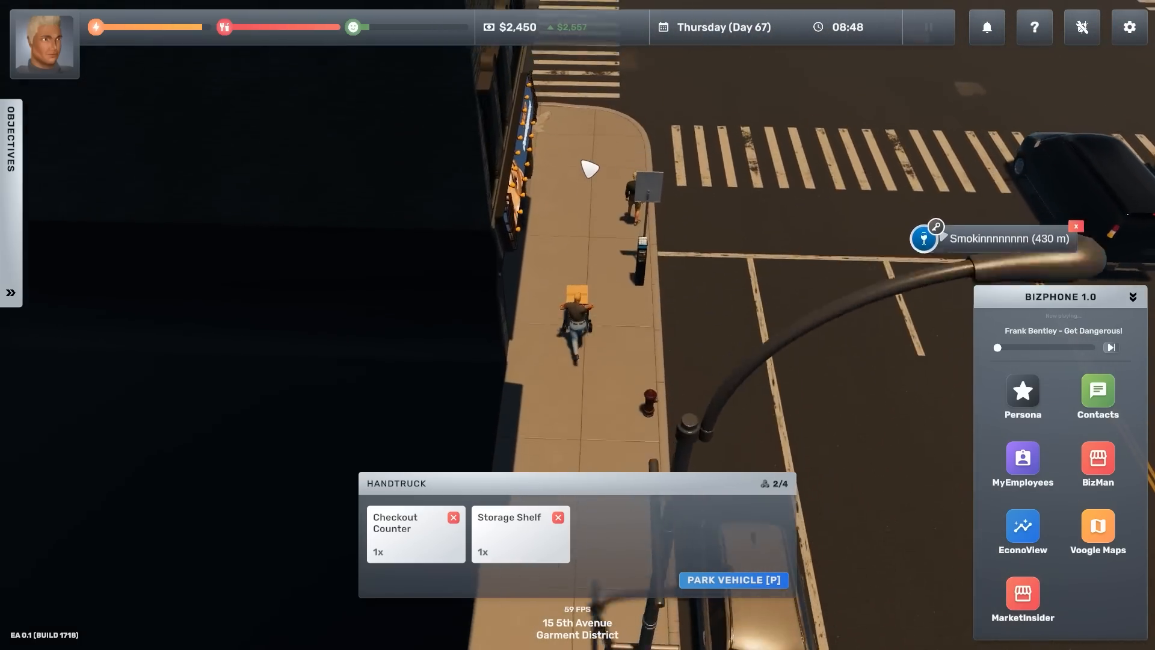
{"action": "scroll", "coordinate": [685, 221], "scroll_direction": "down", "scroll_amount": 3}
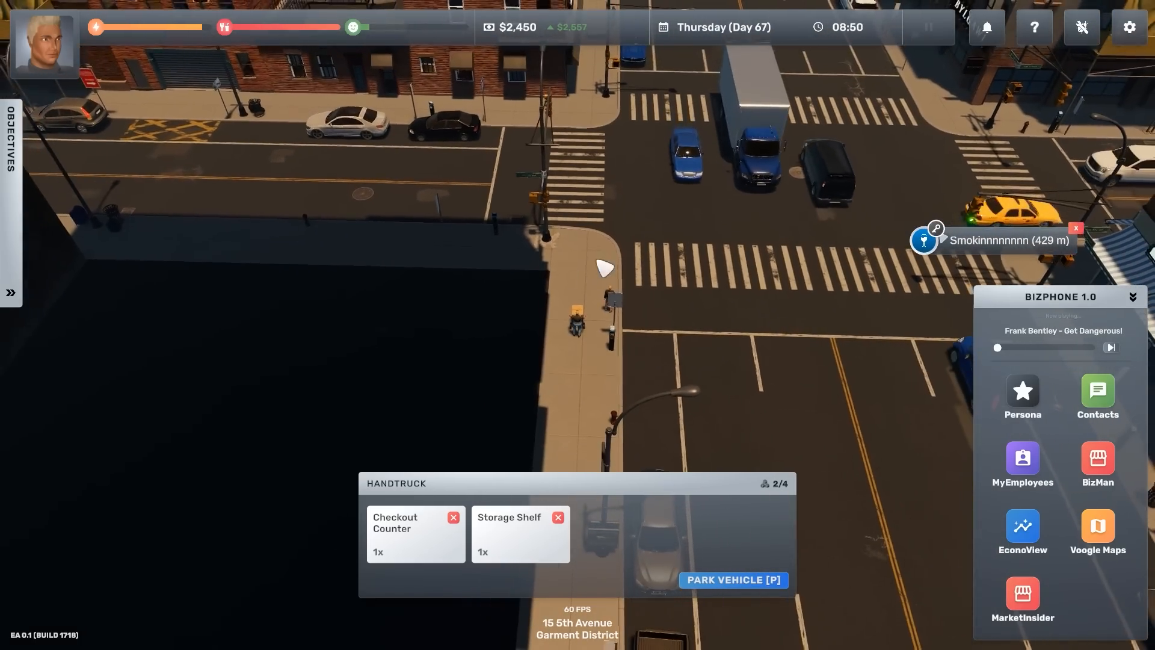
{"action": "key", "text": "q"}
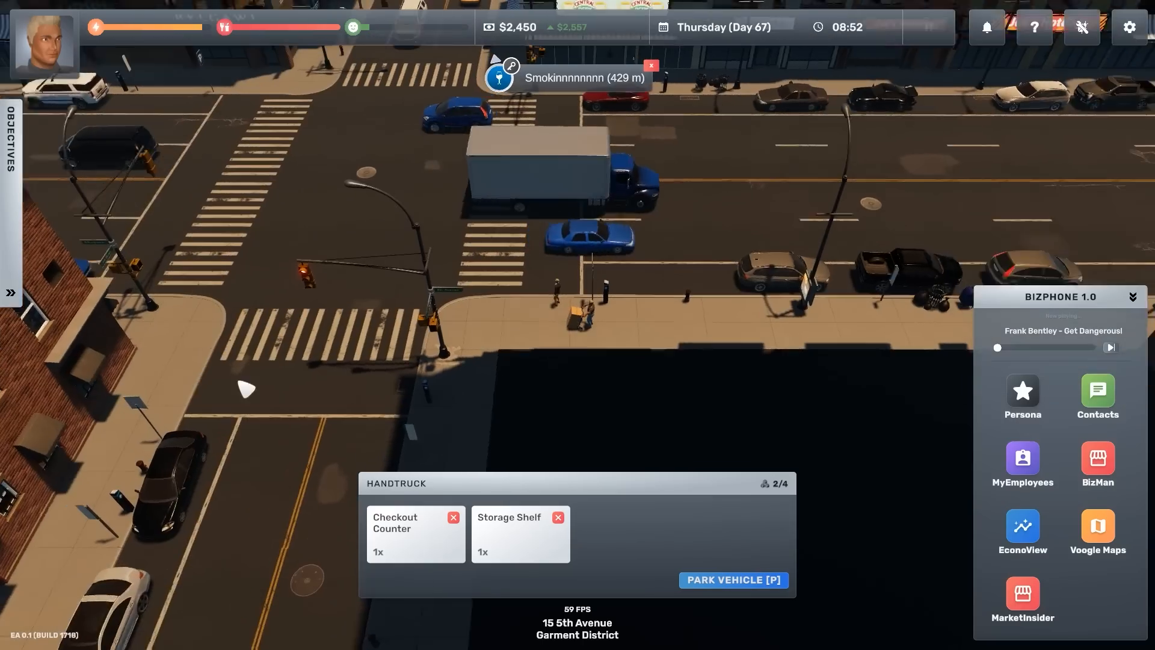
{"action": "key", "text": "w"}
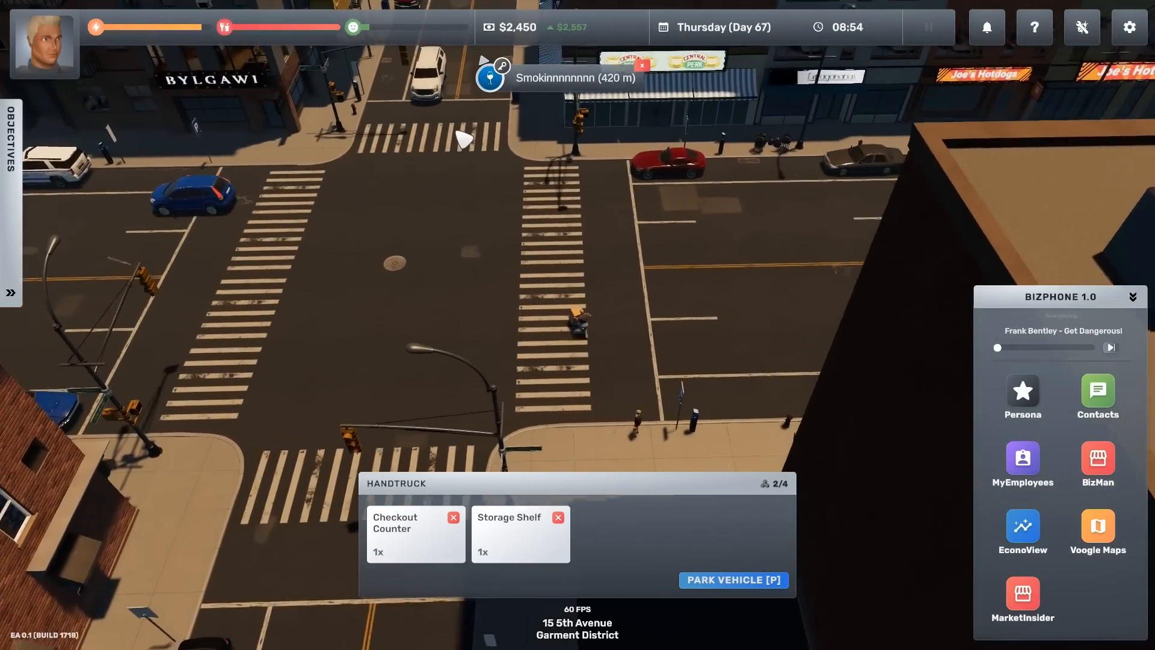
{"action": "key", "text": "w"}
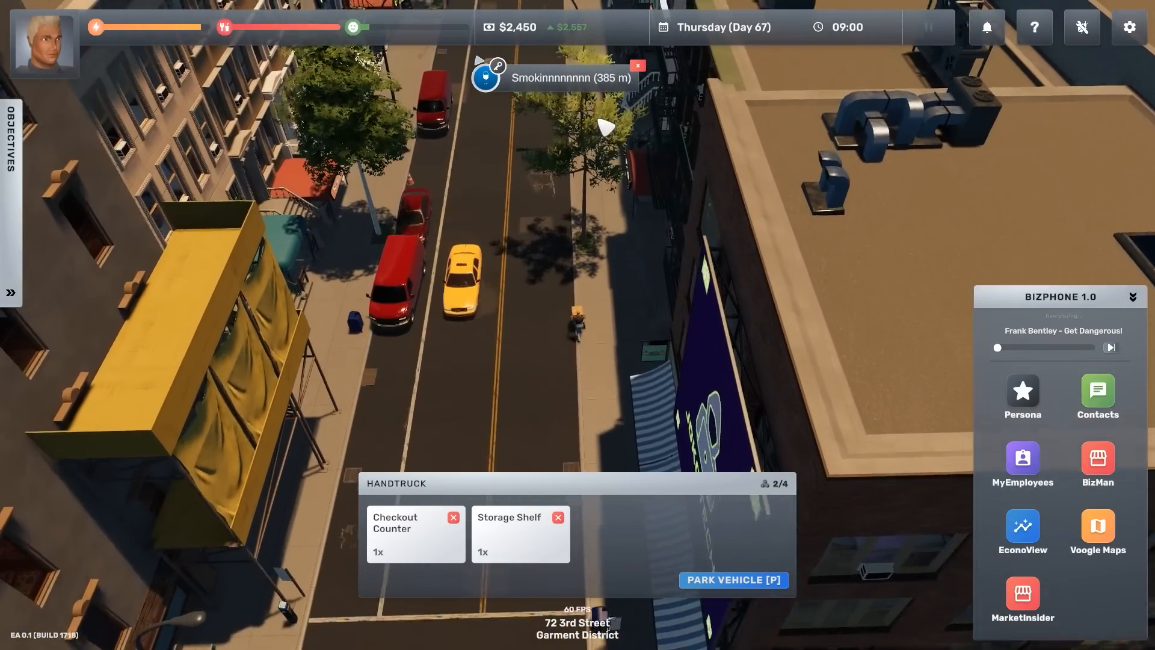
{"action": "key", "text": "w"}
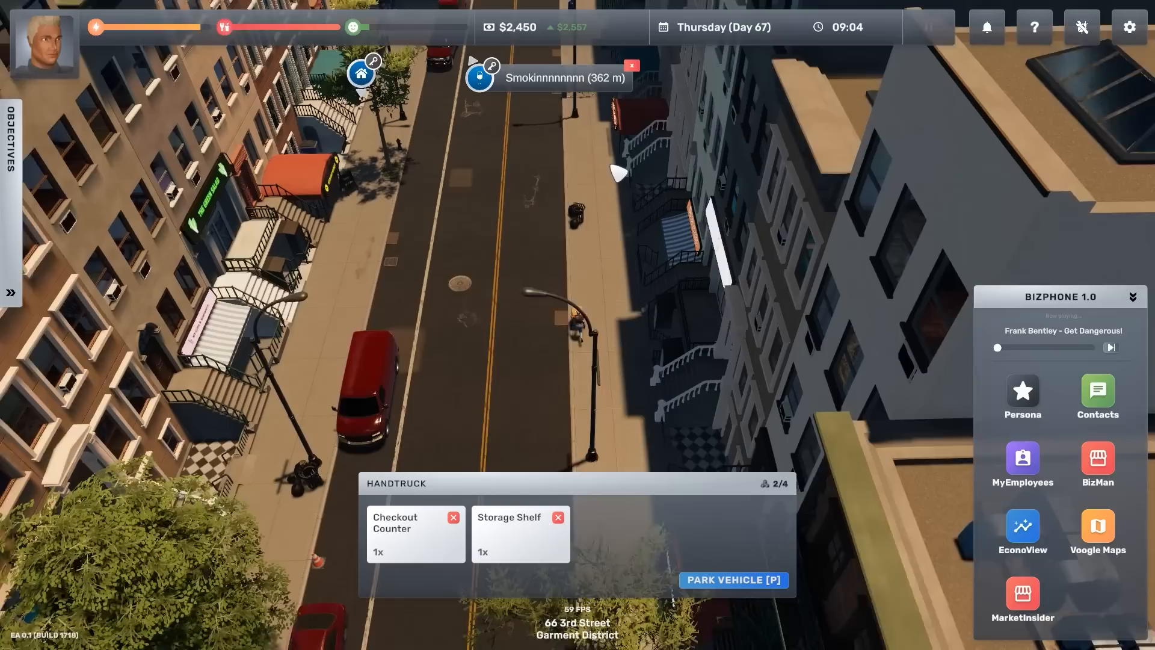
{"action": "key", "text": "w"}
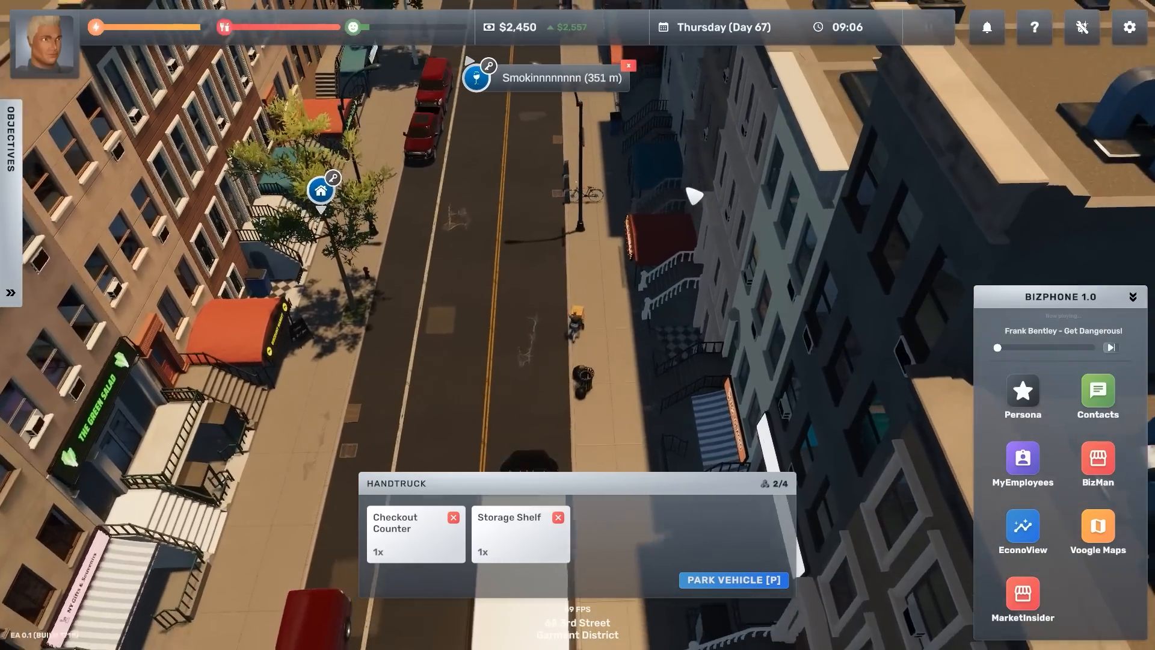
{"action": "key", "text": "w"}
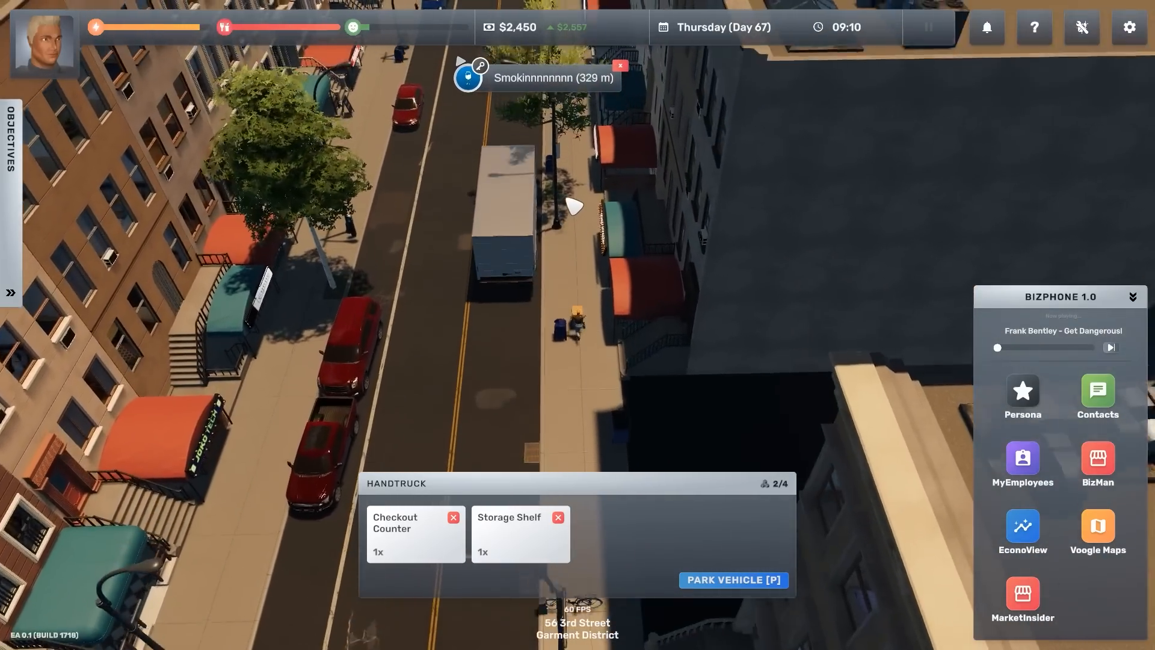
{"action": "scroll", "coordinate": [603, 200], "scroll_direction": "down", "scroll_amount": 3}
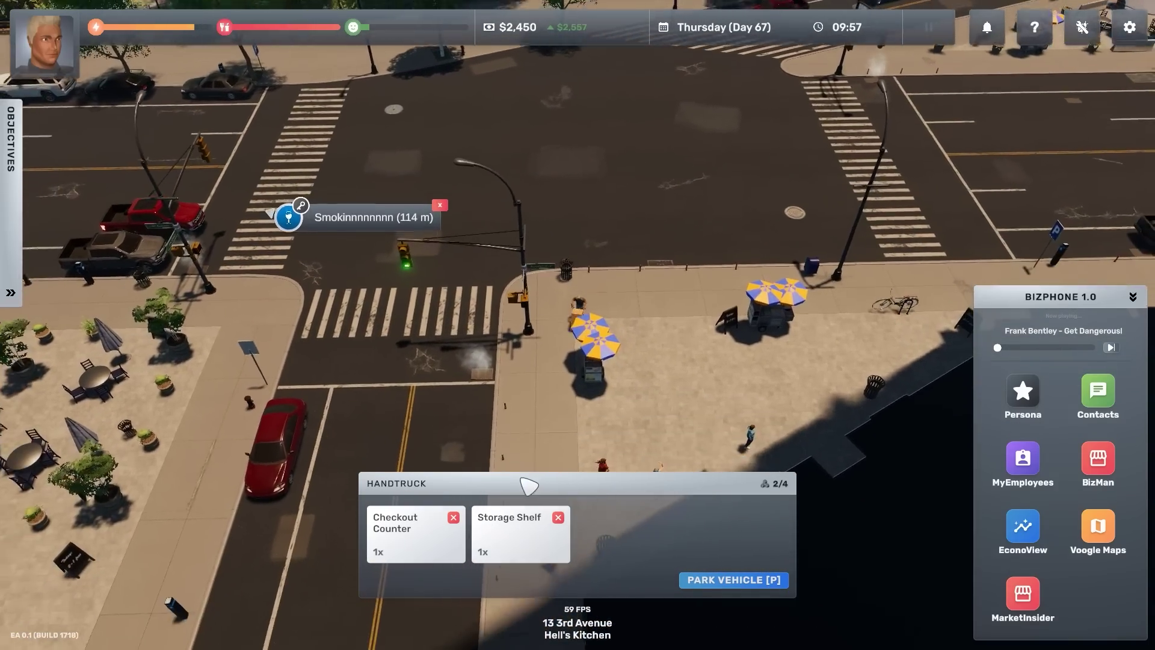
Continue down 3rd Street onto 4th Avenue up to the No ID Req'd shop door.
{"action": "key", "text": "s"}
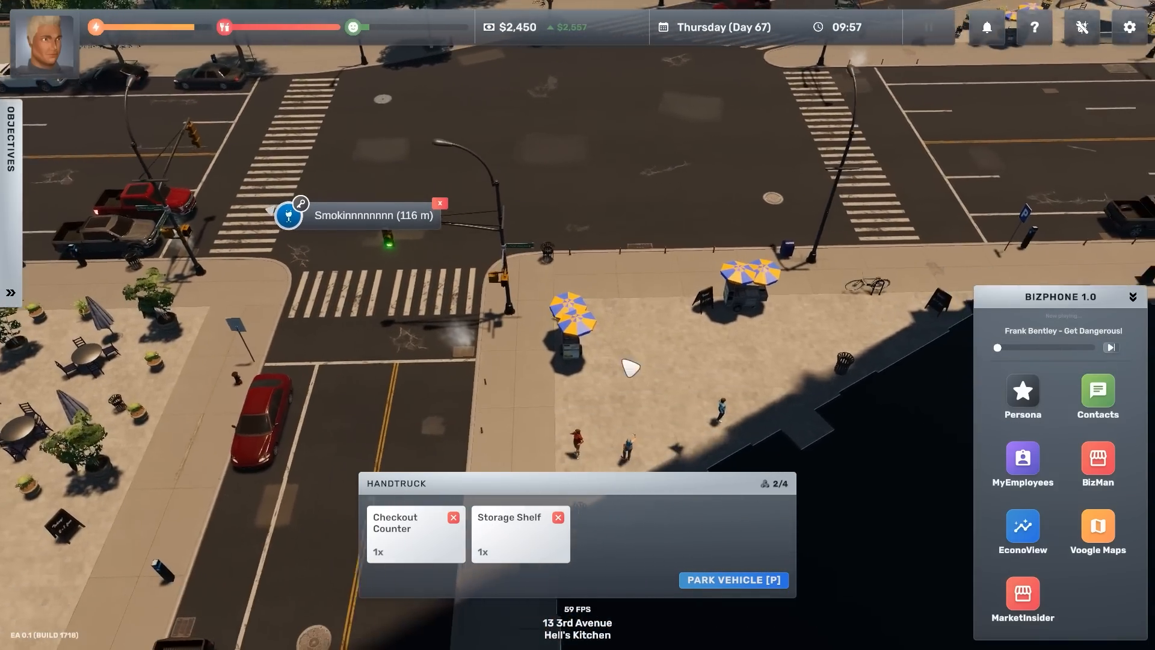
{"action": "key", "text": "s"}
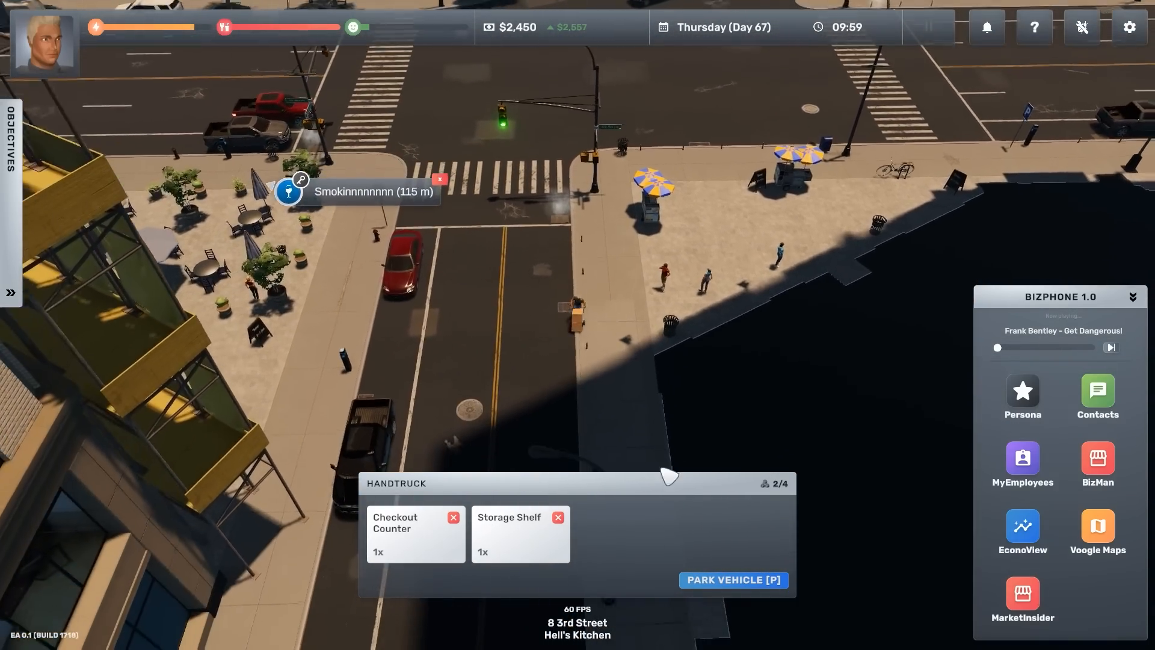
{"action": "key", "text": "s"}
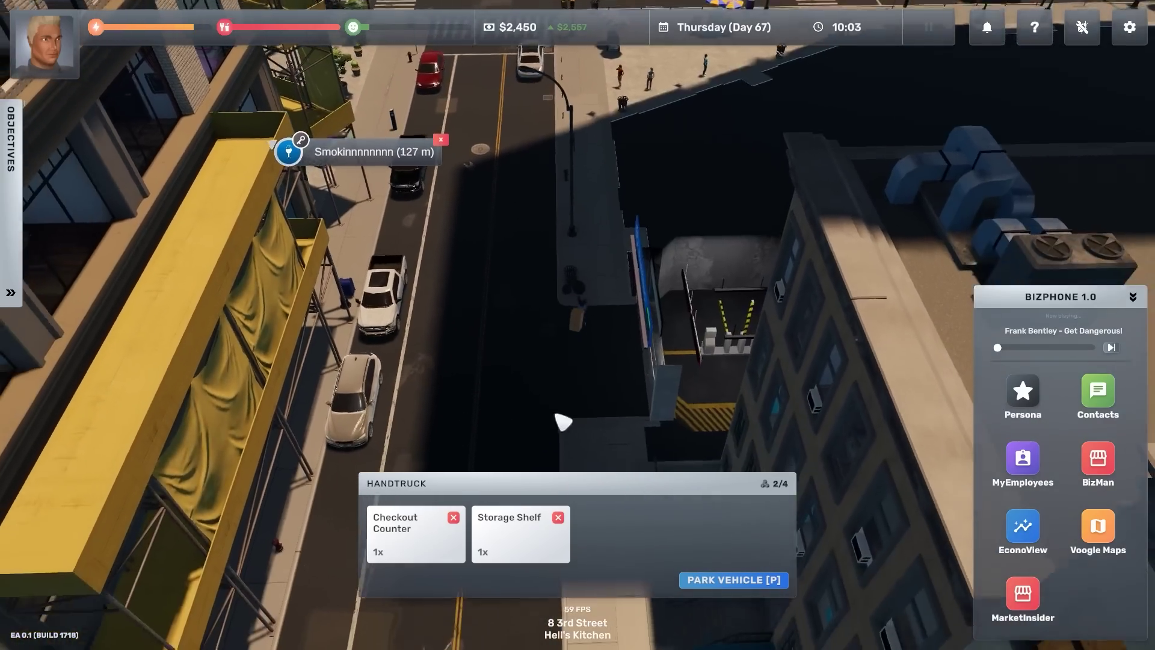
{"action": "key", "text": "s"}
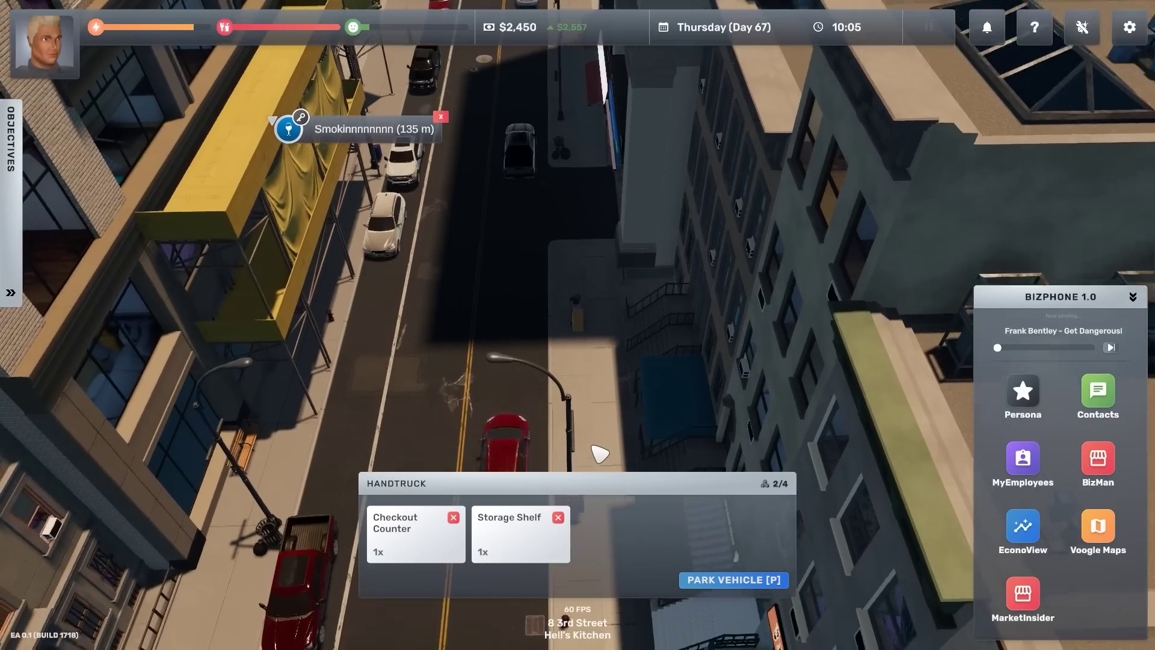
{"action": "key", "text": "s"}
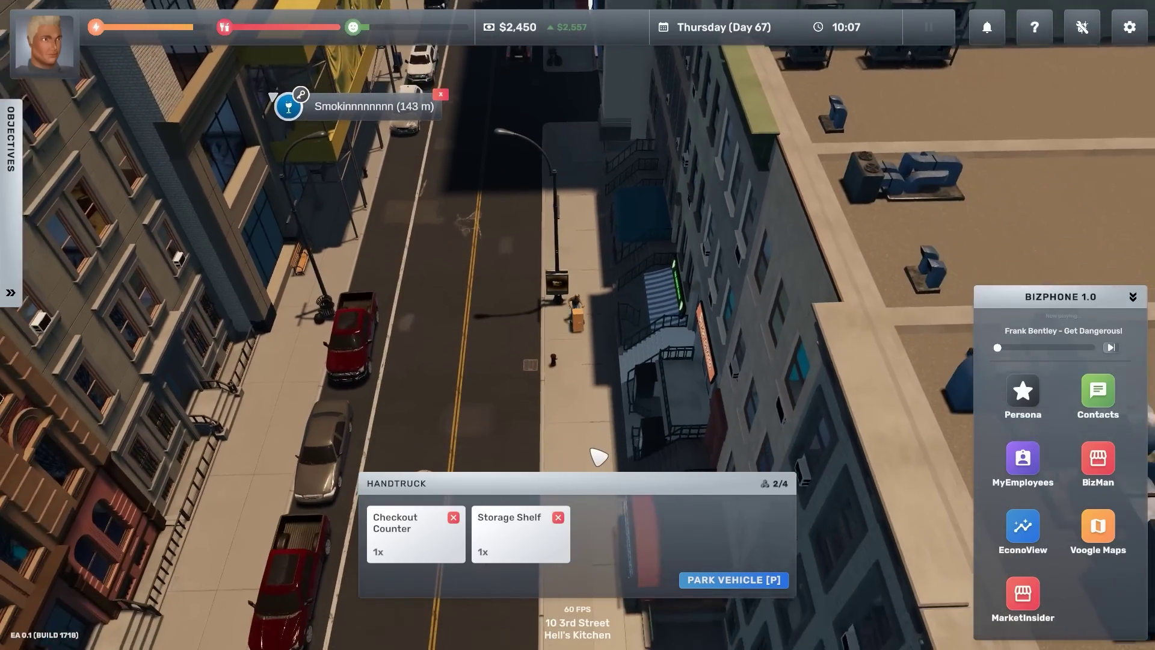
{"action": "key", "text": "s"}
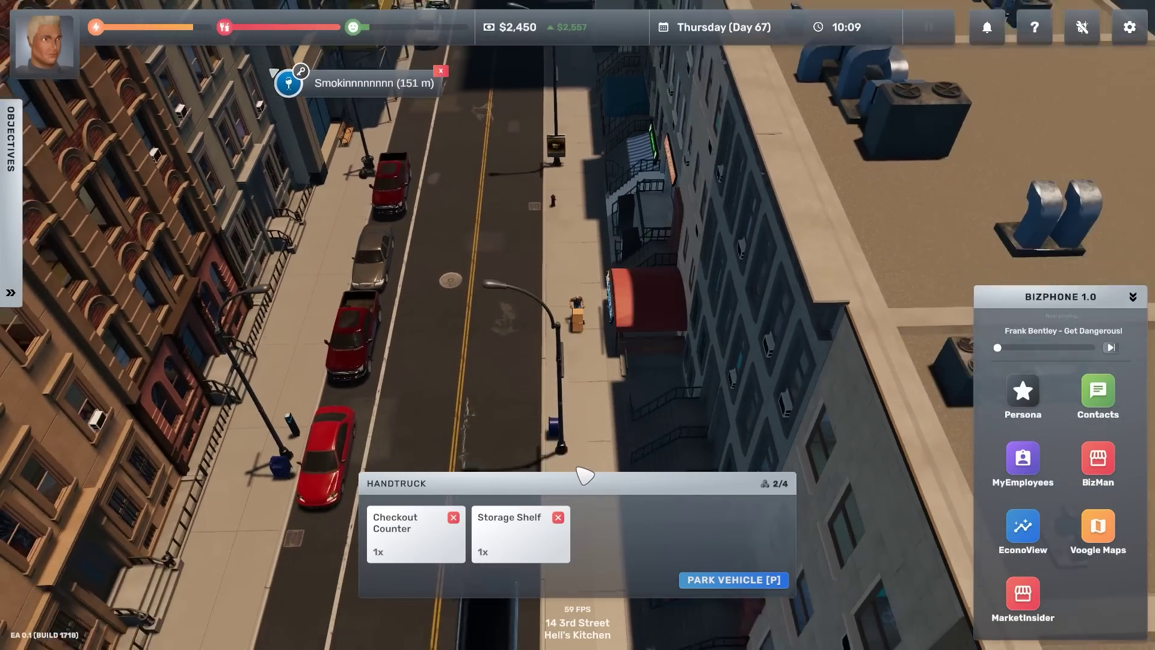
{"action": "key", "text": "s"}
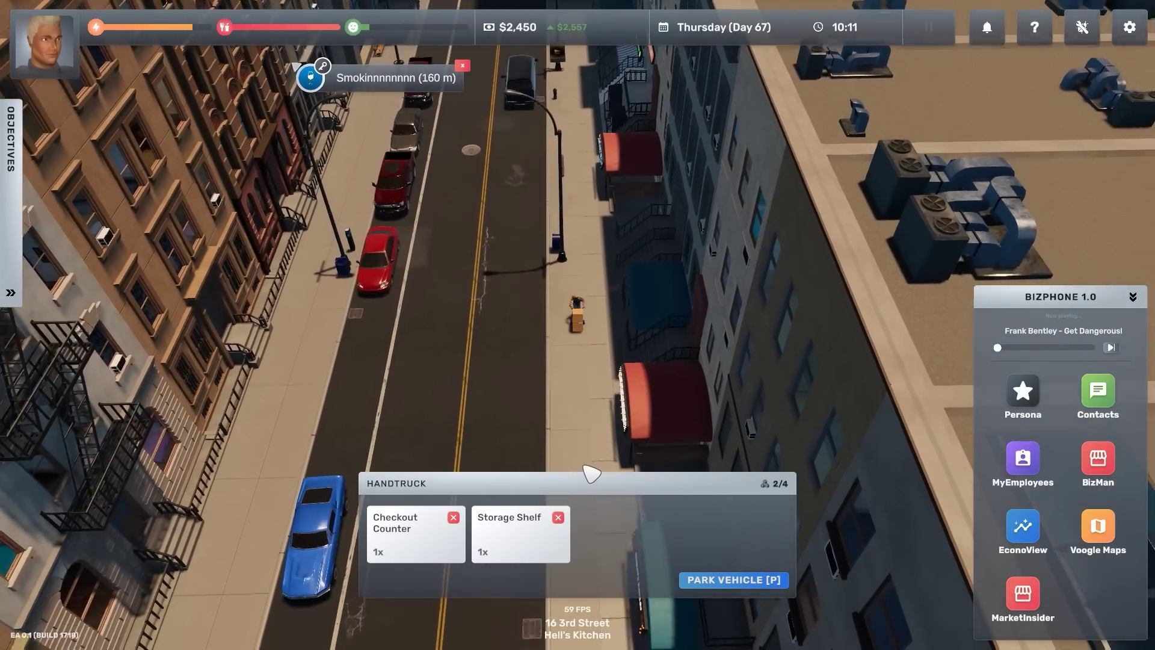
{"action": "key", "text": "s"}
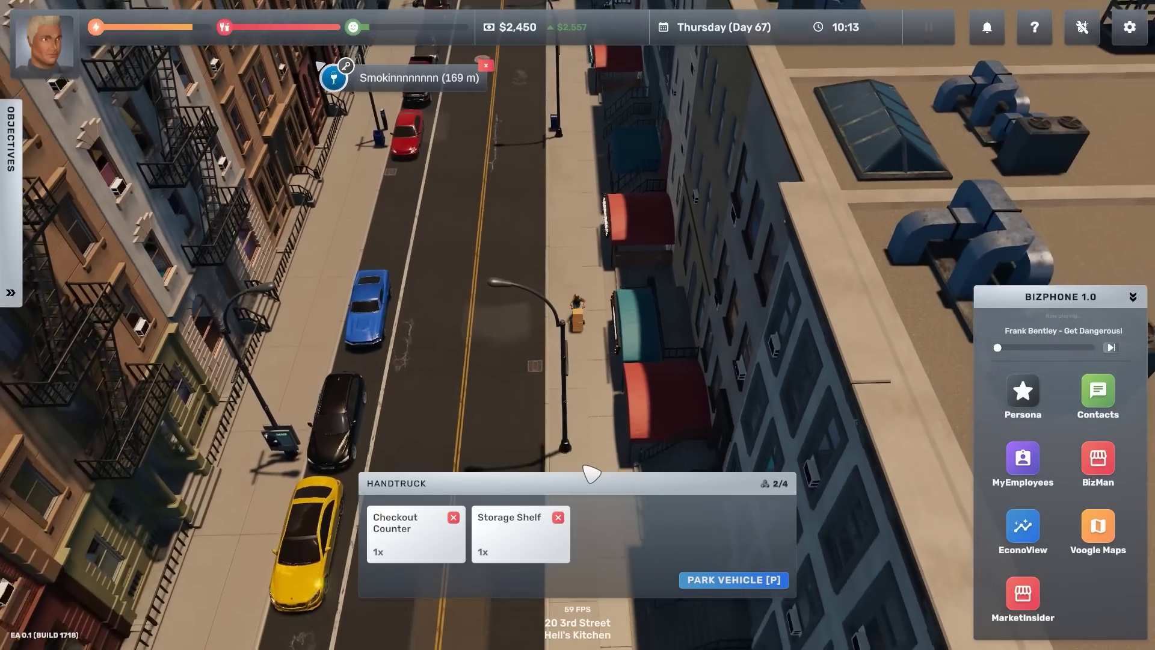
{"action": "key", "text": "s"}
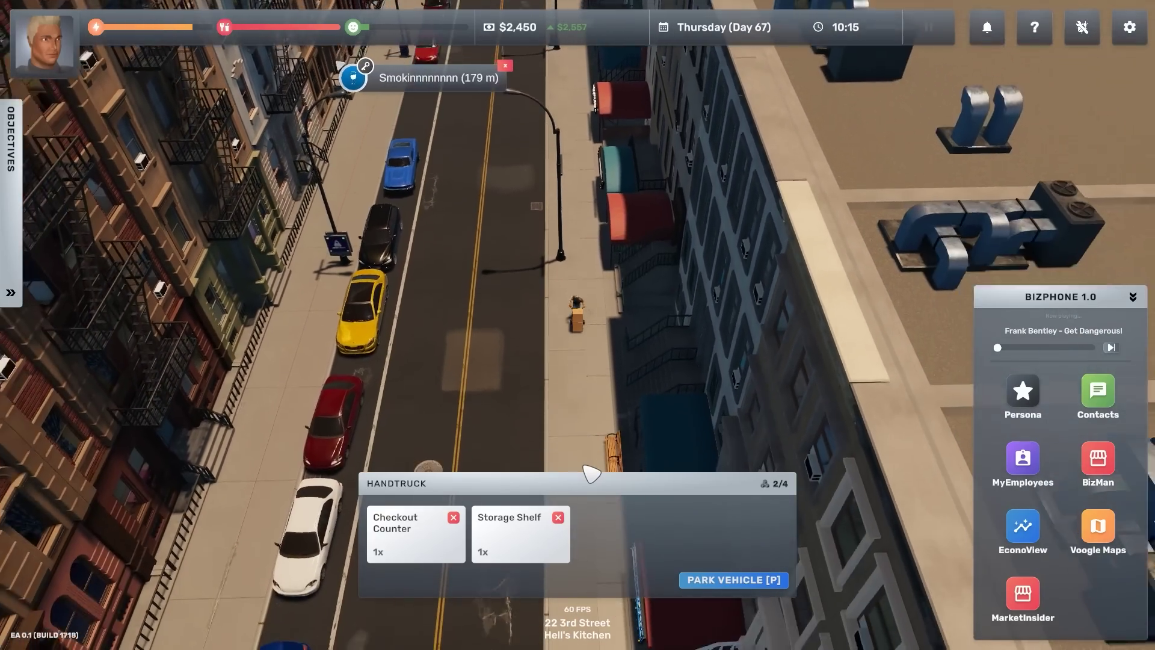
{"action": "key", "text": "s"}
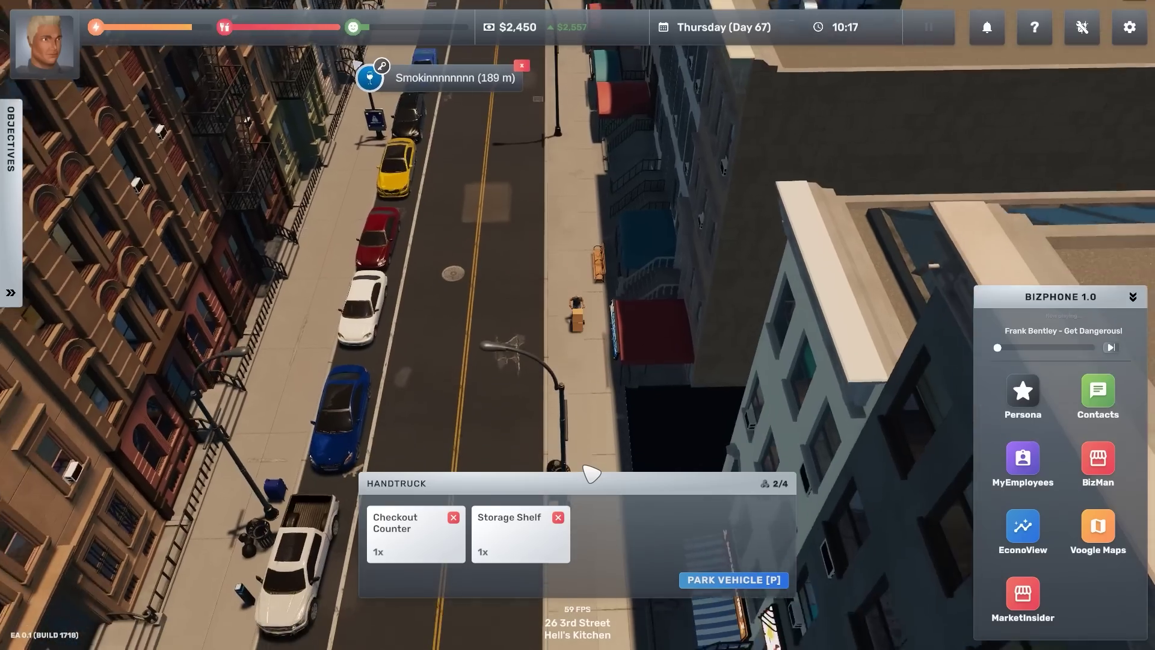
{"action": "key", "text": "s"}
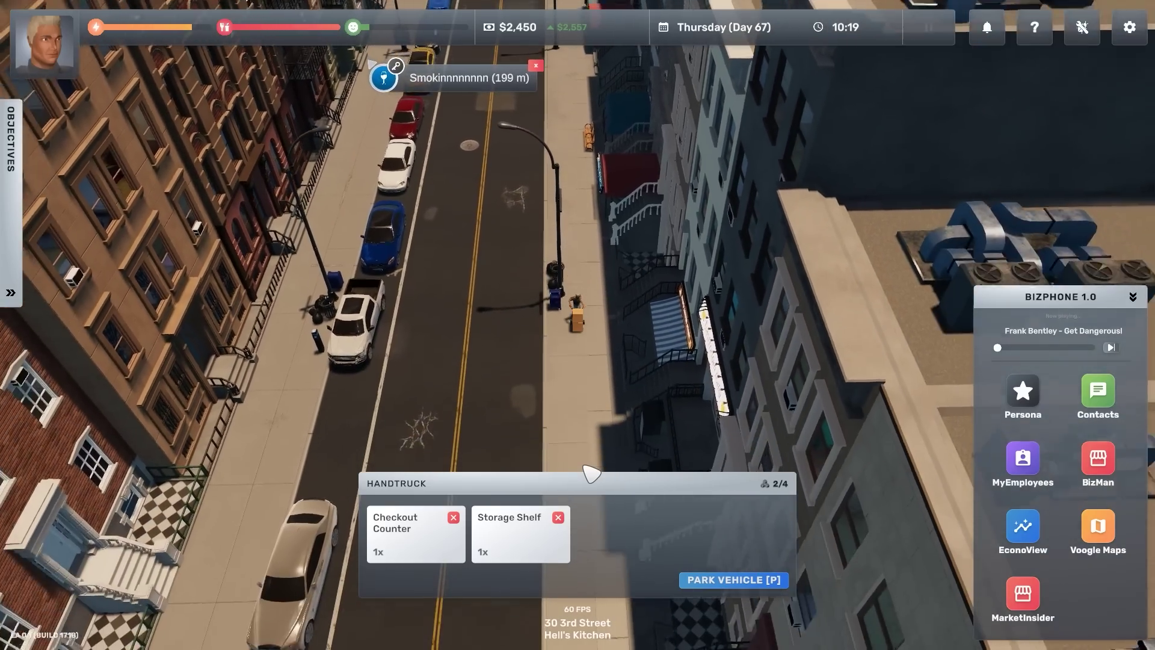
{"action": "key", "text": "s"}
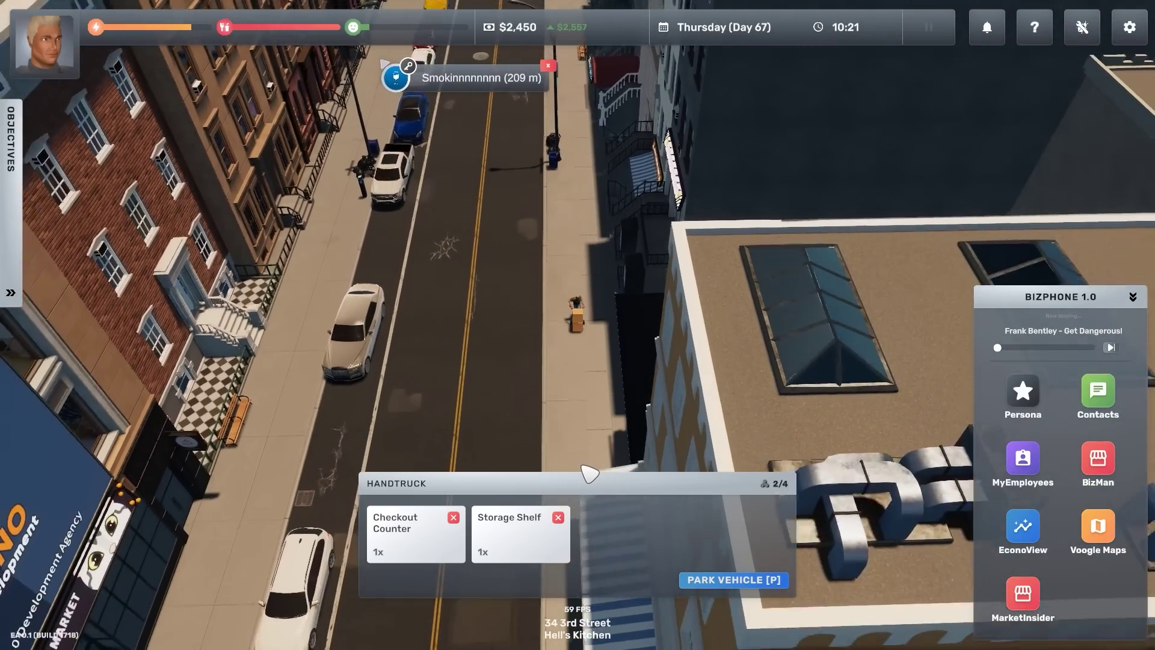
{"action": "key", "text": "s"}
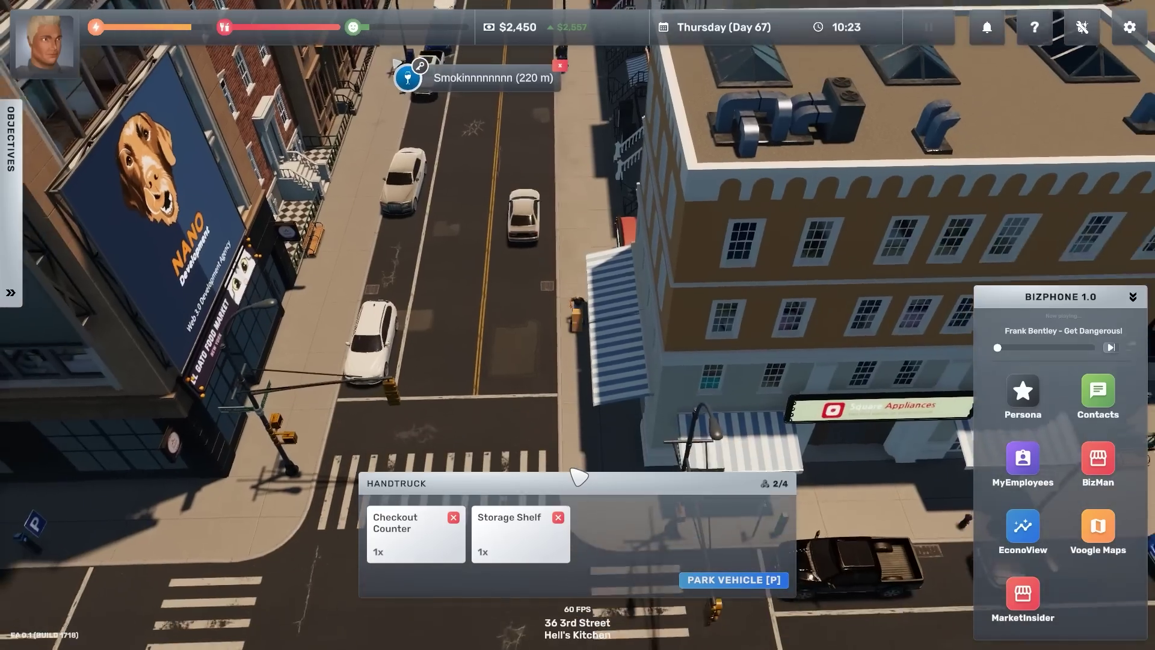
{"action": "key", "text": "s"}
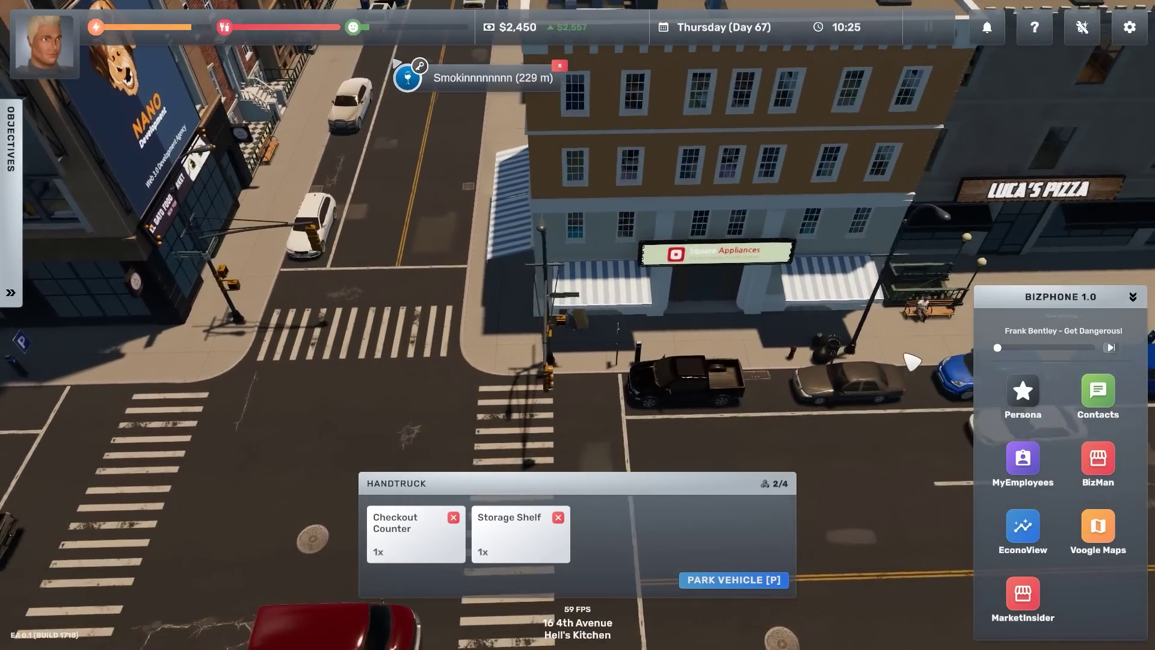
{"action": "key", "text": "s"}
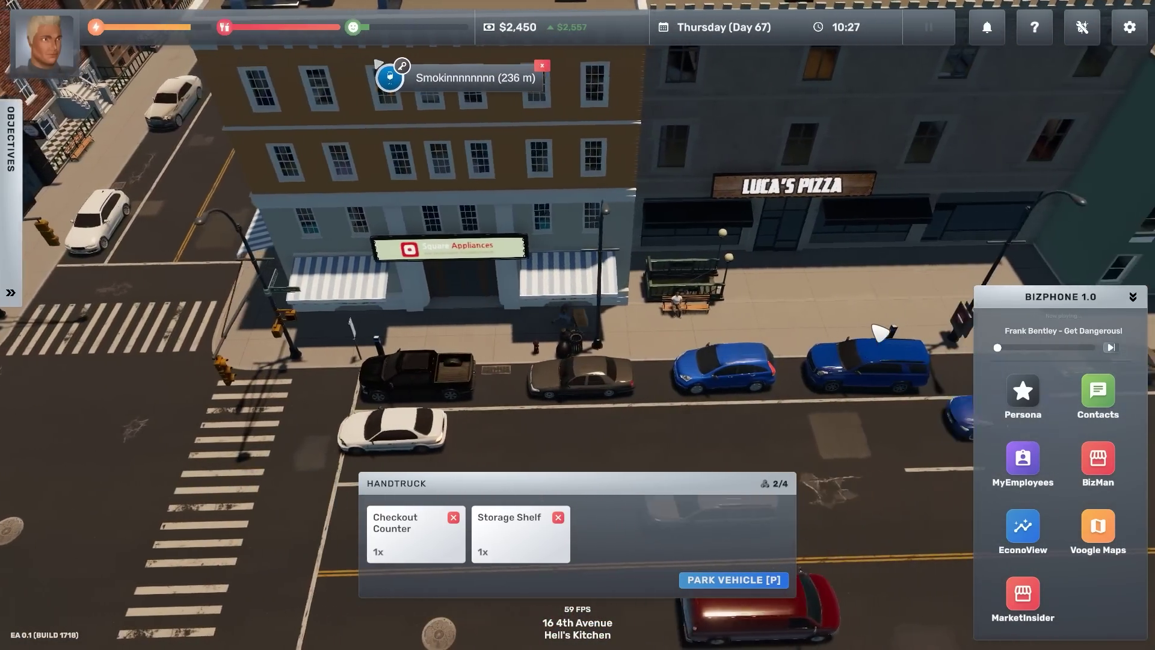
{"action": "key", "text": "s"}
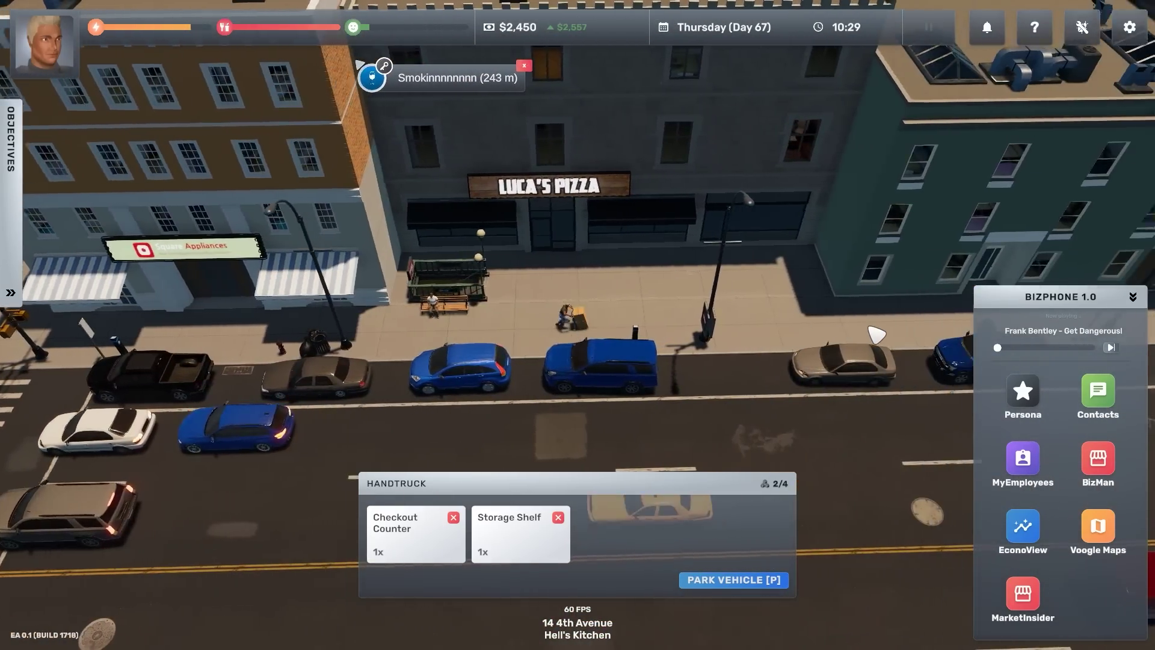
{"action": "key", "text": "s"}
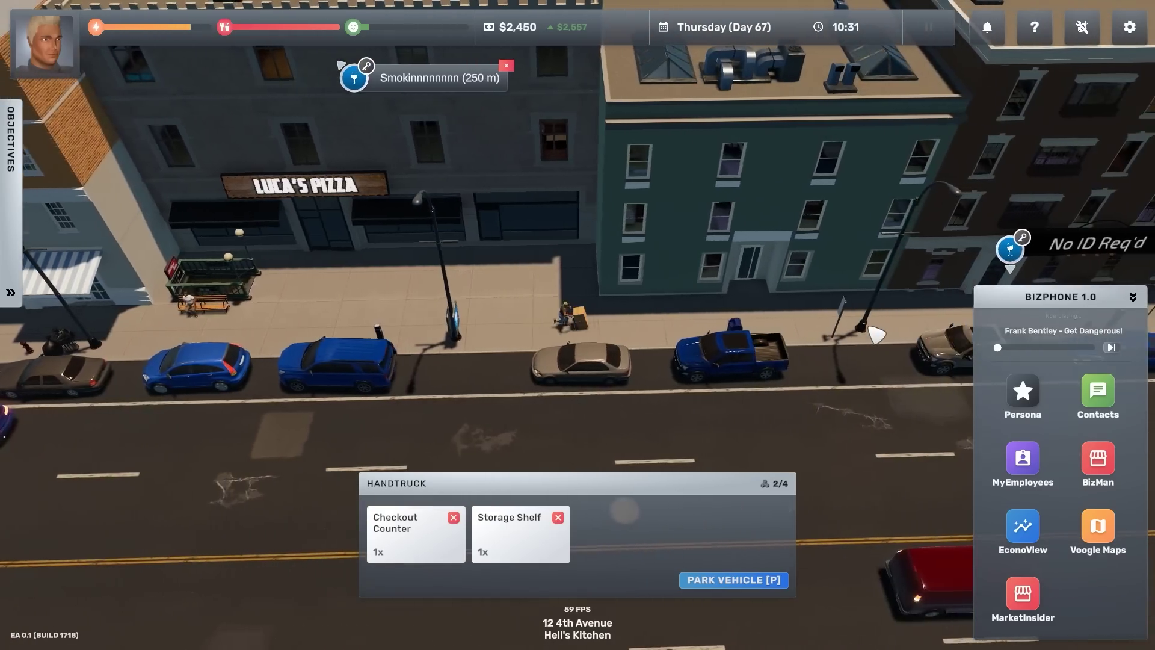
{"action": "key", "text": "s"}
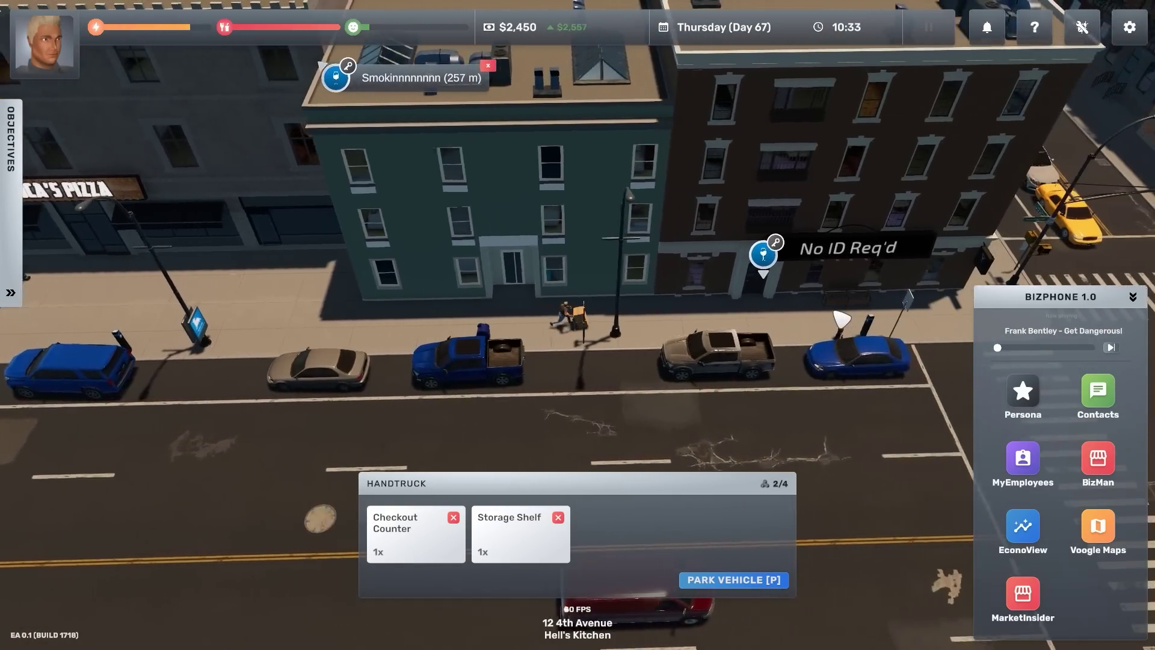
{"action": "key", "text": "s"}
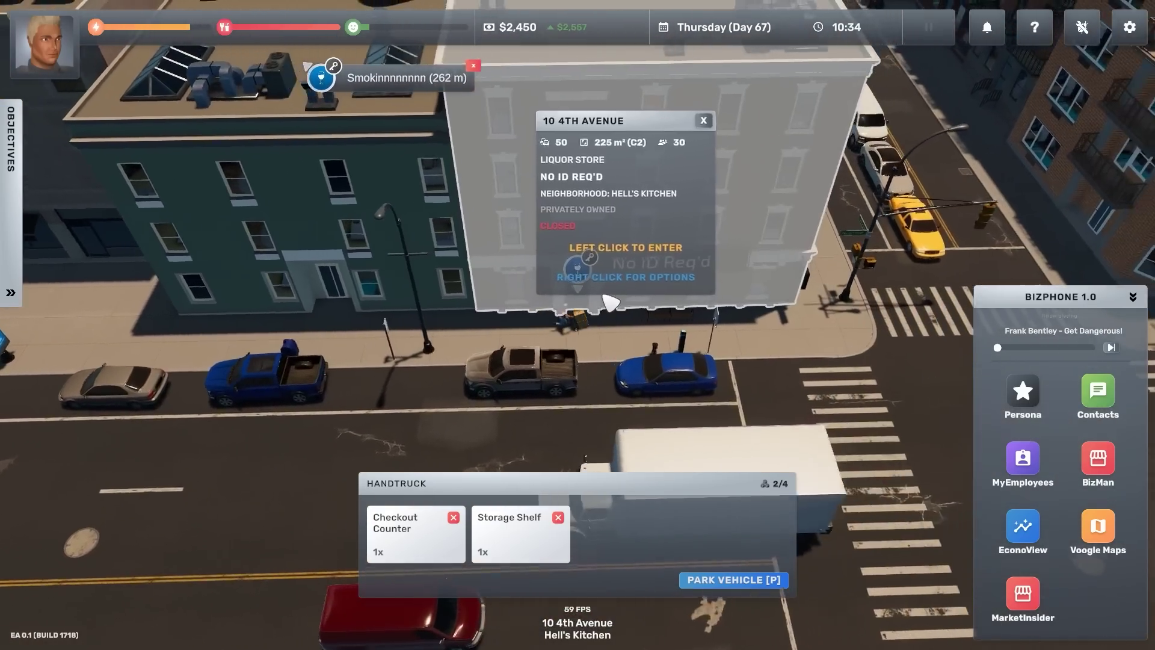
Enter No ID Req'd and place the checkout counter, rotated a quarter turn, near the front.
{"action": "left_click", "coordinate": [614, 298]}
{"action": "scroll", "coordinate": [556, 344], "scroll_direction": "up", "scroll_amount": 5}
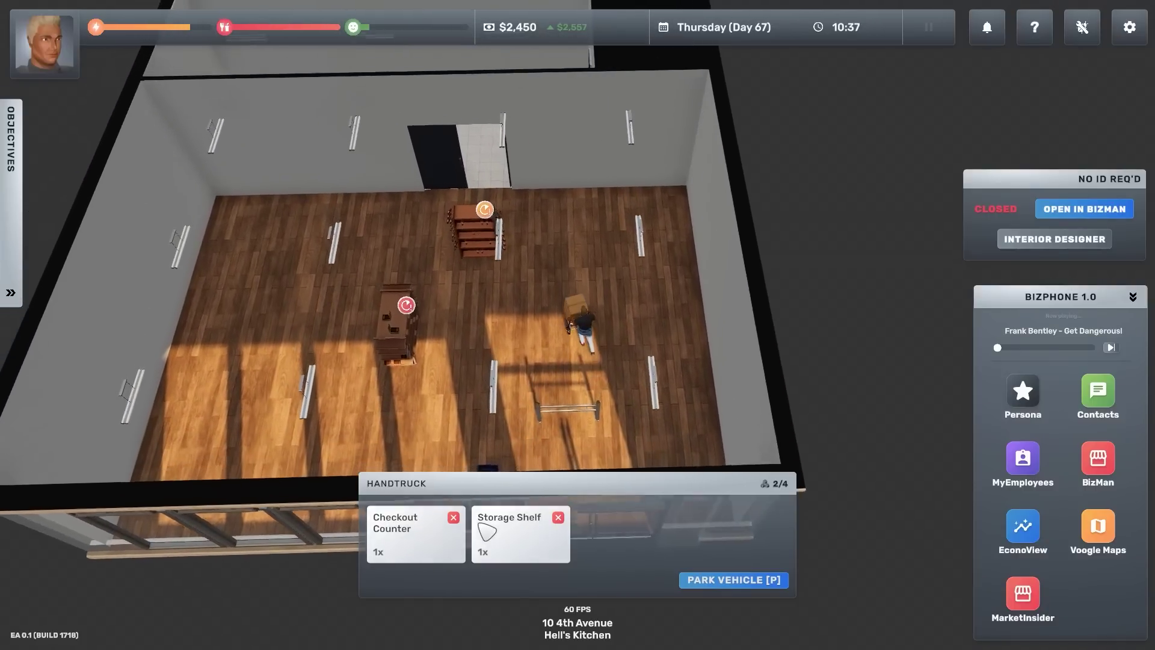
{"action": "key", "text": "w"}
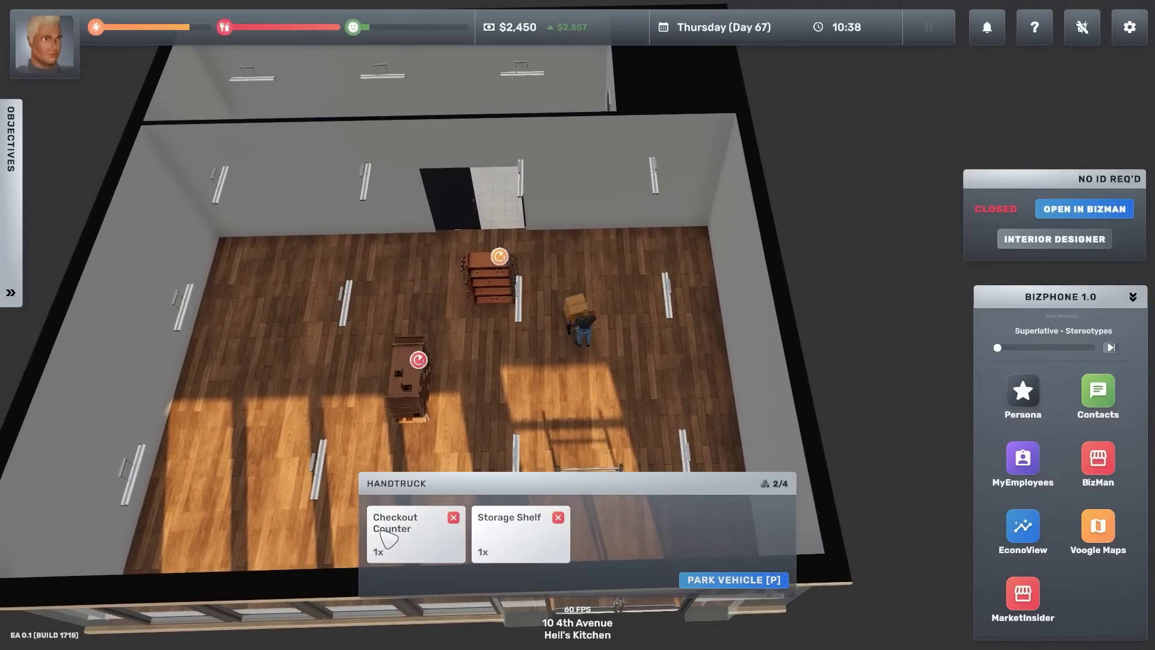
{"action": "left_click", "coordinate": [387, 535]}
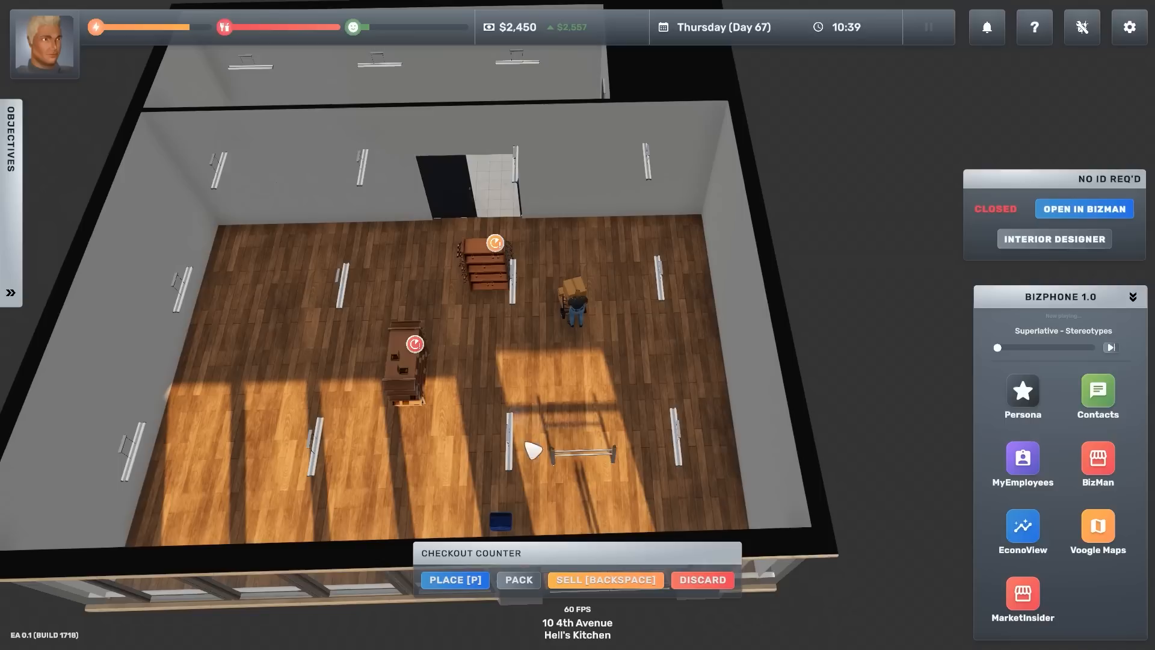
{"action": "left_click", "coordinate": [454, 579]}
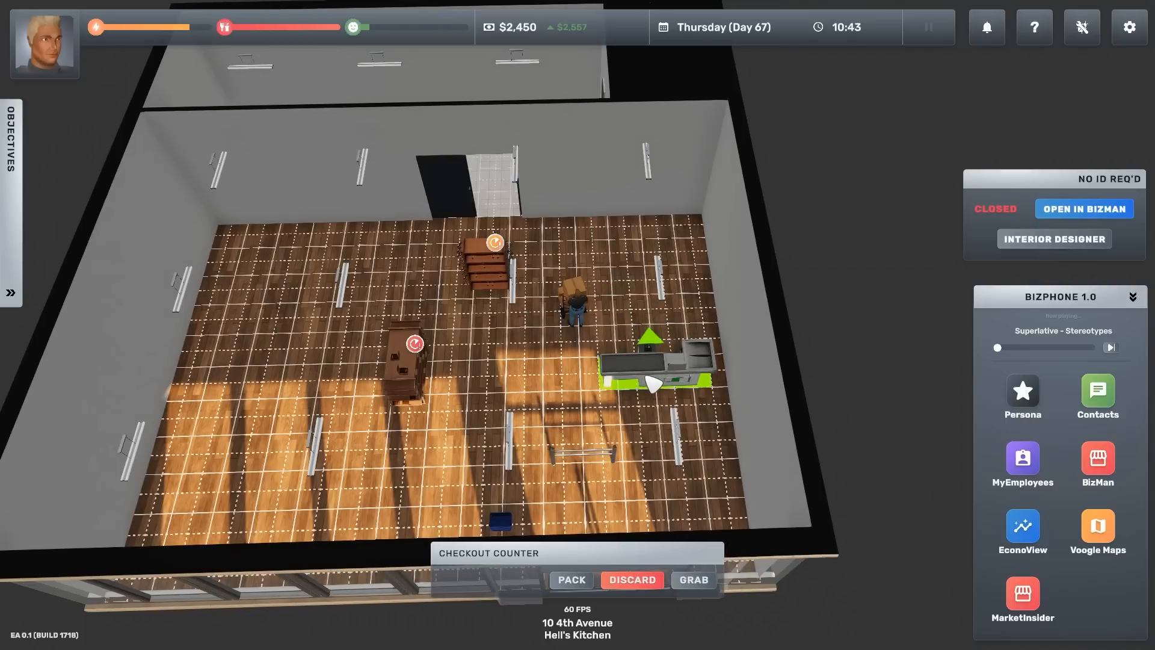
{"action": "key", "text": "r"}
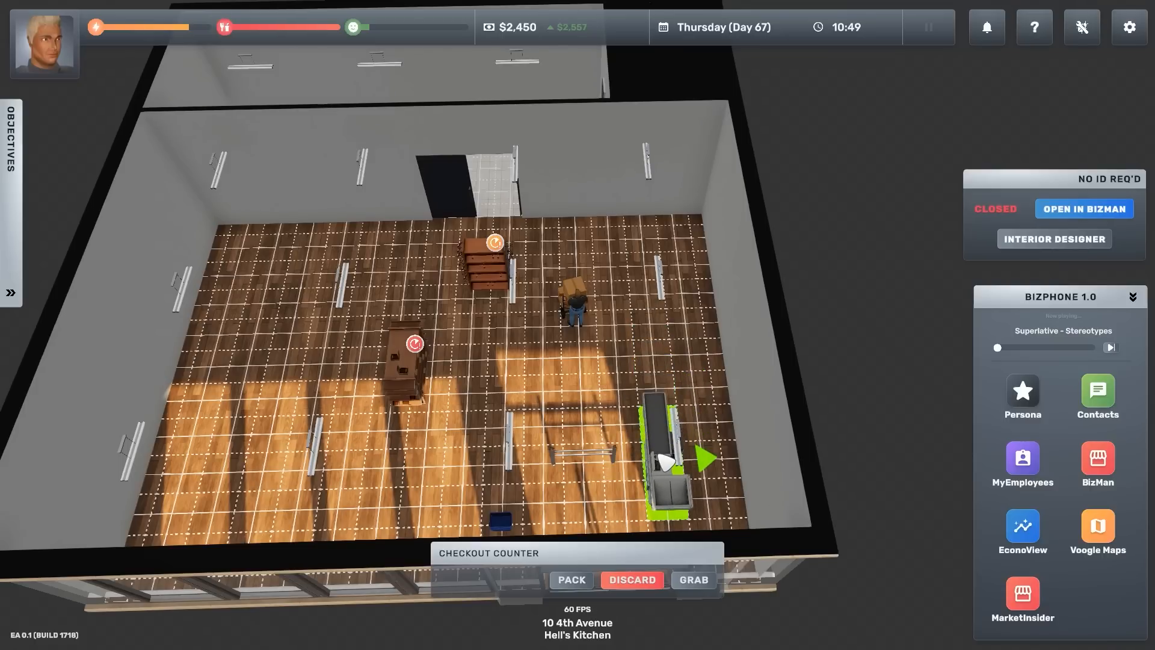
{"action": "left_click", "coordinate": [666, 462]}
{"action": "left_click", "coordinate": [578, 470]}
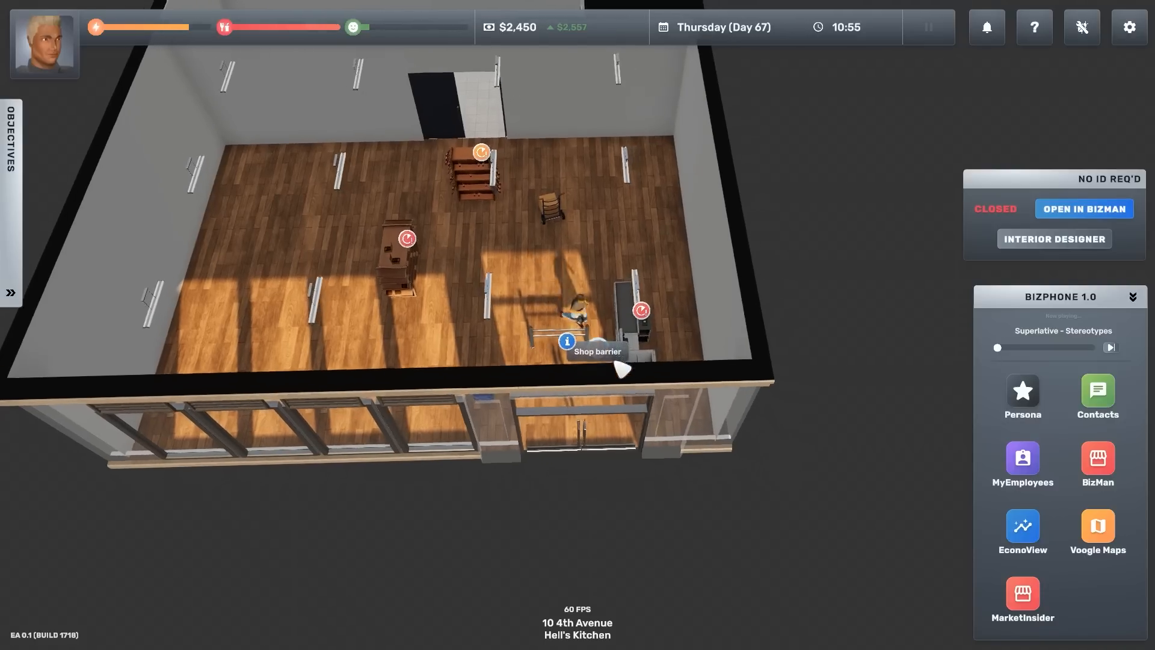
{"action": "scroll", "coordinate": [571, 355], "scroll_direction": "down", "scroll_amount": 2}
{"action": "scroll", "coordinate": [542, 334], "scroll_direction": "up", "scroll_amount": 2}
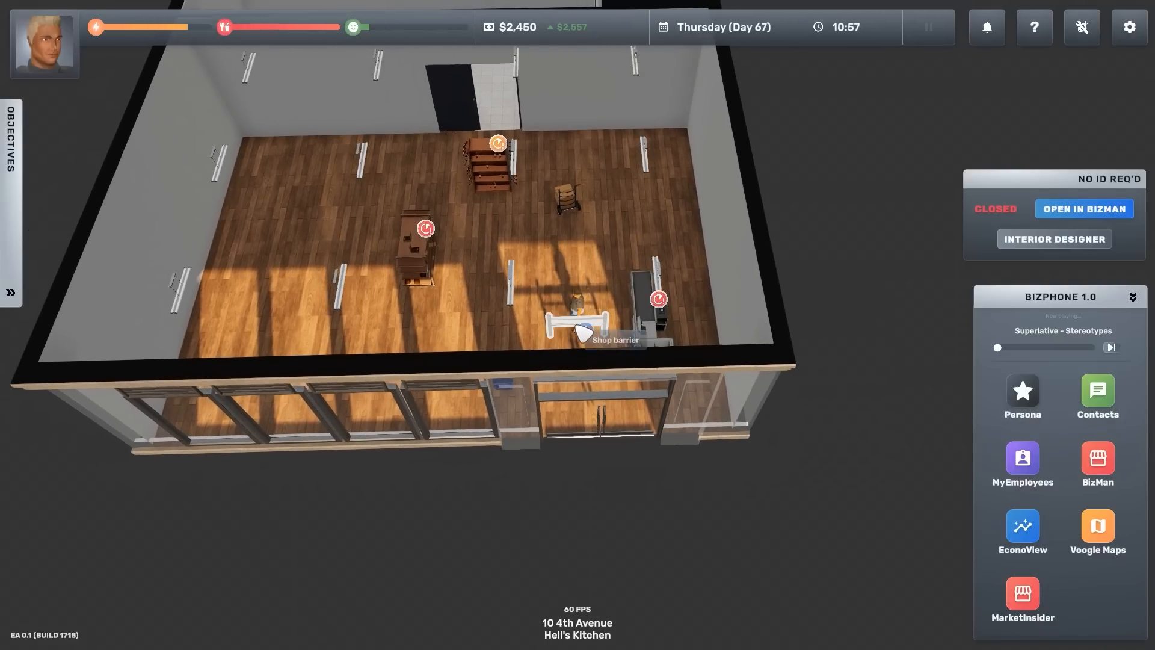
Pick up the shop barrier, turn it upright and set it beside the checkout counter.
{"action": "left_click", "coordinate": [585, 341]}
{"action": "right_click", "coordinate": [582, 338]}
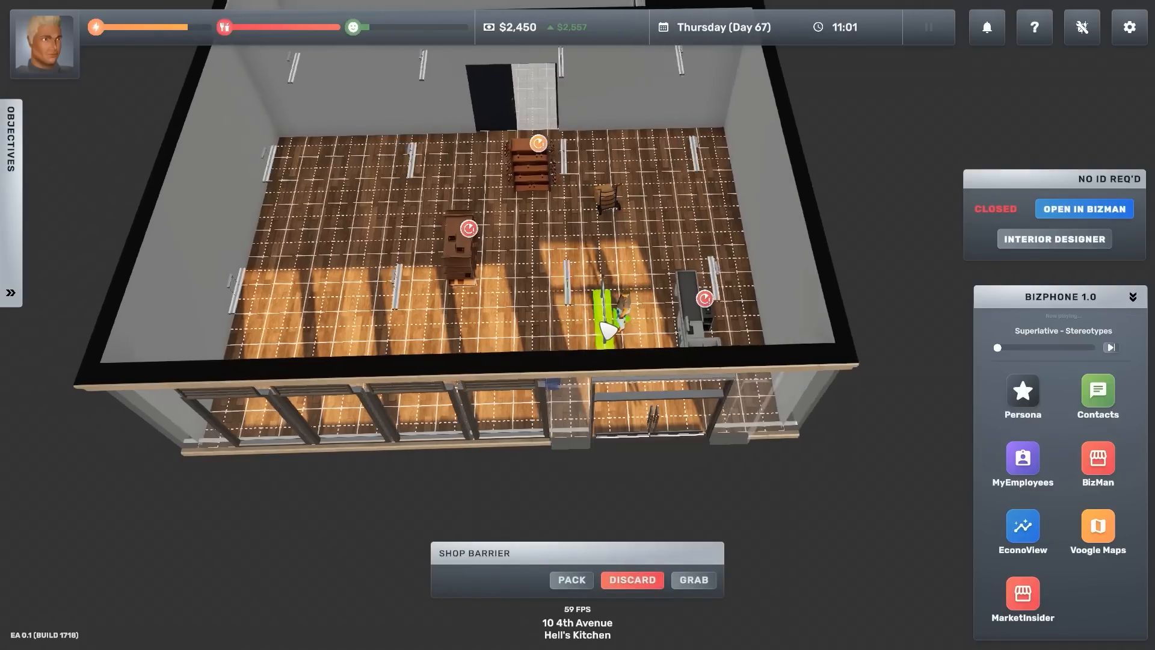
{"action": "key", "text": "a"}
{"action": "key", "text": "d"}
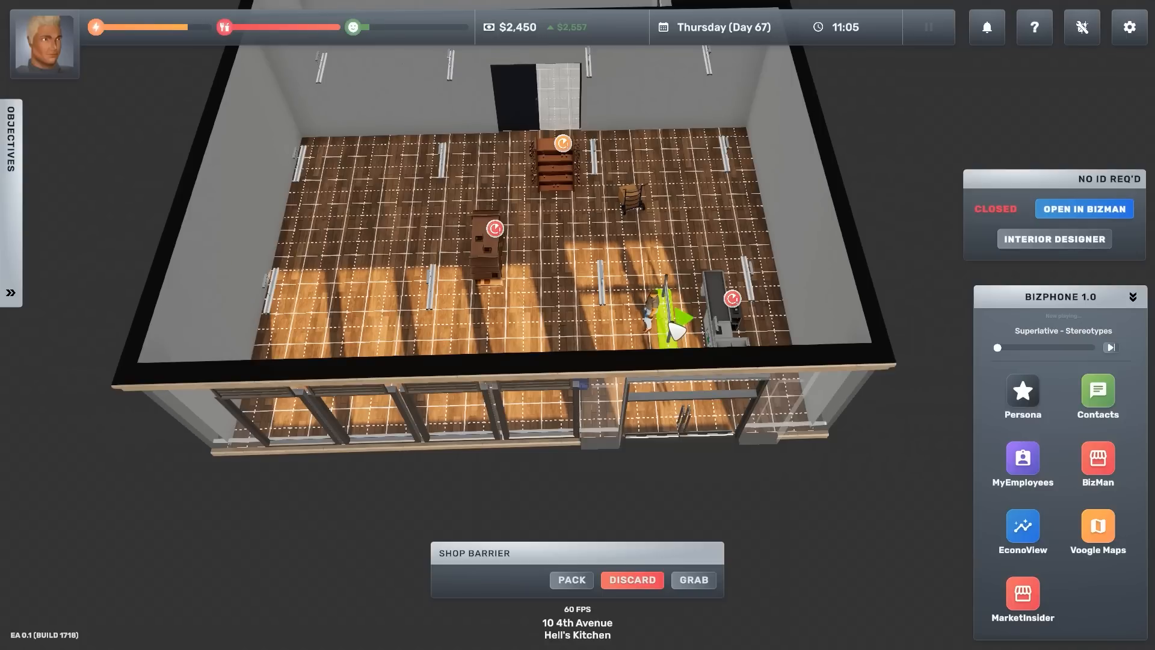
{"action": "left_click", "coordinate": [675, 388]}
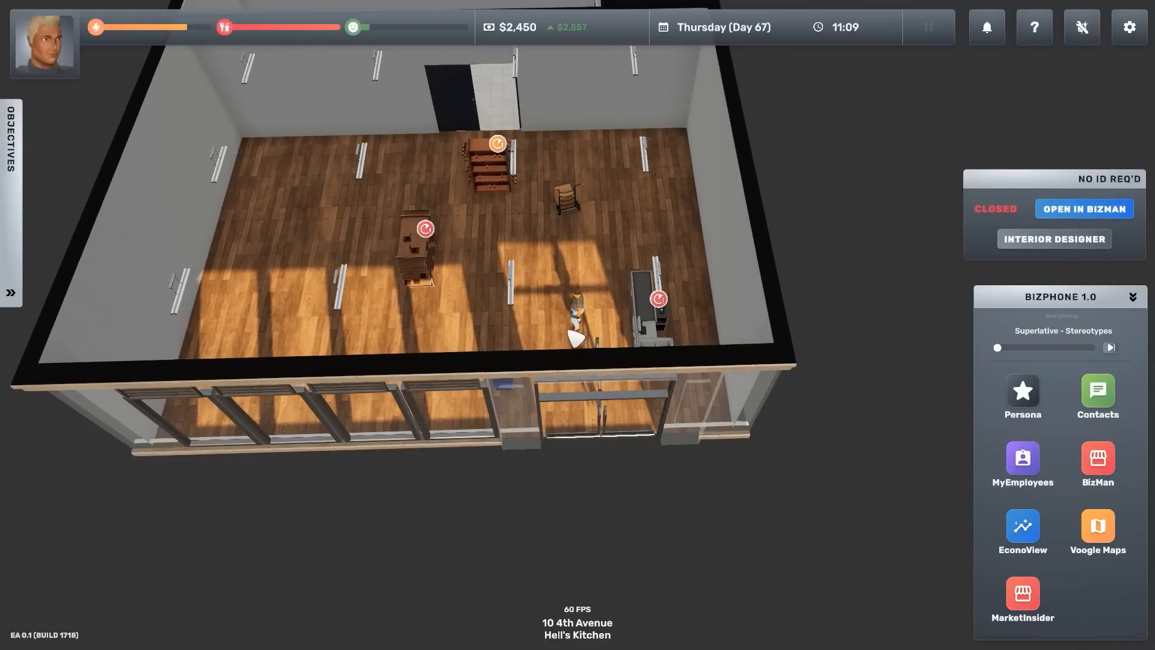
{"action": "left_click_drag", "start_coordinate": [582, 262], "coordinate": [505, 297]}
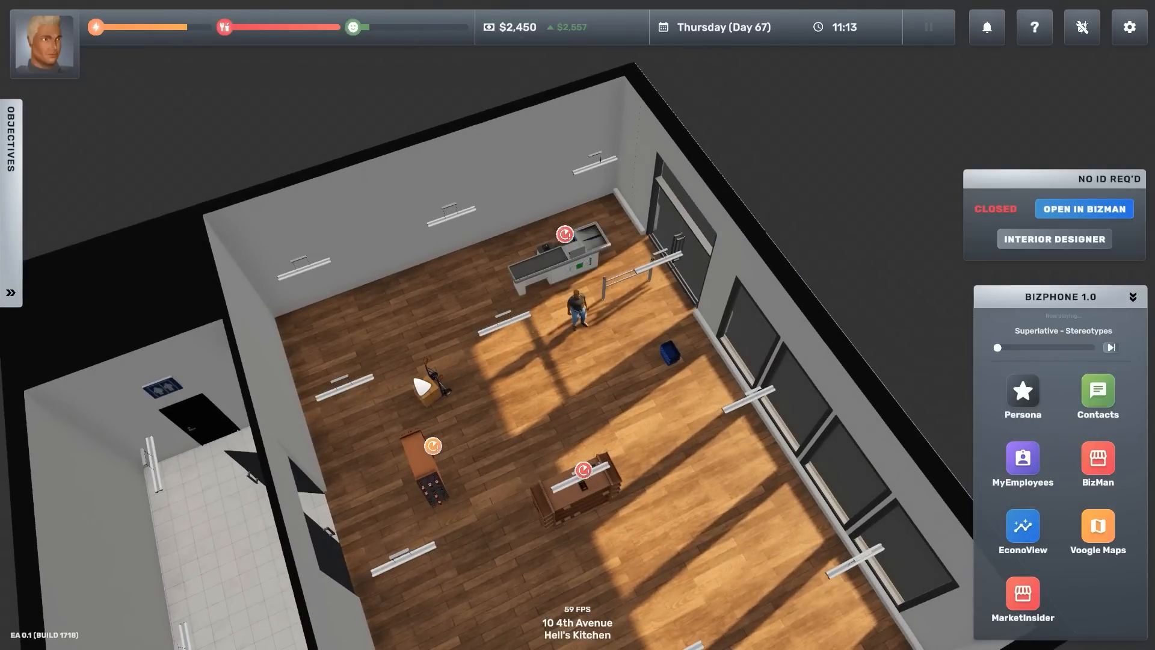
In the interior designer, lay out a custom customer queue for the checkout counter.
{"action": "left_click", "coordinate": [1054, 240]}
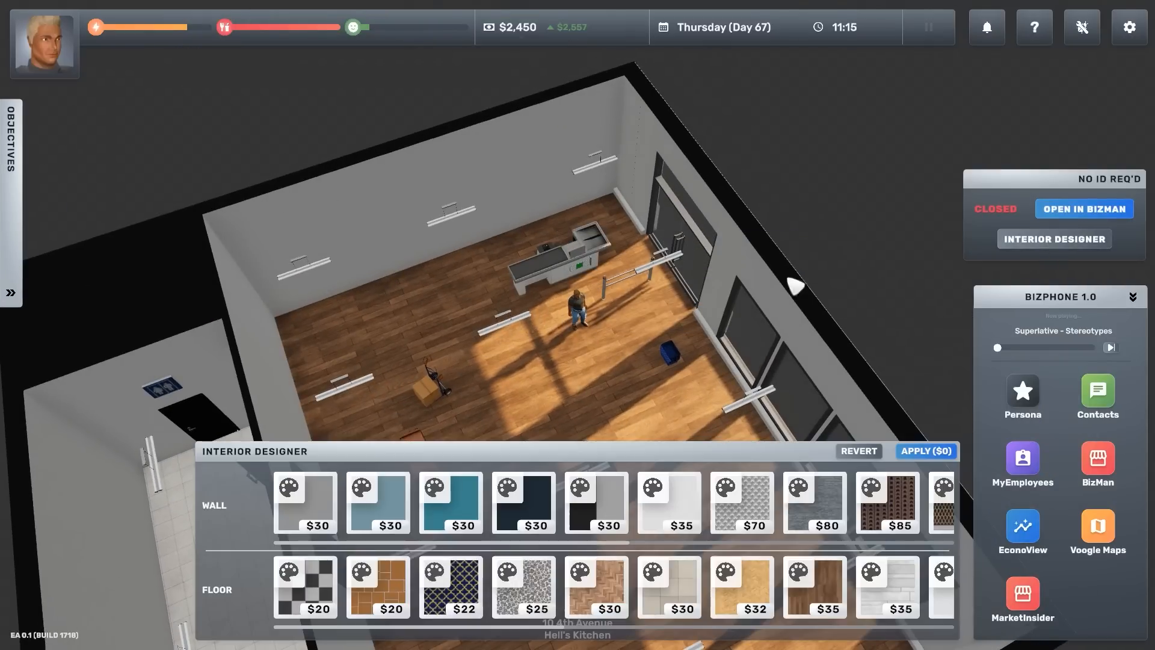
{"action": "left_click", "coordinate": [549, 270]}
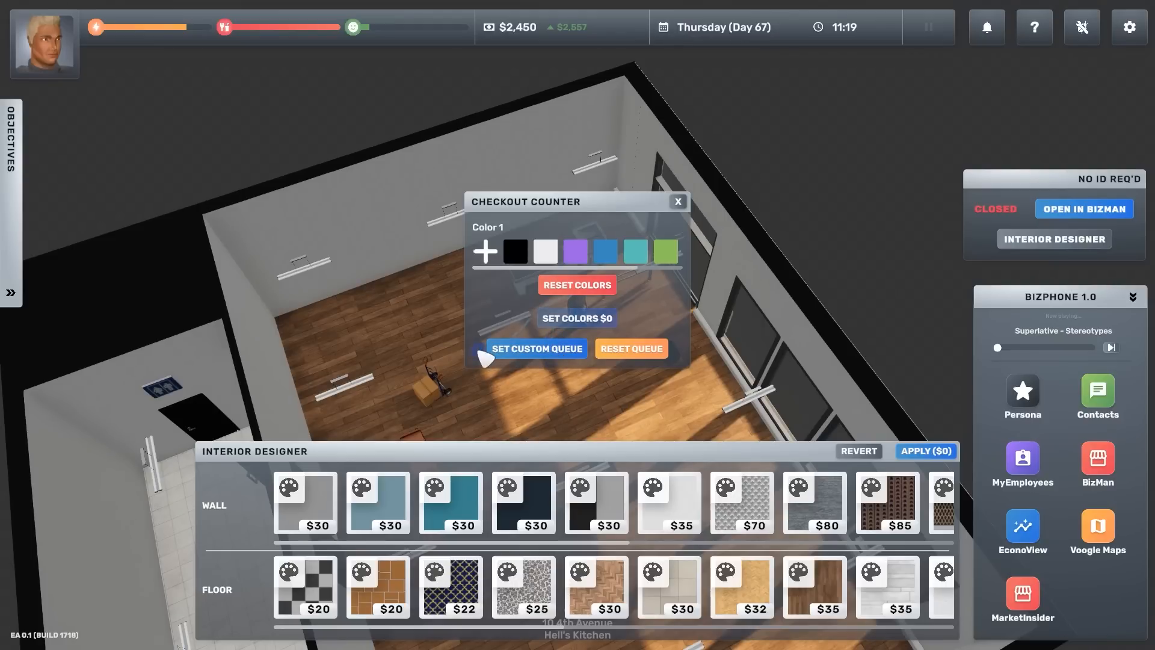
{"action": "left_click", "coordinate": [492, 350]}
{"action": "left_click", "coordinate": [373, 376]}
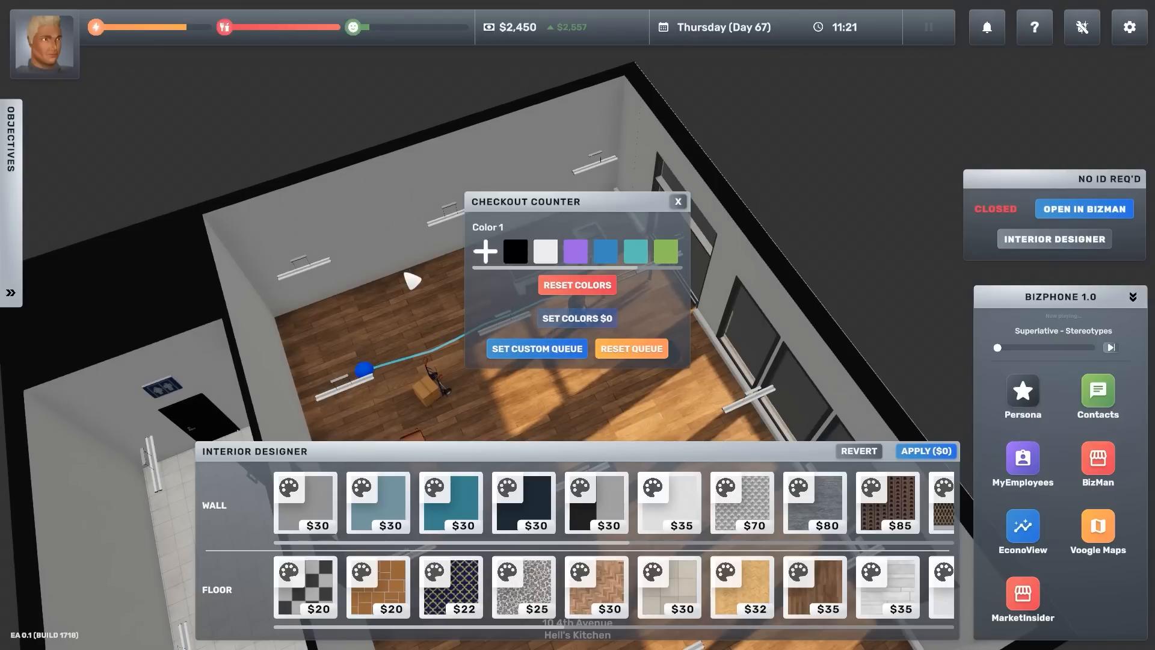
{"action": "left_click", "coordinate": [681, 203]}
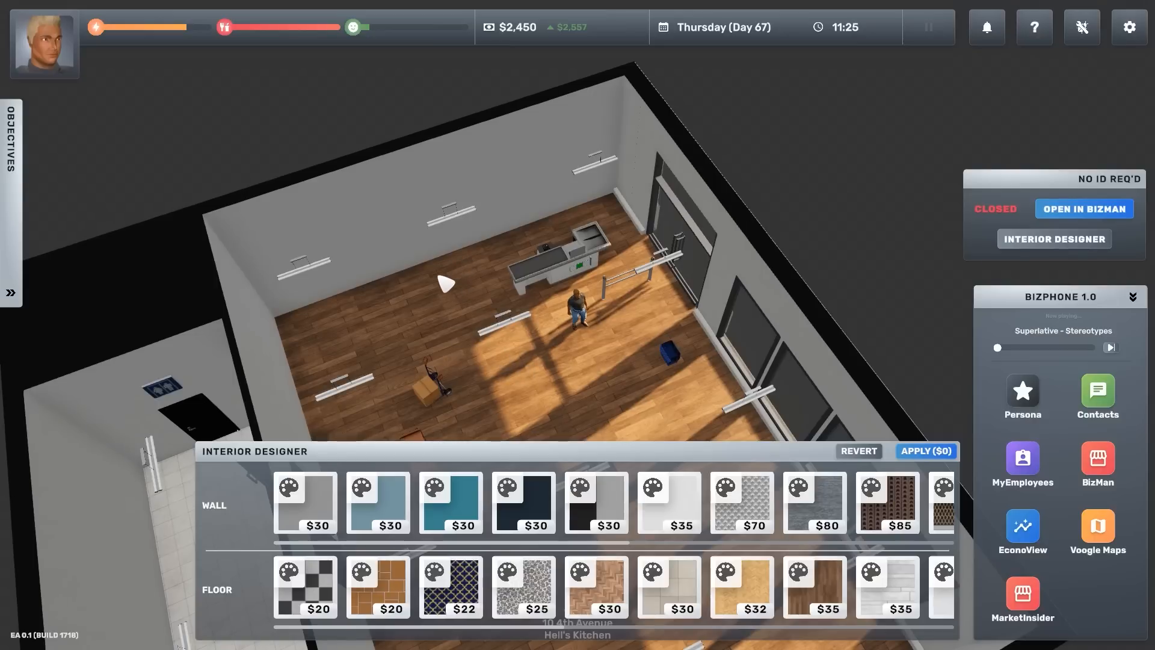
Leave interior design mode without changing walls or floors.
{"action": "left_click_drag", "start_coordinate": [445, 283], "coordinate": [734, 315]}
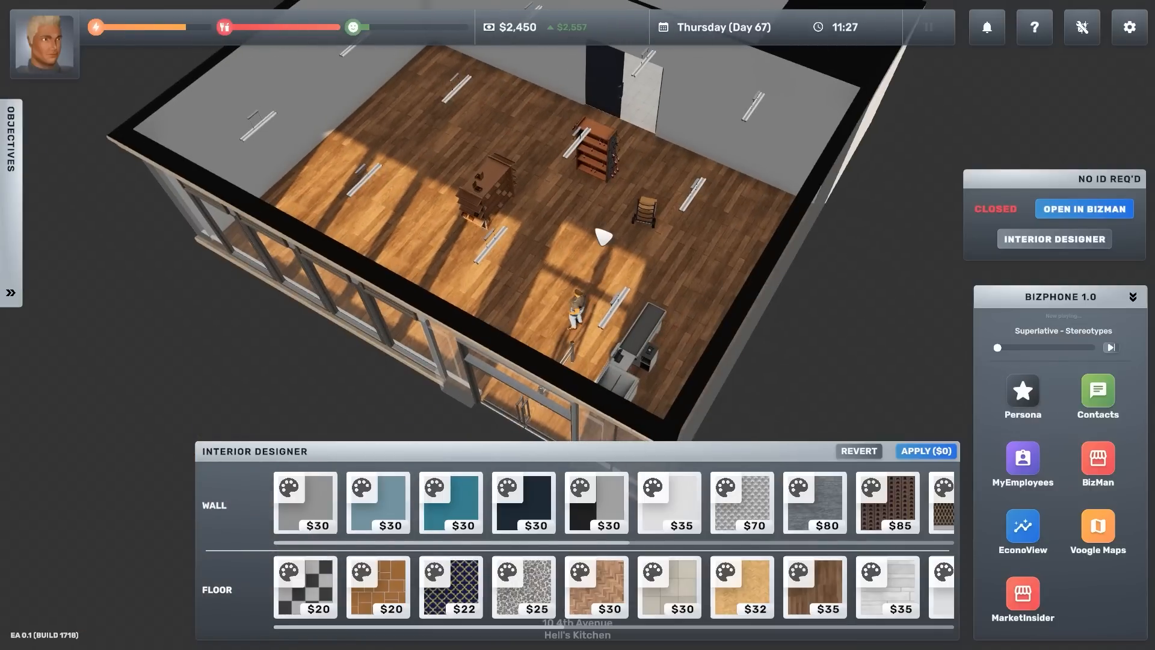
{"action": "mouse_move", "coordinate": [603, 236]}
{"action": "left_mouse_down"}
{"action": "mouse_move", "coordinate": [472, 312]}
{"action": "mouse_move", "coordinate": [487, 411]}
{"action": "mouse_move", "coordinate": [631, 233]}
{"action": "mouse_move", "coordinate": [614, 217]}
{"action": "left_mouse_up"}
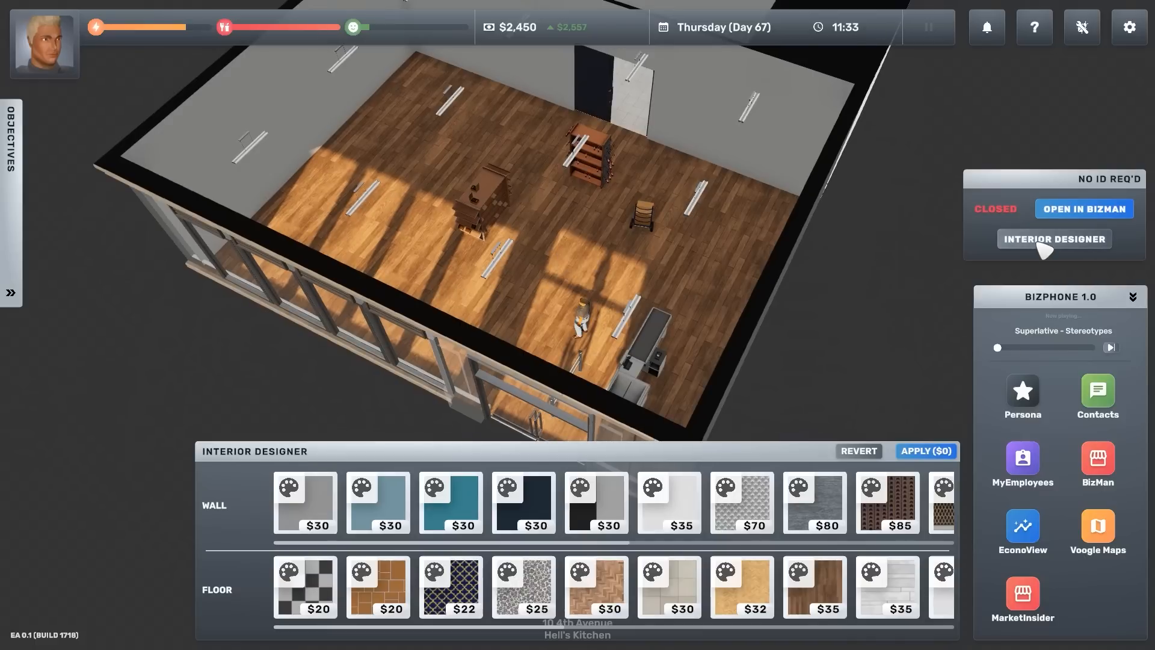
{"action": "left_click", "coordinate": [1045, 240]}
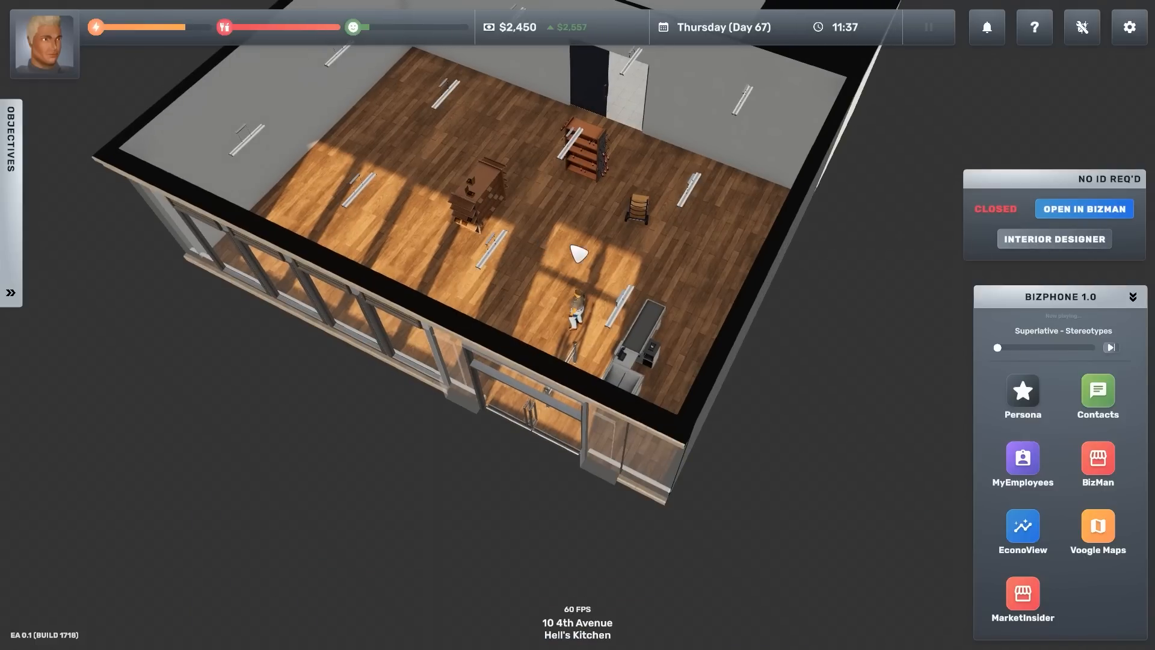
{"action": "mouse_move", "coordinate": [565, 214]}
{"action": "left_mouse_down"}
{"action": "mouse_move", "coordinate": [506, 297]}
{"action": "mouse_move", "coordinate": [406, 343]}
{"action": "mouse_move", "coordinate": [153, 407]}
{"action": "mouse_move", "coordinate": [261, 406]}
{"action": "mouse_move", "coordinate": [542, 361]}
{"action": "mouse_move", "coordinate": [515, 379]}
{"action": "left_mouse_up"}
{"action": "scroll", "coordinate": [406, 344], "scroll_direction": "up", "scroll_amount": 3}
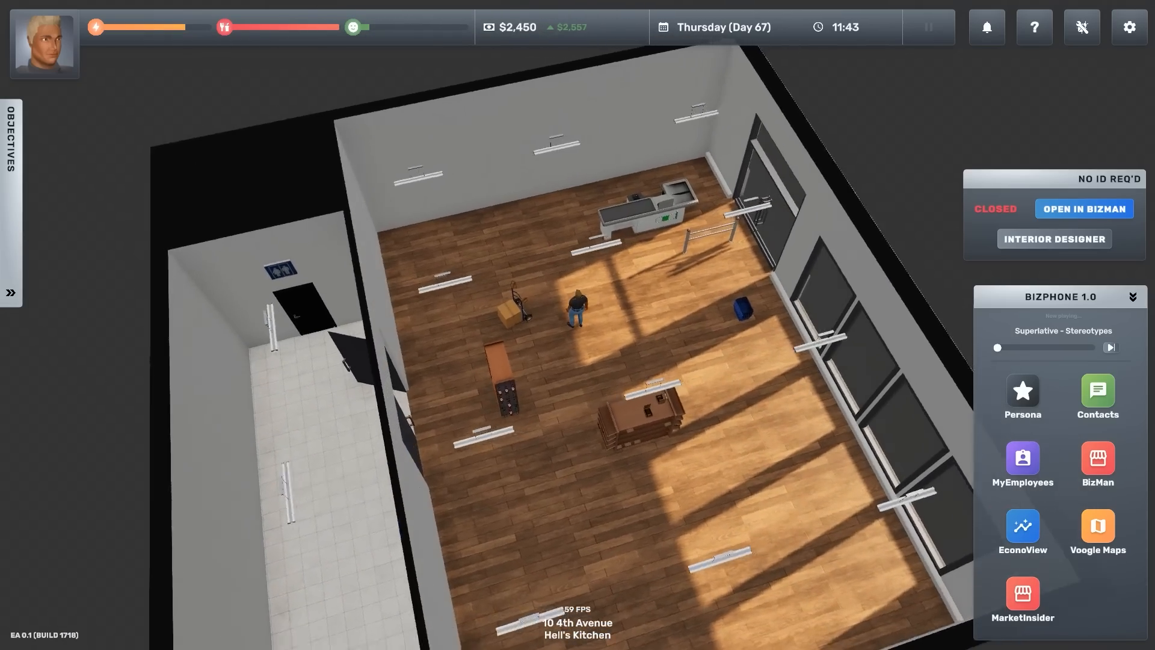
Check the wine shelf, then unload the storage shelf from the handtruck into the back room.
{"action": "left_click", "coordinate": [487, 366]}
{"action": "left_click", "coordinate": [632, 308]}
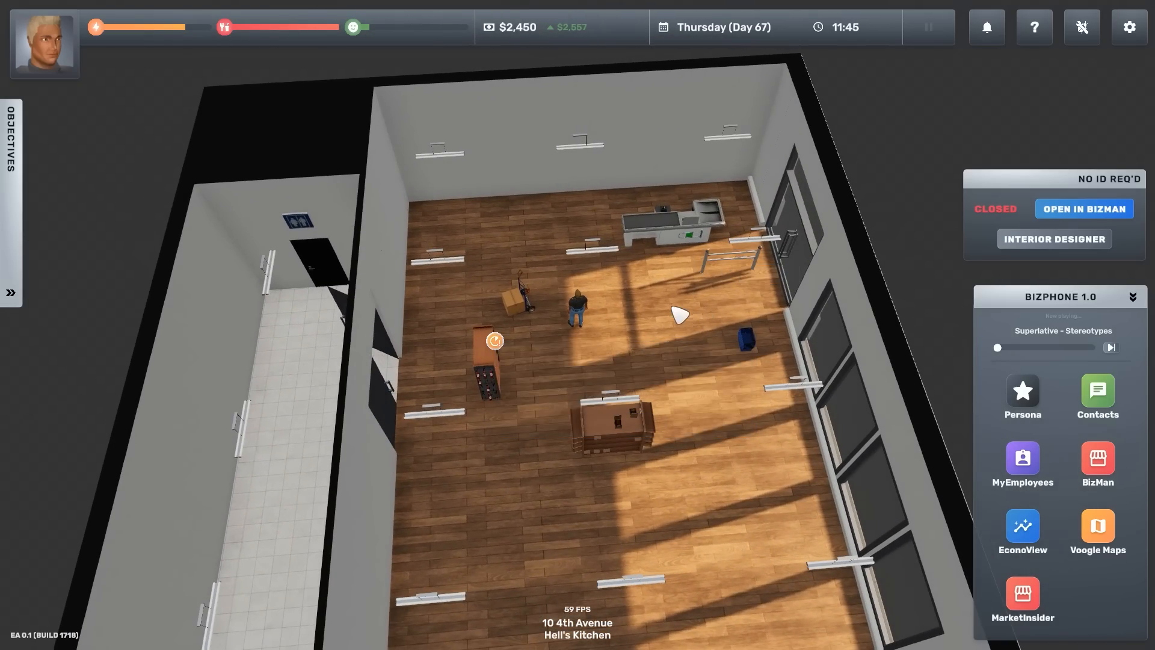
{"action": "left_click", "coordinate": [519, 298]}
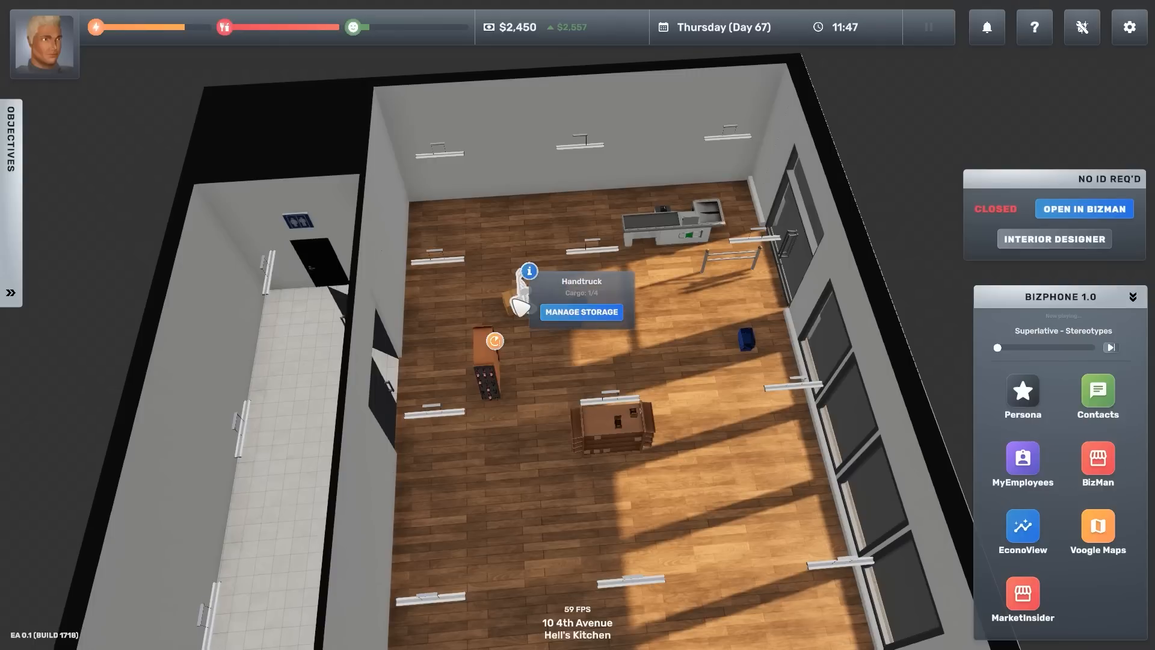
{"action": "left_click_drag", "start_coordinate": [519, 307], "coordinate": [614, 341]}
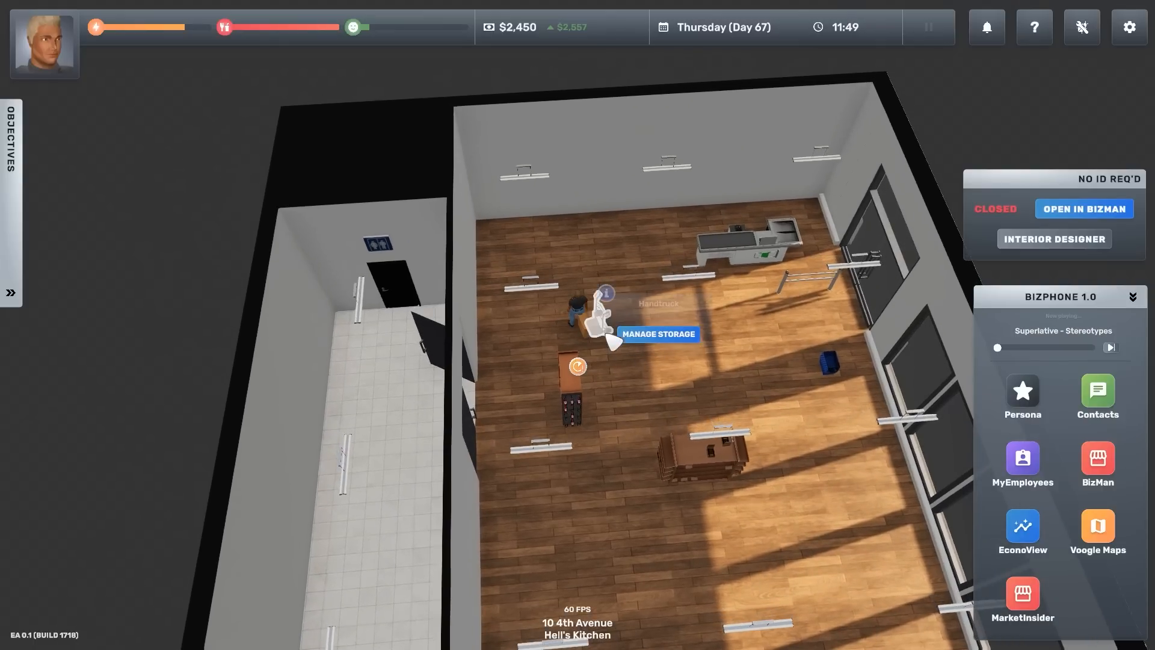
{"action": "left_click", "coordinate": [658, 334]}
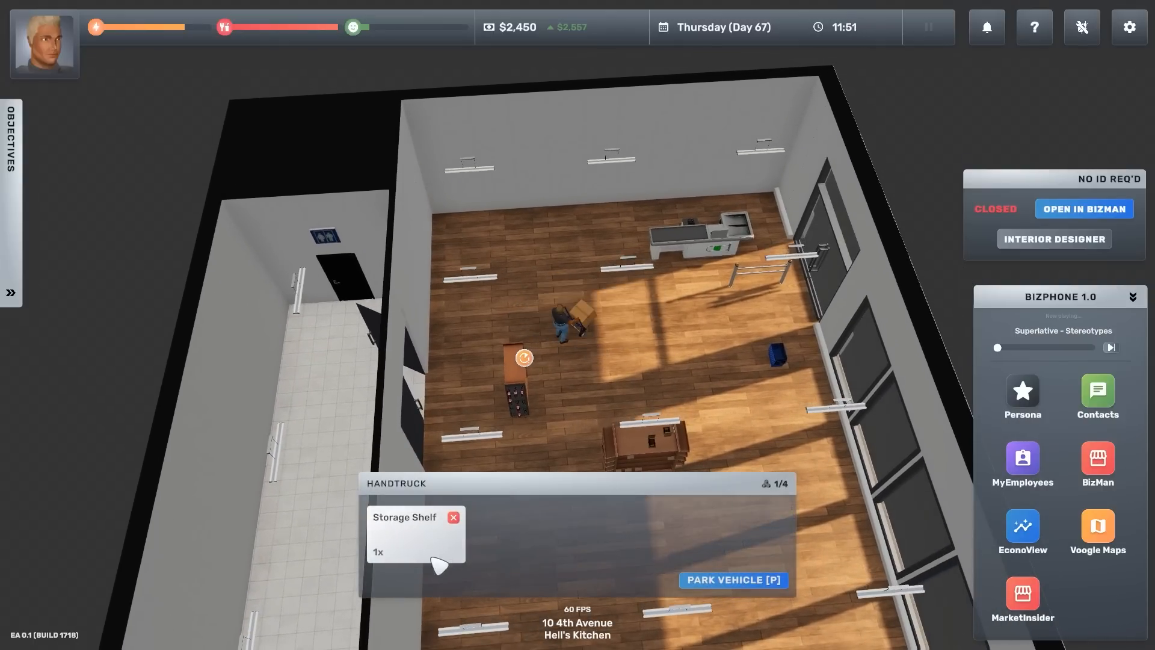
{"action": "left_click", "coordinate": [424, 541]}
{"action": "left_click", "coordinate": [510, 579]}
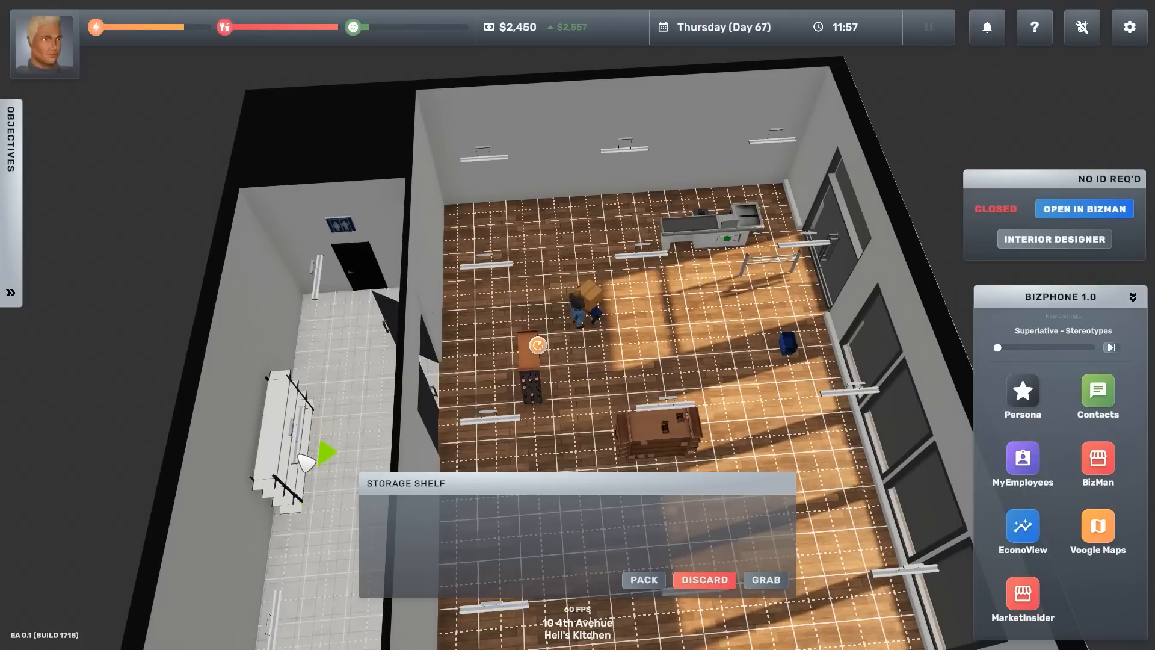
{"action": "left_click", "coordinate": [307, 464]}
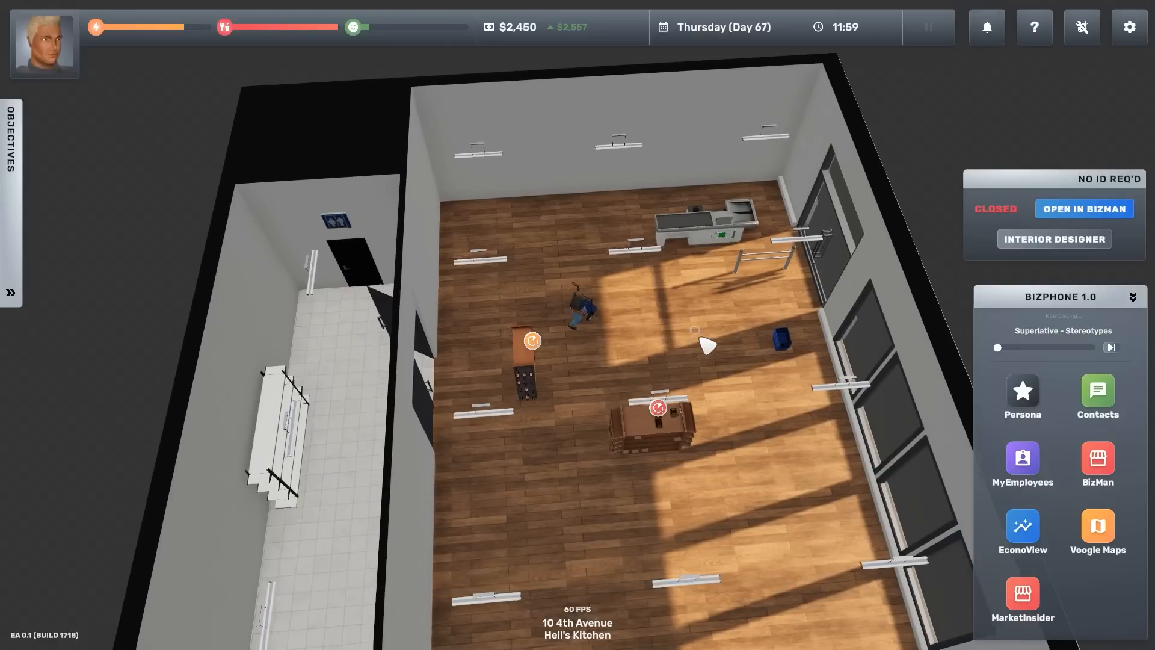
{"action": "scroll", "coordinate": [694, 348], "scroll_direction": "down", "scroll_amount": 3}
{"action": "key", "text": "d"}
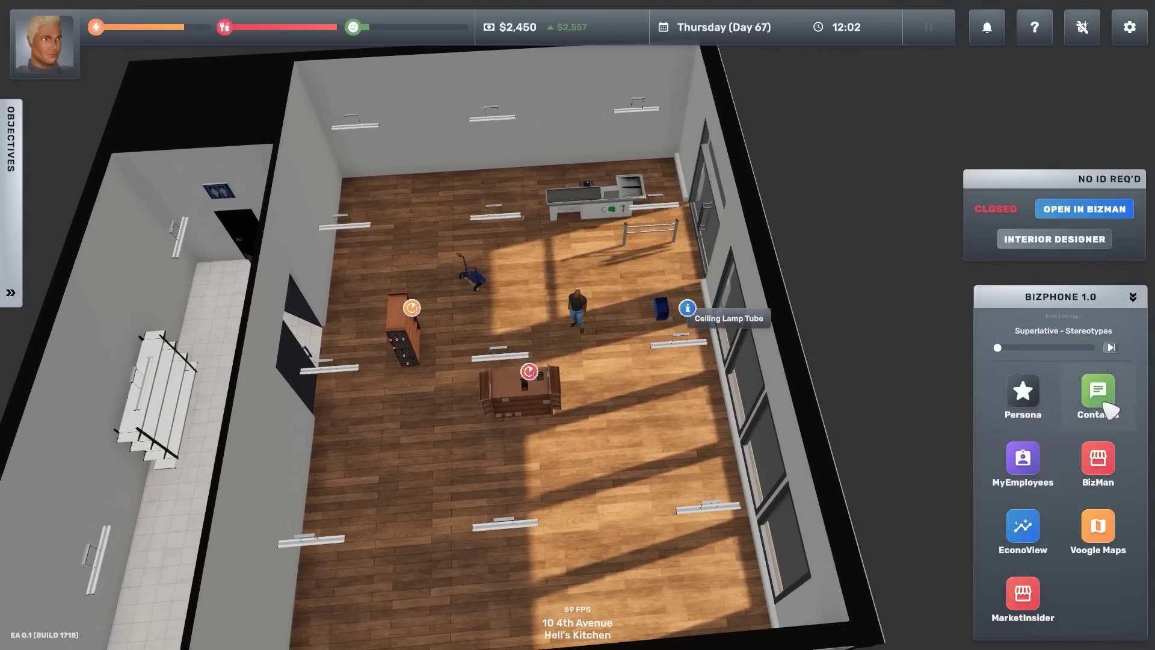
Call Anderson Recruitment Corp. from the BizPhone contacts.
{"action": "left_click", "coordinate": [1098, 392]}
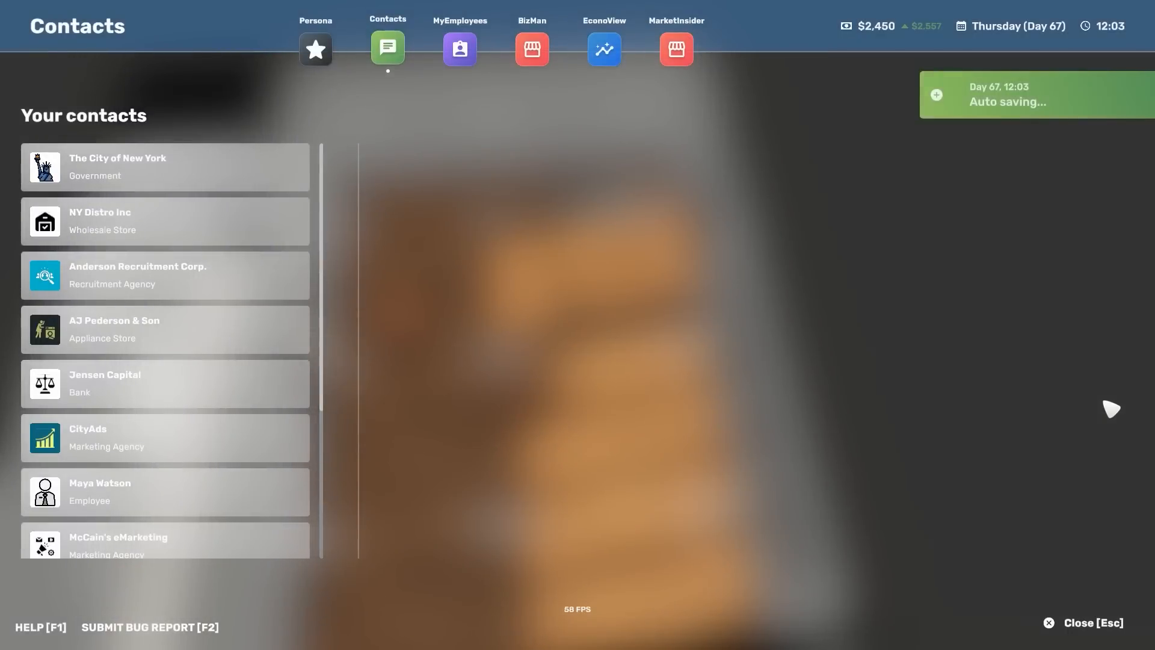
{"action": "left_click", "coordinate": [184, 284]}
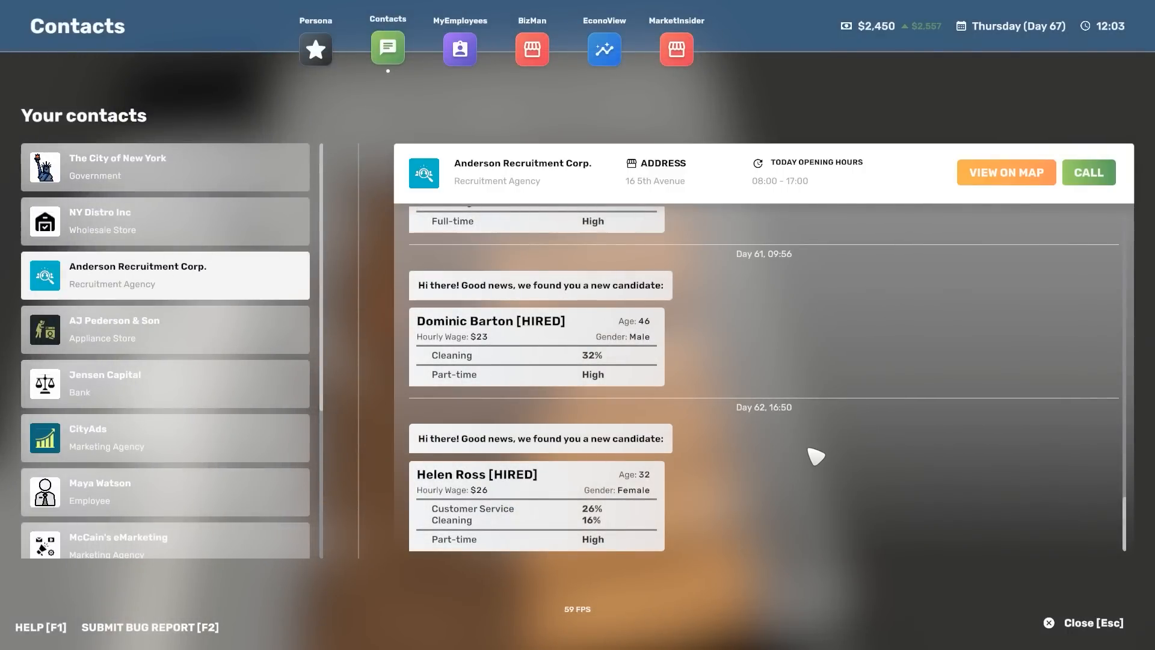
{"action": "left_click", "coordinate": [1089, 173]}
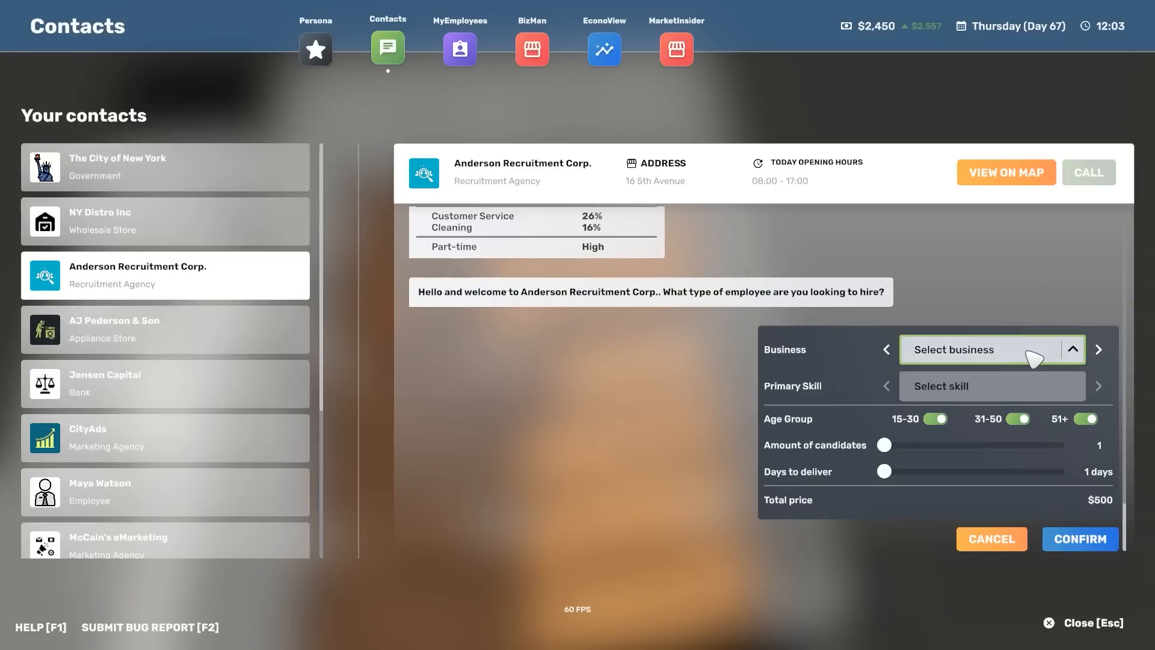
Order four Customer Service candidates for No ID Req'd in 5 days for $1,200, then close the phone.
{"action": "left_click", "coordinate": [1056, 349]}
{"action": "left_click", "coordinate": [958, 468]}
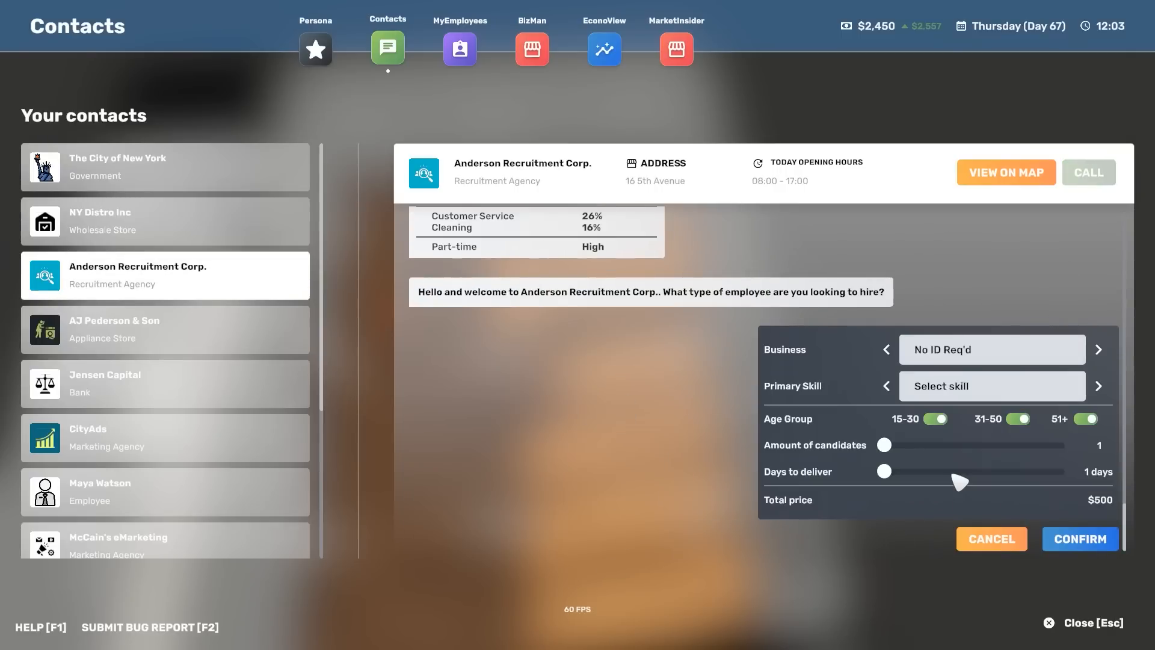
{"action": "left_click", "coordinate": [1017, 391]}
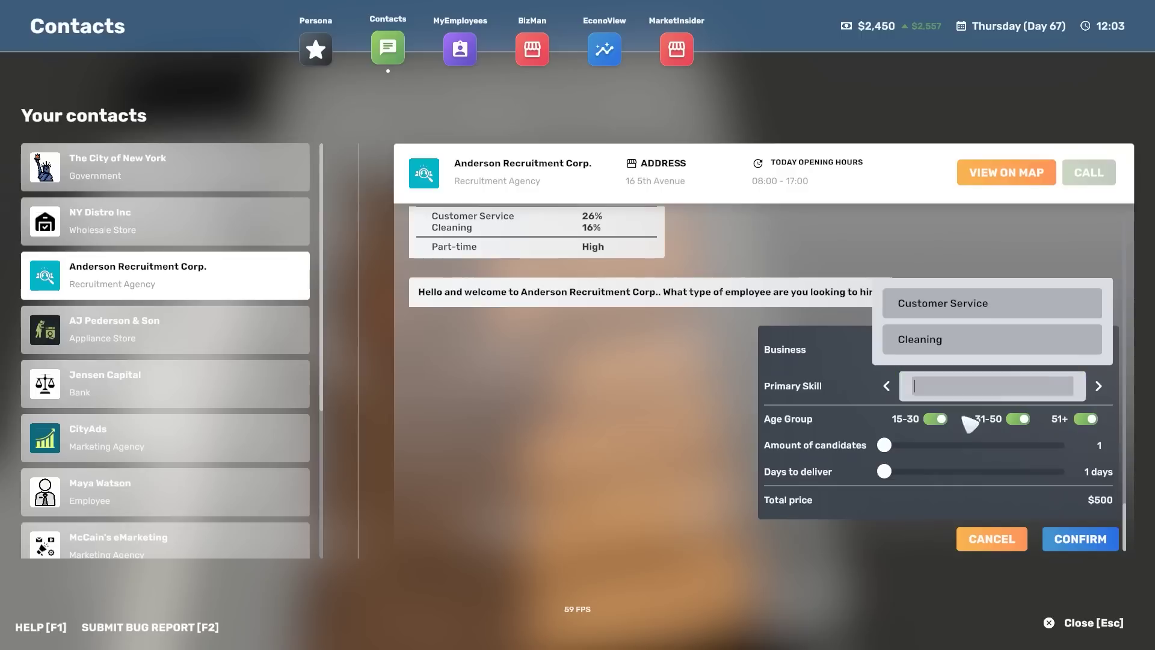
{"action": "left_click", "coordinate": [986, 307]}
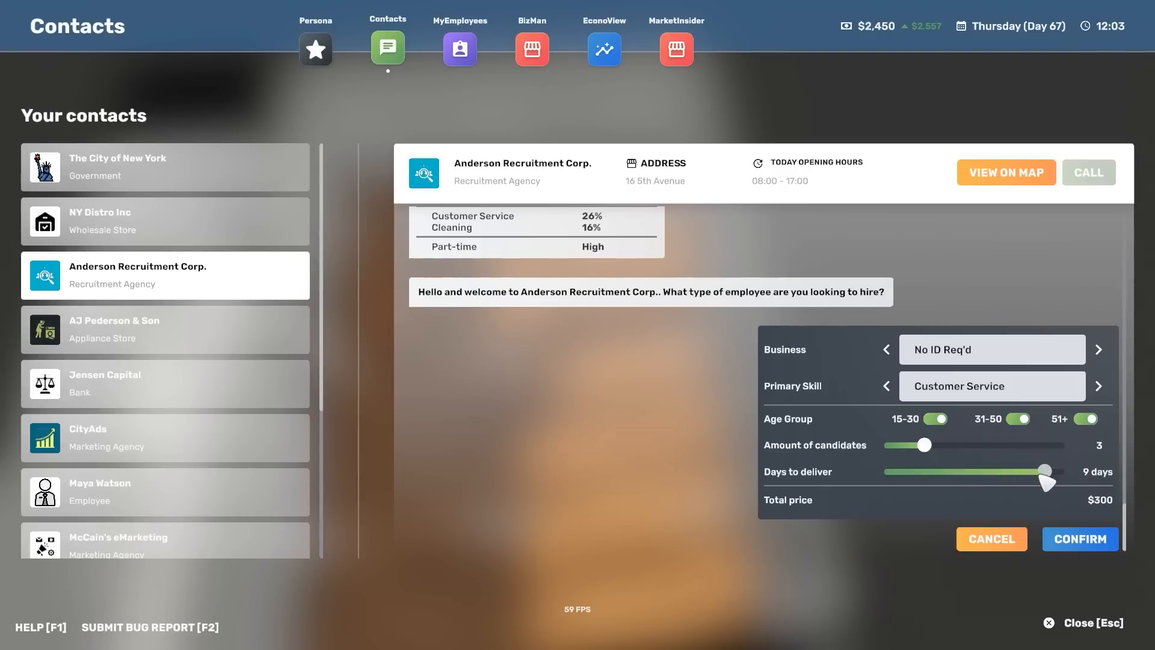
{"action": "left_click_drag", "start_coordinate": [1046, 471], "coordinate": [884, 472]}
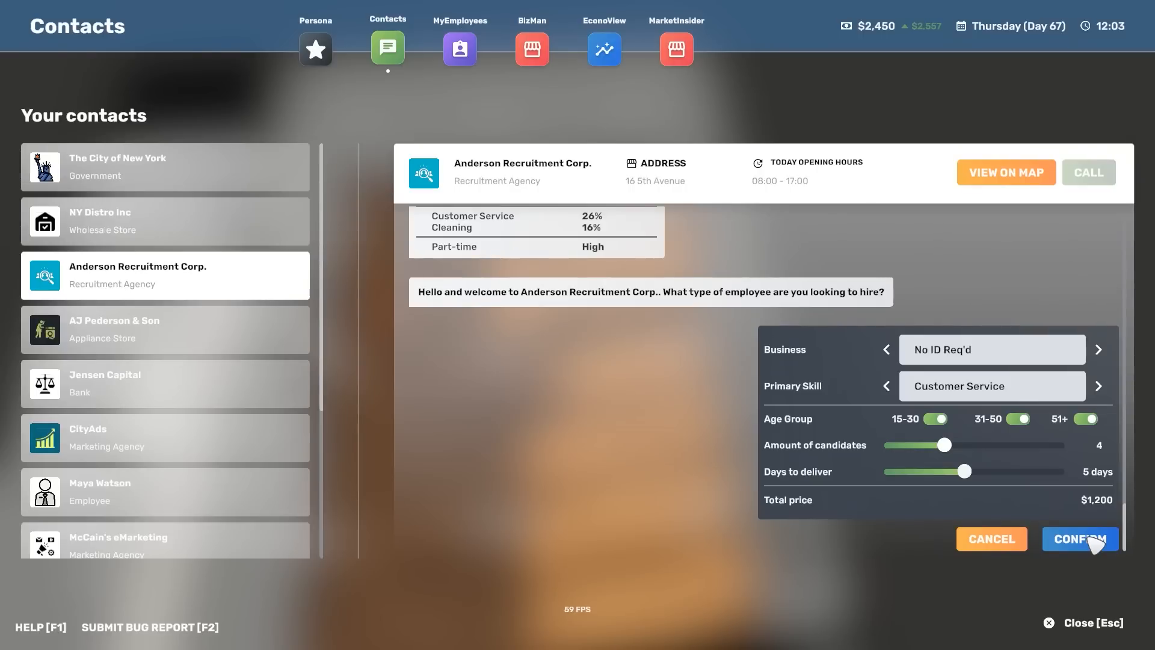
{"action": "left_click", "coordinate": [1095, 544]}
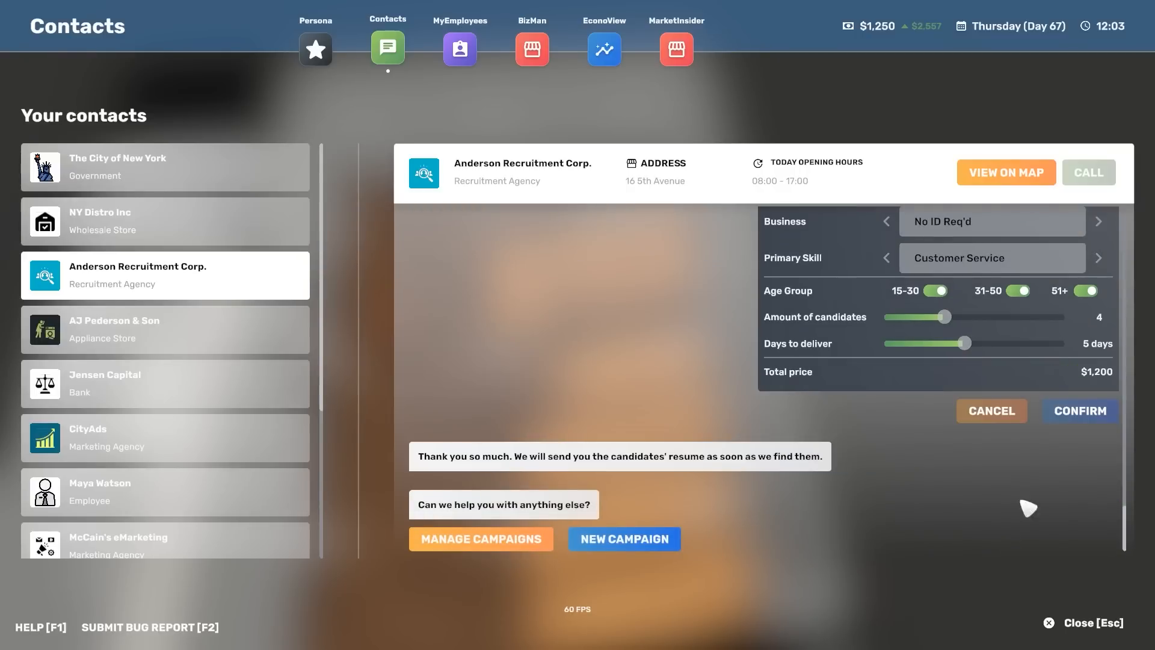
{"action": "left_click", "coordinate": [1094, 622]}
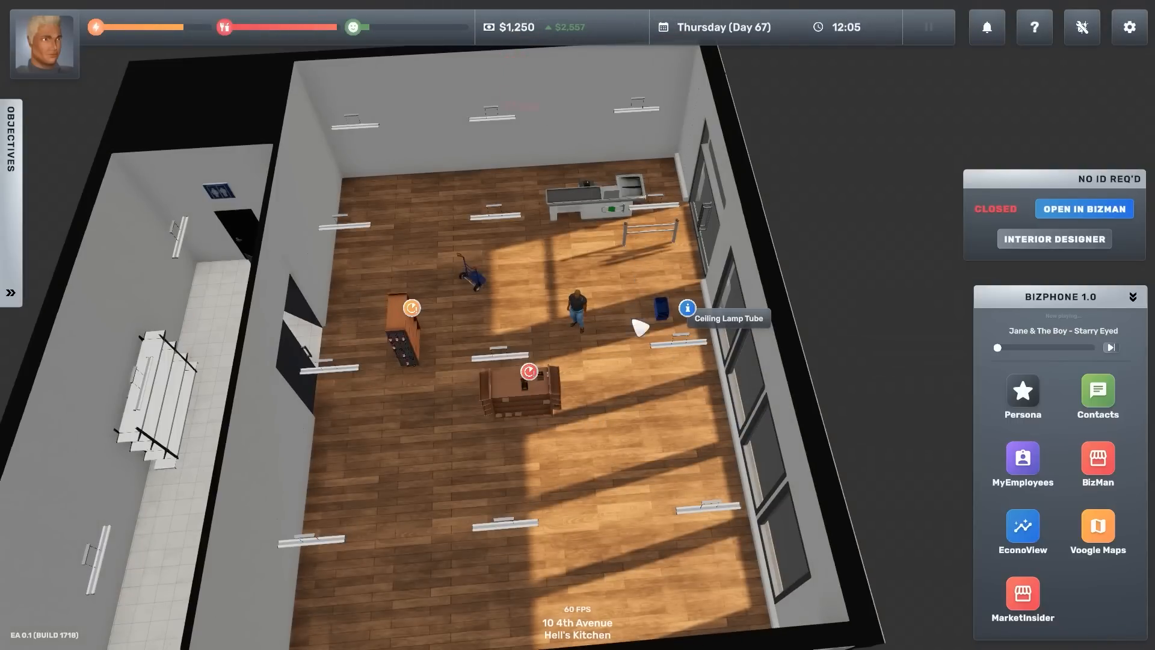
{"action": "left_click", "coordinate": [672, 350]}
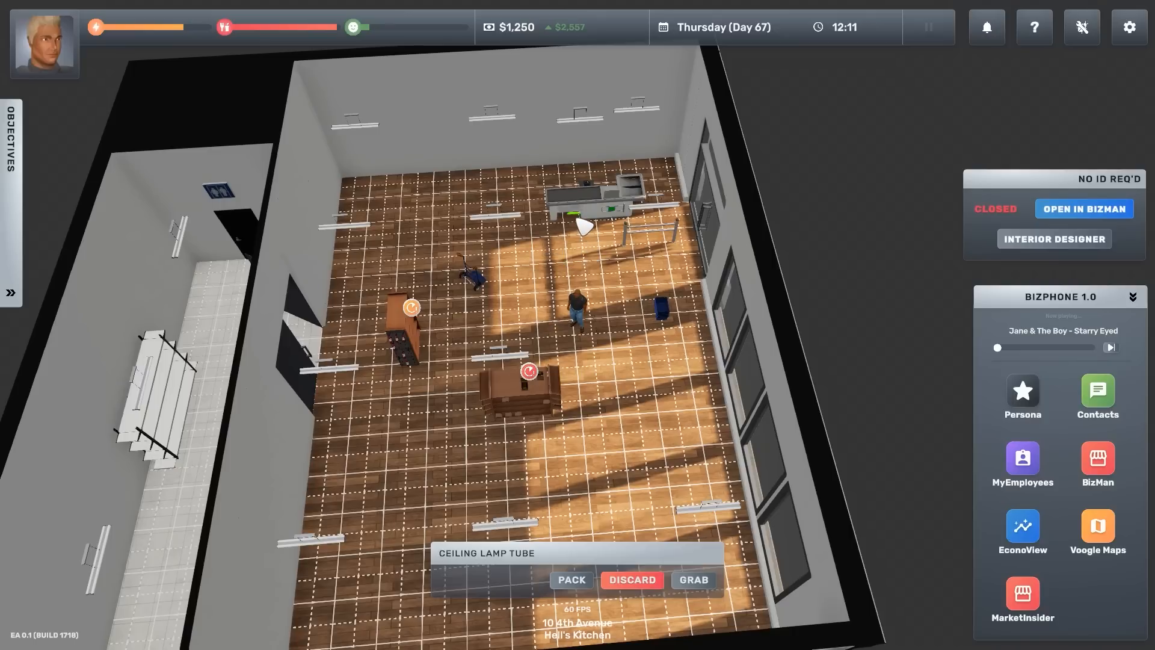
{"action": "right_click", "coordinate": [542, 298]}
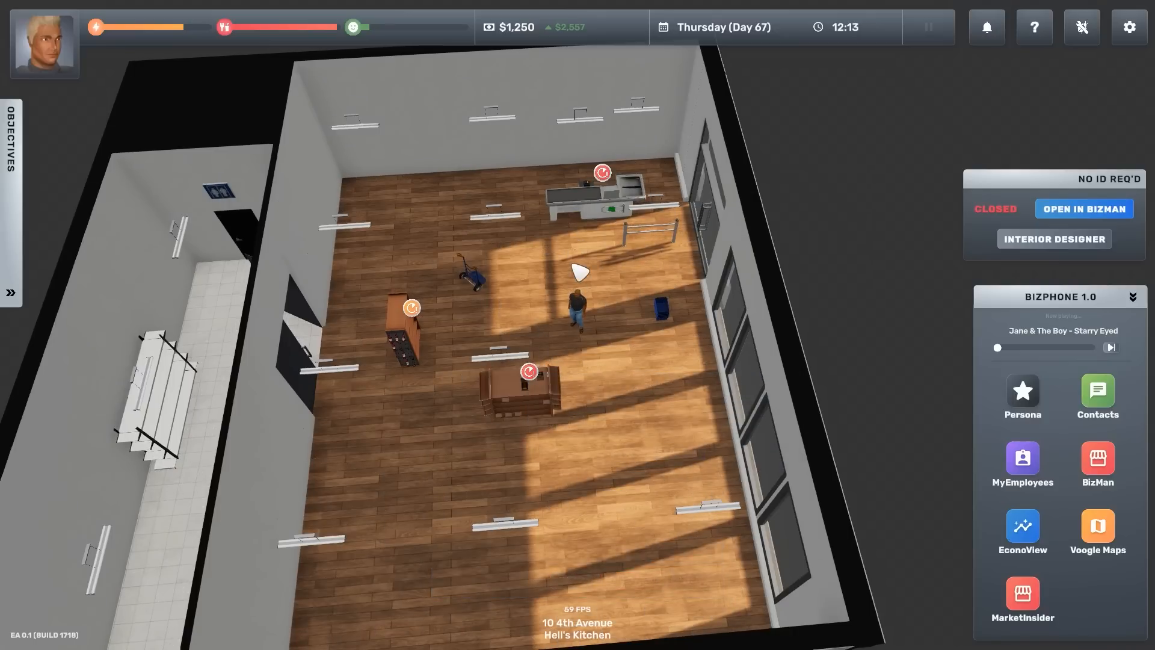
{"action": "mouse_move", "coordinate": [579, 271]}
{"action": "left_mouse_down"}
{"action": "mouse_move", "coordinate": [709, 357]}
{"action": "mouse_move", "coordinate": [586, 272]}
{"action": "left_mouse_up"}
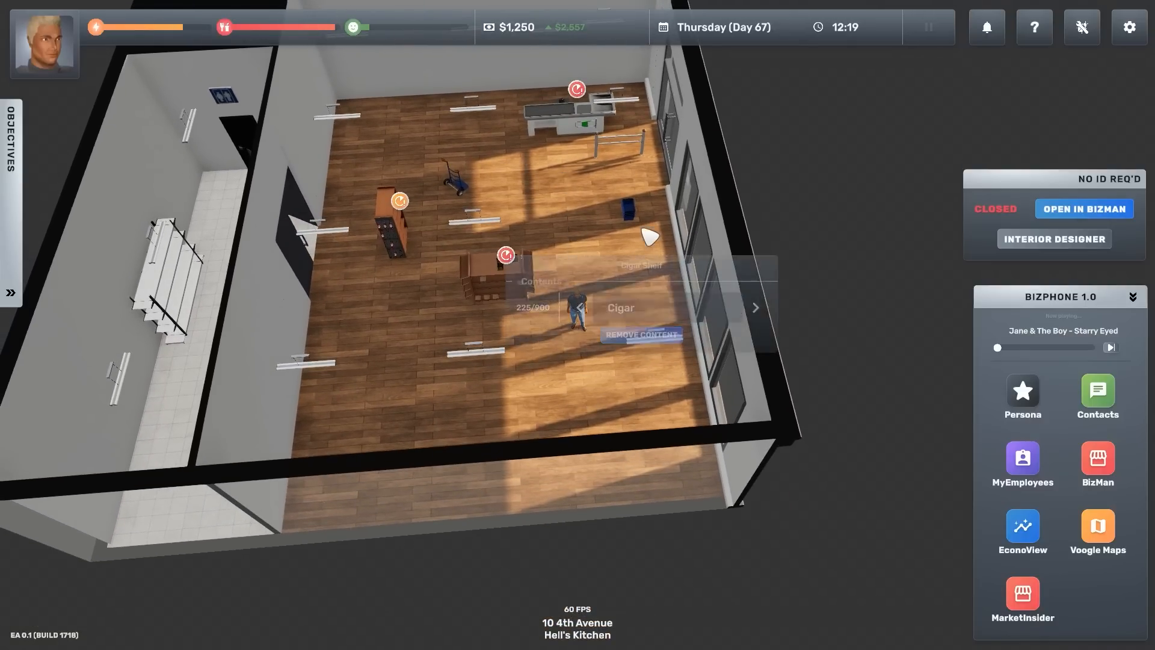
{"action": "mouse_move", "coordinate": [587, 273]}
{"action": "left_mouse_down"}
{"action": "mouse_move", "coordinate": [652, 384]}
{"action": "mouse_move", "coordinate": [667, 278]}
{"action": "left_mouse_up"}
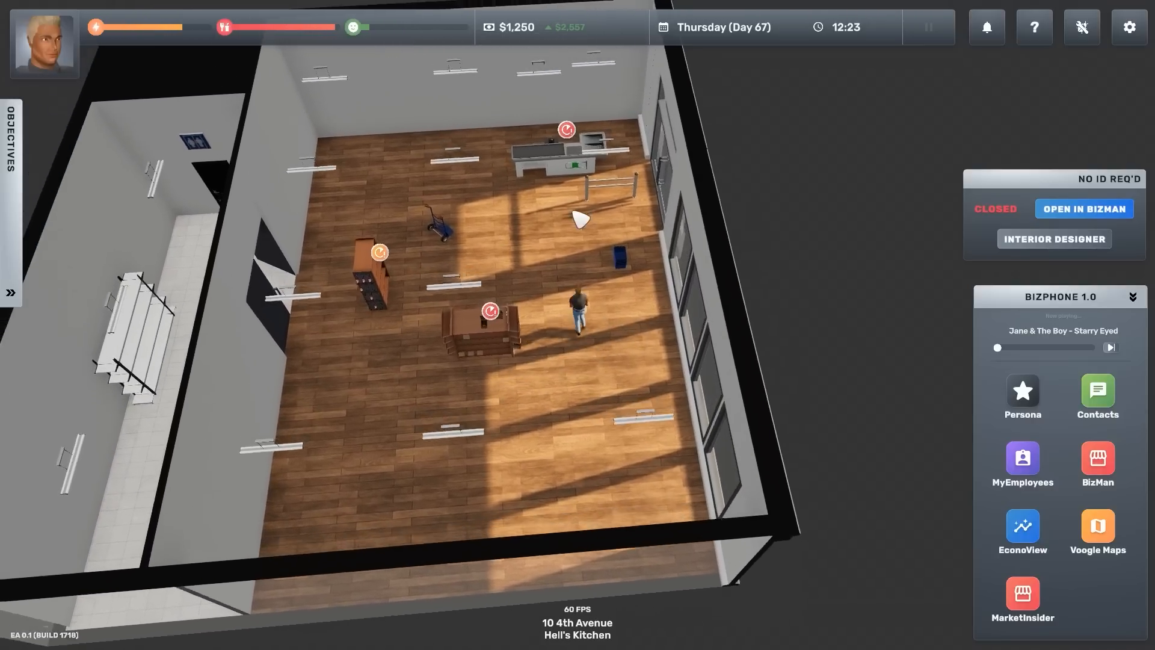
{"action": "scroll", "coordinate": [668, 278], "scroll_direction": "down", "scroll_amount": 5}
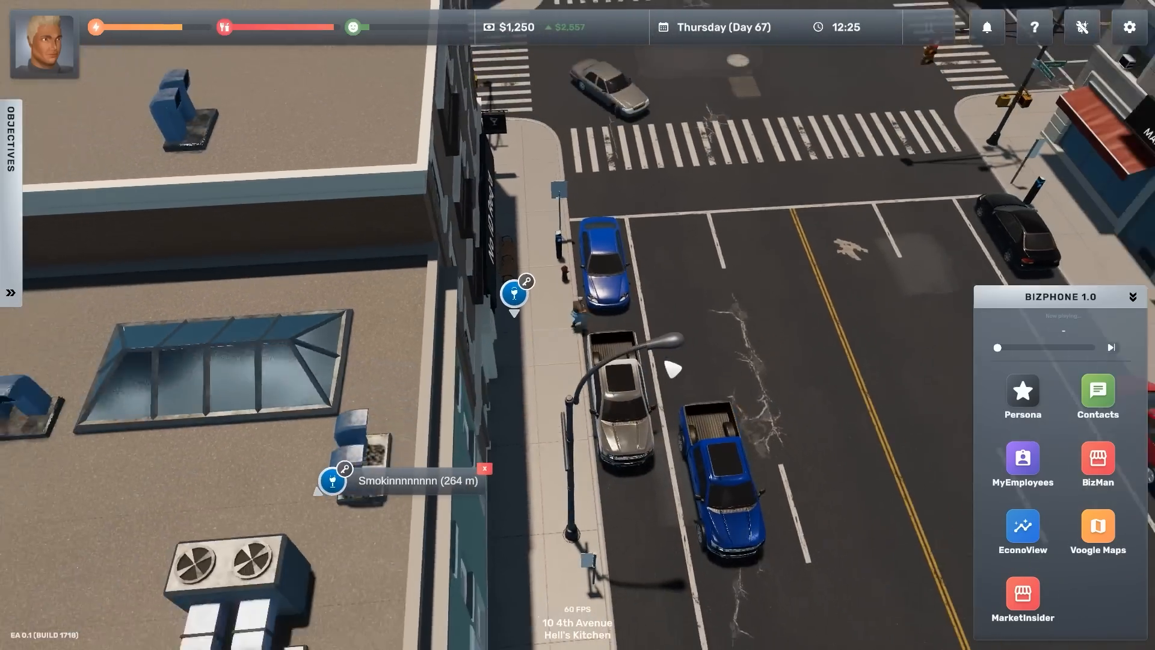
Walk the character down 4th Avenue and onto 2nd Street in the Garment District.
{"action": "mouse_move", "coordinate": [668, 361]}
{"action": "left_mouse_down"}
{"action": "mouse_move", "coordinate": [632, 299]}
{"action": "mouse_move", "coordinate": [541, 367]}
{"action": "left_mouse_up"}
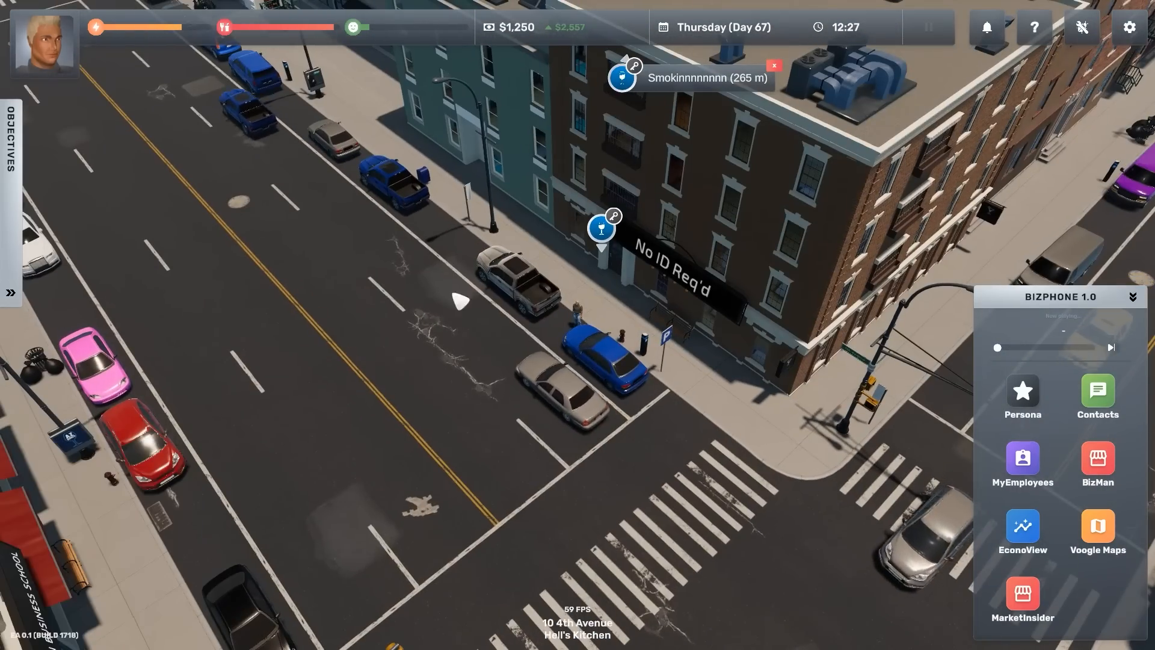
{"action": "mouse_move", "coordinate": [500, 237]}
{"action": "left_mouse_down"}
{"action": "mouse_move", "coordinate": [436, 239]}
{"action": "mouse_move", "coordinate": [455, 239]}
{"action": "left_mouse_up"}
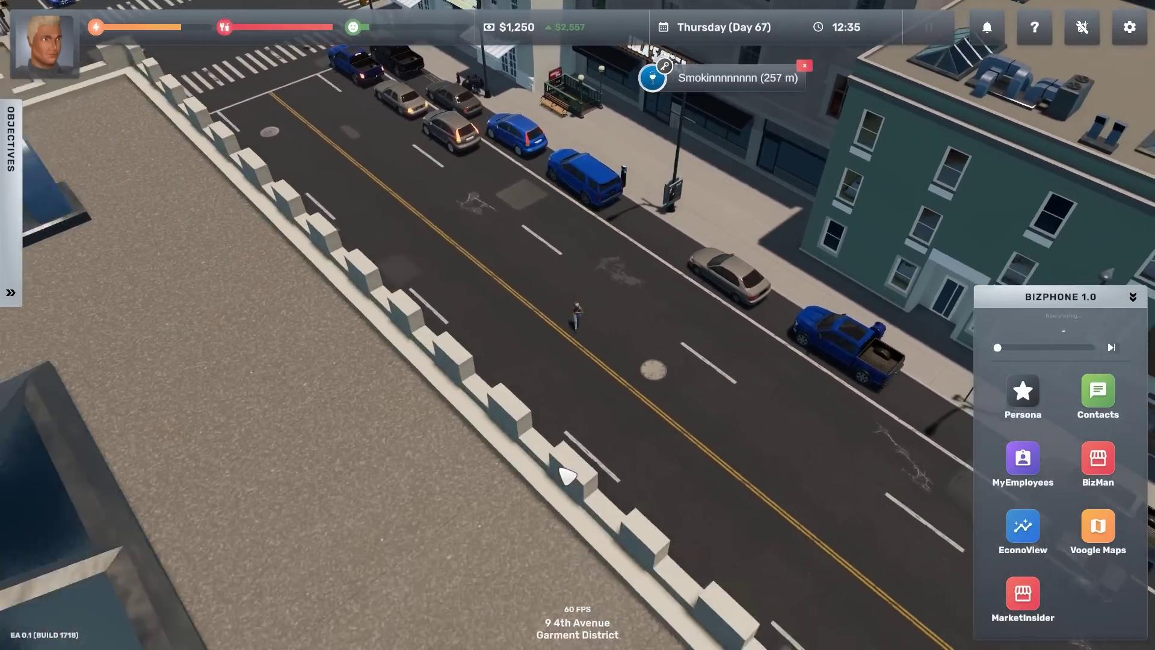
{"action": "left_click_drag", "start_coordinate": [567, 475], "coordinate": [661, 485]}
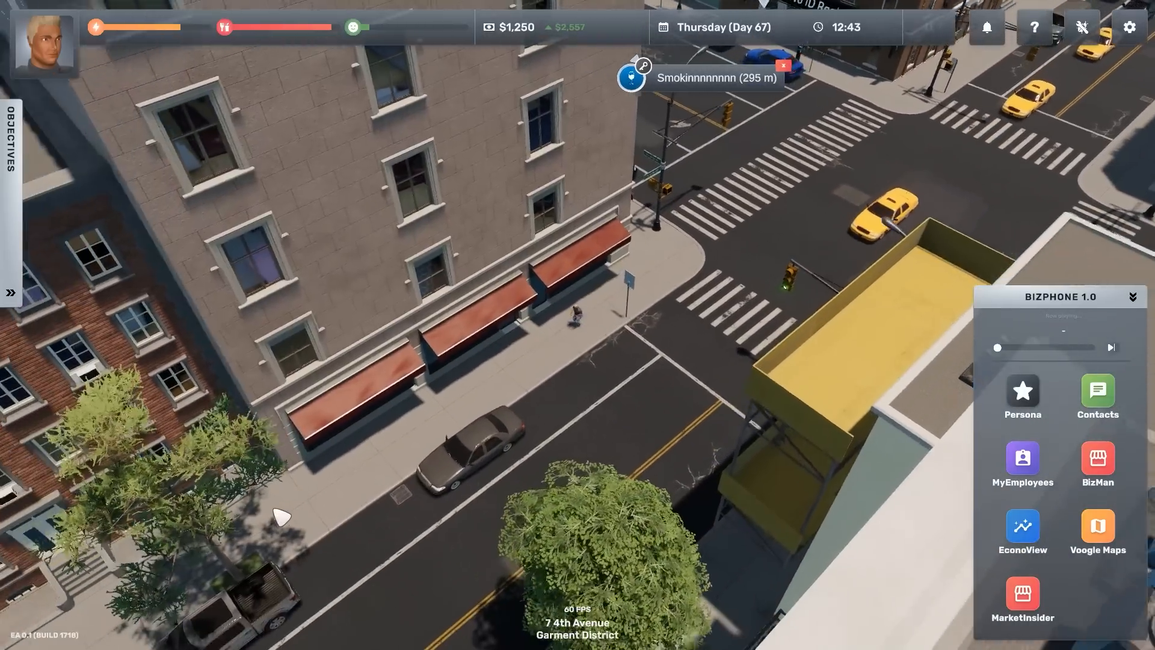
{"action": "mouse_move", "coordinate": [420, 531]}
{"action": "left_mouse_down"}
{"action": "mouse_move", "coordinate": [777, 594]}
{"action": "mouse_move", "coordinate": [569, 113]}
{"action": "left_mouse_up"}
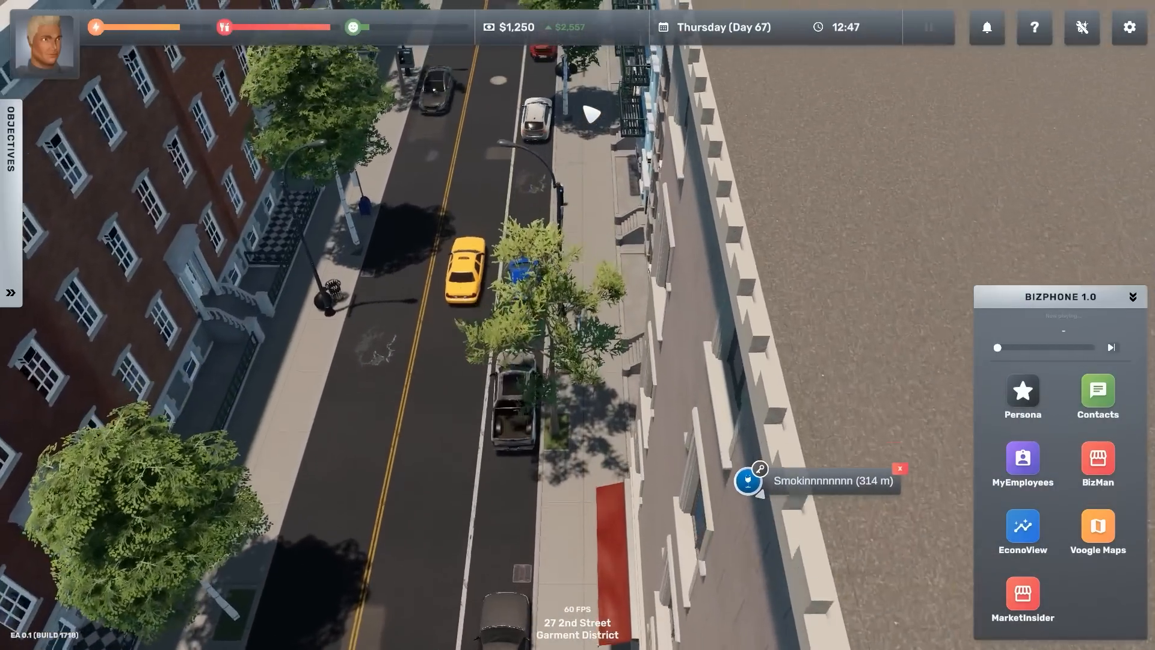